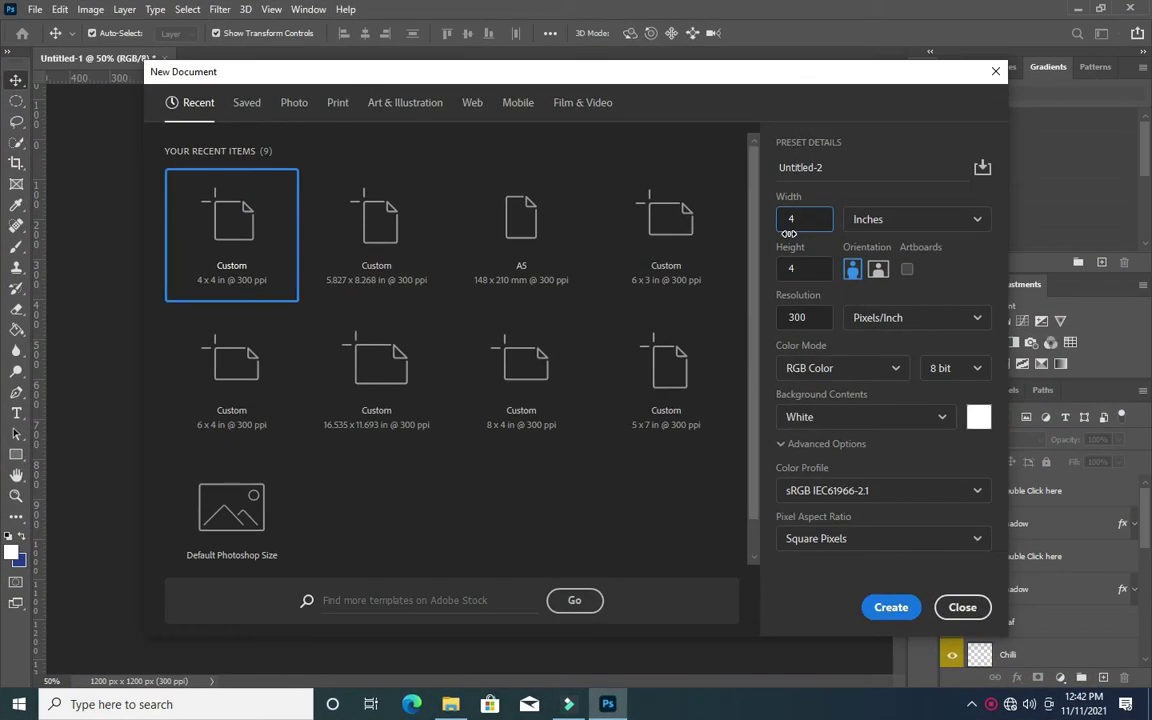
# Step: Create a new 3.6 × 3.6 inch, 300 ppi square document (1080 × 1080 px)
pyautogui.click(797, 268)
pyautogui.write('3.6')
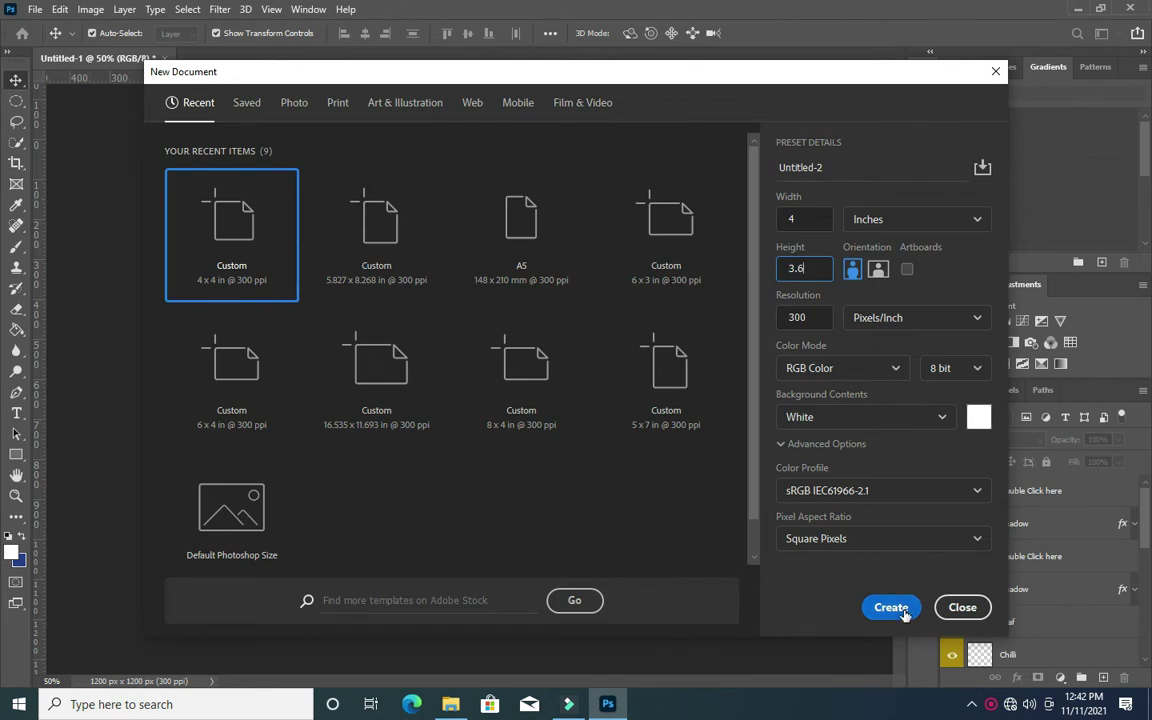
pyautogui.click(800, 219)
pyautogui.write('3.6')
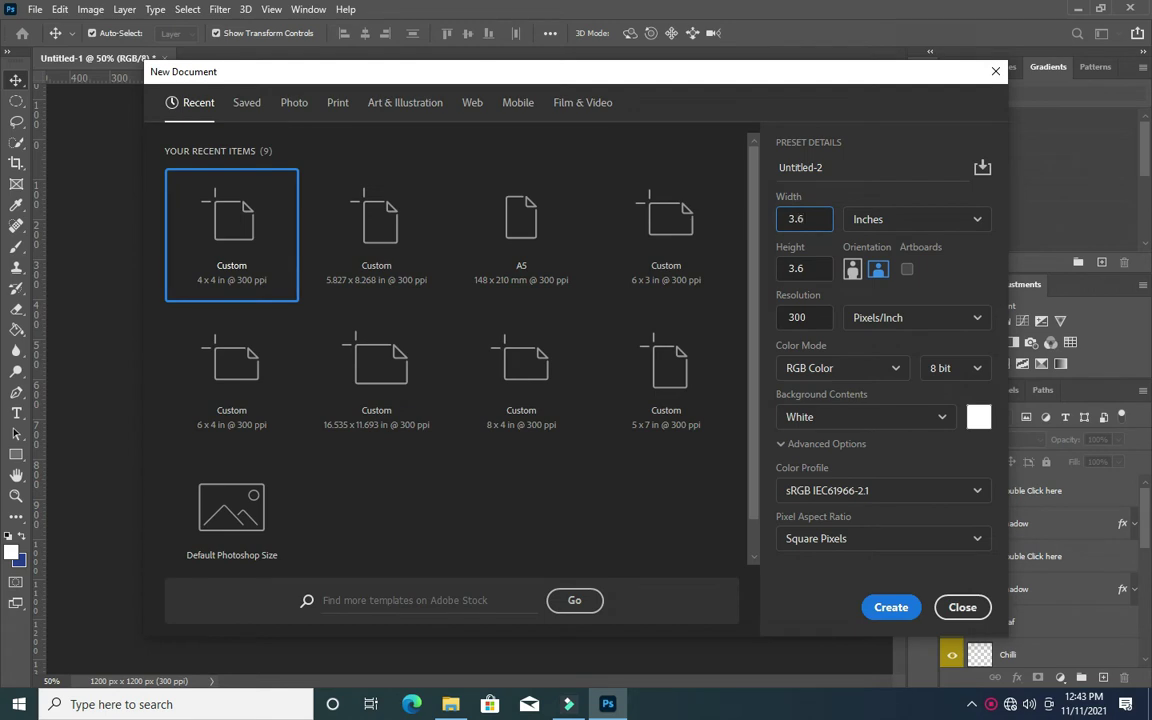
pyautogui.click(891, 607)
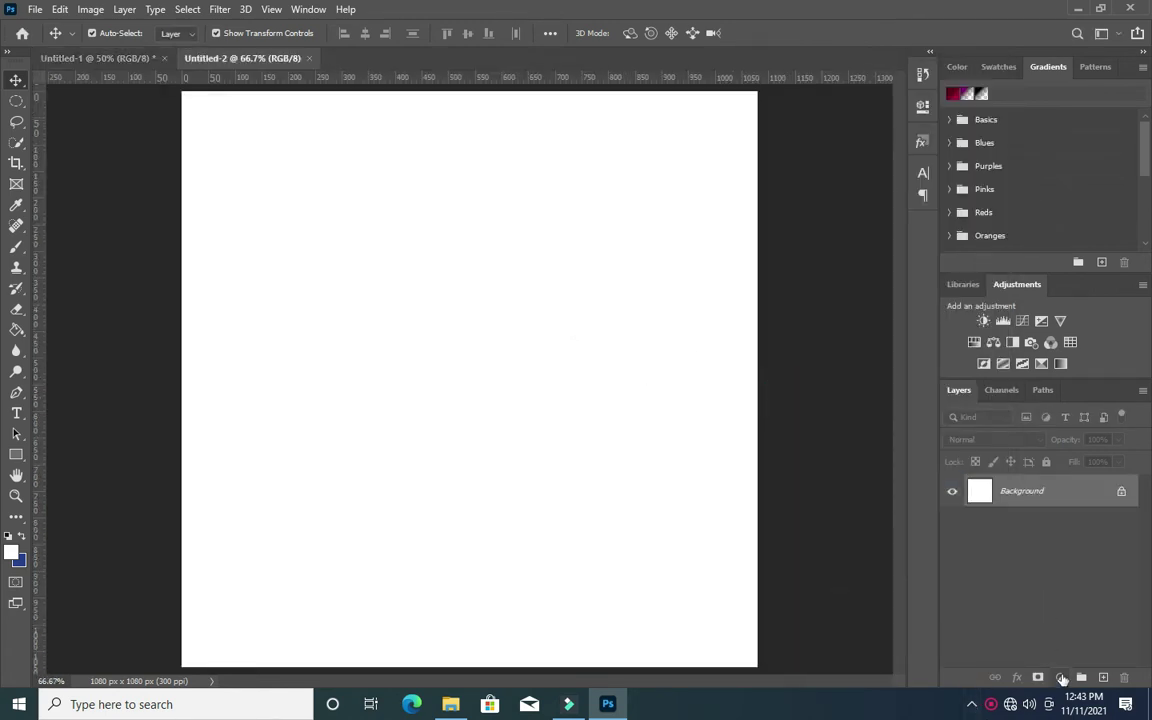
# Step: Add a Solid Color fill layer in orange #ee953a covering the canvas
pyautogui.click(1062, 679)
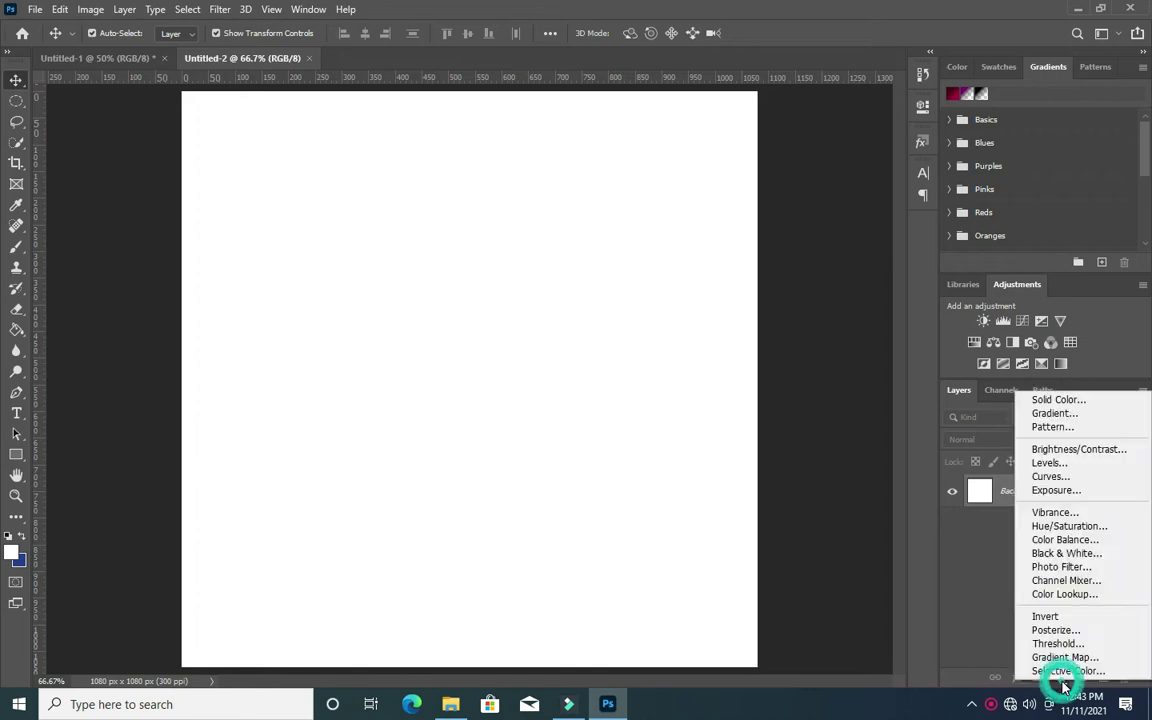
pyautogui.click(1060, 399)
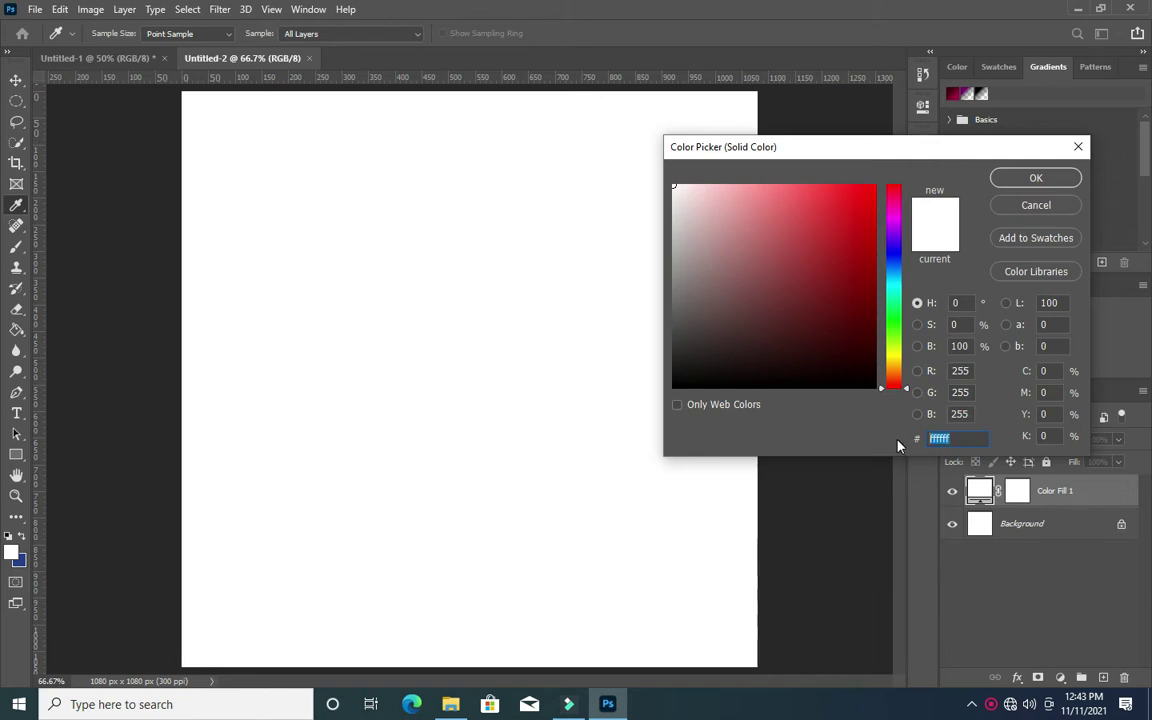
pyautogui.write('ee')
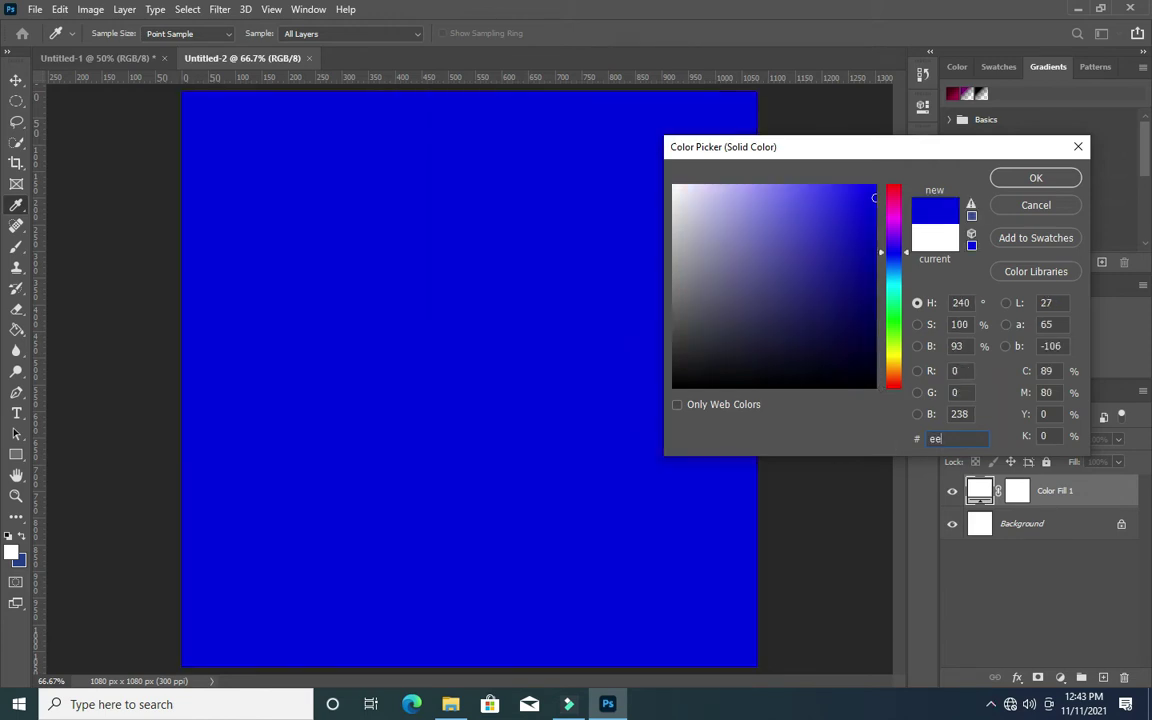
pyautogui.write('9')
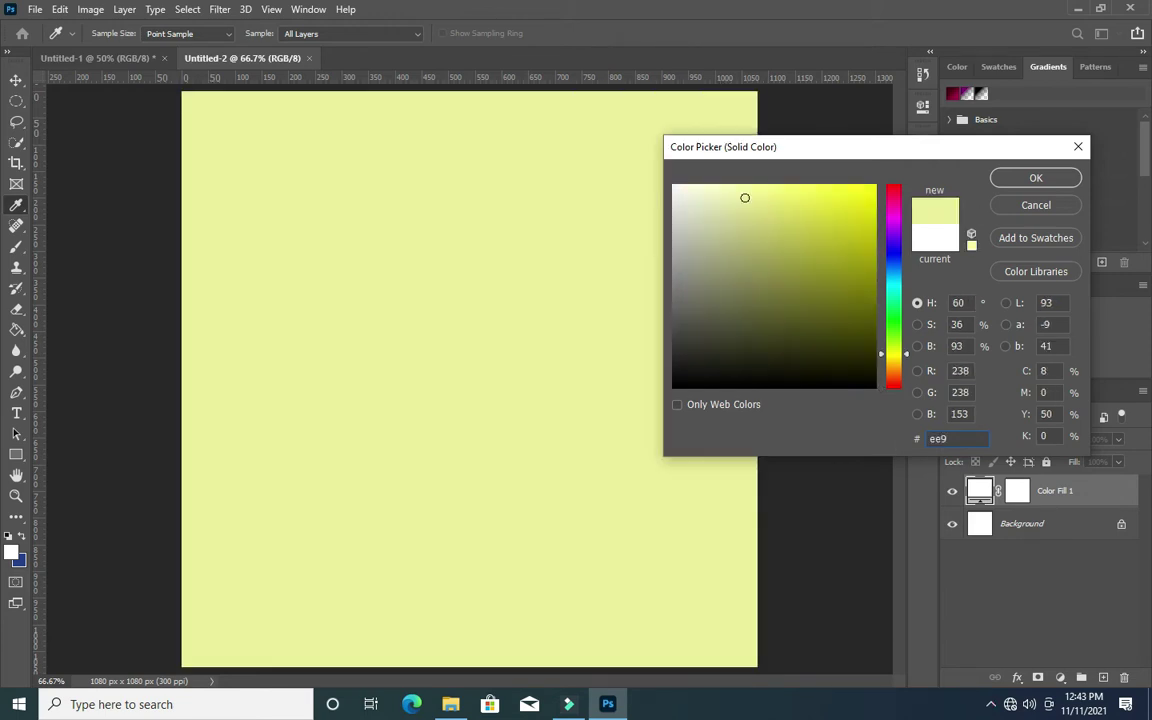
pyautogui.write('5')
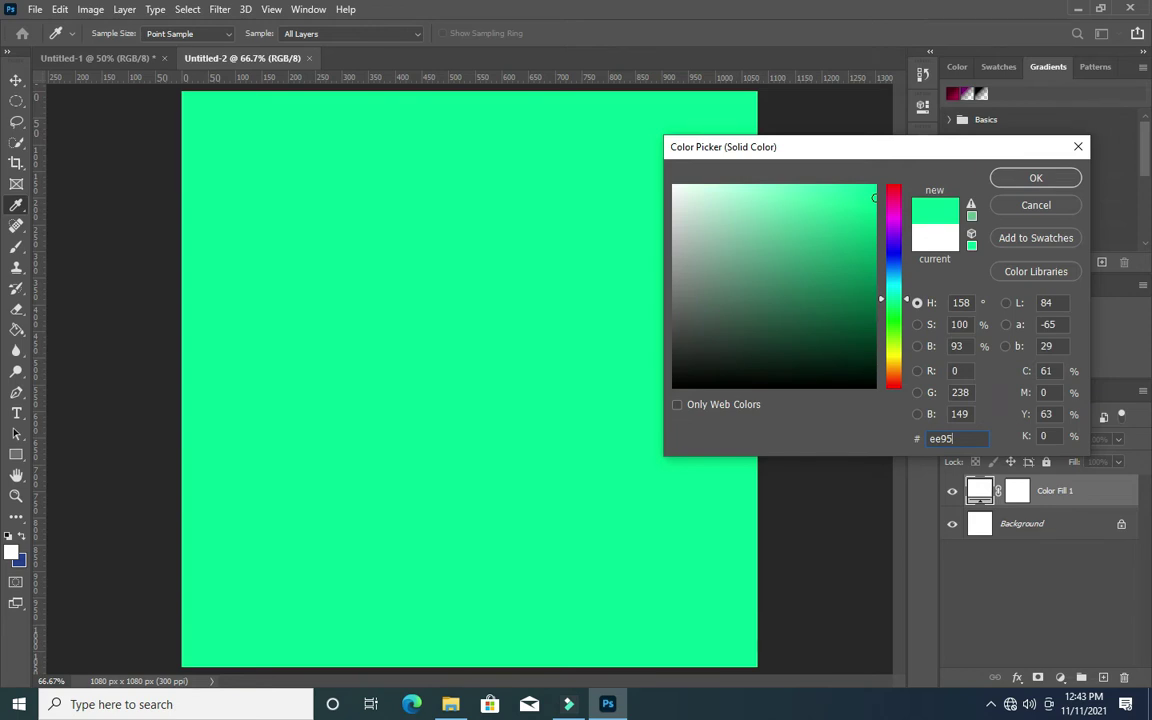
pyautogui.write('3')
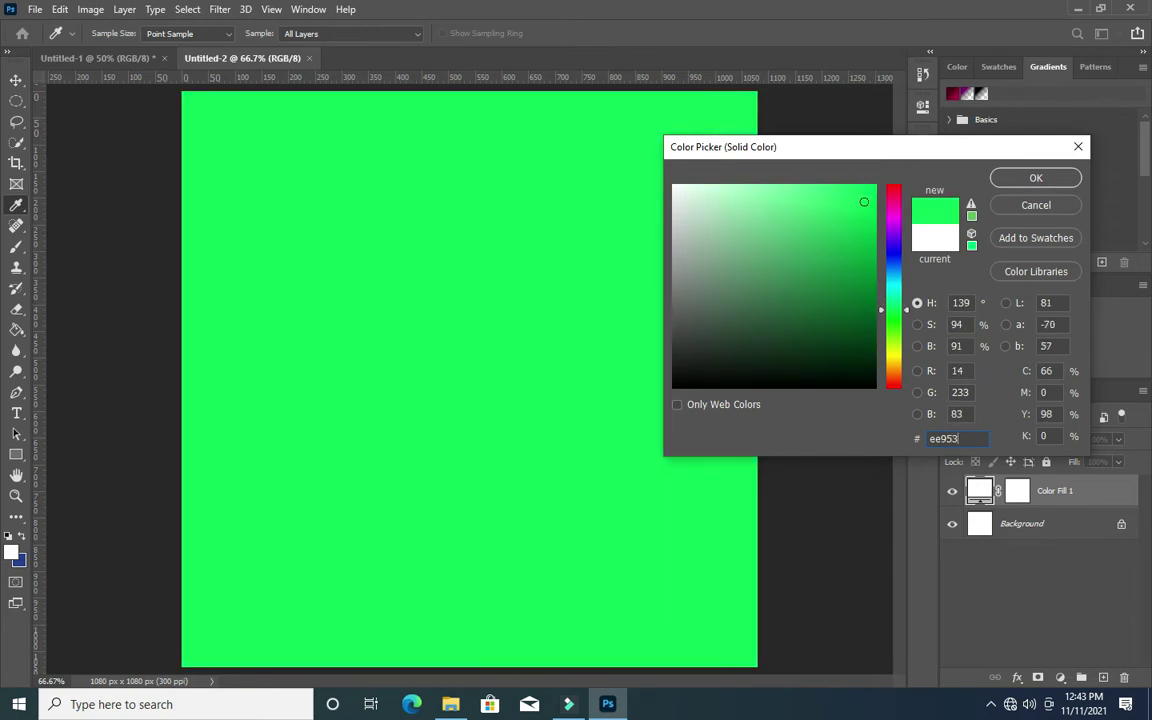
pyautogui.write('a')
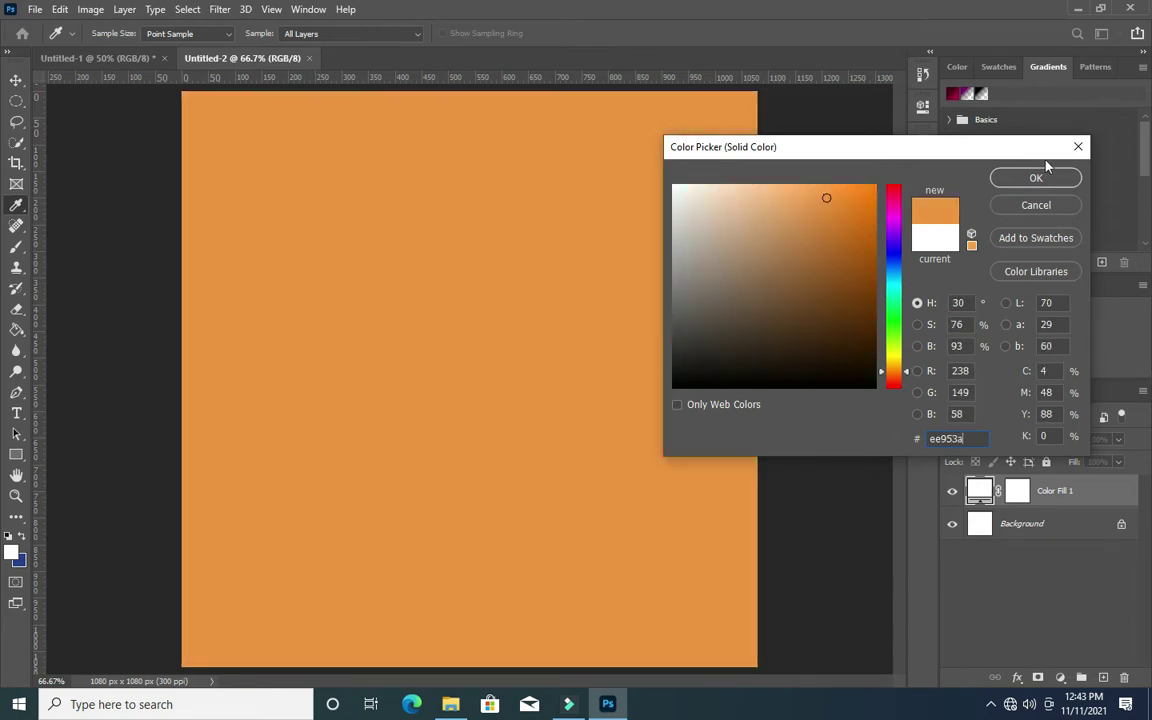
pyautogui.click(1050, 176)
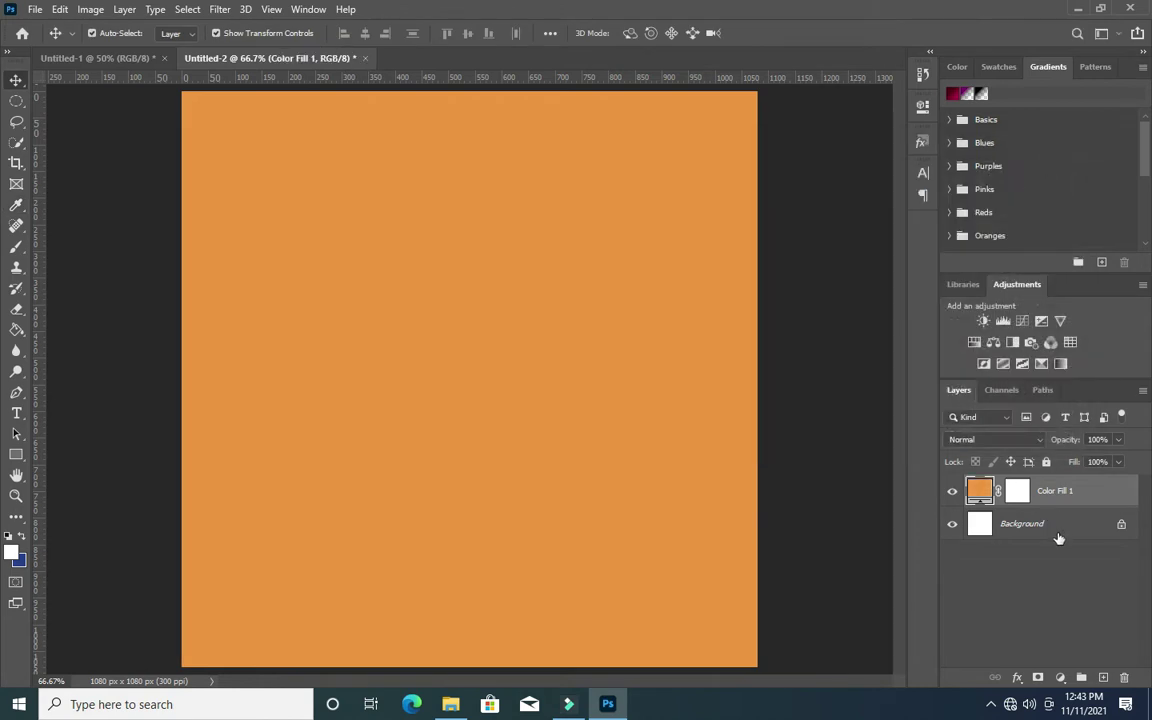
pyautogui.click(1017, 677)
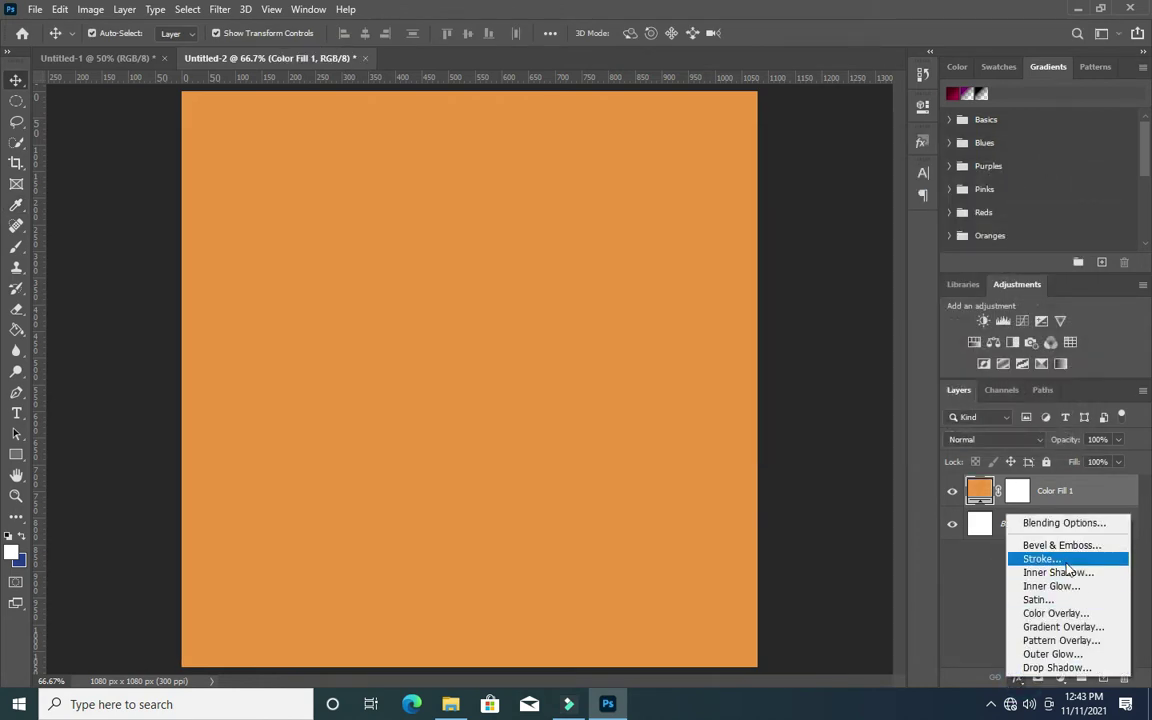
pyautogui.click(941, 588)
pyautogui.click(1064, 680)
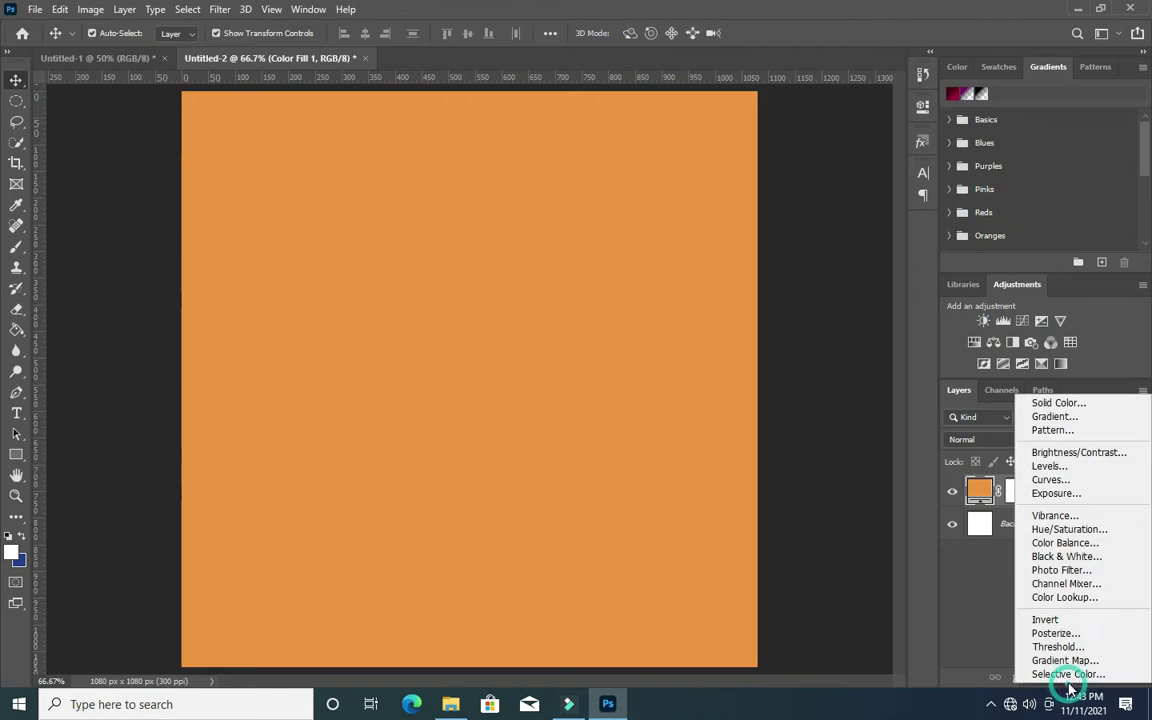
pyautogui.click(977, 576)
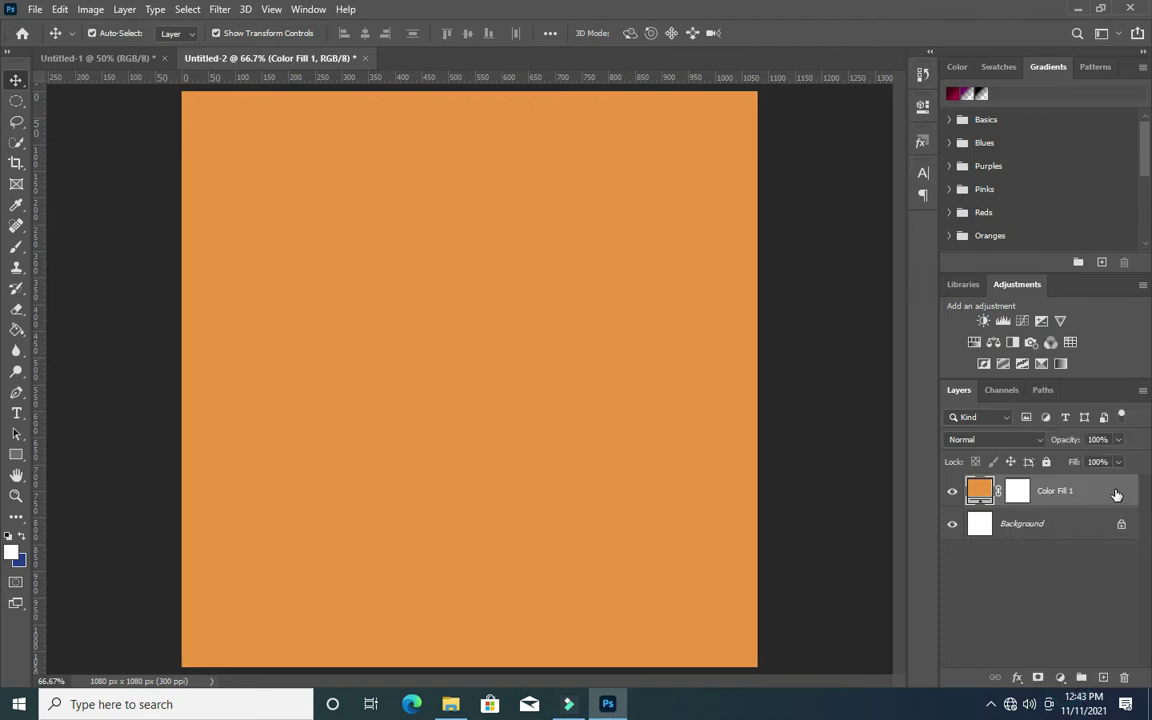
# Step: Give Color Fill 1 a radial, reversed Gradient Overlay at 145% scale and open its Gradient Editor
pyautogui.doubleClick(1117, 492)
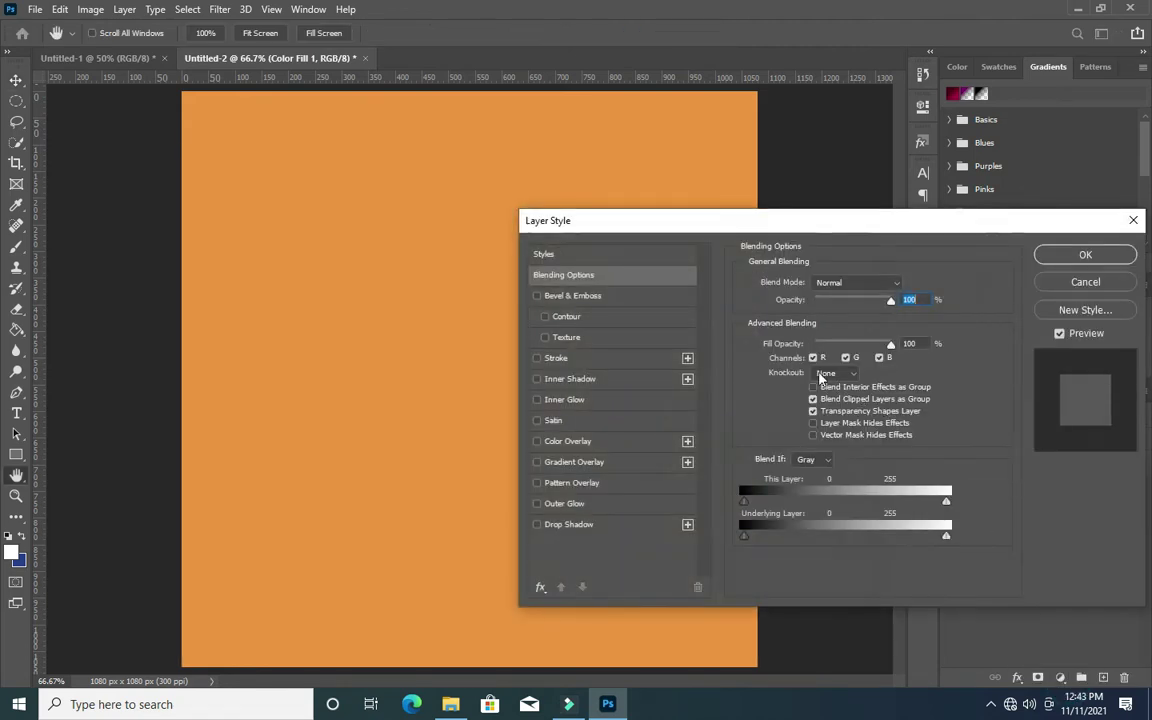
pyautogui.moveTo(702, 215); pyautogui.dragTo(615, 178)
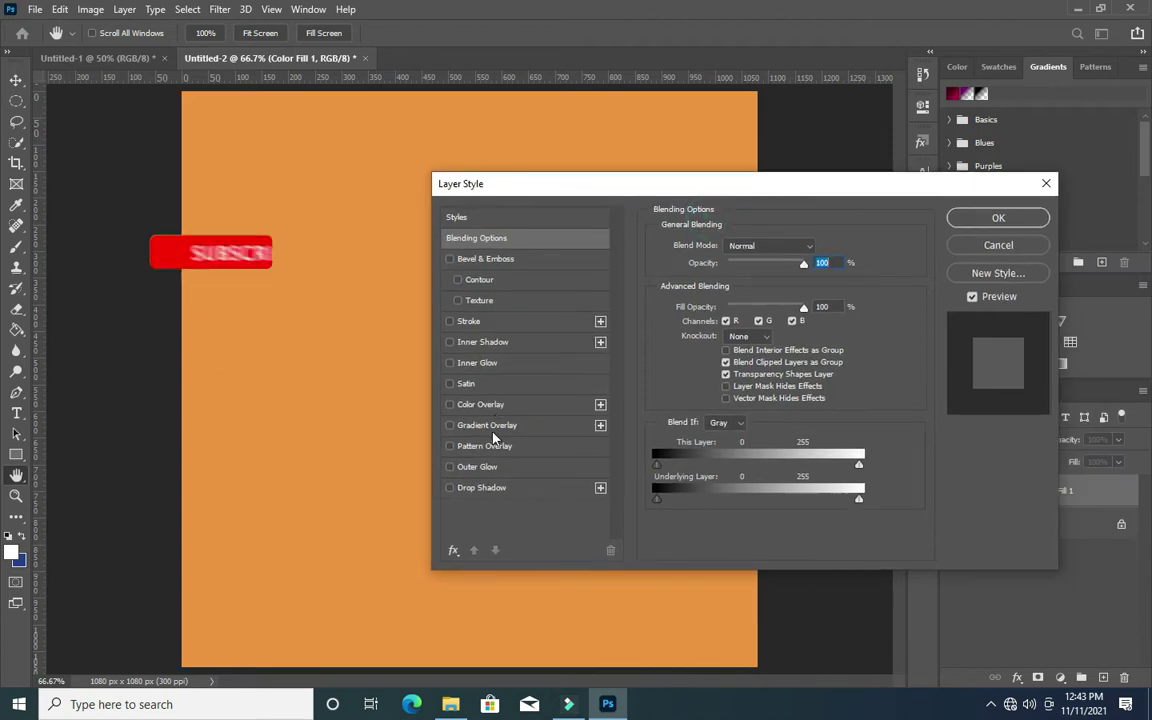
pyautogui.click(487, 426)
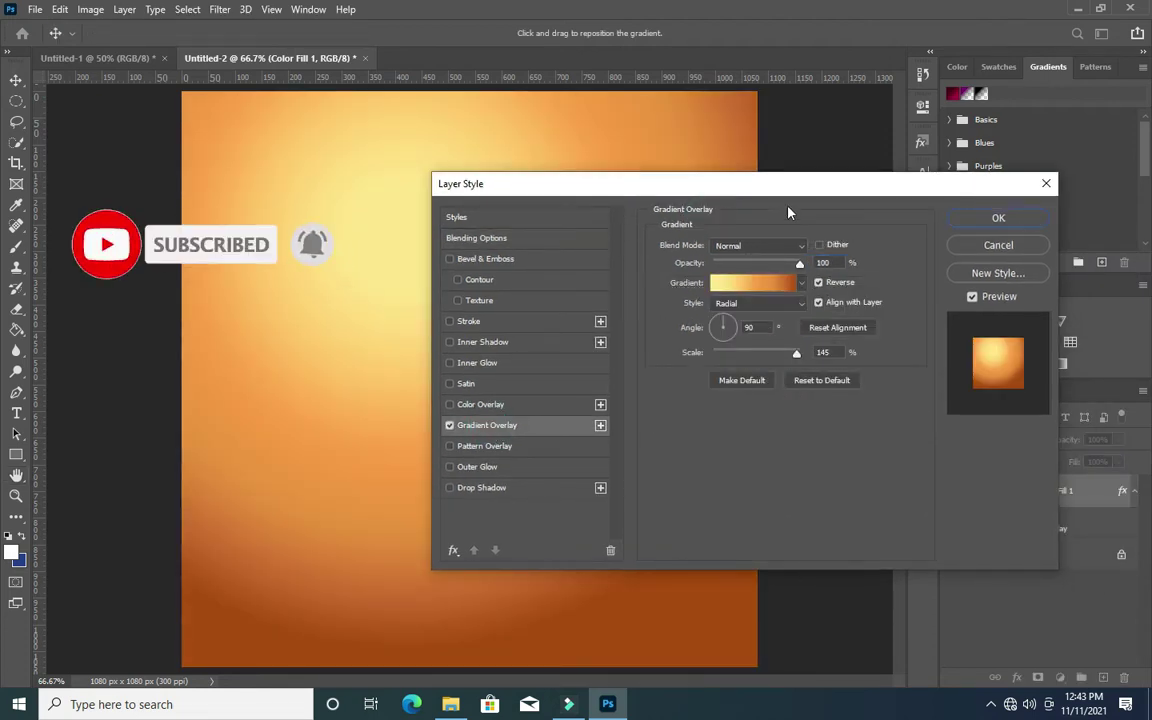
pyautogui.moveTo(779, 188); pyautogui.dragTo(735, 193)
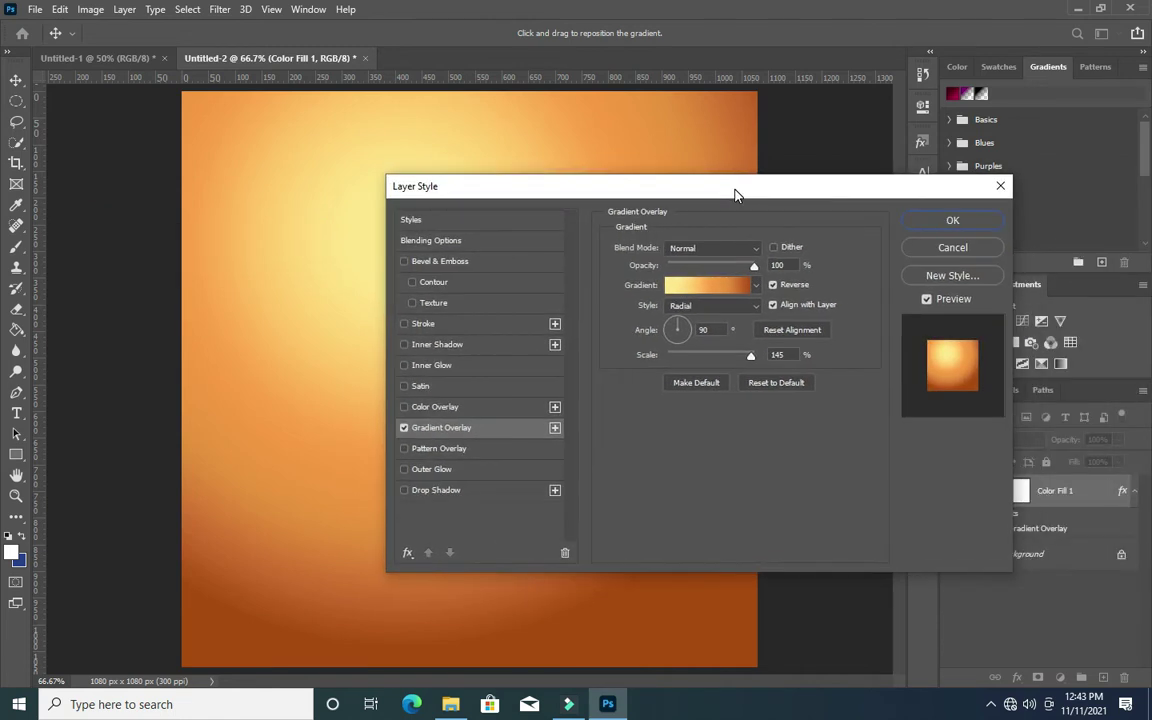
pyautogui.click(728, 285)
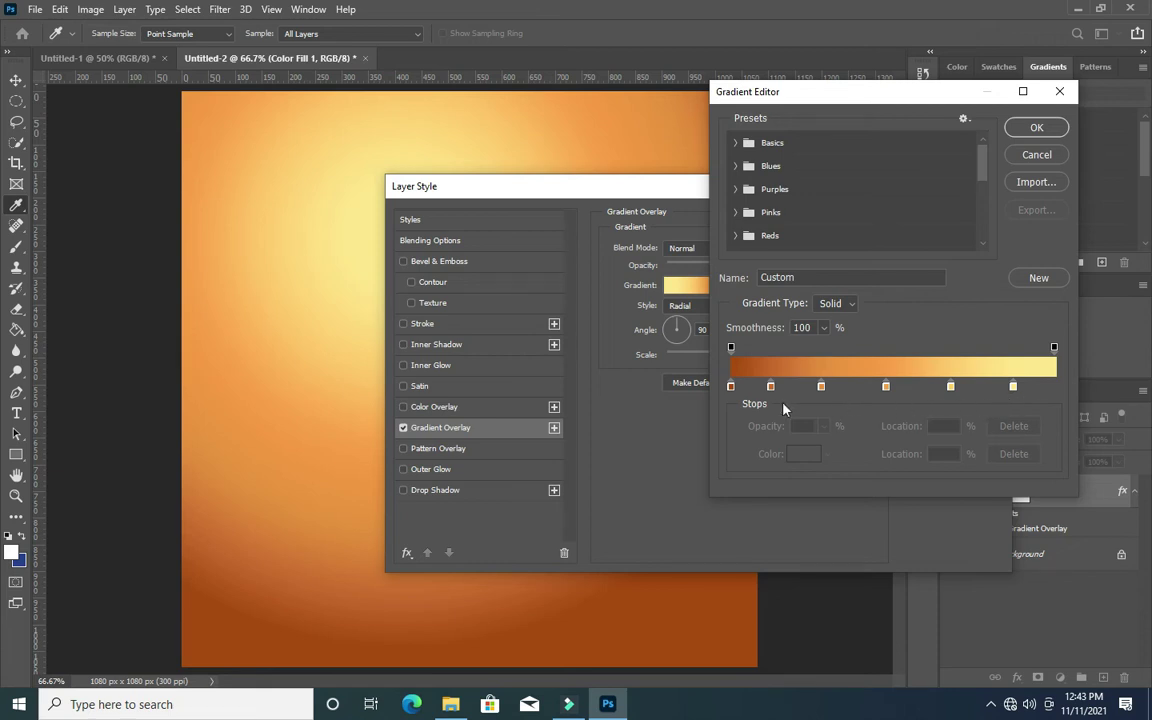
# Step: Confirm the gradient's yellow ffe788 and ffcb69 colour stops
pyautogui.click(1013, 386)
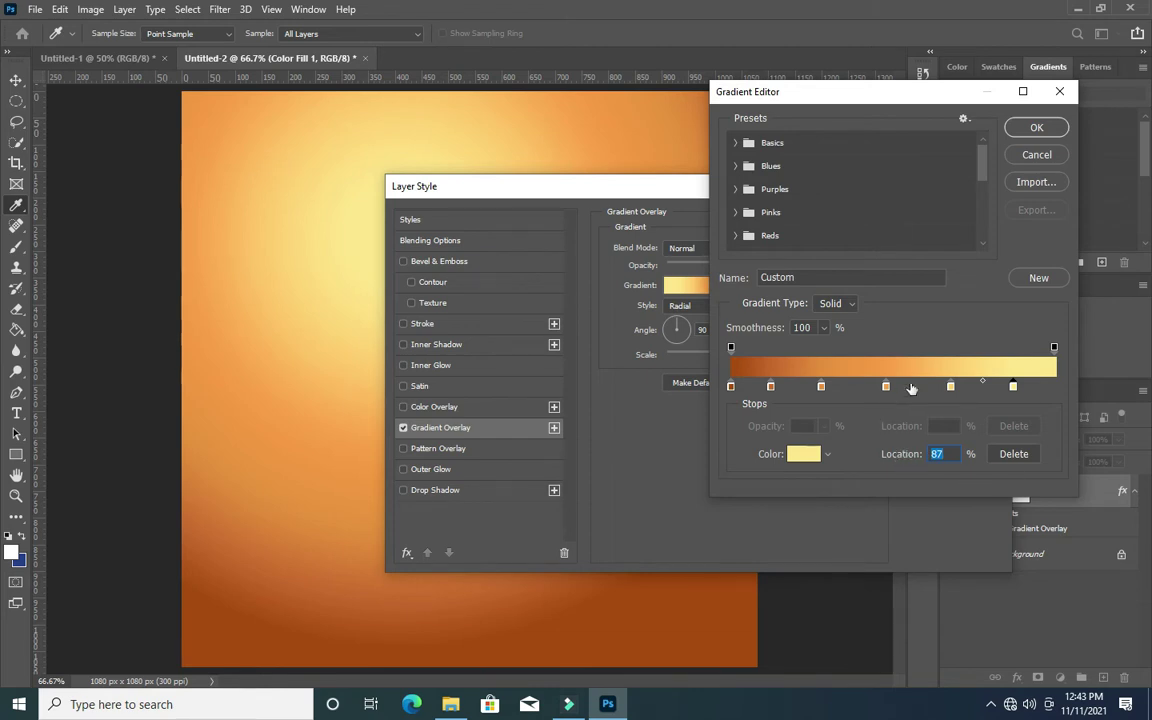
pyautogui.click(810, 455)
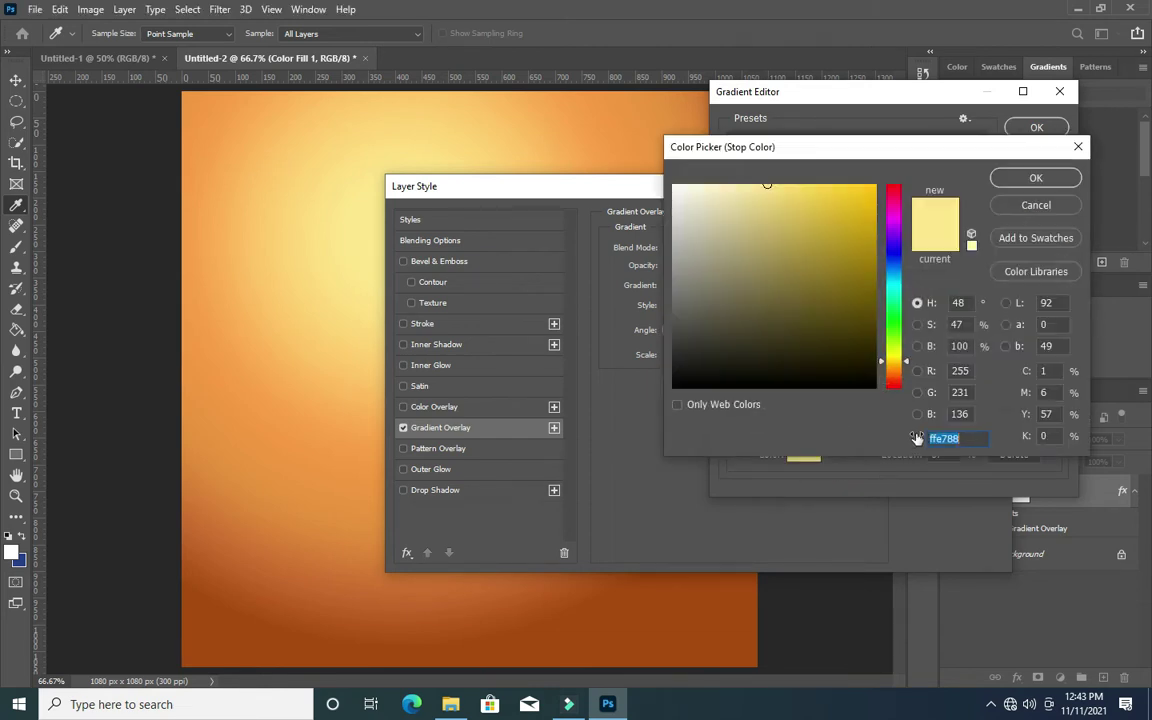
pyautogui.click(1033, 178)
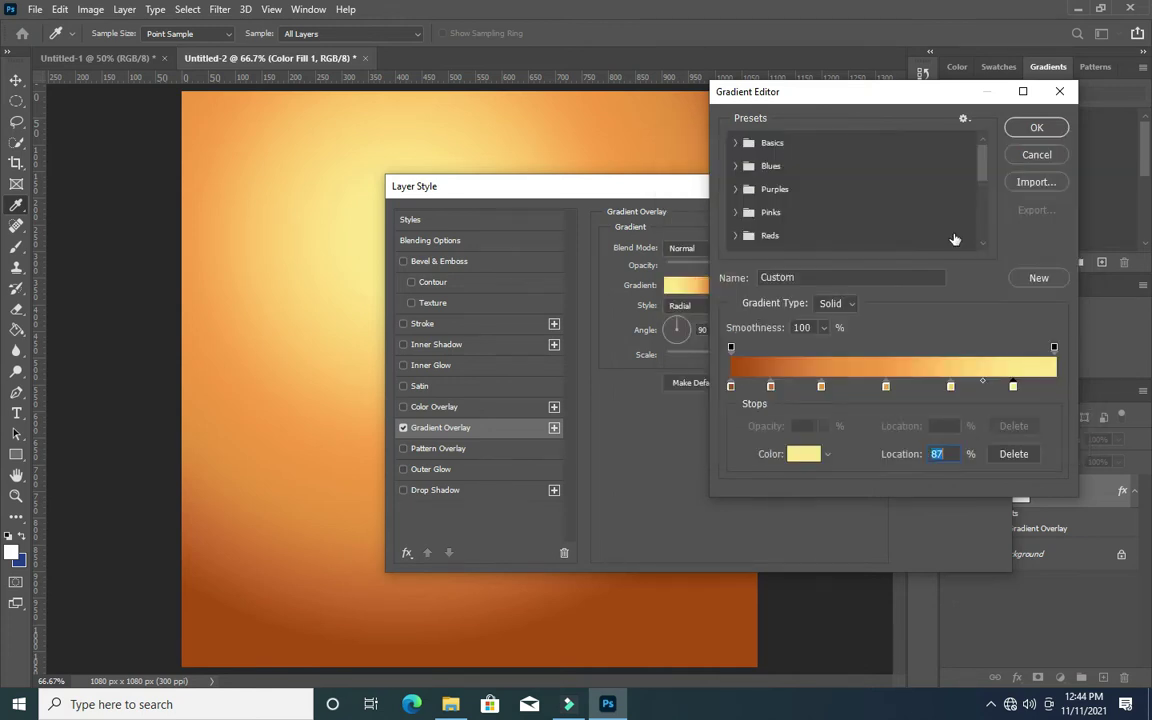
pyautogui.click(950, 387)
pyautogui.click(803, 454)
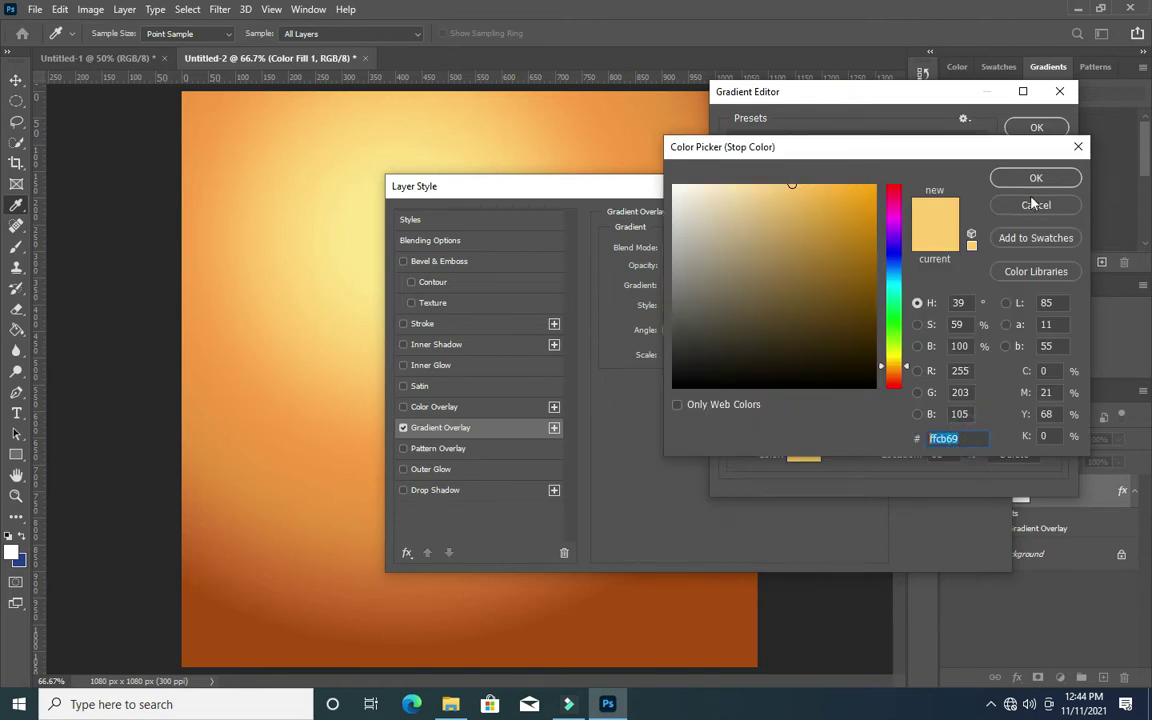
pyautogui.click(1043, 178)
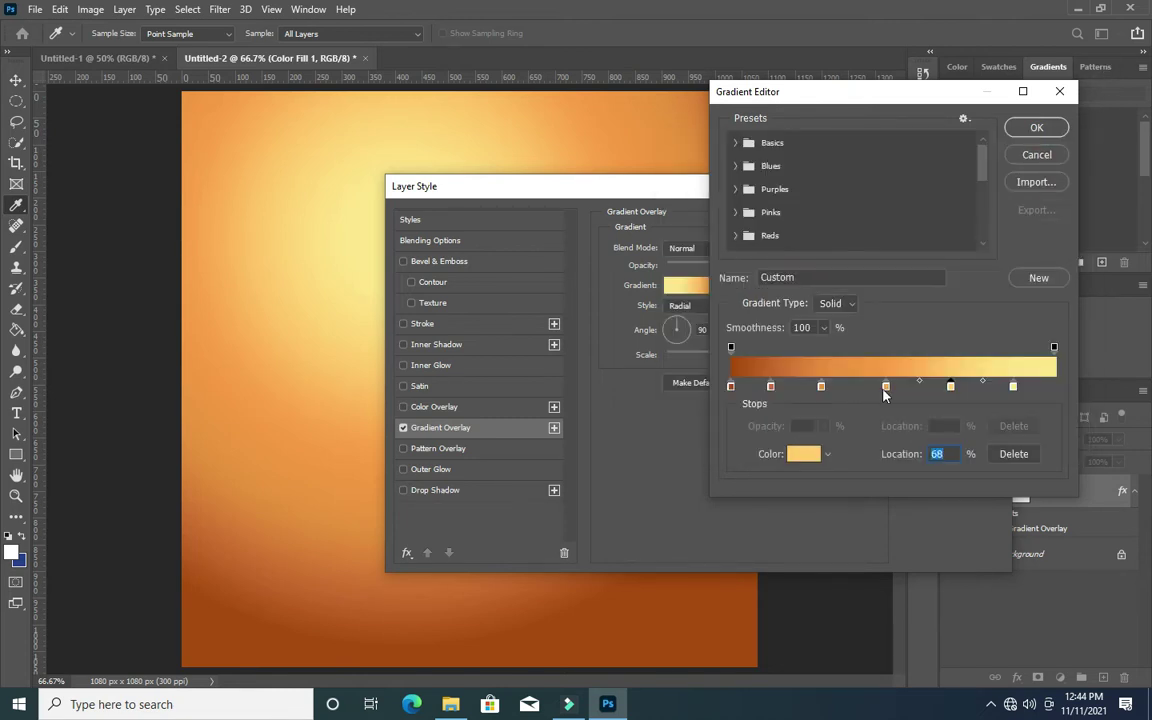
# Step: Set the 48% stop to orange and the 28% stop to e58e37
pyautogui.click(886, 387)
pyautogui.click(803, 454)
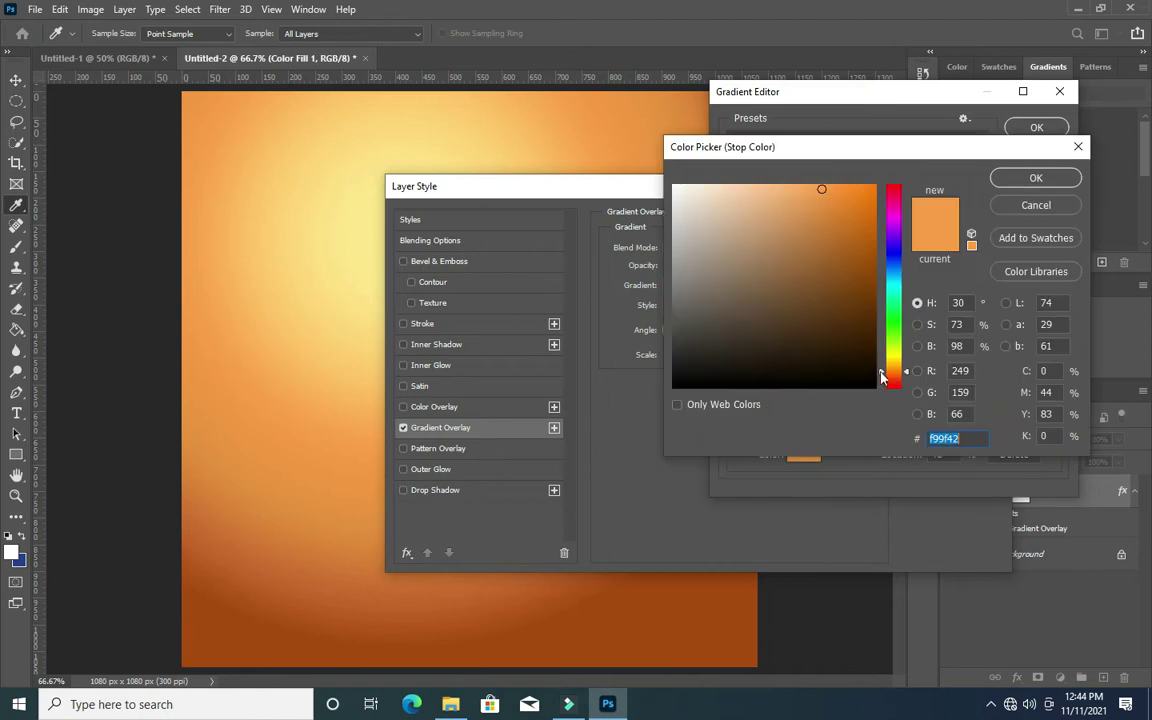
pyautogui.click(967, 437)
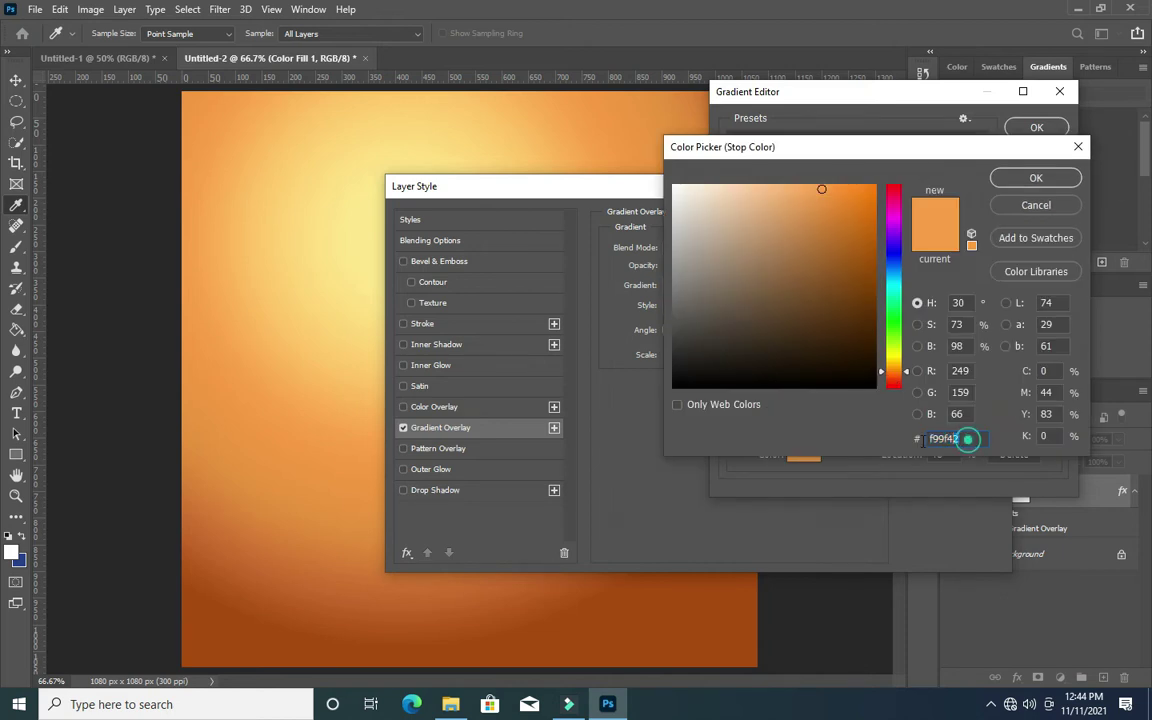
pyautogui.click(1040, 179)
pyautogui.click(820, 387)
pyautogui.click(815, 455)
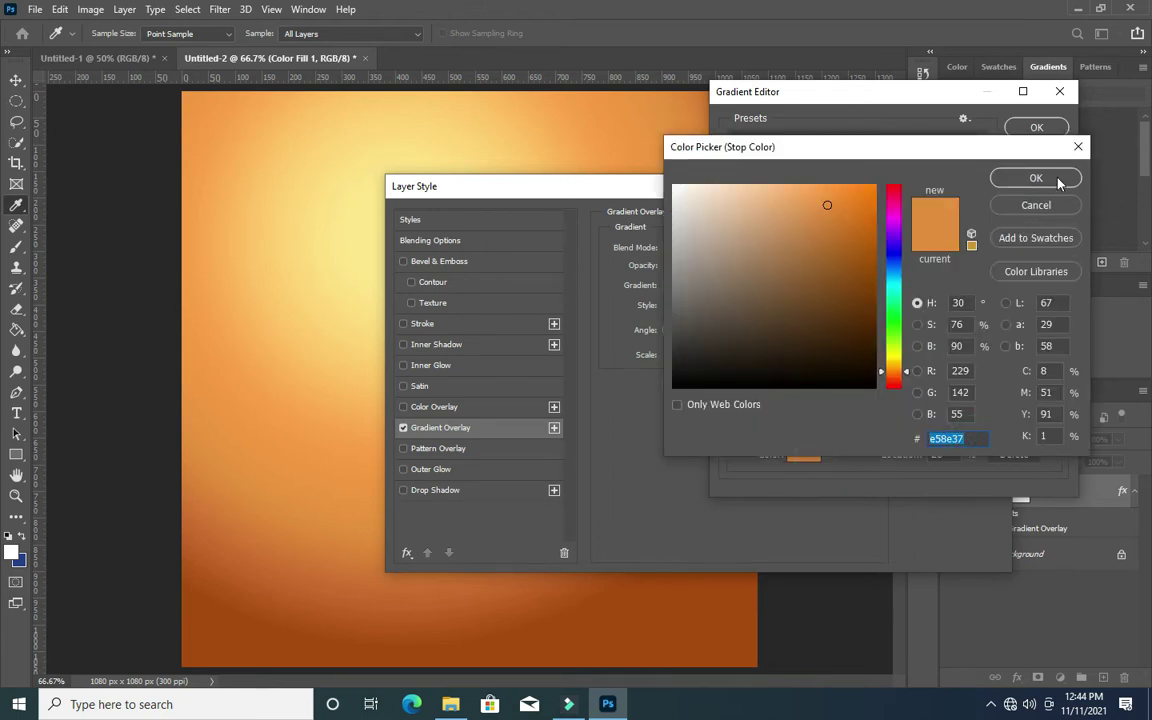
pyautogui.click(1058, 181)
# Step: Set the 0% stop to dark brown a74a0c and apply the edited gradient
pyautogui.click(731, 386)
pyautogui.click(804, 455)
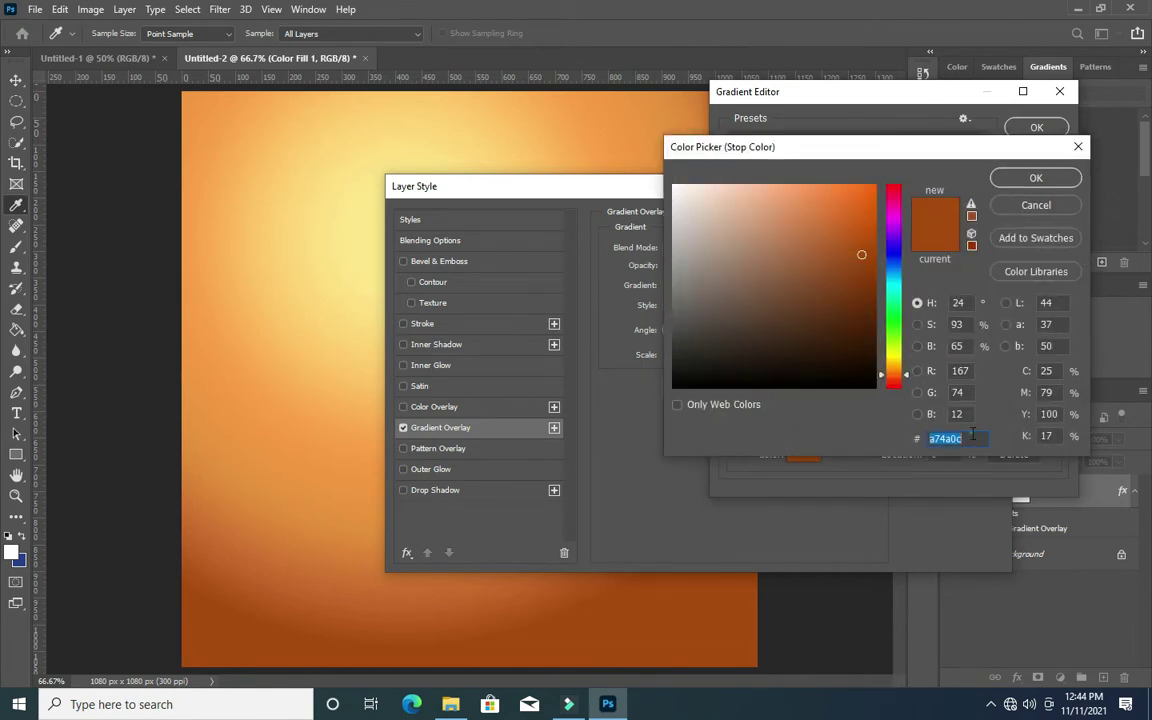
pyautogui.click(1040, 178)
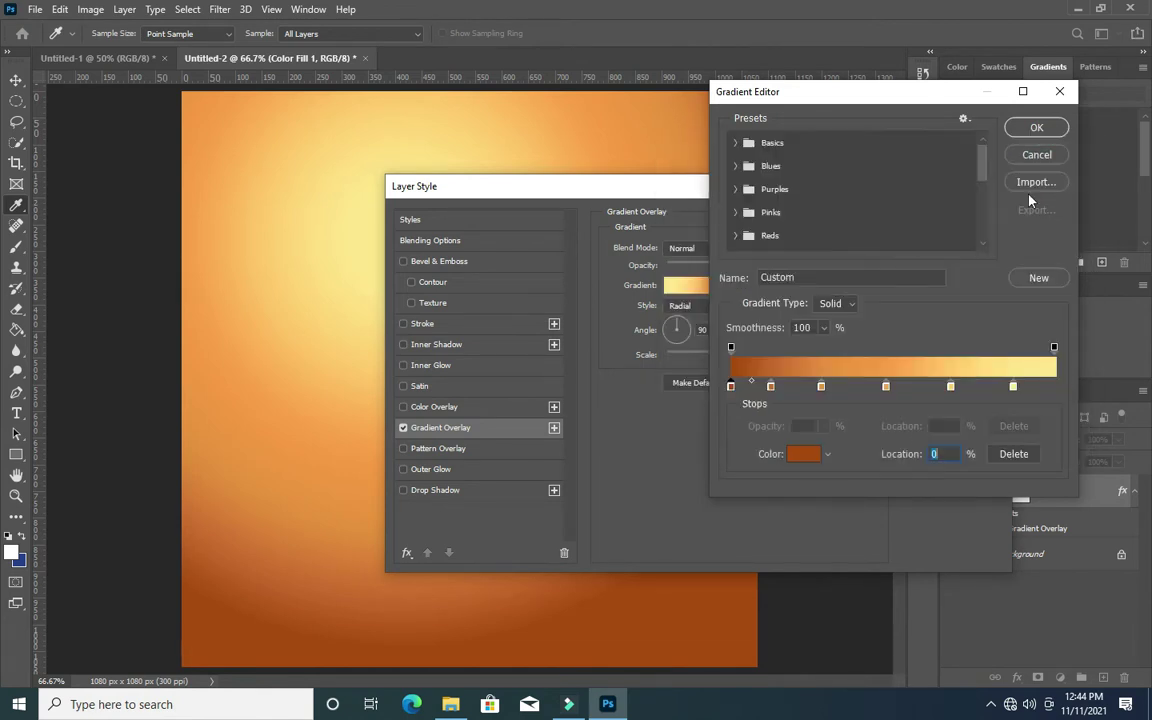
pyautogui.click(1036, 127)
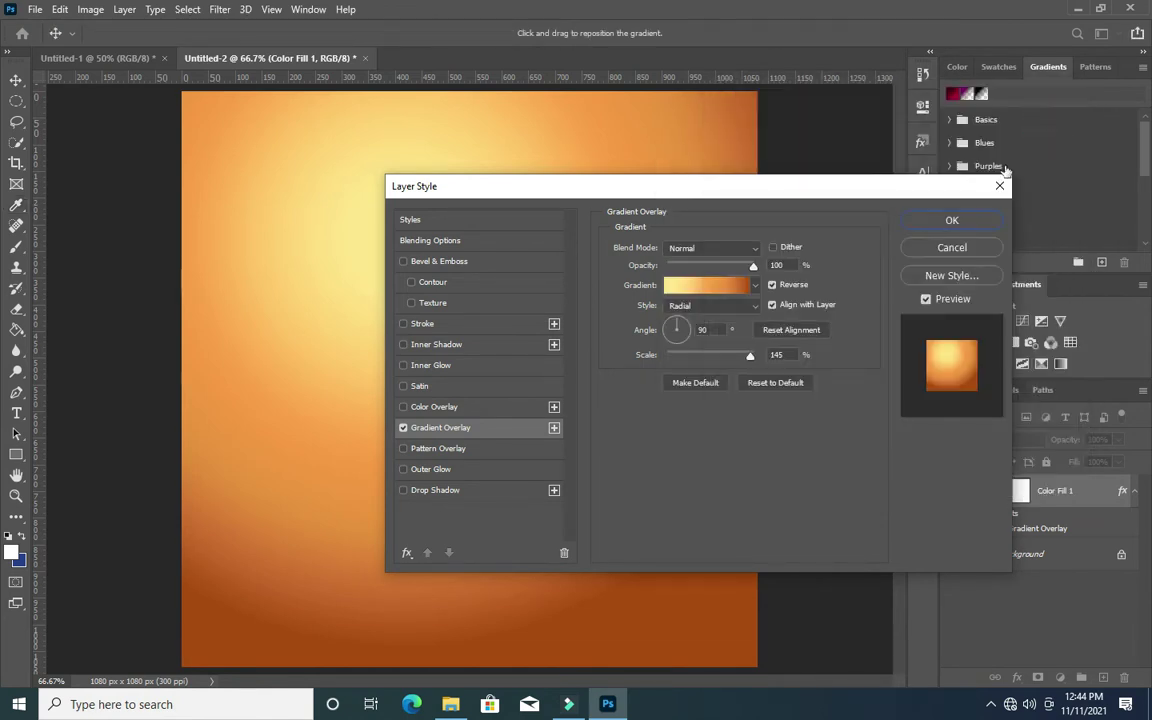
# Step: Keep the overlay radial, adjust its scale, and apply the Gradient Overlay
pyautogui.click(786, 355)
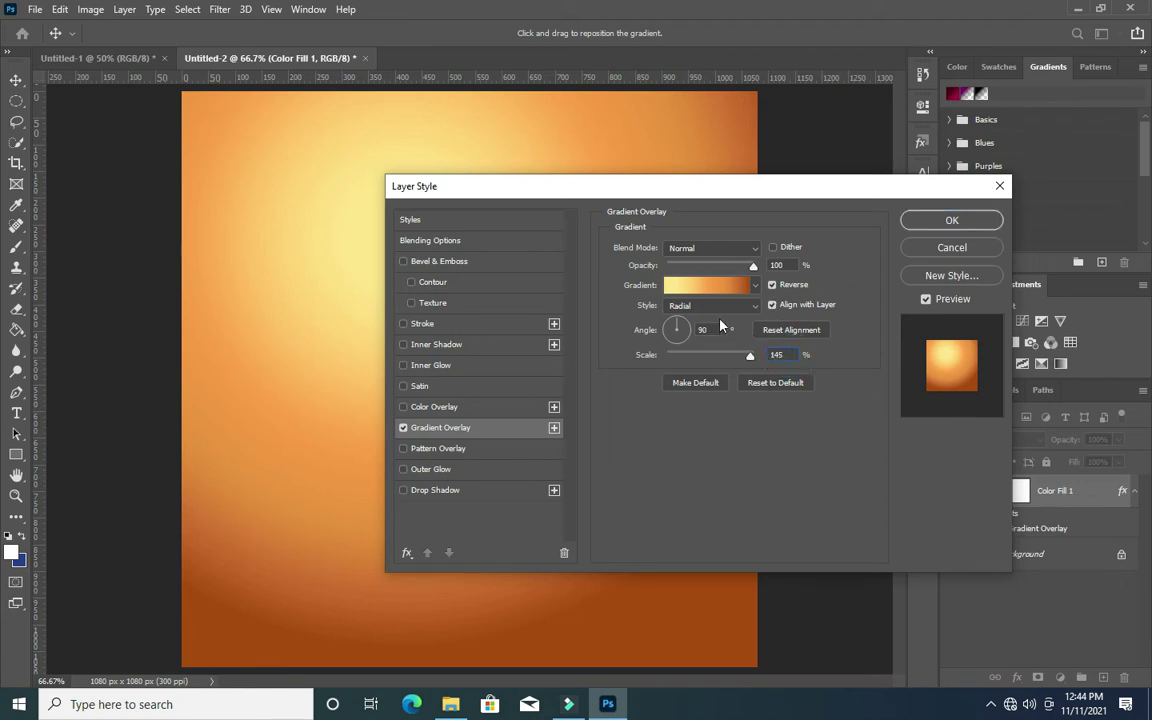
pyautogui.click(715, 306)
pyautogui.click(694, 330)
pyautogui.click(951, 221)
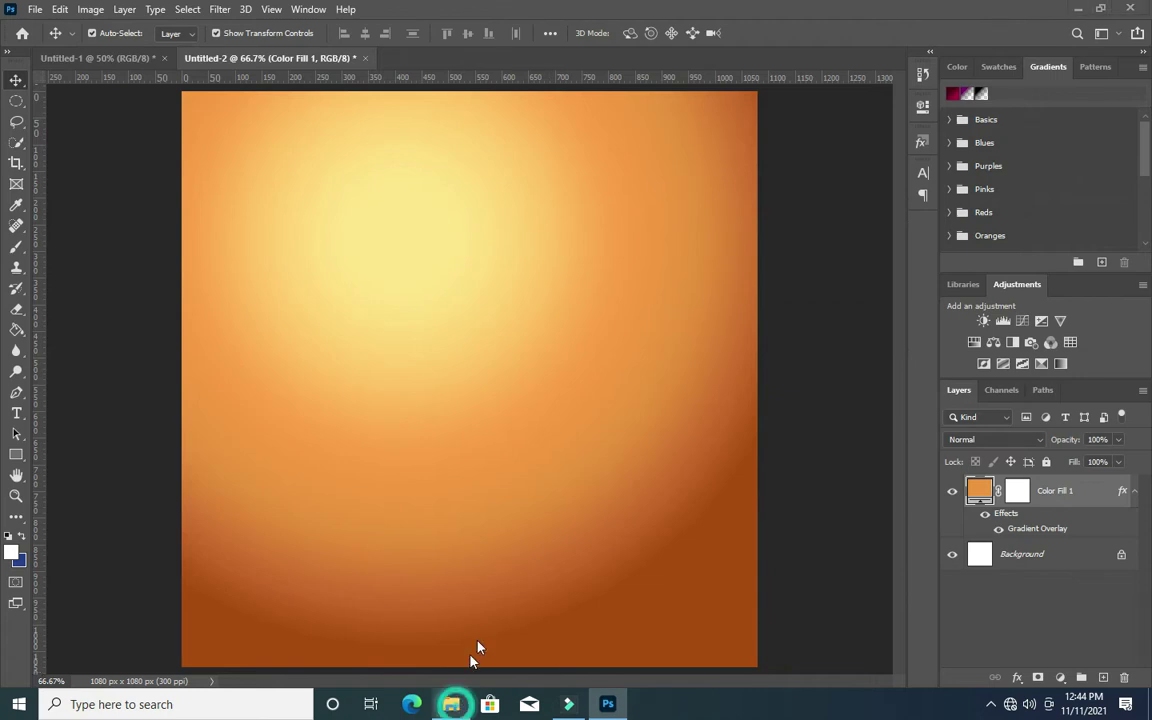
pyautogui.click(451, 704)
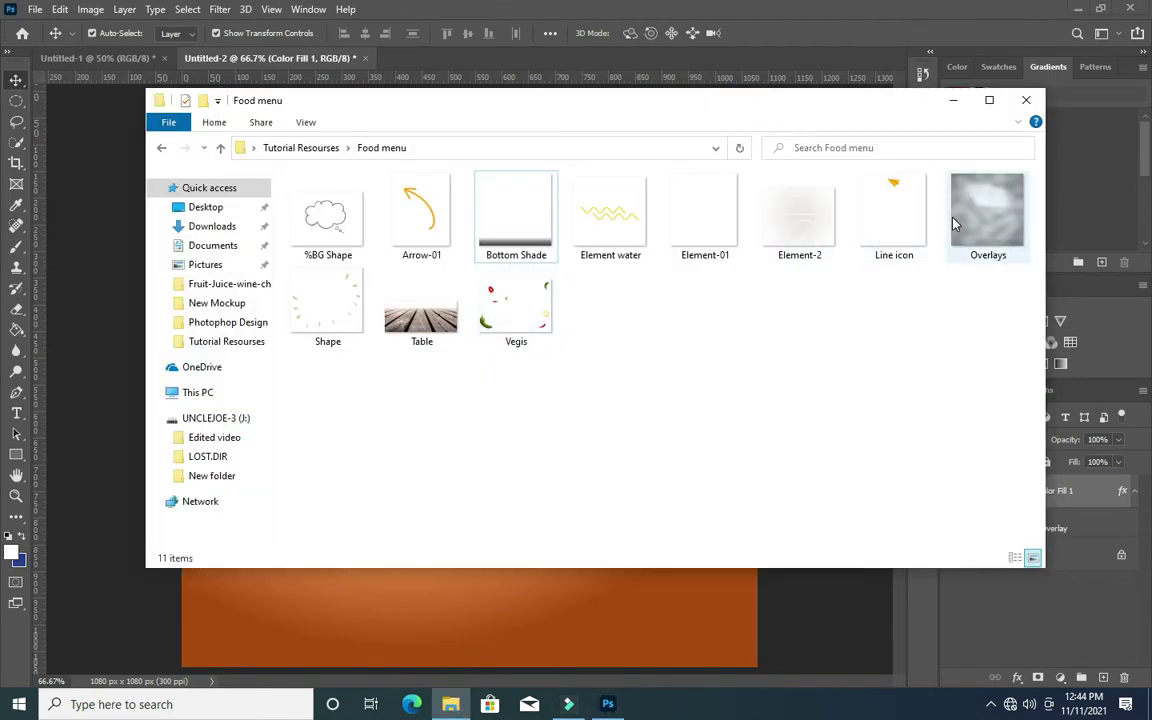
# Step: Place the Overlays texture on the canvas and blend it in Soft Light mode
pyautogui.moveTo(965, 221)
pyautogui.mouseDown()
pyautogui.moveTo(681, 650)
pyautogui.moveTo(638, 635)
pyautogui.mouseUp()
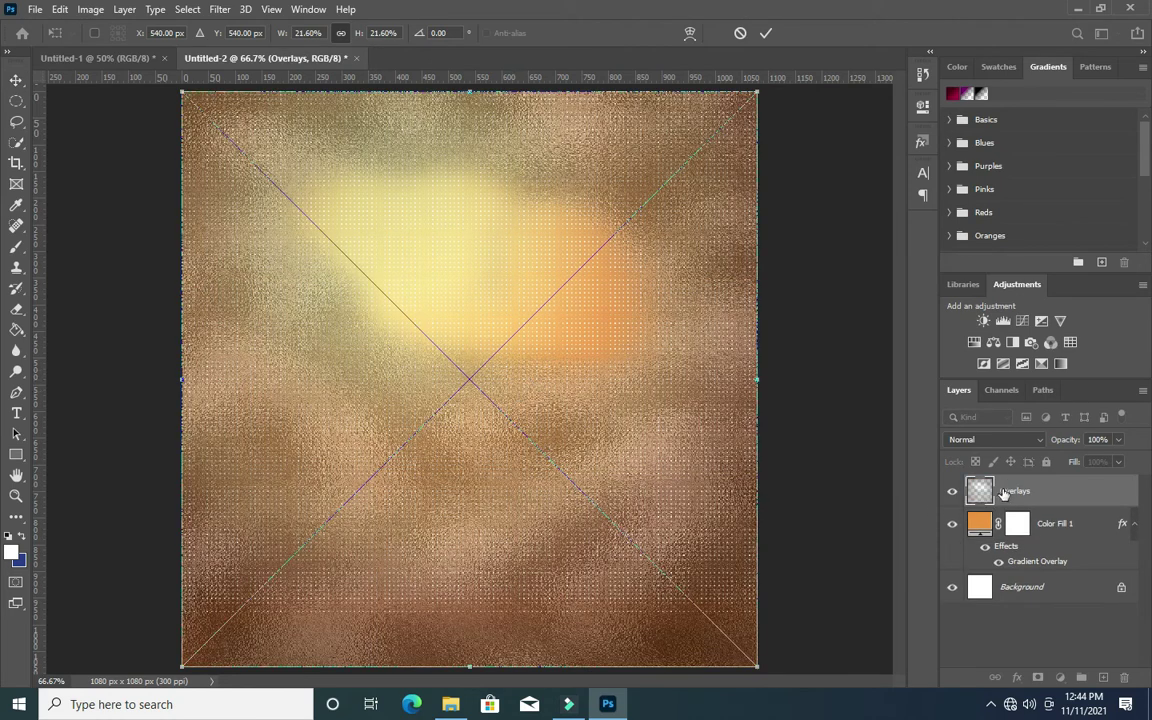
pyautogui.click(768, 35)
pyautogui.click(997, 441)
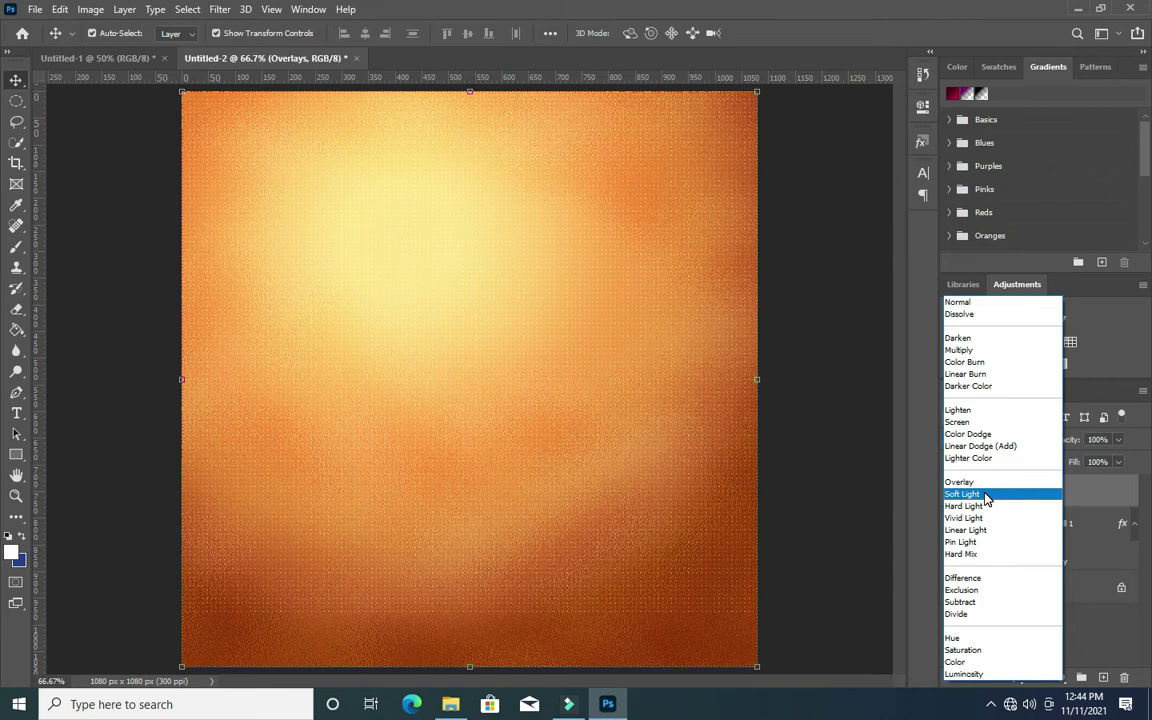
pyautogui.click(986, 497)
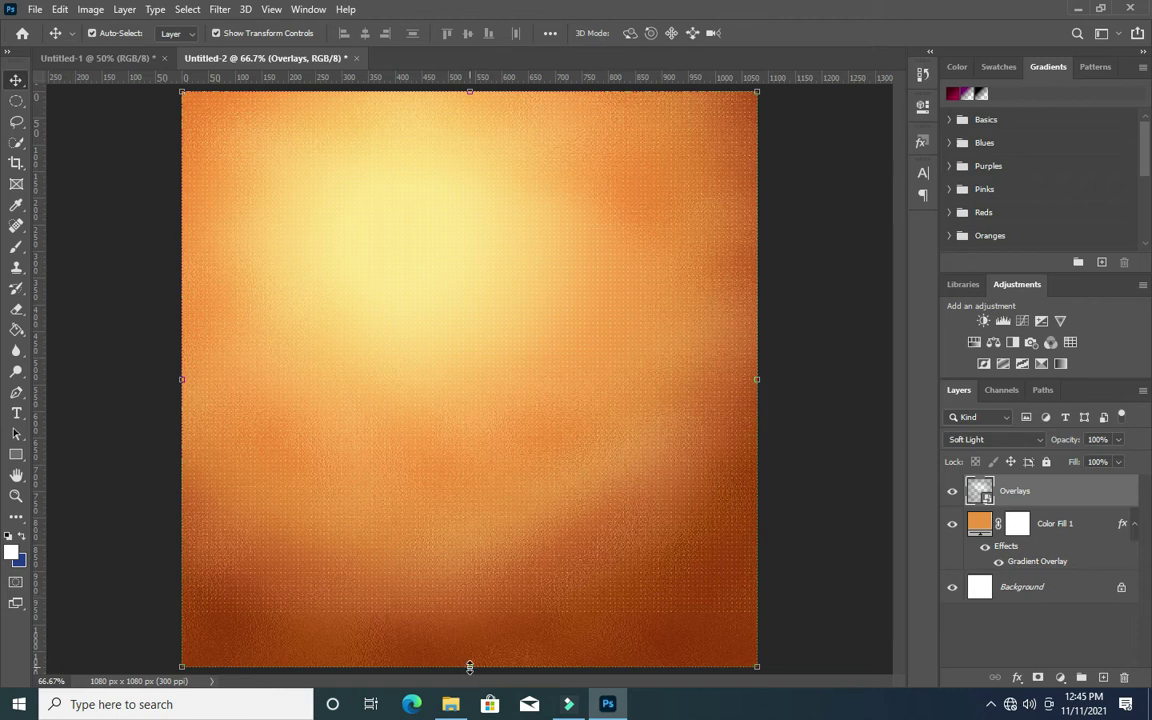
# Step: Scale the Overlays texture to fit the whole canvas and commit it
pyautogui.moveTo(469, 666); pyautogui.dragTo(469, 716)
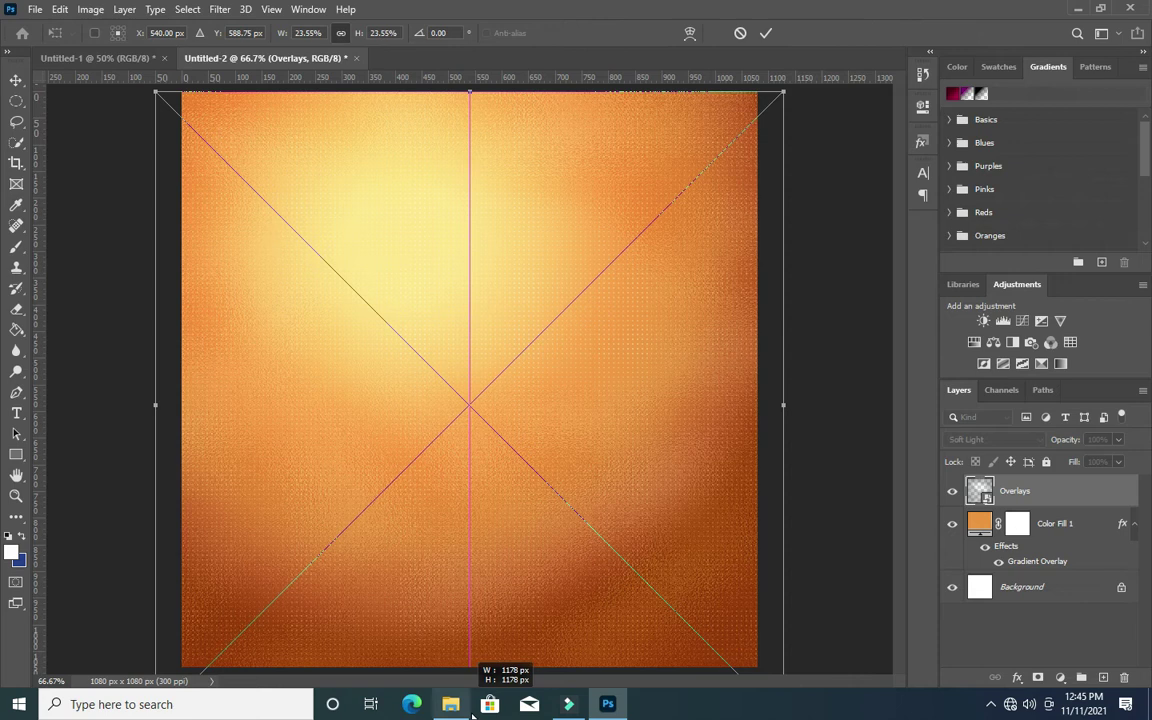
pyautogui.moveTo(466, 714); pyautogui.dragTo(466, 714)
pyautogui.scroll(-2, 530, 387)
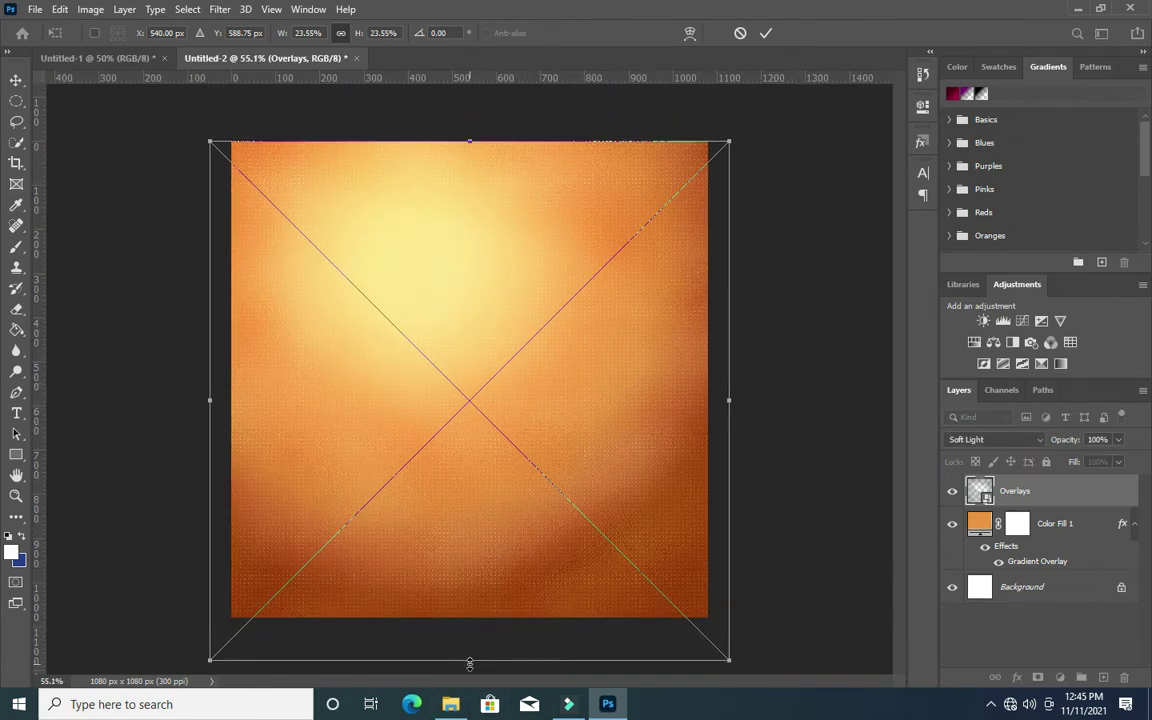
pyautogui.moveTo(469, 664); pyautogui.dragTo(469, 617)
pyautogui.click(765, 33)
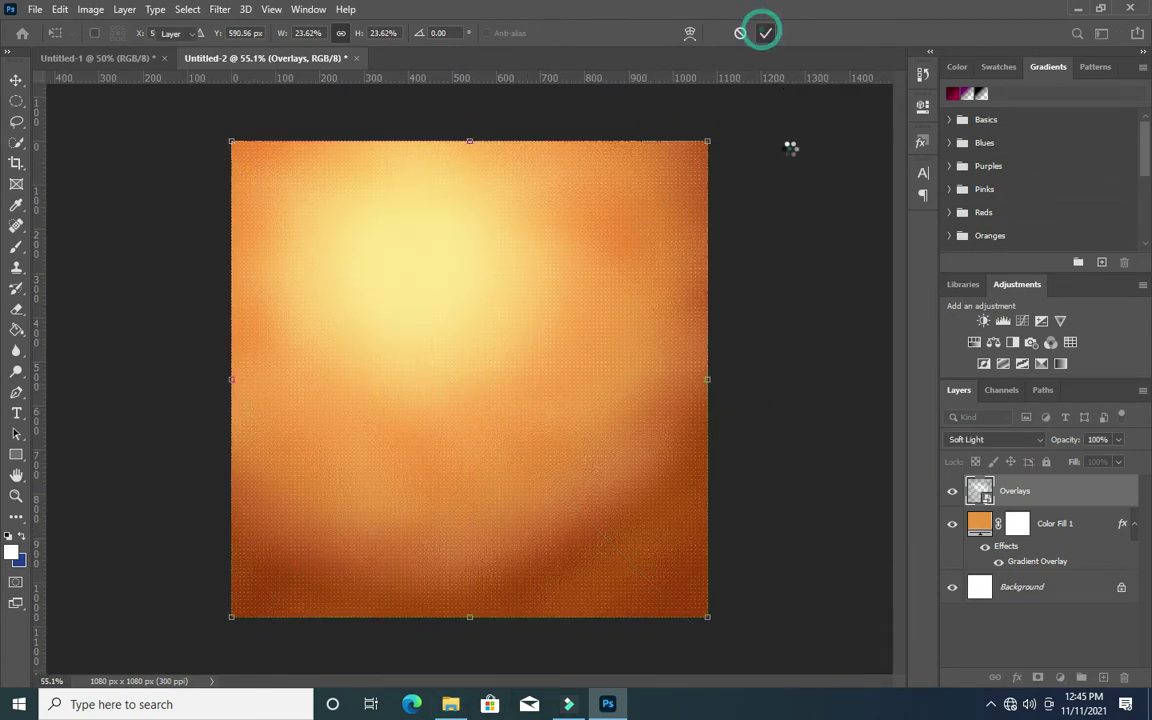
pyautogui.hotkey('ctrl', '+')
# Step: Start a text layer near the canvas top using the DCC - Cloud font
pyautogui.click(818, 284)
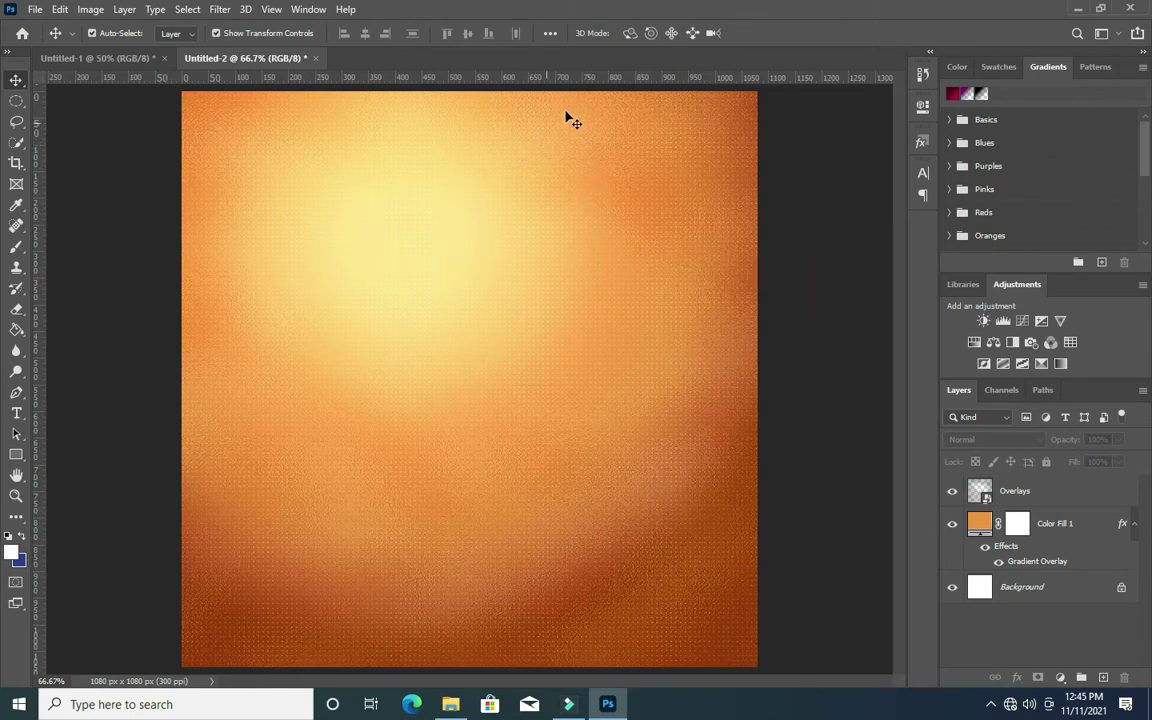
pyautogui.click(818, 530)
pyautogui.scroll(-1, 640, 466)
pyautogui.scroll(-1, 600, 440)
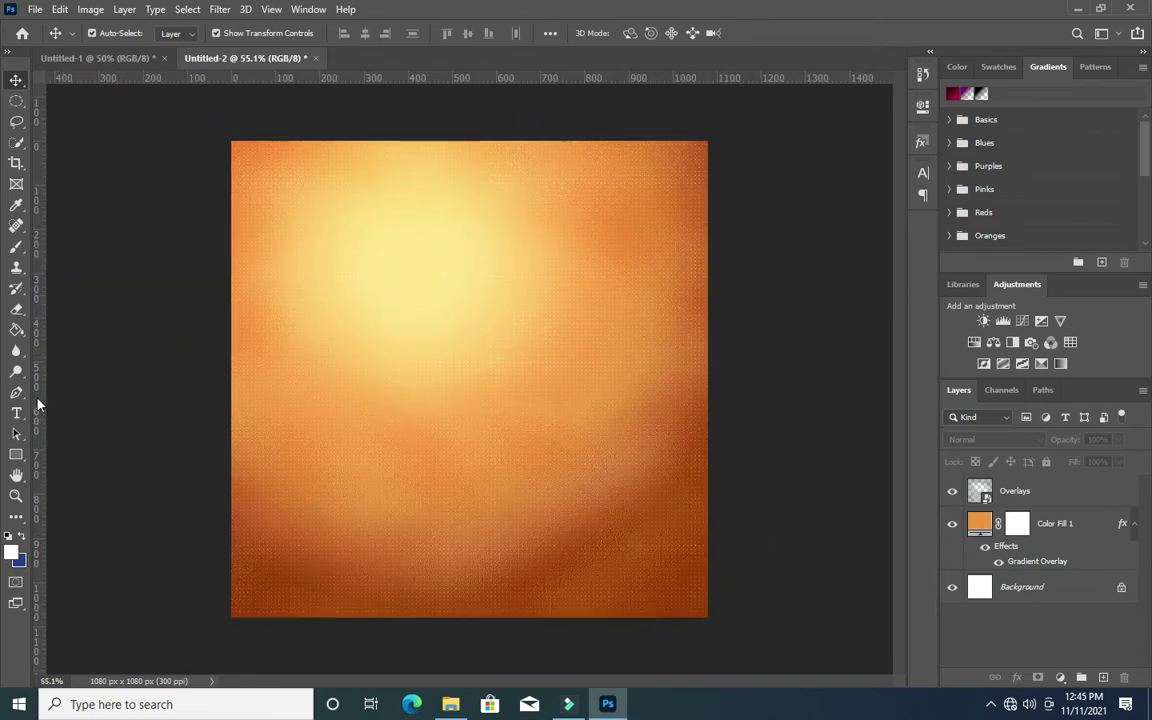
pyautogui.click(16, 413)
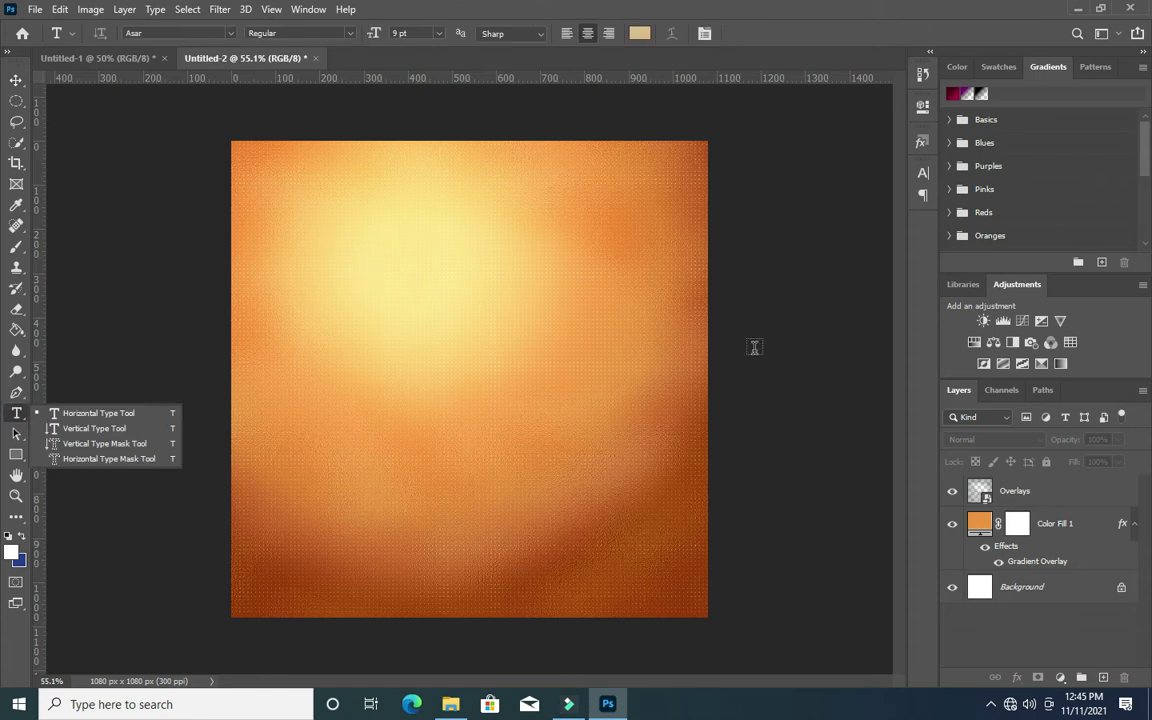
pyautogui.click(364, 176)
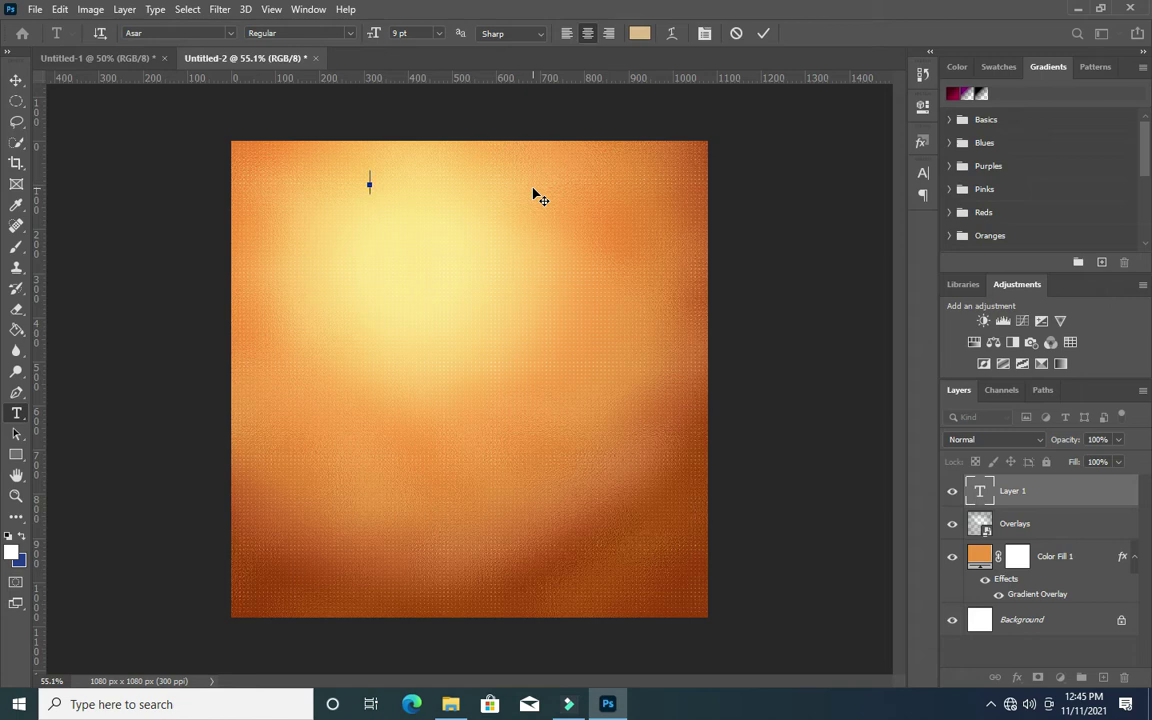
pyautogui.click(230, 32)
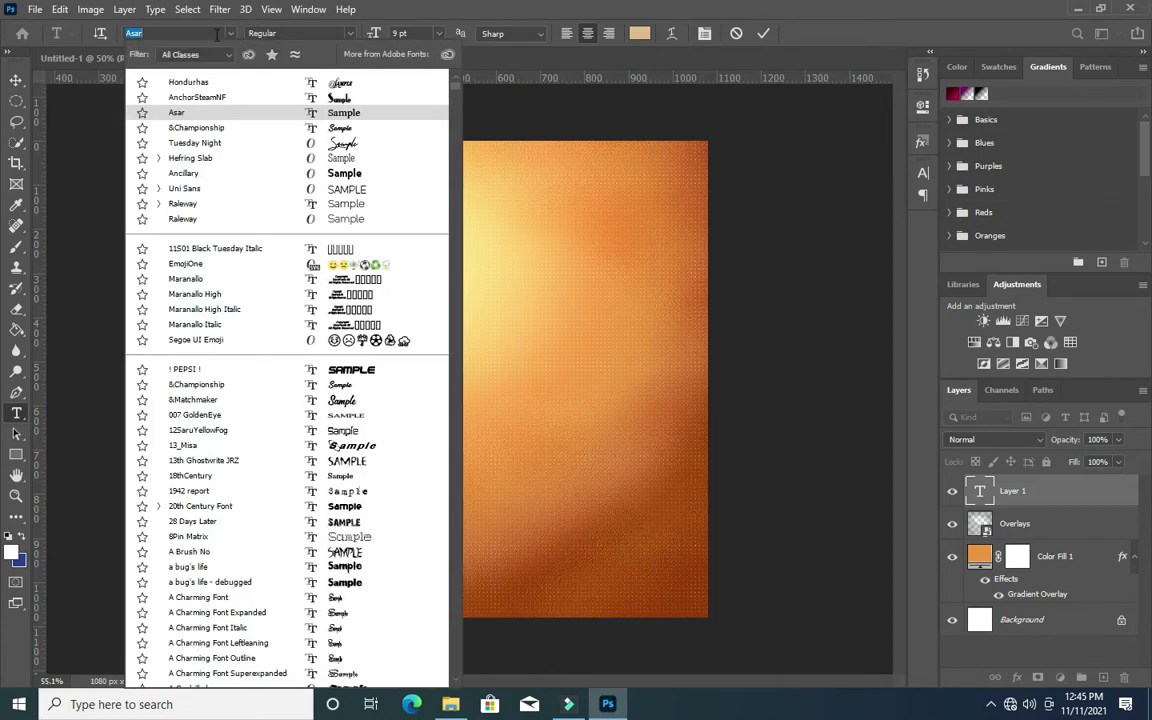
pyautogui.write('A')
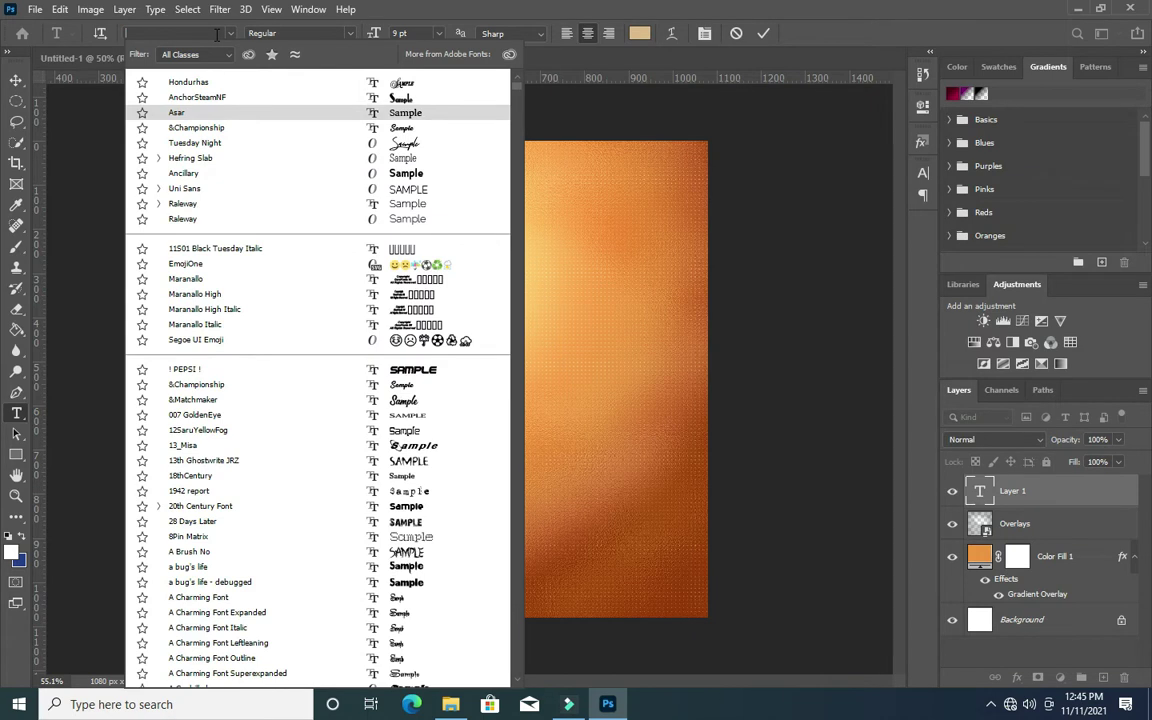
pyautogui.write('D')
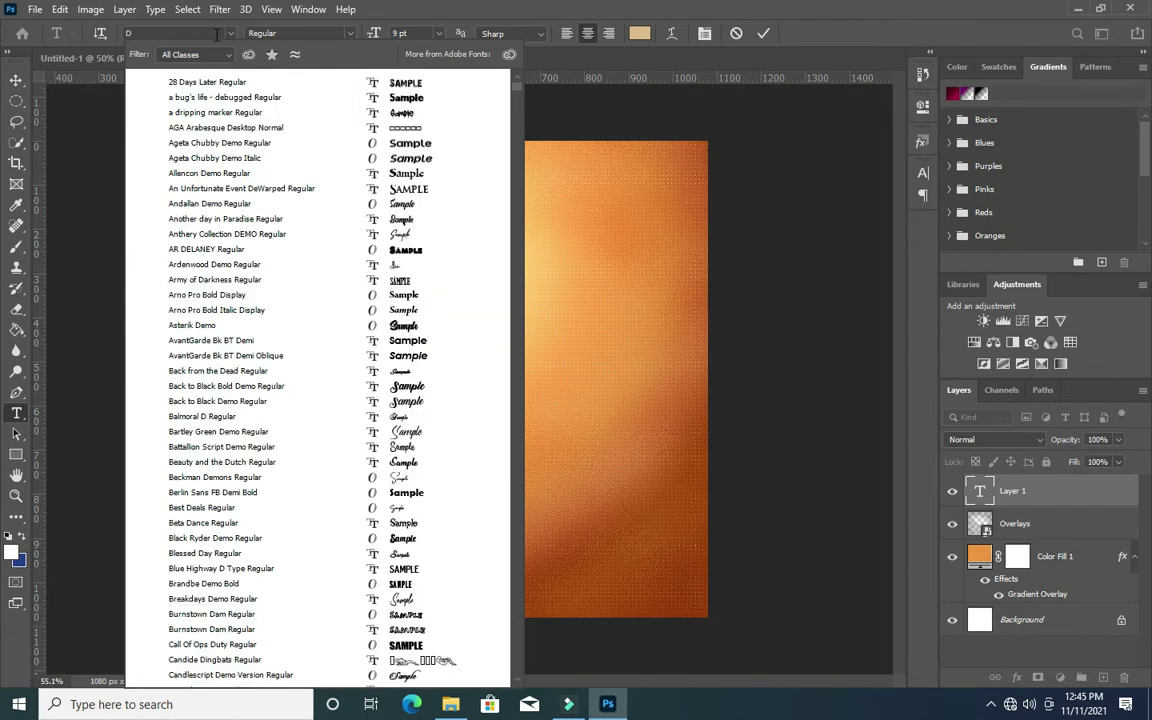
pyautogui.write('CC - Cloud')
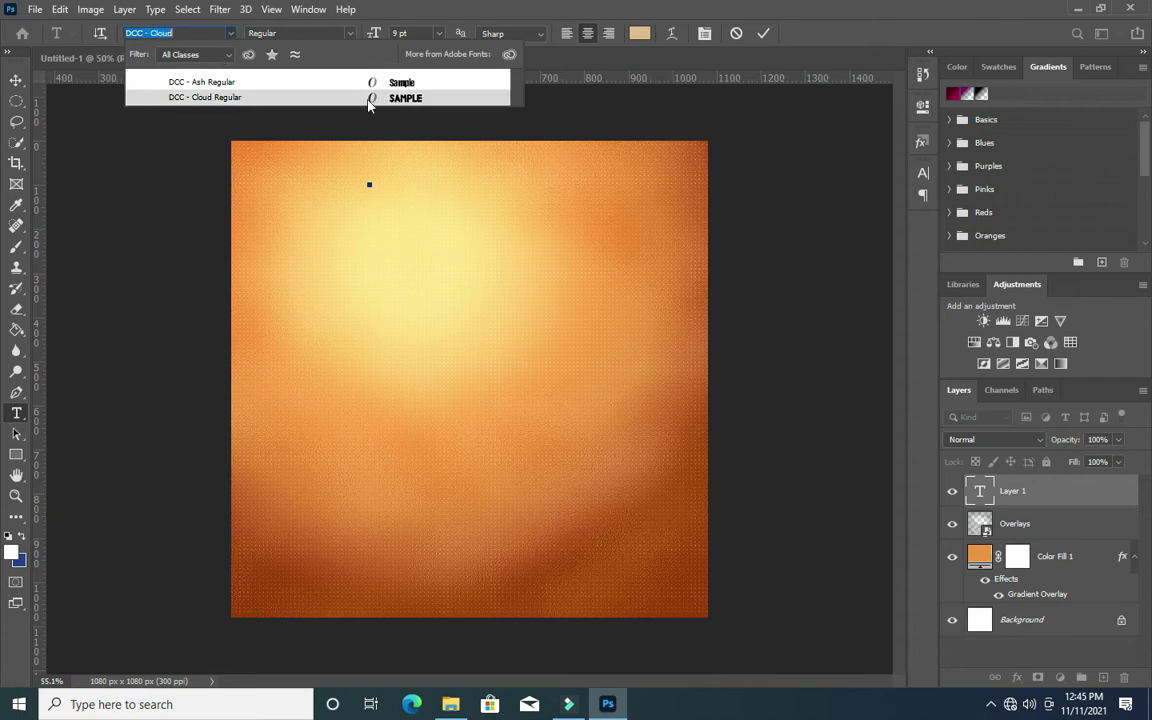
pyautogui.click(372, 97)
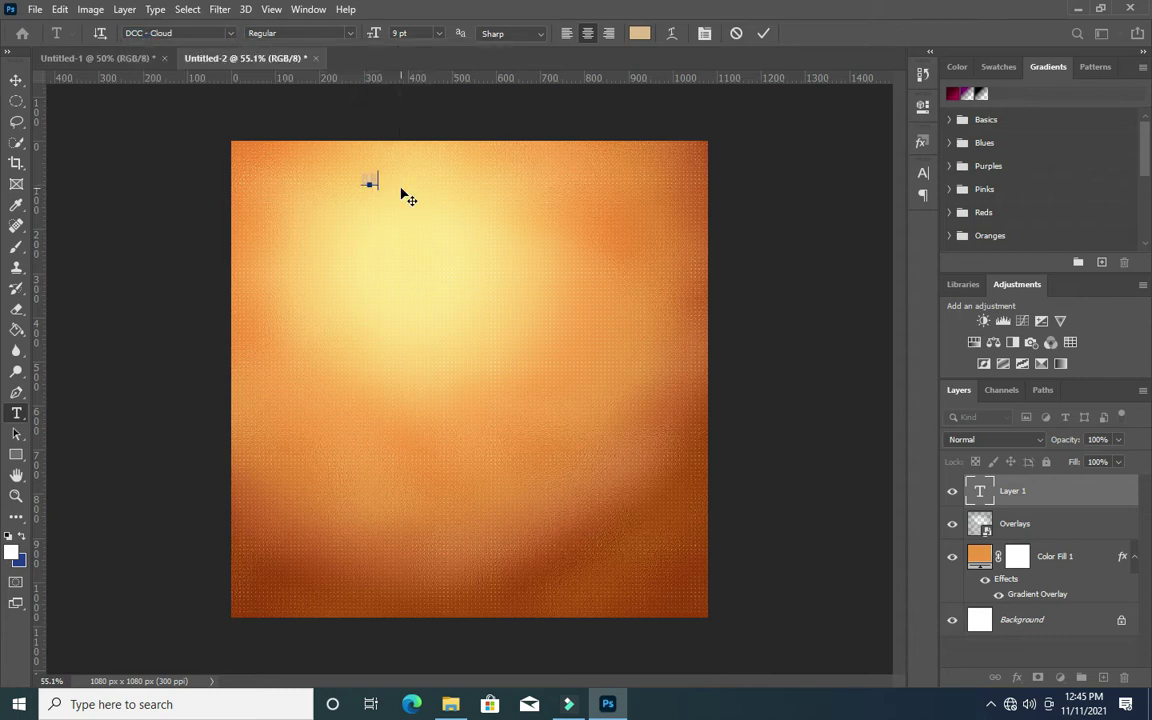
# Step: Type the heading DELICIOUS and colour it dark brown #321e01
pyautogui.write('ud')
pyautogui.click(763, 33)
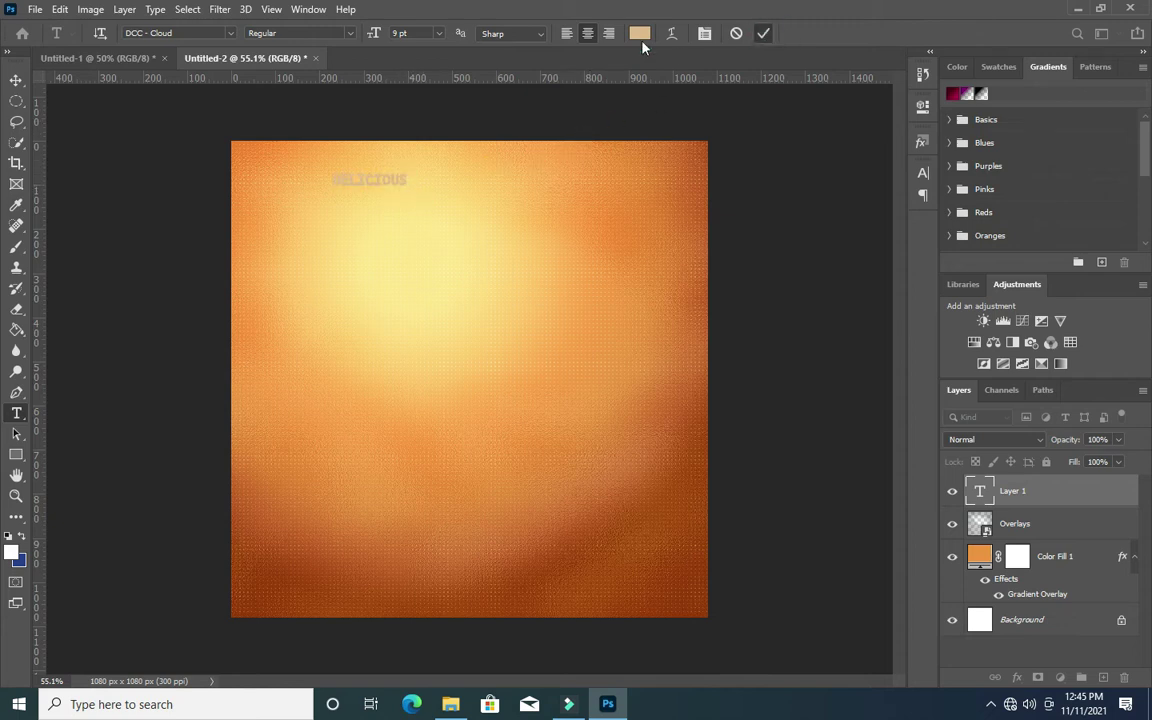
pyautogui.click(640, 34)
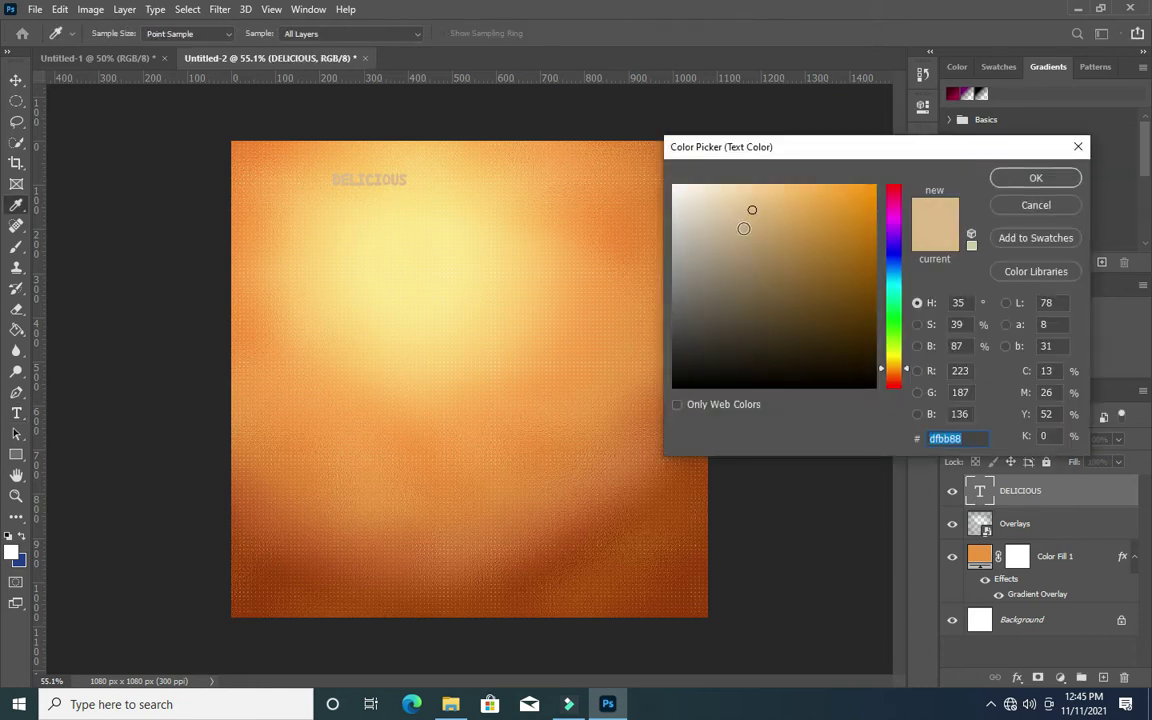
pyautogui.moveTo(846, 305); pyautogui.dragTo(871, 347)
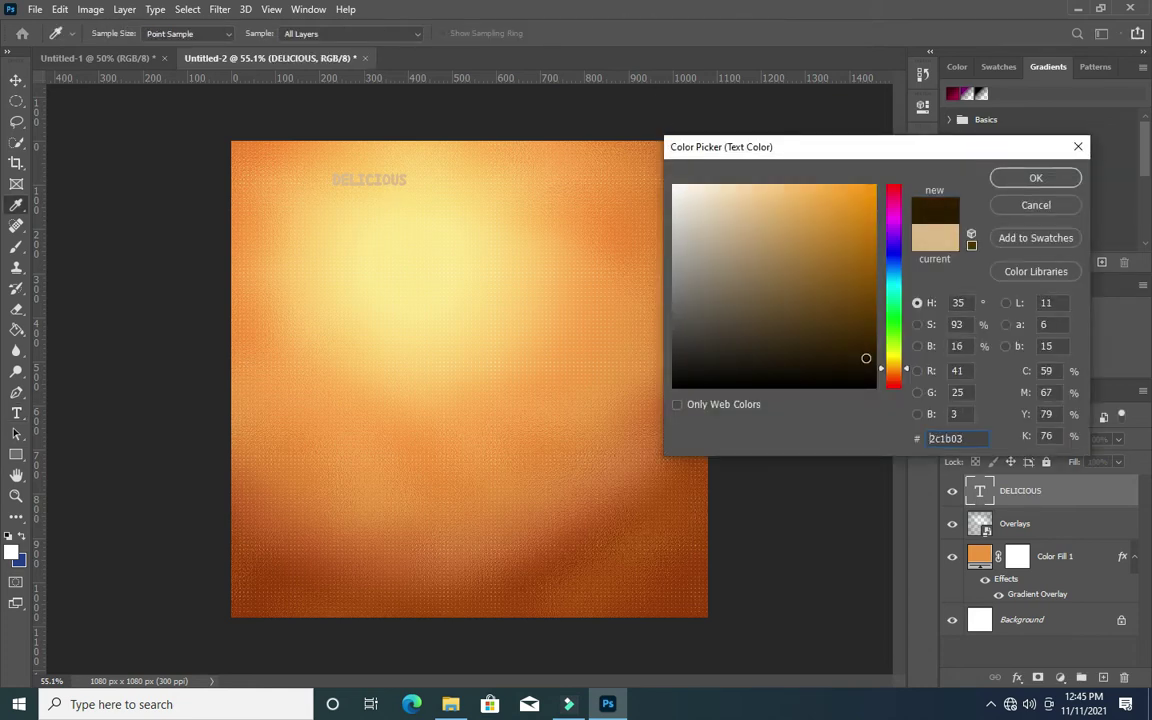
pyautogui.click(872, 348)
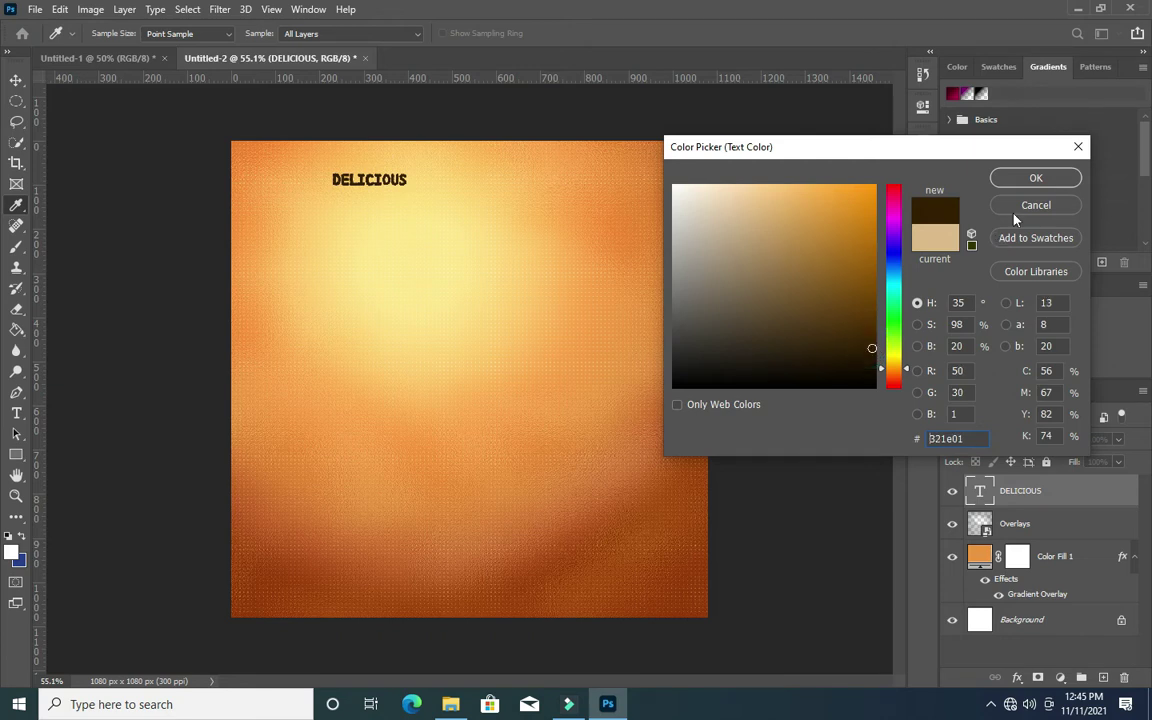
pyautogui.click(1035, 180)
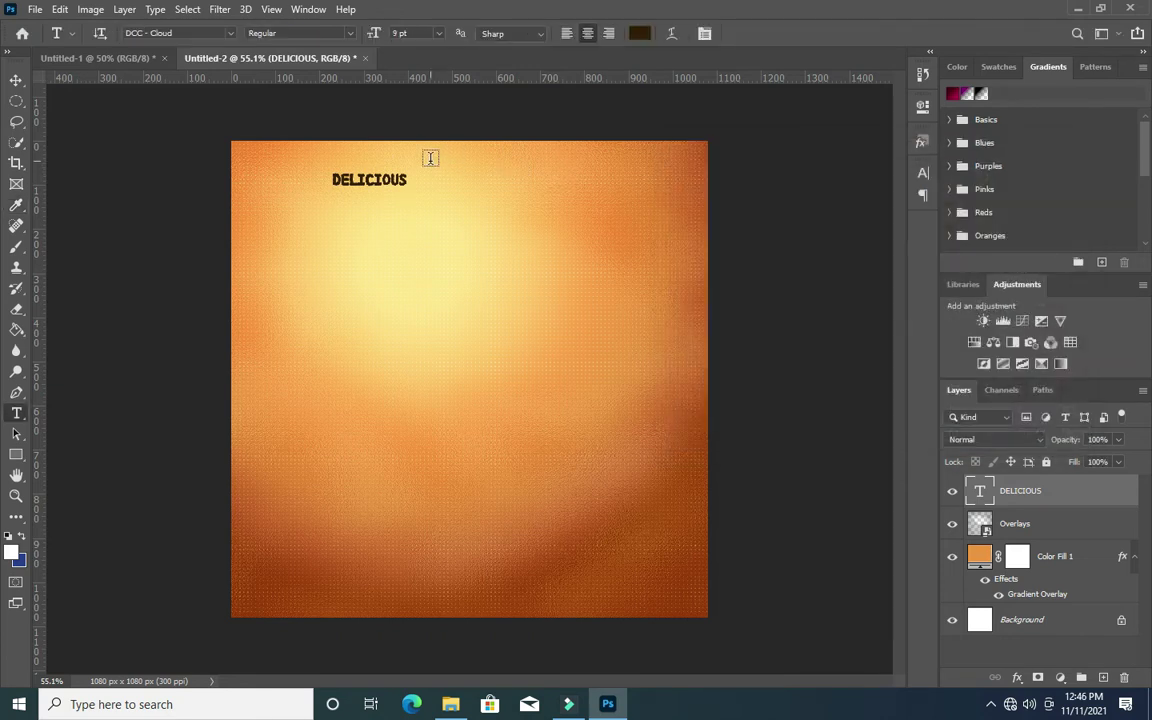
# Step: Scale DELICIOUS up to 324.21% and position it near the top edge
pyautogui.click(16, 79)
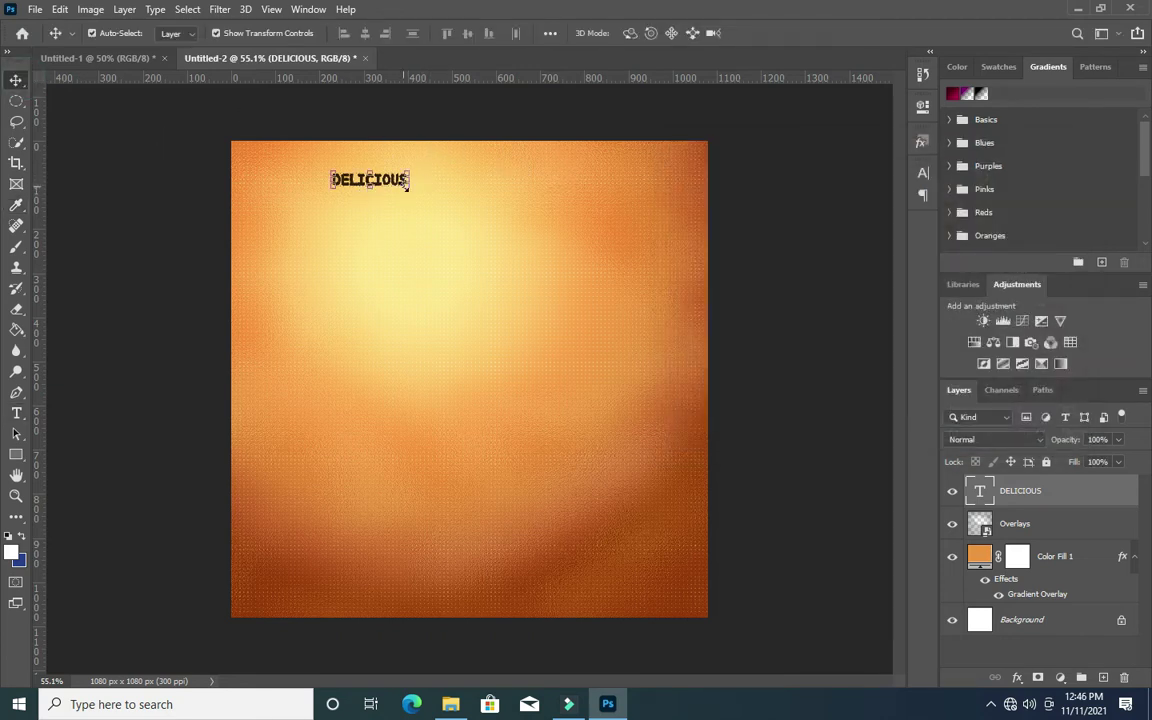
pyautogui.moveTo(408, 187); pyautogui.dragTo(559, 287)
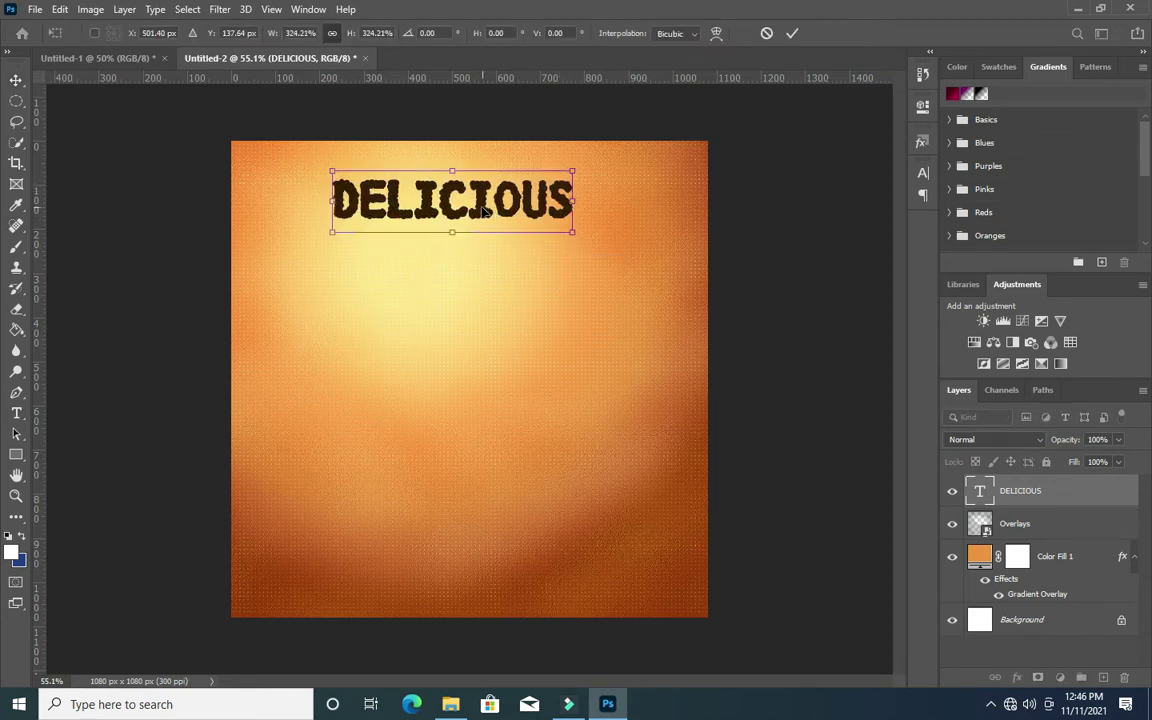
pyautogui.moveTo(483, 212); pyautogui.dragTo(492, 198)
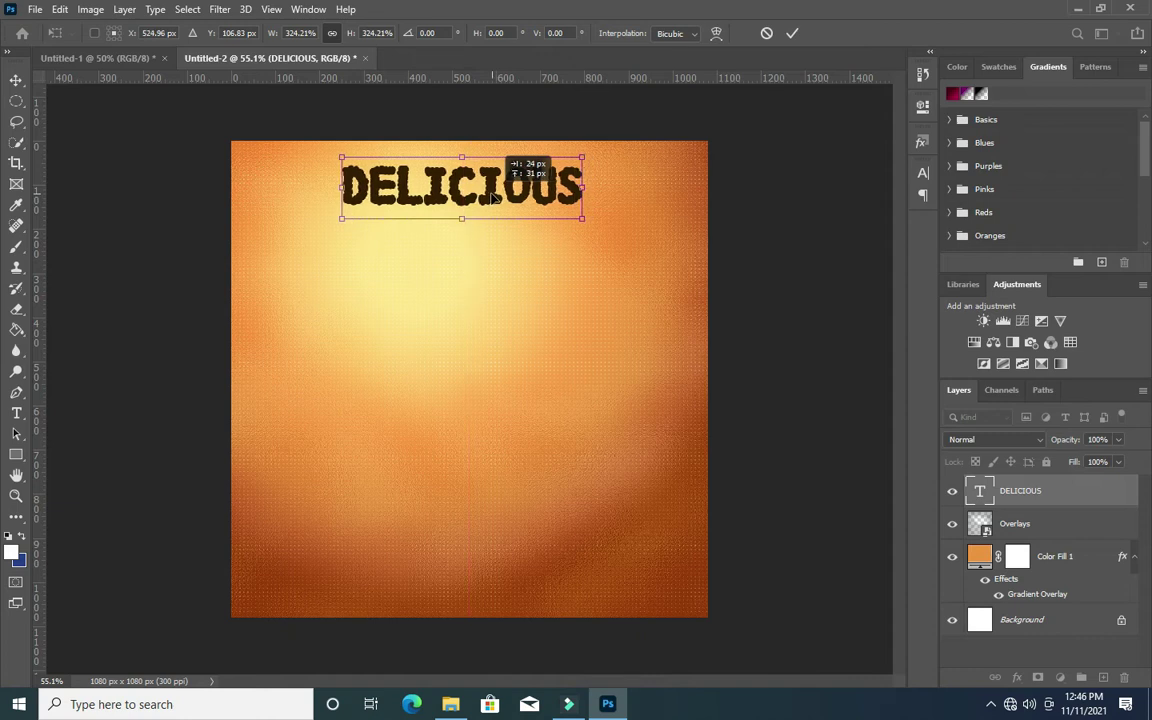
pyautogui.moveTo(492, 198); pyautogui.dragTo(490, 194)
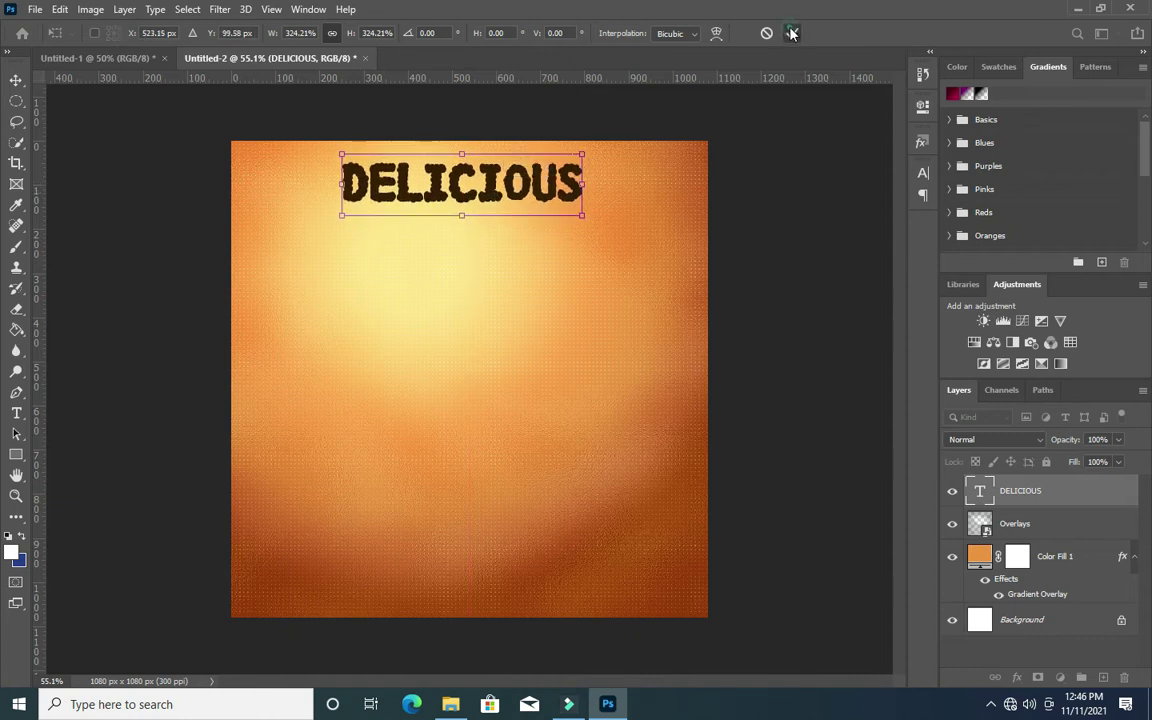
pyautogui.click(790, 33)
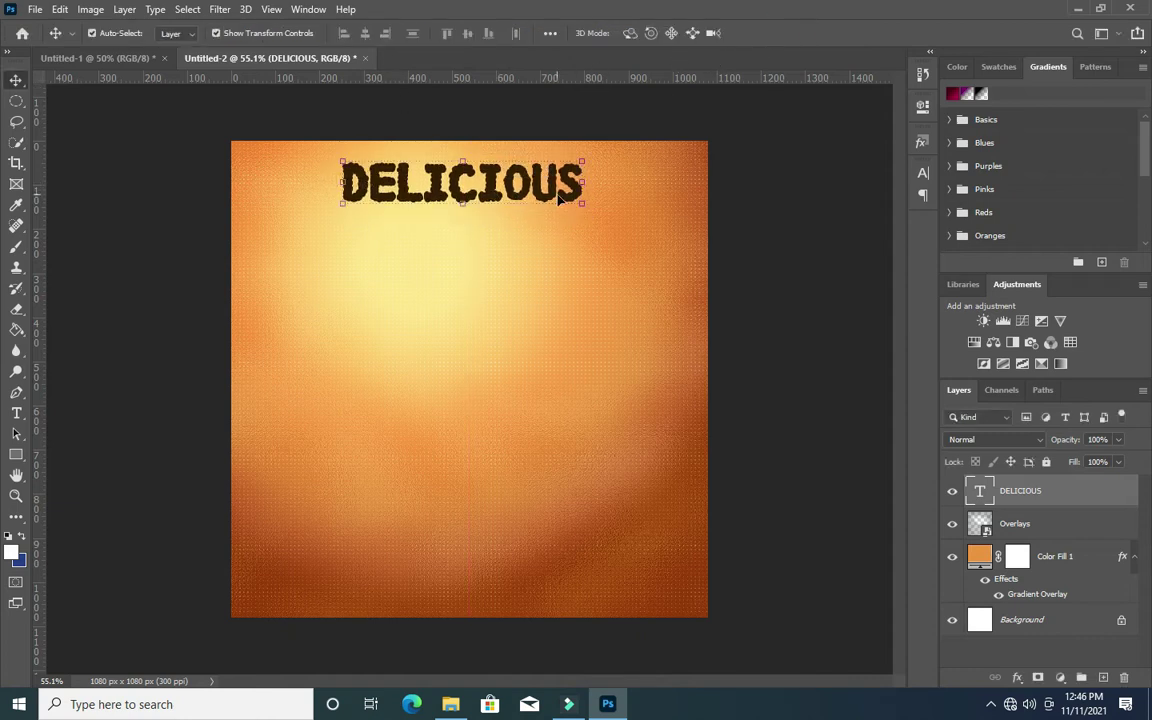
# Step: Change the DELICIOUS heading's font to DCC - Ash
pyautogui.click(923, 173)
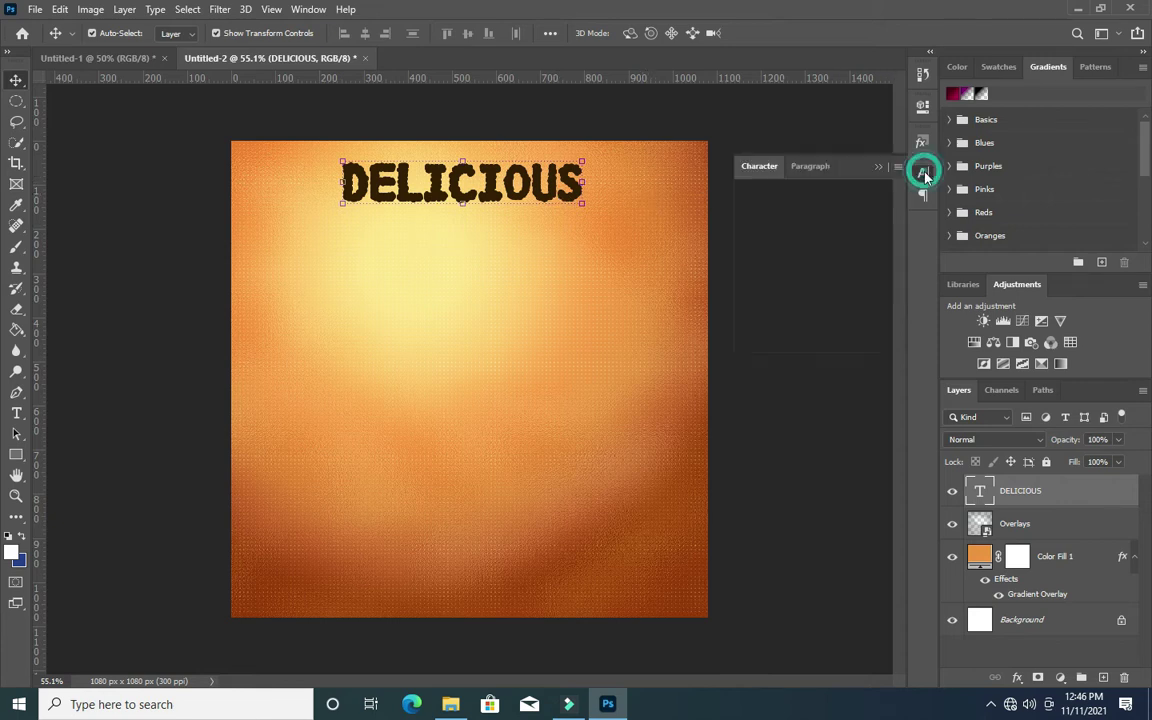
pyautogui.click(826, 196)
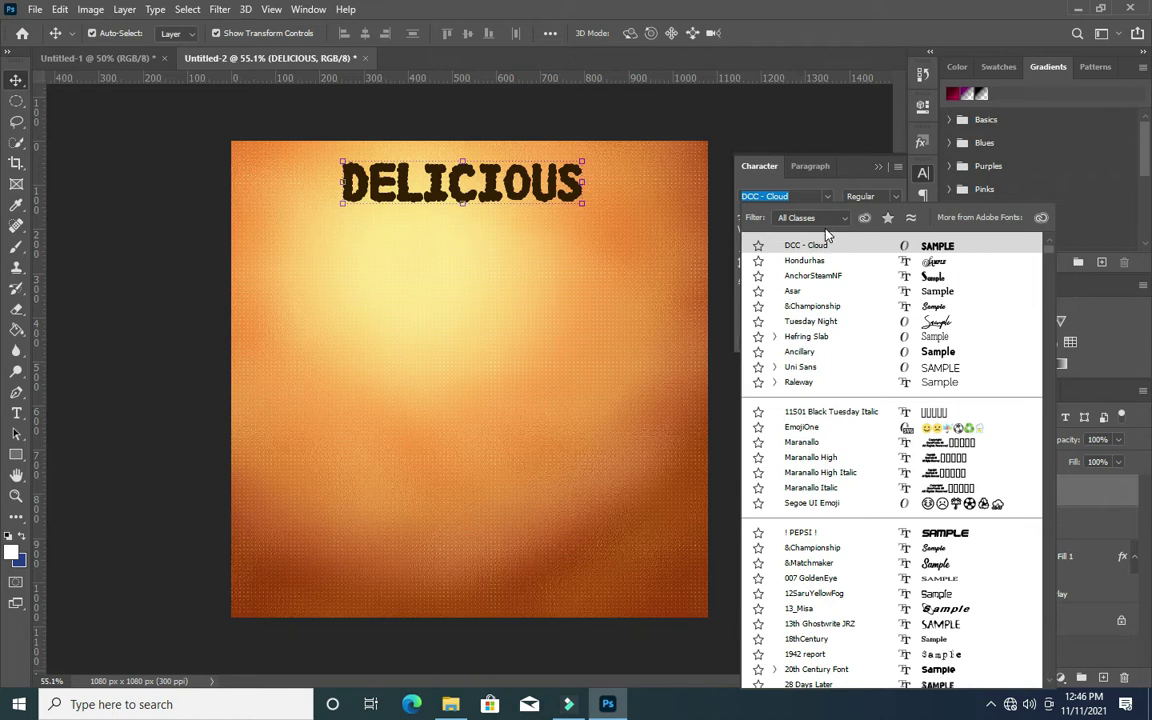
pyautogui.write('D')
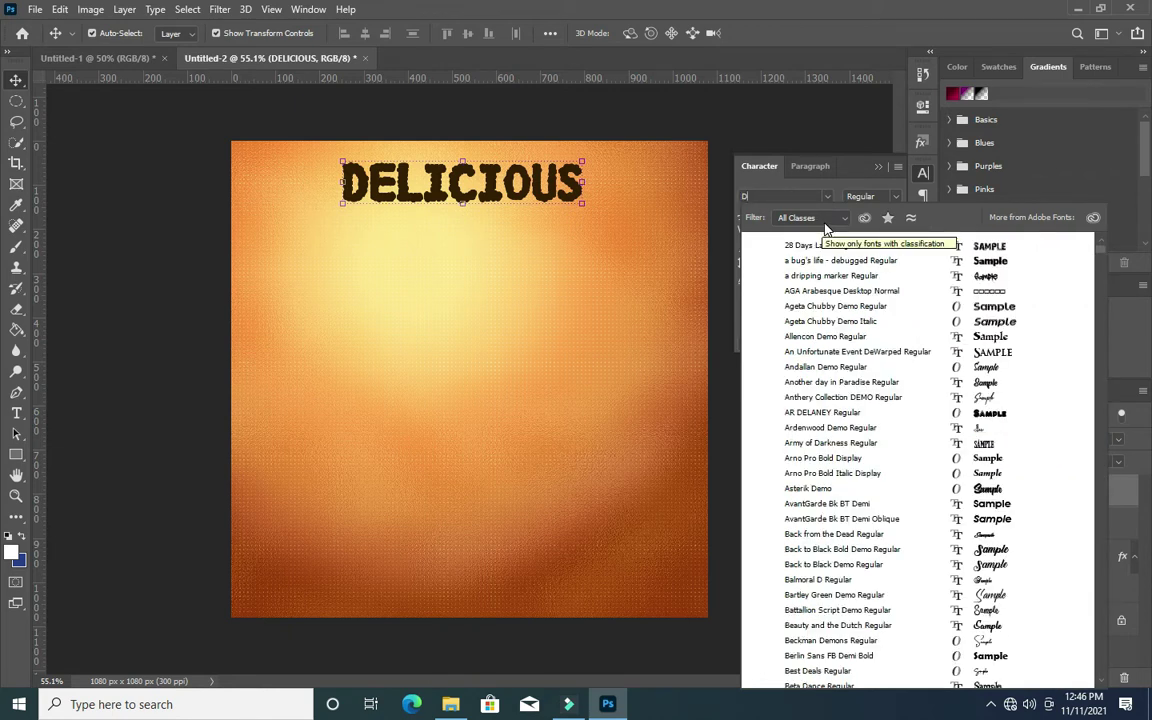
pyautogui.write('CC - Ash')
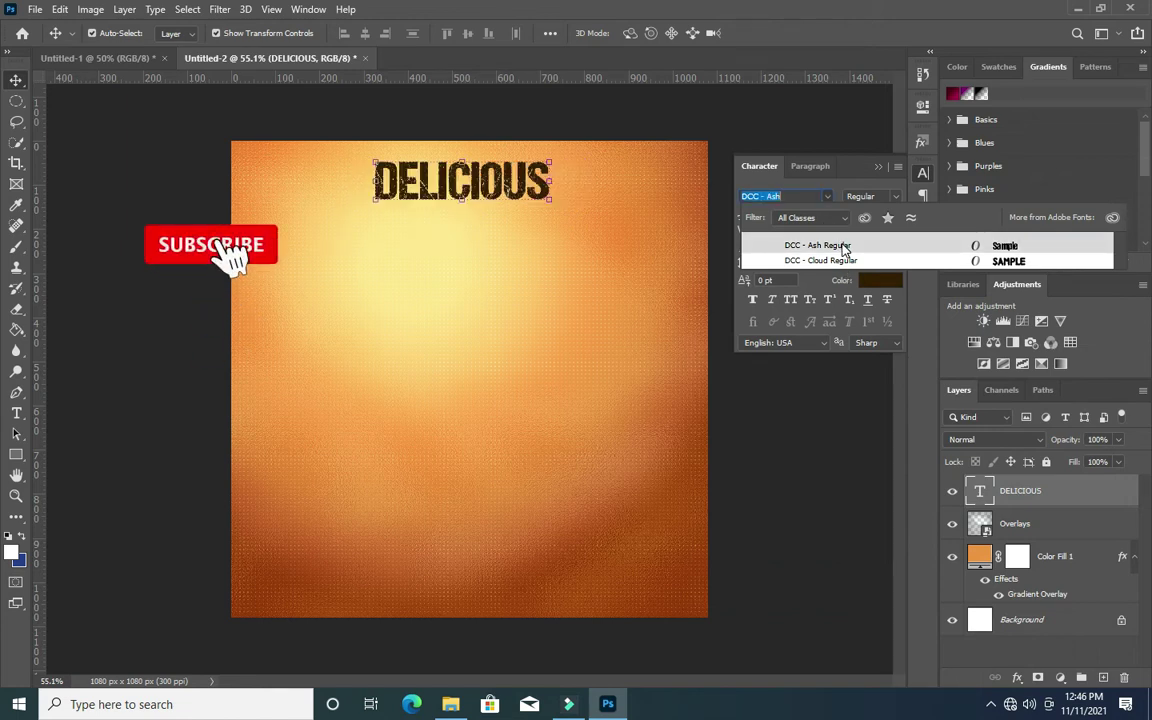
pyautogui.click(836, 245)
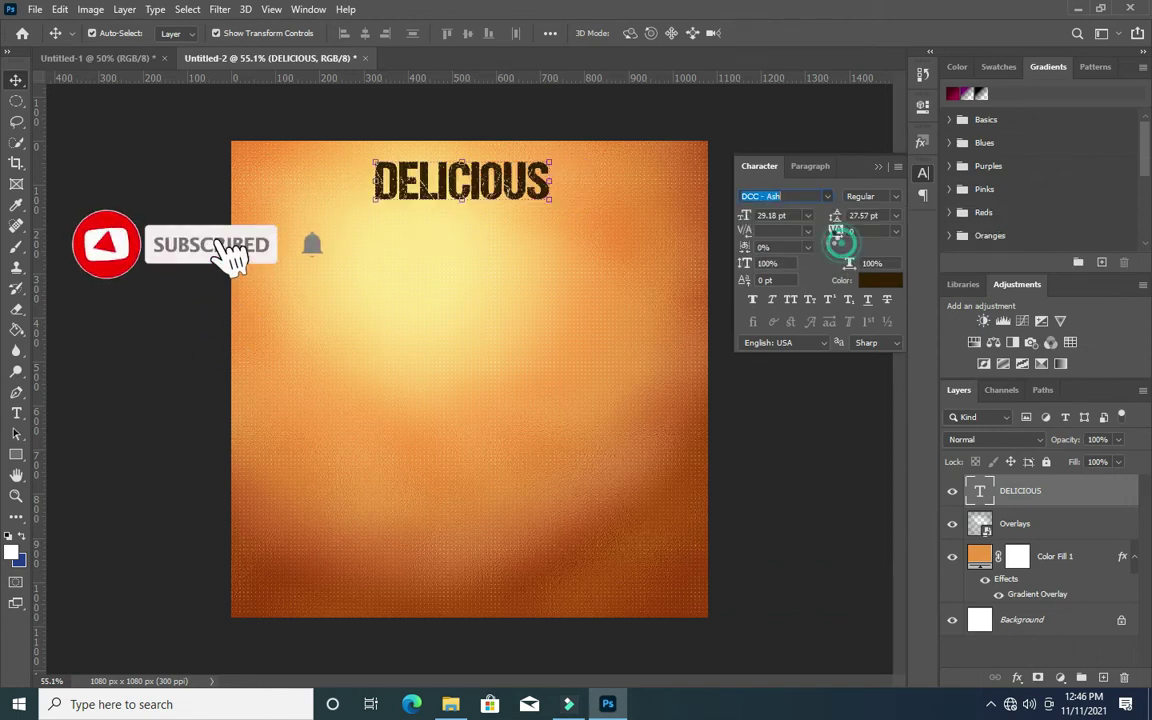
# Step: Enlarge the heading to 122.10% and centre it horizontally near the canvas top
pyautogui.click(673, 104)
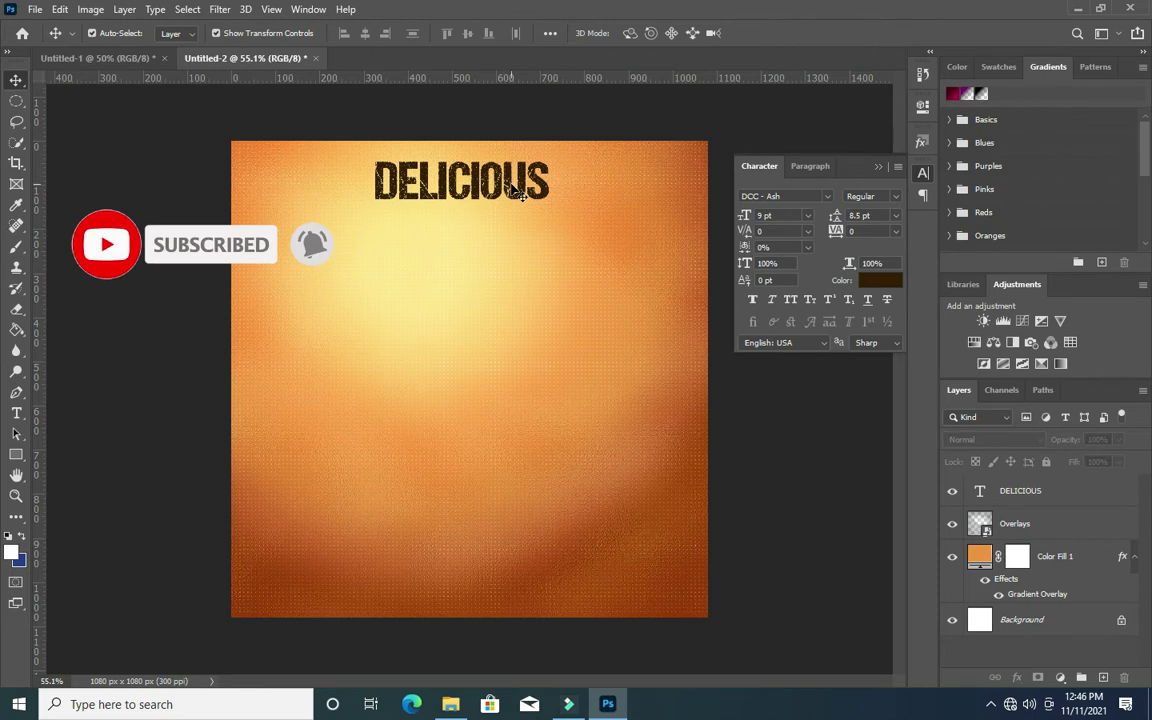
pyautogui.click(525, 185)
pyautogui.hotkey('ctrl', 't')
pyautogui.moveTo(571, 213); pyautogui.dragTo(589, 222)
pyautogui.moveTo(506, 190); pyautogui.dragTo(490, 199)
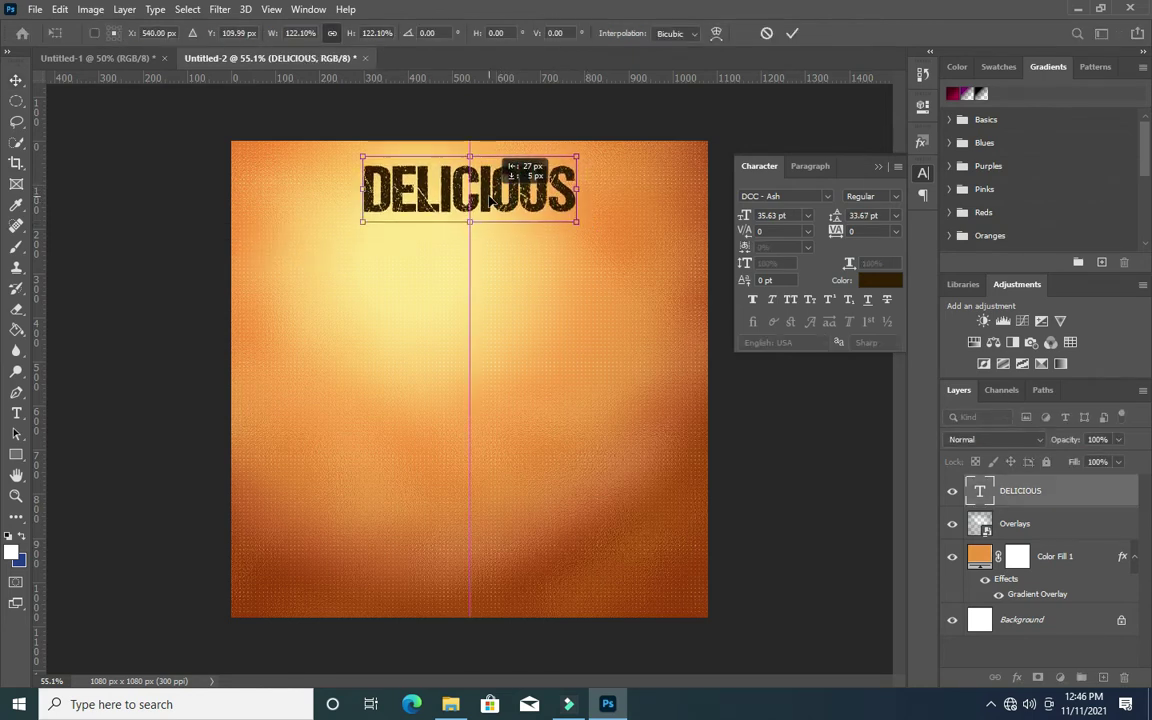
pyautogui.click(792, 33)
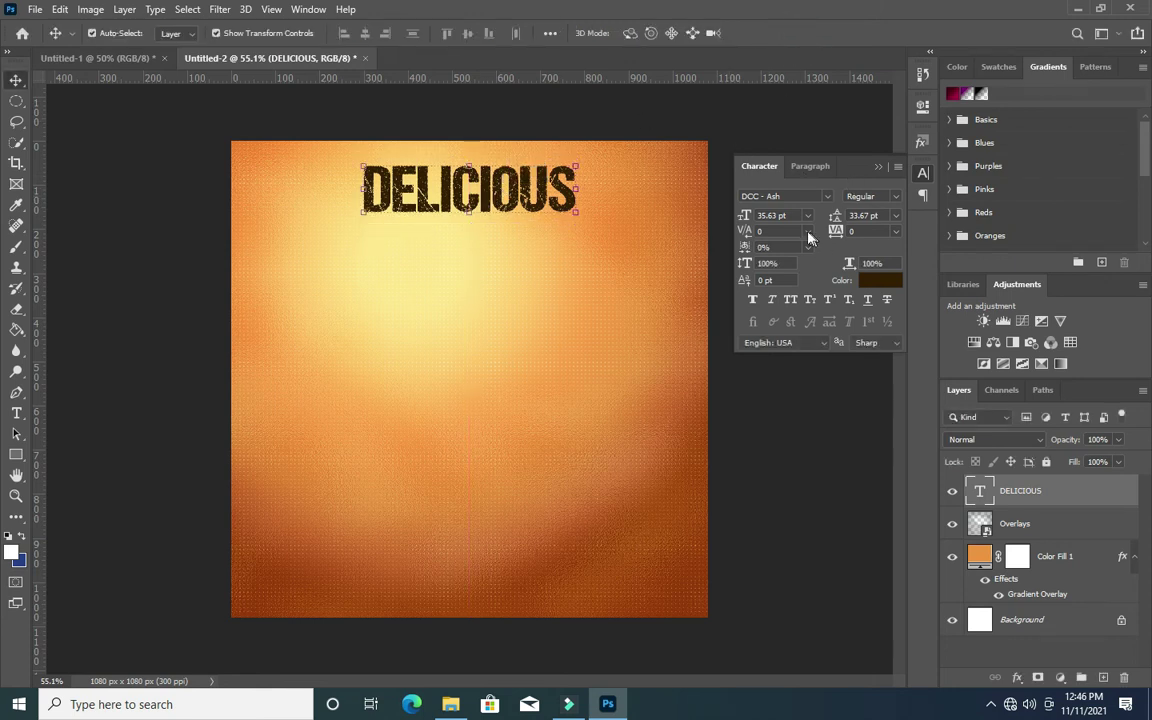
pyautogui.click(729, 386)
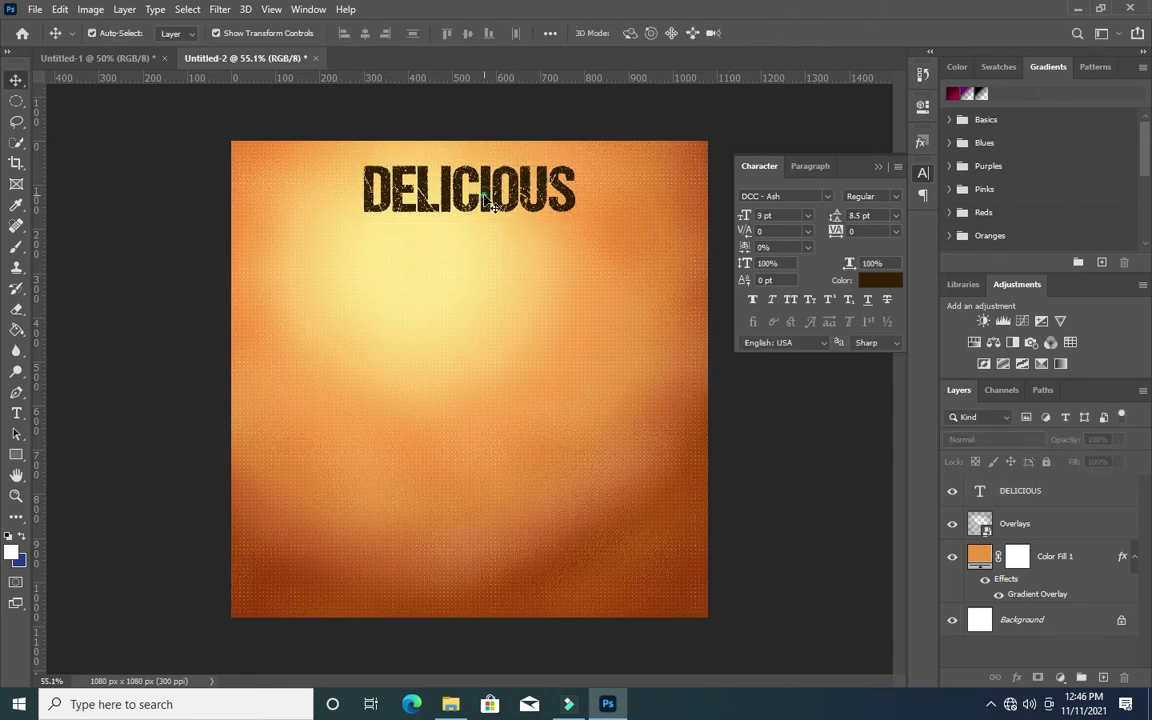
pyautogui.click(490, 203)
# Step: Duplicate the heading directly below and retype the copy as FOOD MENU
pyautogui.moveTo(490, 203); pyautogui.dragTo(491, 251)
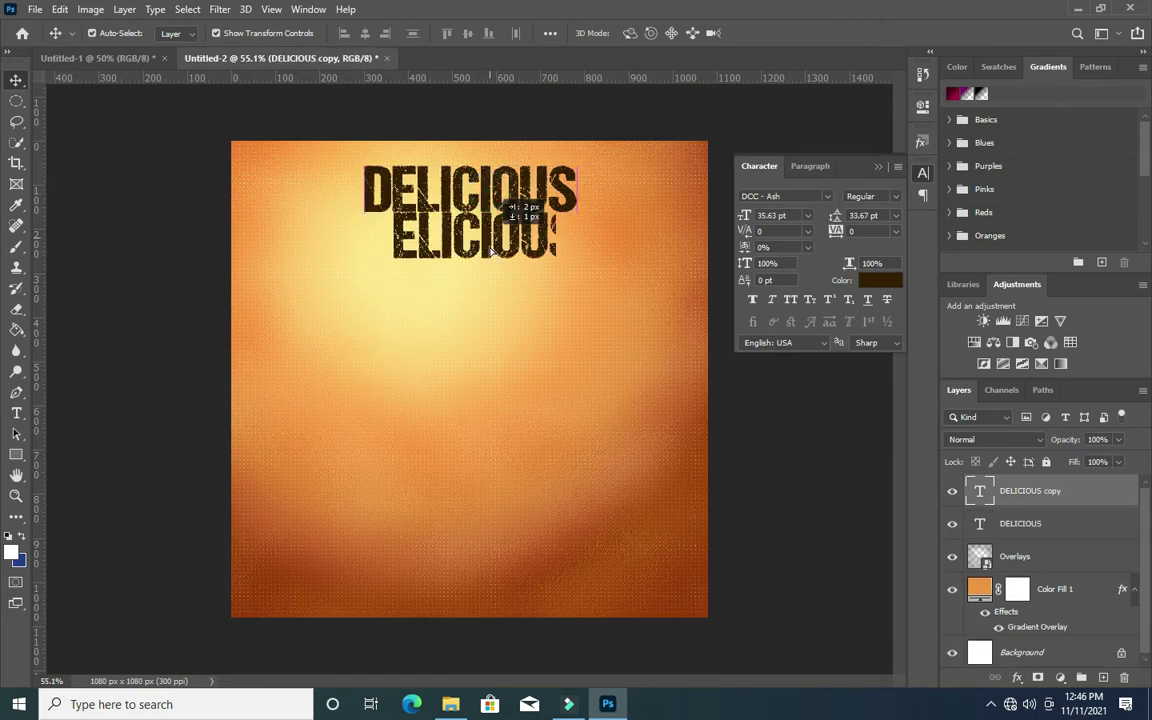
pyautogui.moveTo(492, 250); pyautogui.dragTo(486, 265)
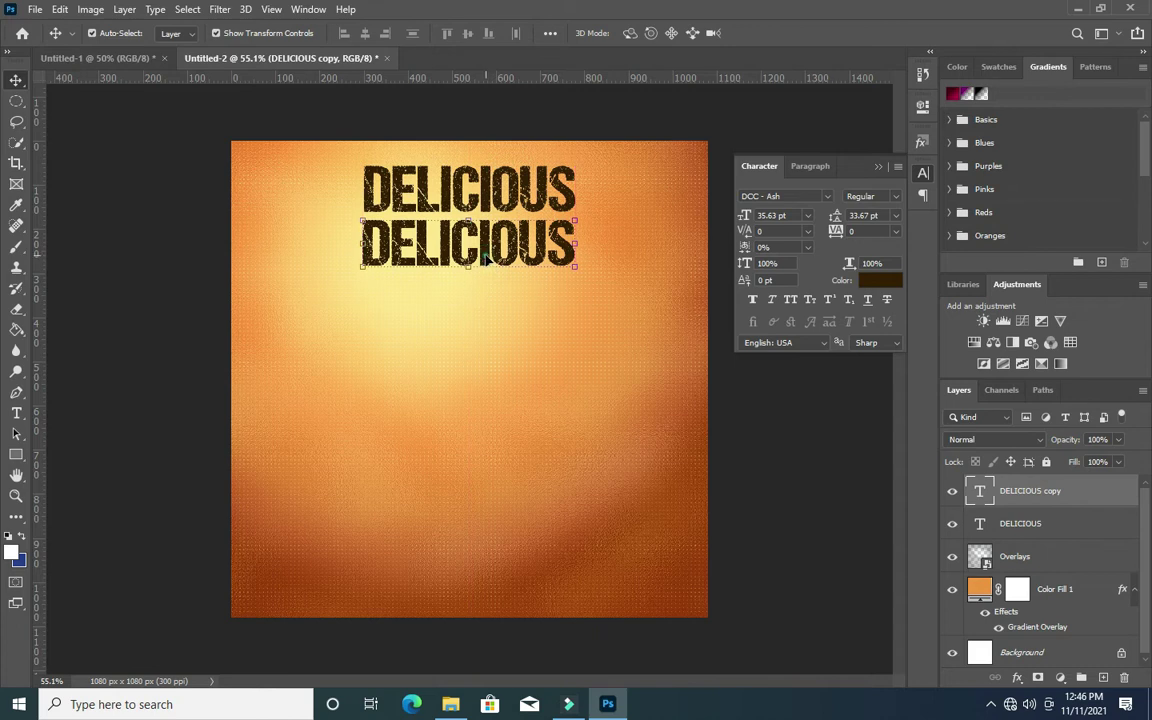
pyautogui.doubleClick(487, 258)
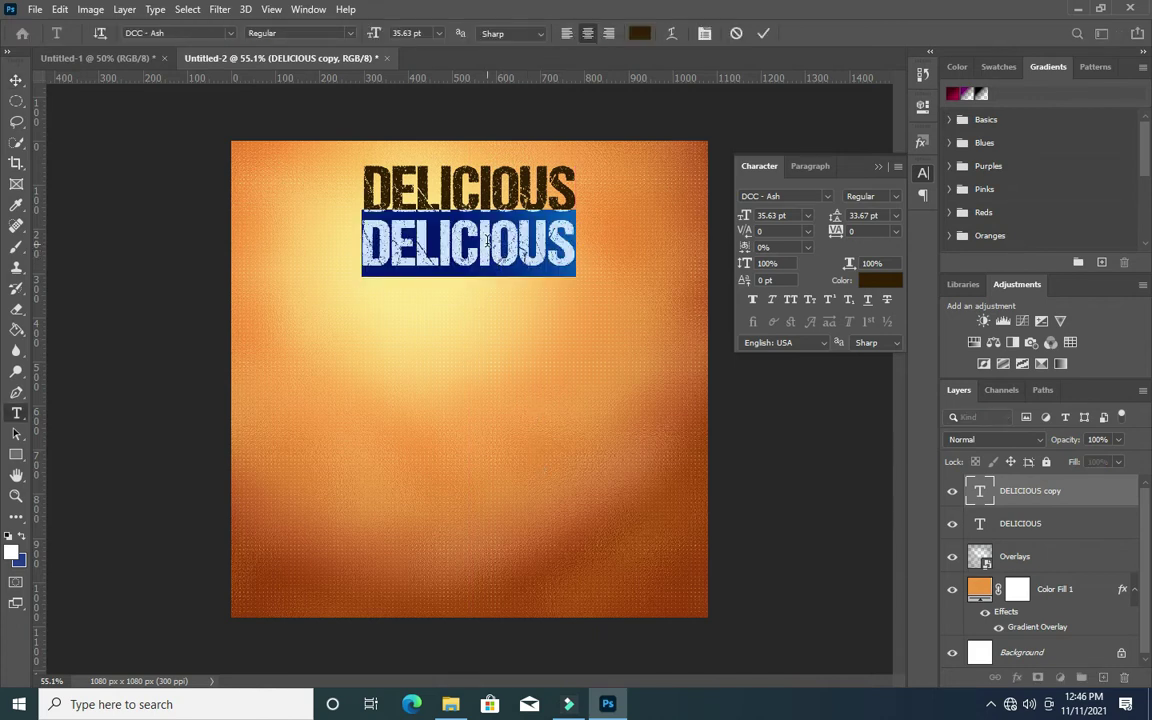
pyautogui.write('FOOD M')
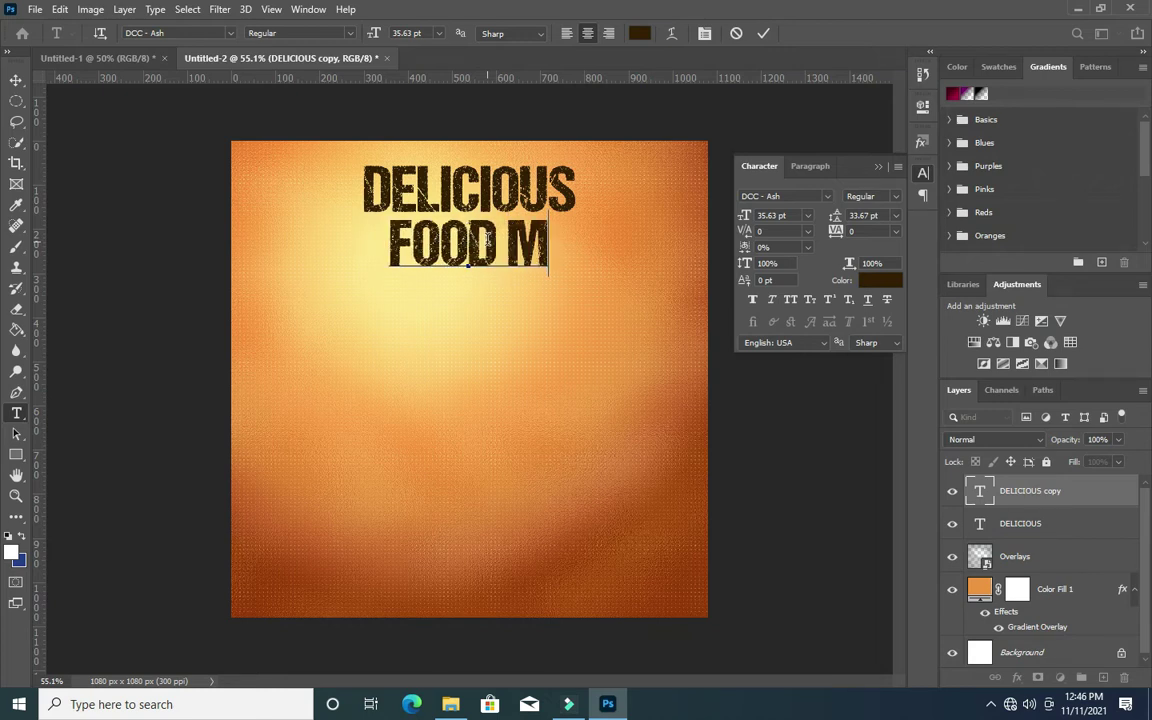
pyautogui.write('ENU')
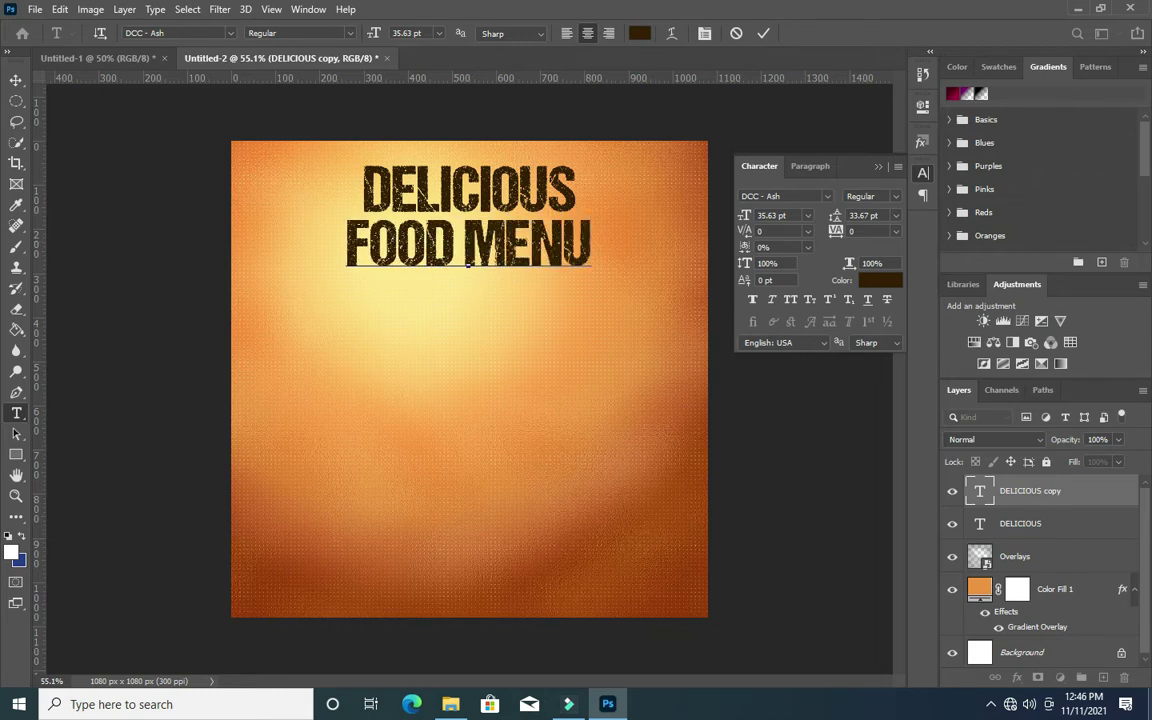
pyautogui.click(766, 33)
pyautogui.press('v')
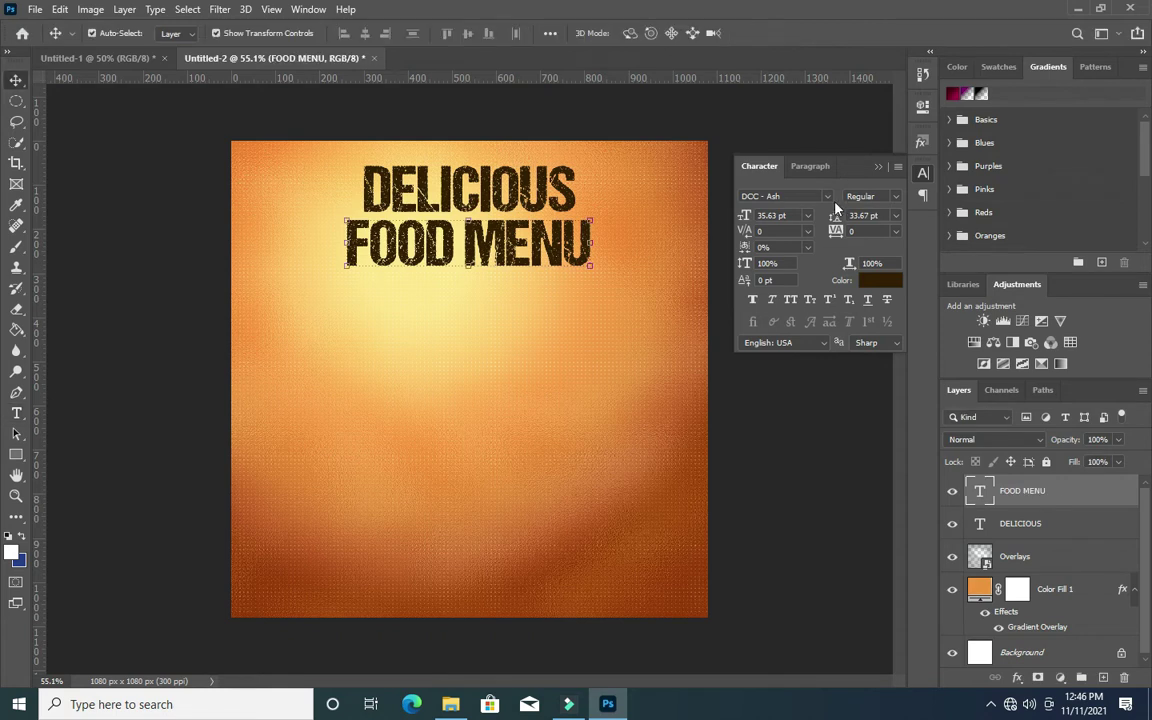
# Step: Set the FOOD MENU line's font to Fair Prosper
pyautogui.click(828, 197)
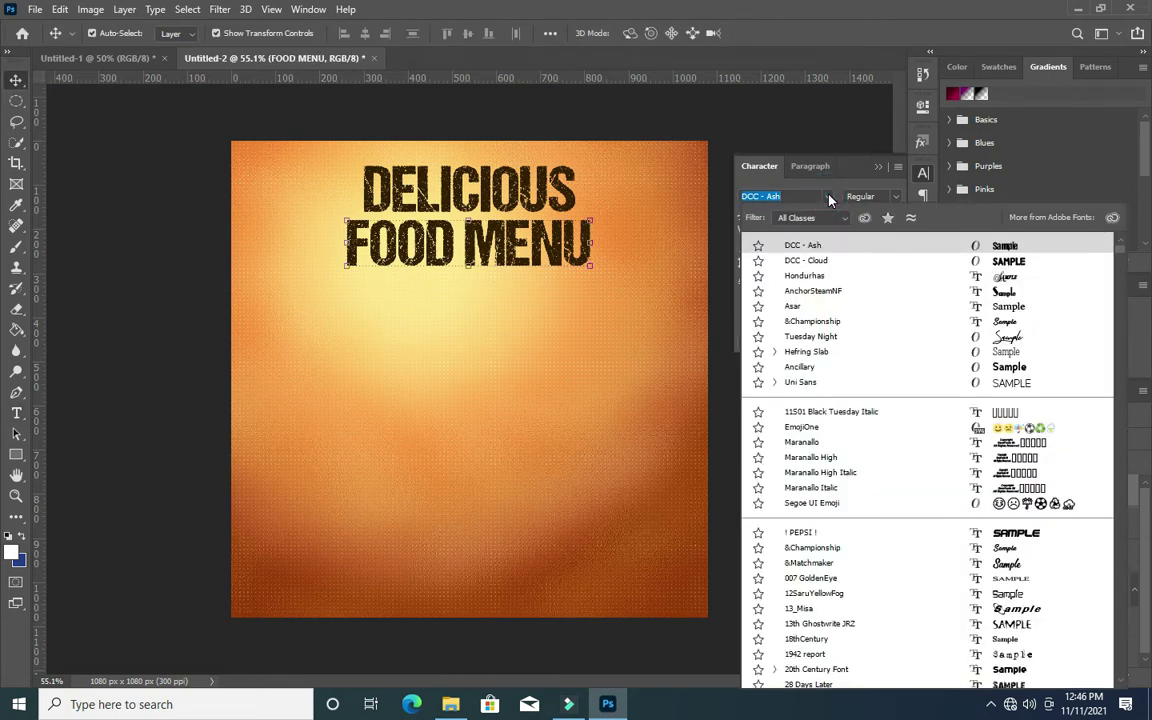
pyautogui.write('F')
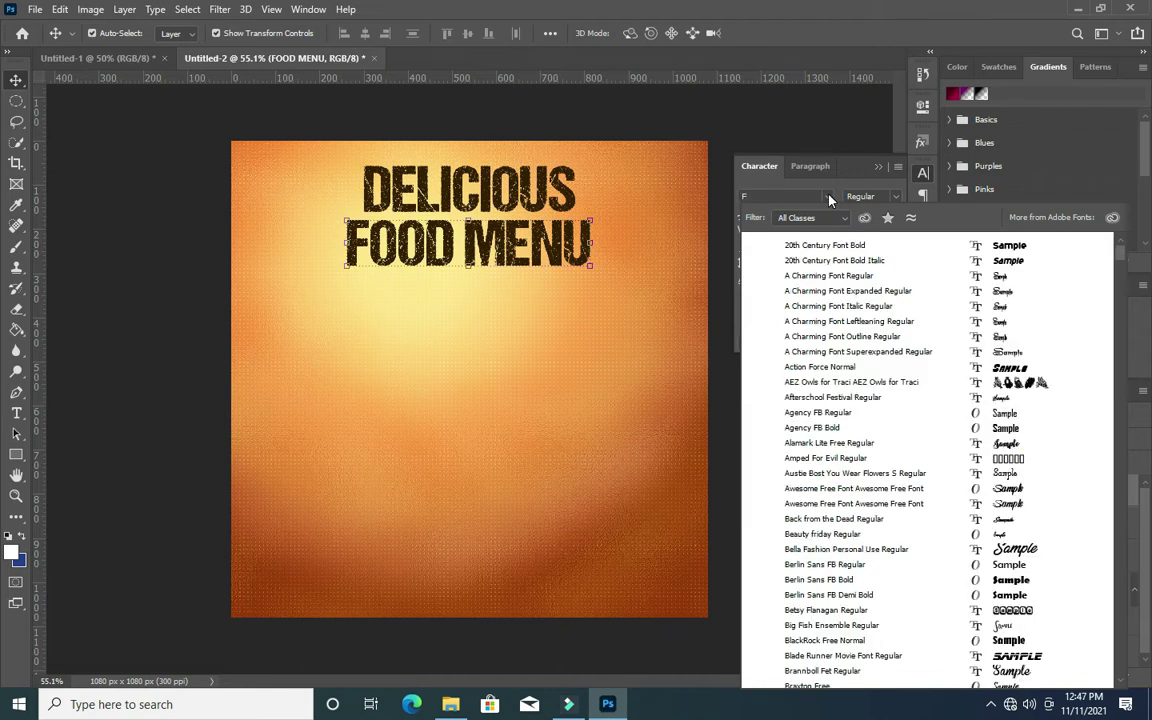
pyautogui.write('AIR')
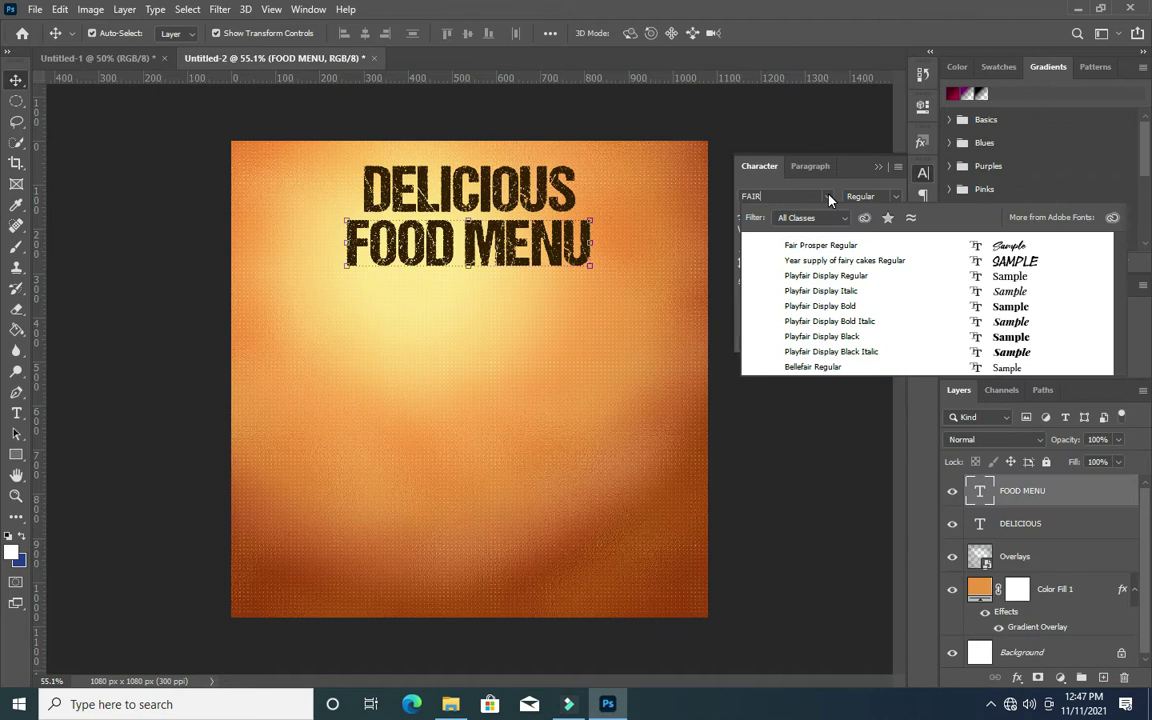
pyautogui.click(843, 248)
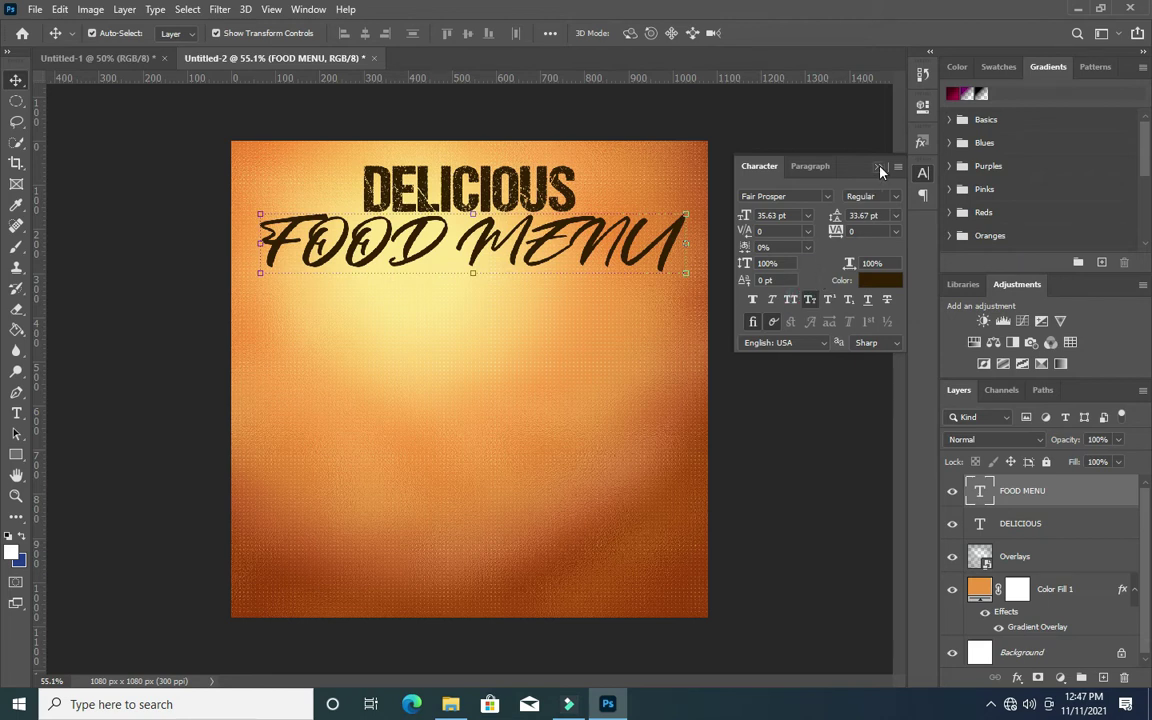
pyautogui.click(810, 300)
# Step: Retype the script line in mixed case as 'Food Menu'
pyautogui.click(878, 166)
pyautogui.click(492, 235)
pyautogui.doubleClick(492, 235)
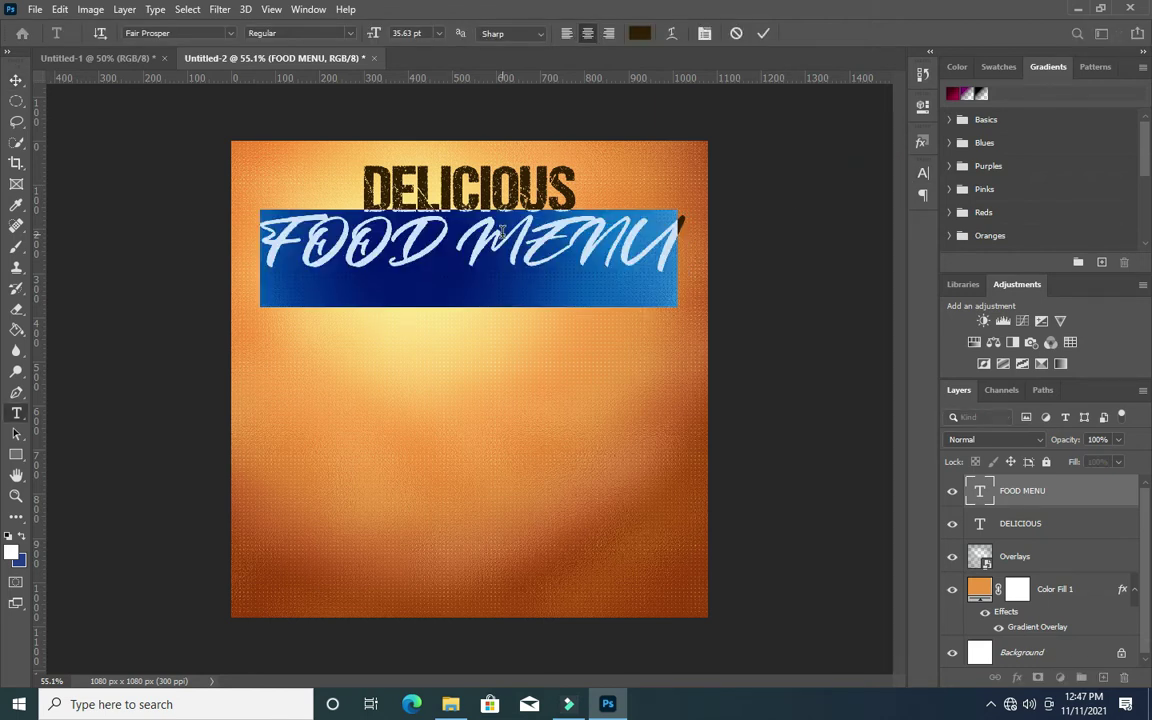
pyautogui.write('Food Mu')
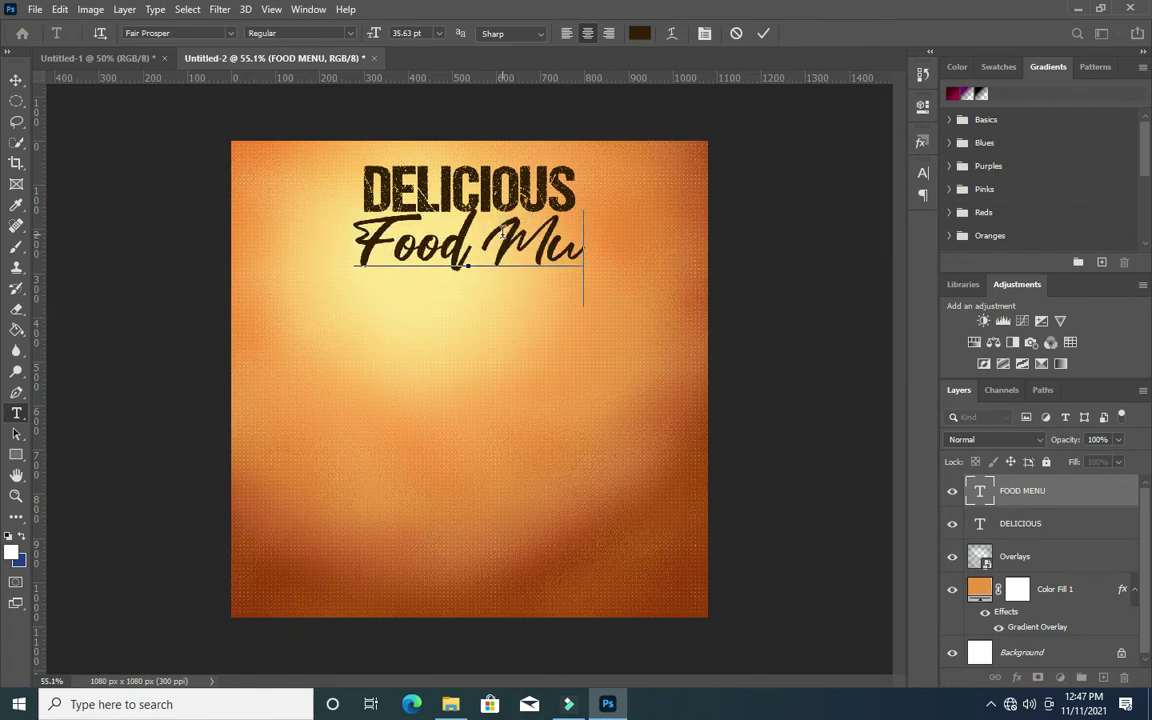
pyautogui.press('BackSpace')
pyautogui.write('en')
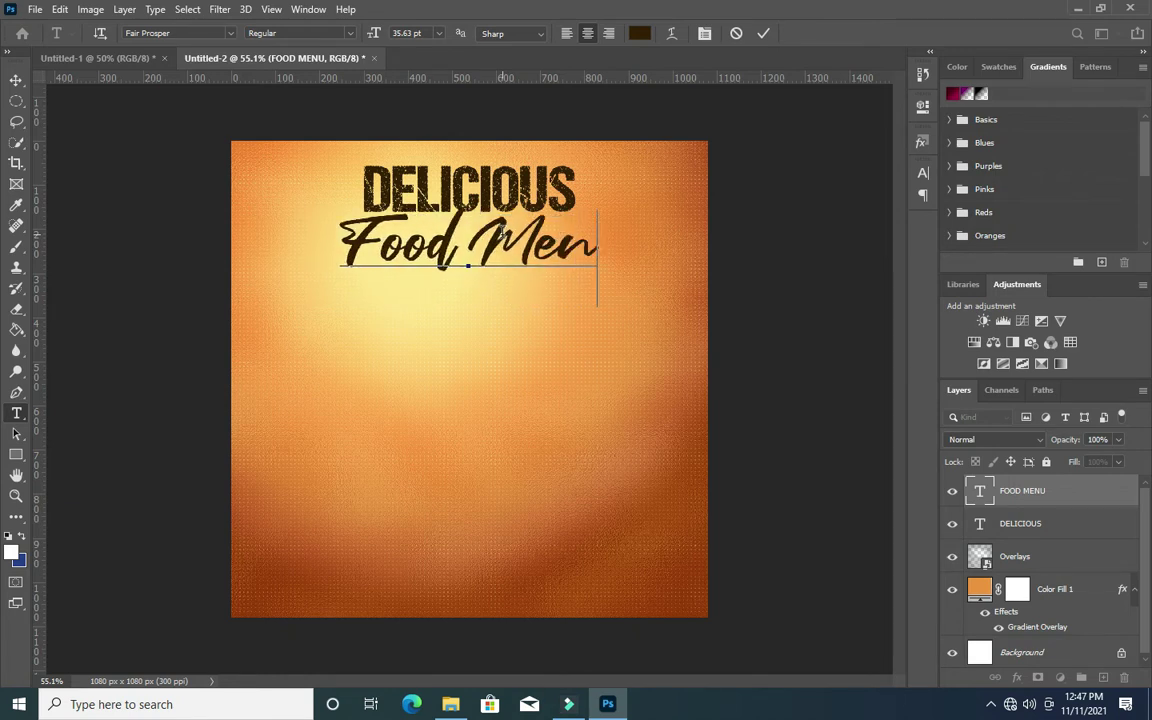
pyautogui.write('u')
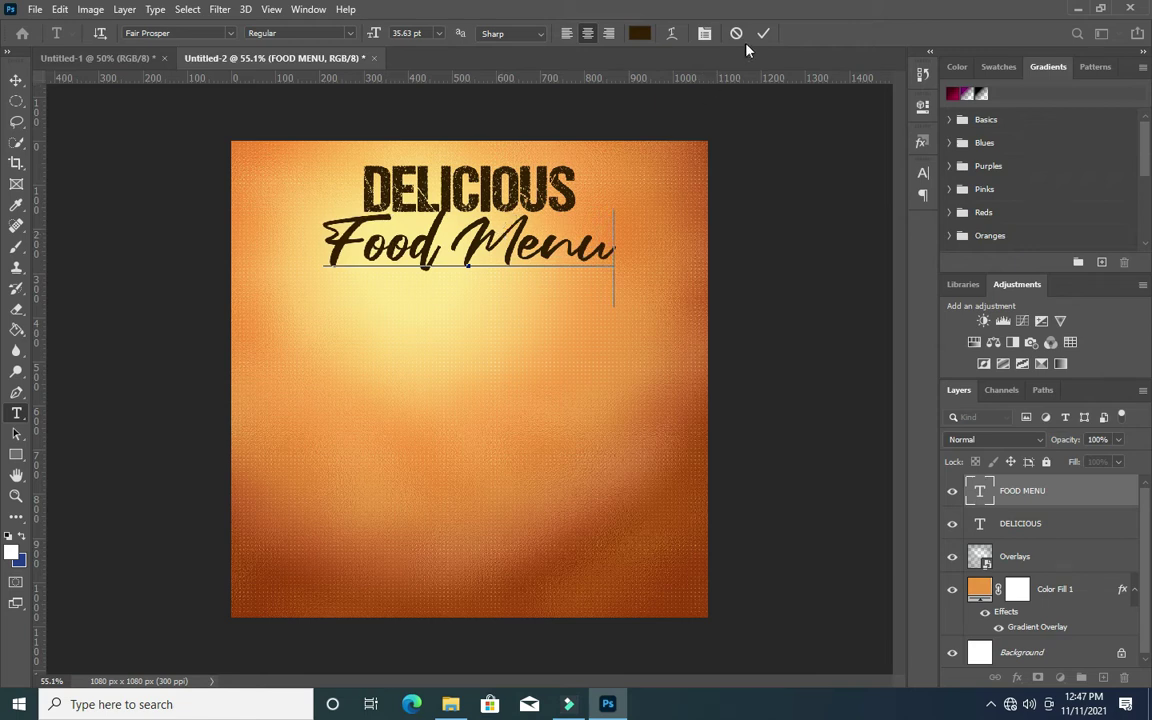
pyautogui.click(763, 33)
pyautogui.press('v')
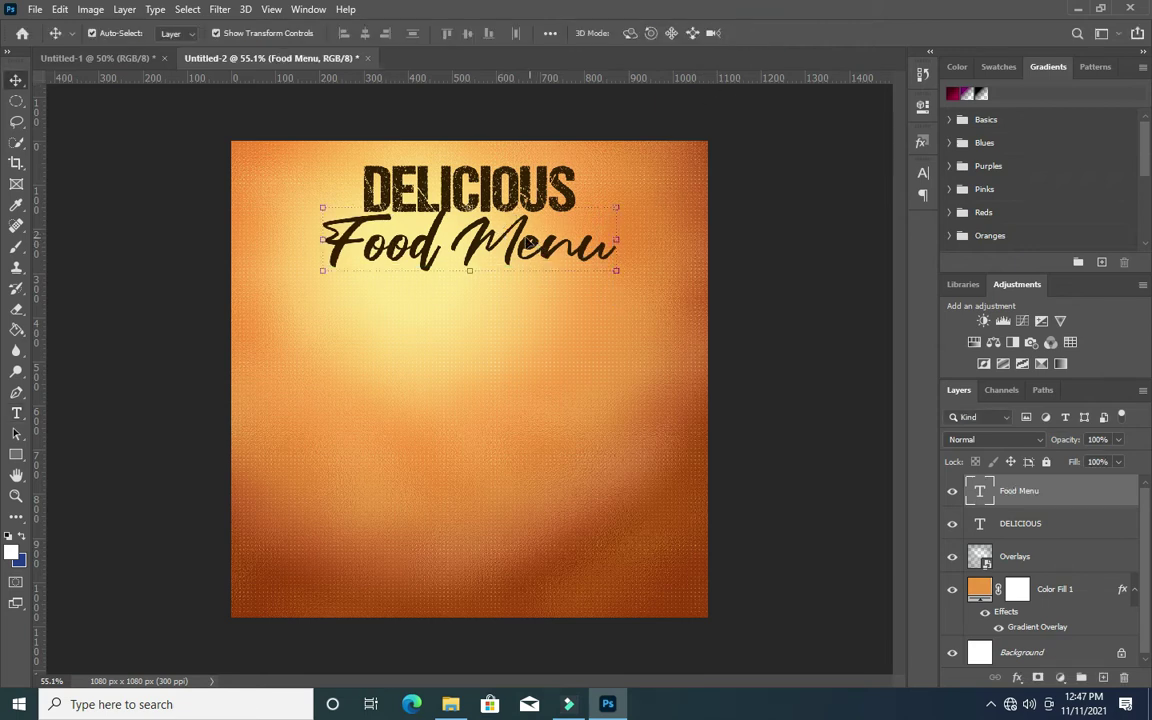
# Step: Scale the Food Menu text down and centre it under DELICIOUS
pyautogui.click(922, 173)
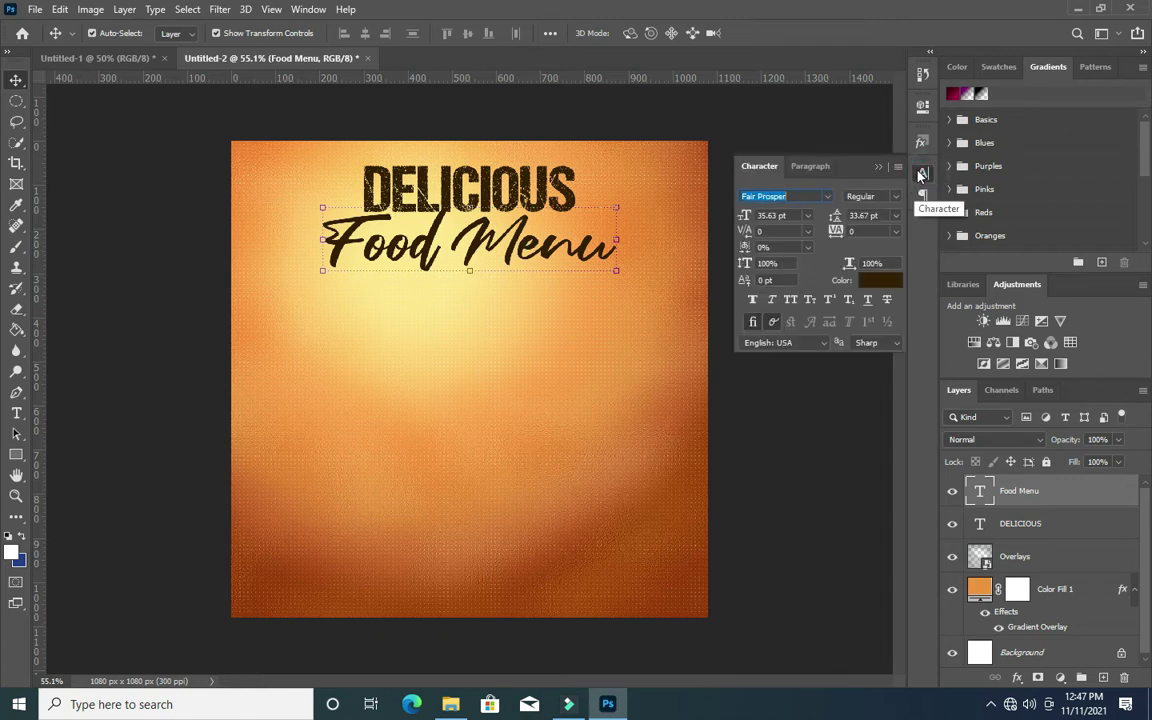
pyautogui.click(878, 168)
pyautogui.moveTo(615, 210); pyautogui.dragTo(580, 221)
pyautogui.moveTo(519, 258); pyautogui.dragTo(538, 249)
pyautogui.moveTo(342, 298)
pyautogui.mouseDown()
pyautogui.moveTo(540, 225)
pyautogui.moveTo(443, 264)
pyautogui.mouseUp()
pyautogui.moveTo(530, 232); pyautogui.dragTo(478, 242)
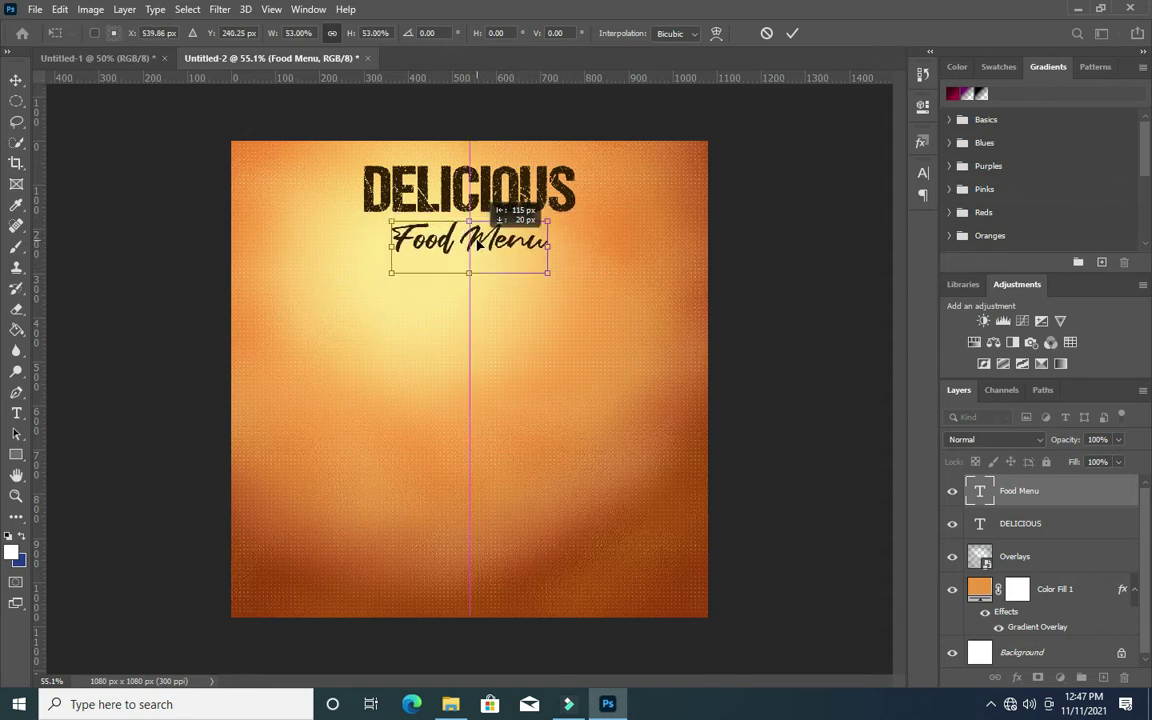
pyautogui.click(791, 33)
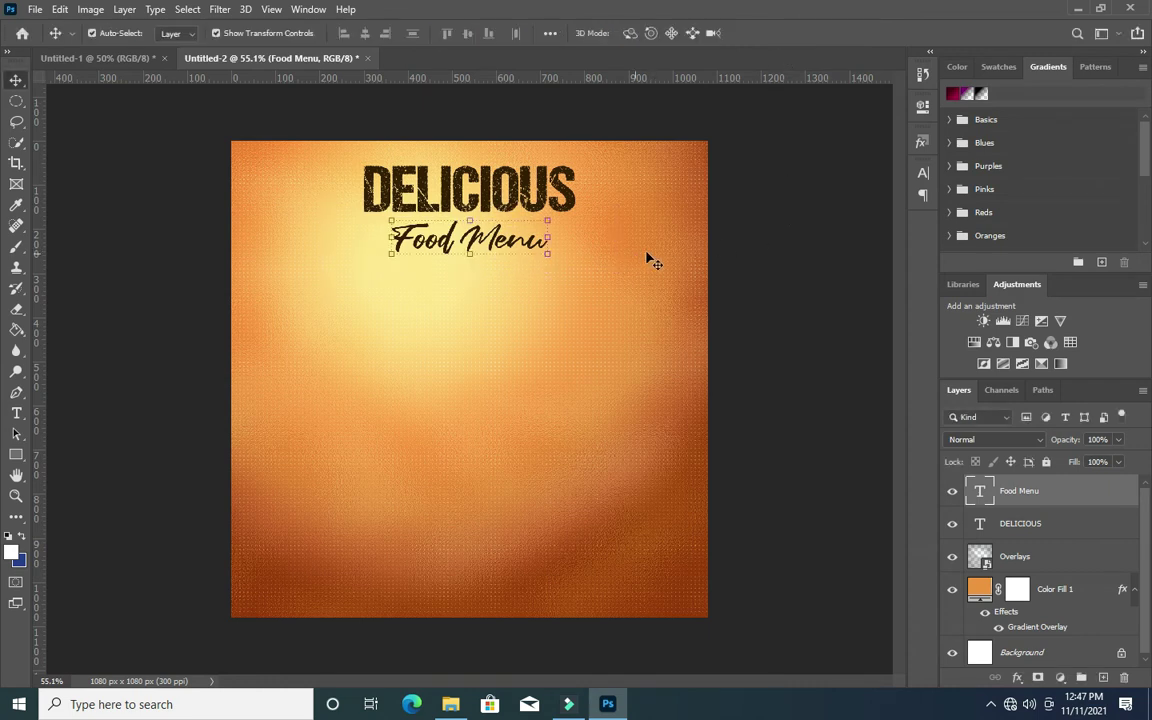
# Step: Shrink Food Menu further to 69.24% and commit its final placement
pyautogui.moveTo(549, 253); pyautogui.dragTo(493, 230)
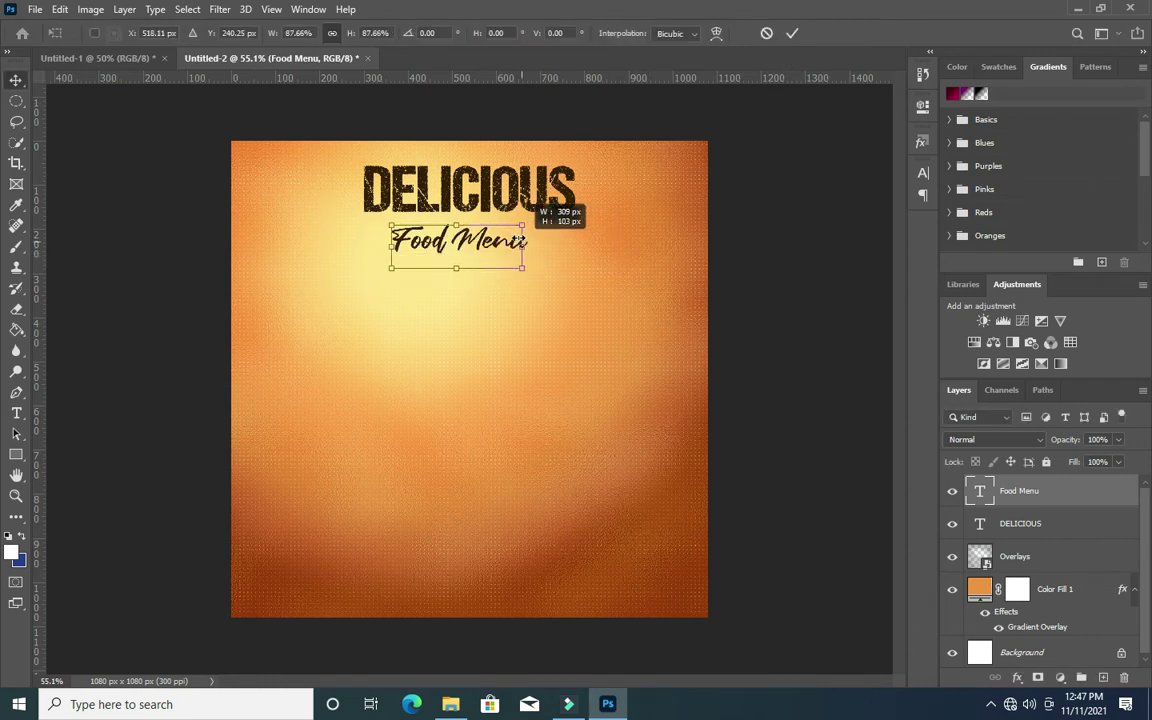
pyautogui.moveTo(493, 230)
pyautogui.mouseDown()
pyautogui.moveTo(478, 233)
pyautogui.moveTo(503, 216)
pyautogui.moveTo(491, 239)
pyautogui.mouseUp()
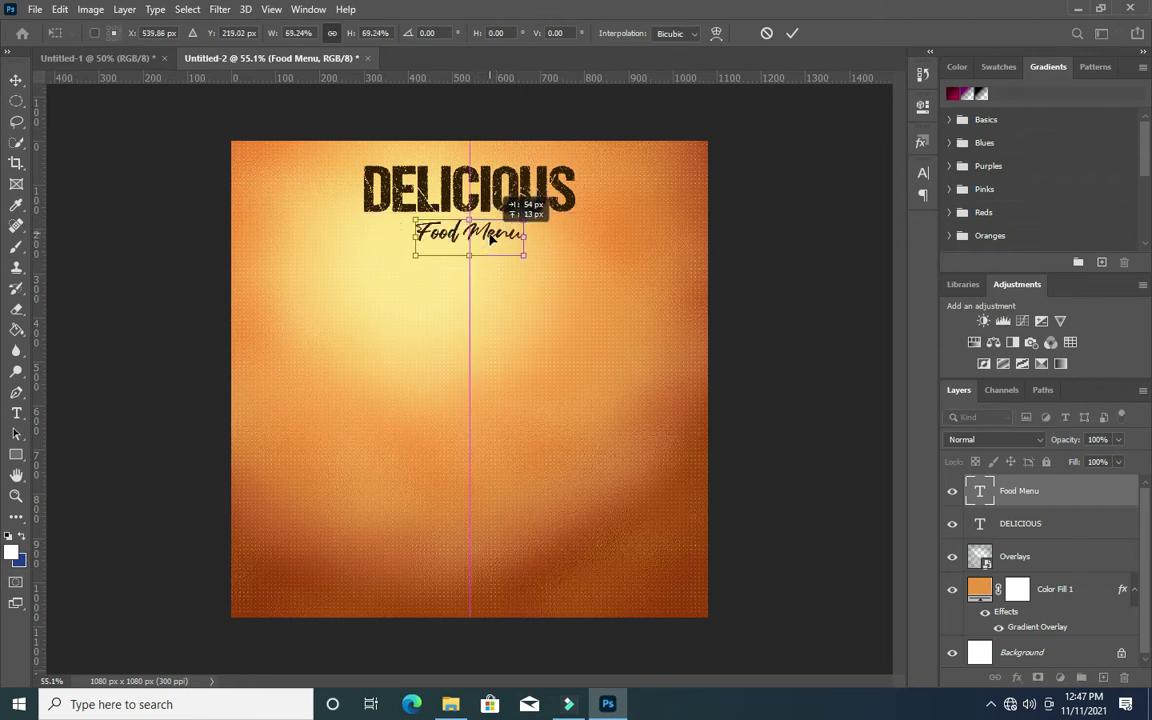
pyautogui.click(792, 33)
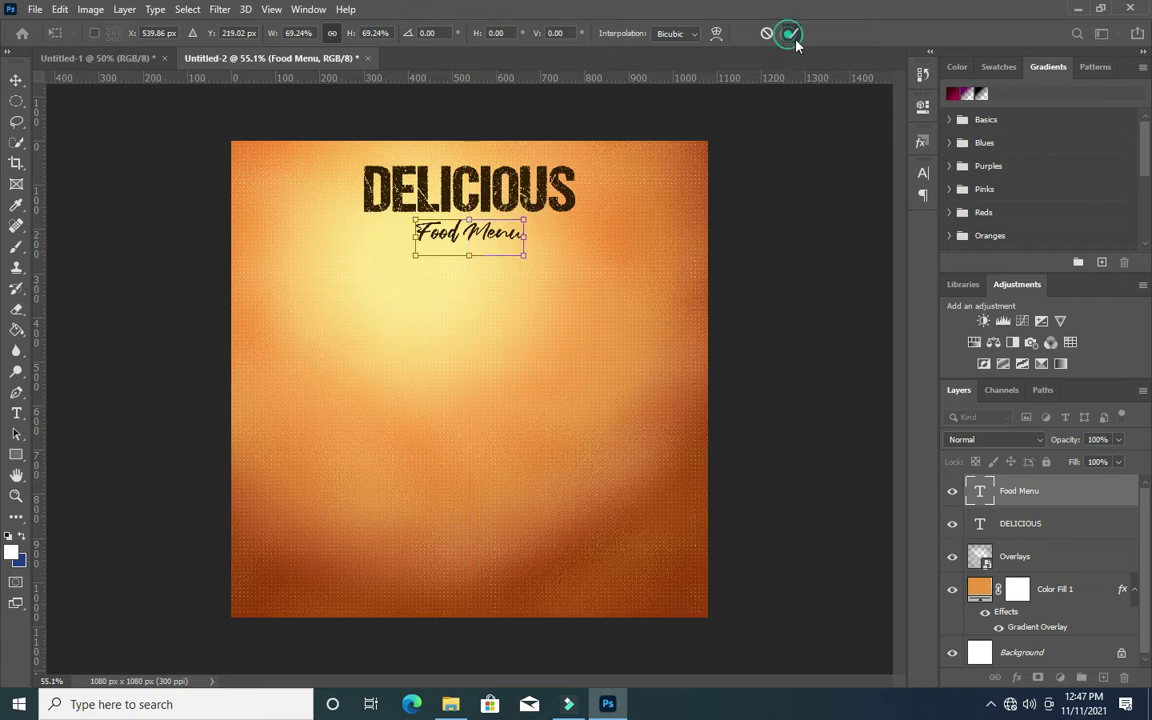
# Step: Place the Element-2 leaf graphic, shrink it to about 7.82%, and set it left of Food Menu
pyautogui.click(450, 704)
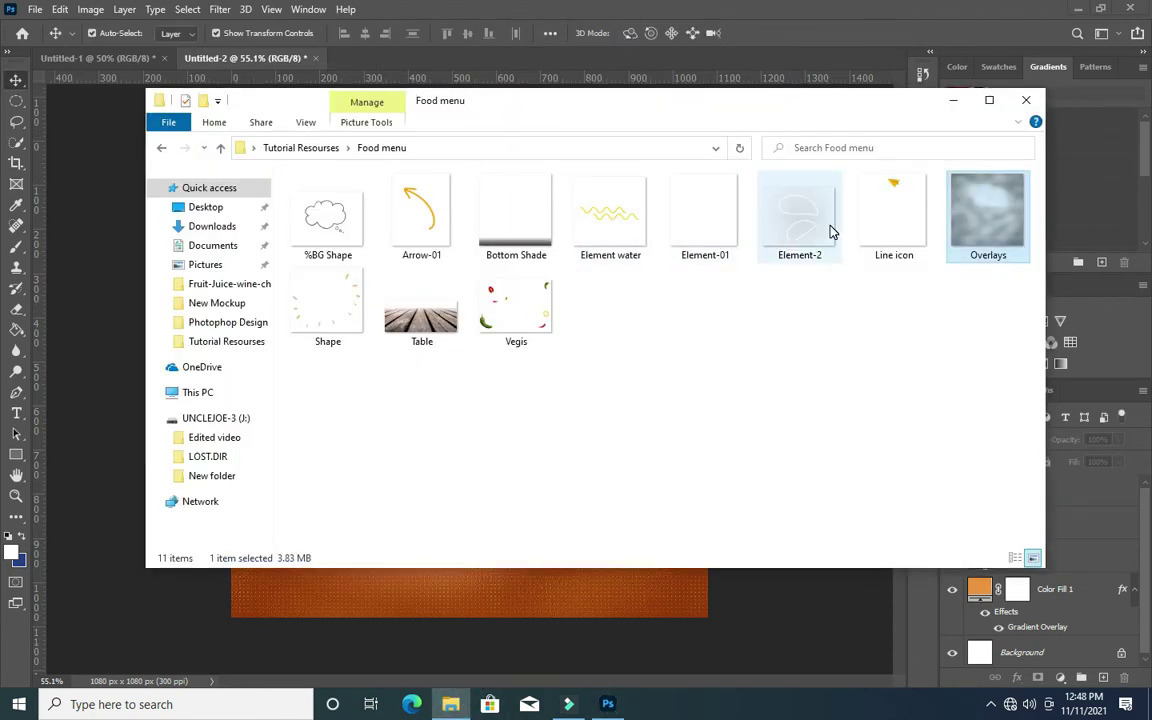
pyautogui.moveTo(815, 232); pyautogui.dragTo(641, 553)
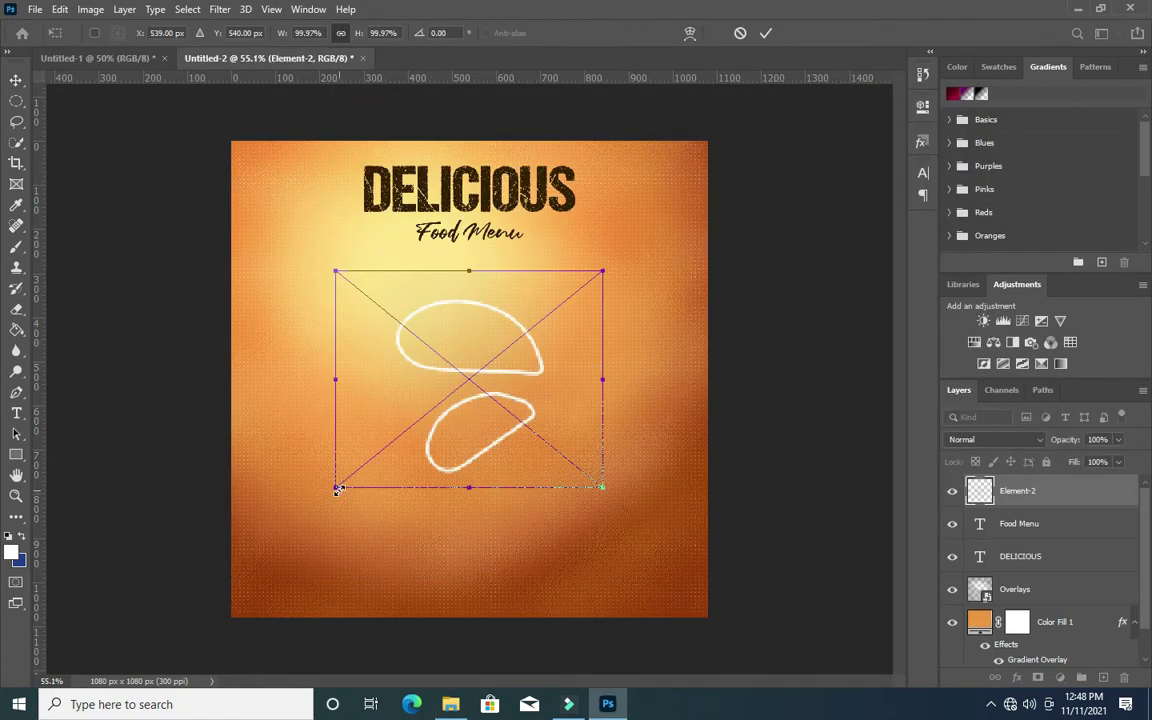
pyautogui.moveTo(337, 489); pyautogui.dragTo(409, 429)
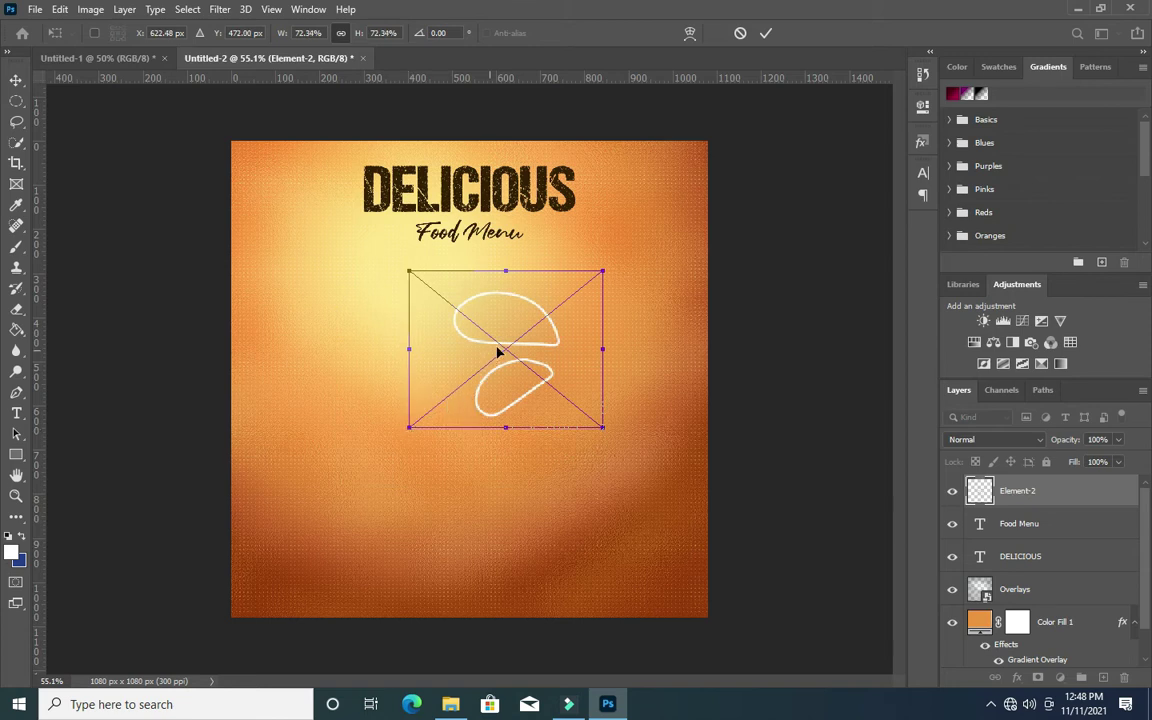
pyautogui.moveTo(602, 270); pyautogui.dragTo(523, 336)
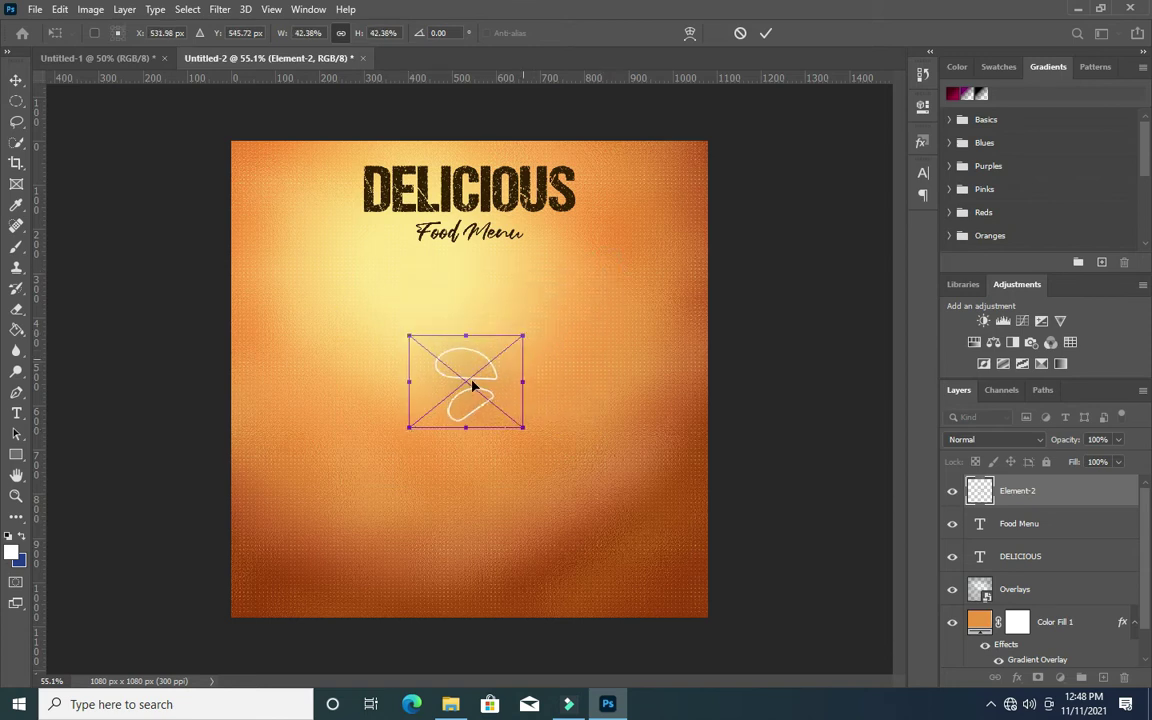
pyautogui.moveTo(518, 423)
pyautogui.mouseDown()
pyautogui.moveTo(458, 374)
pyautogui.moveTo(382, 245)
pyautogui.mouseUp()
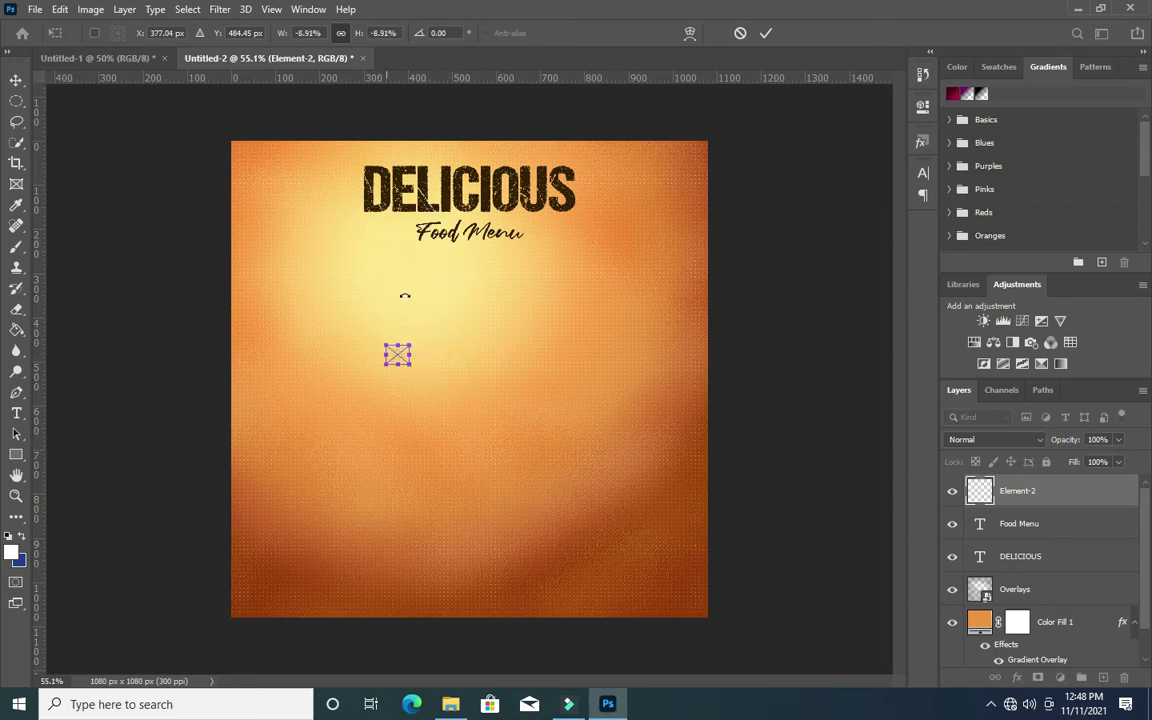
pyautogui.scroll(3, 405, 318)
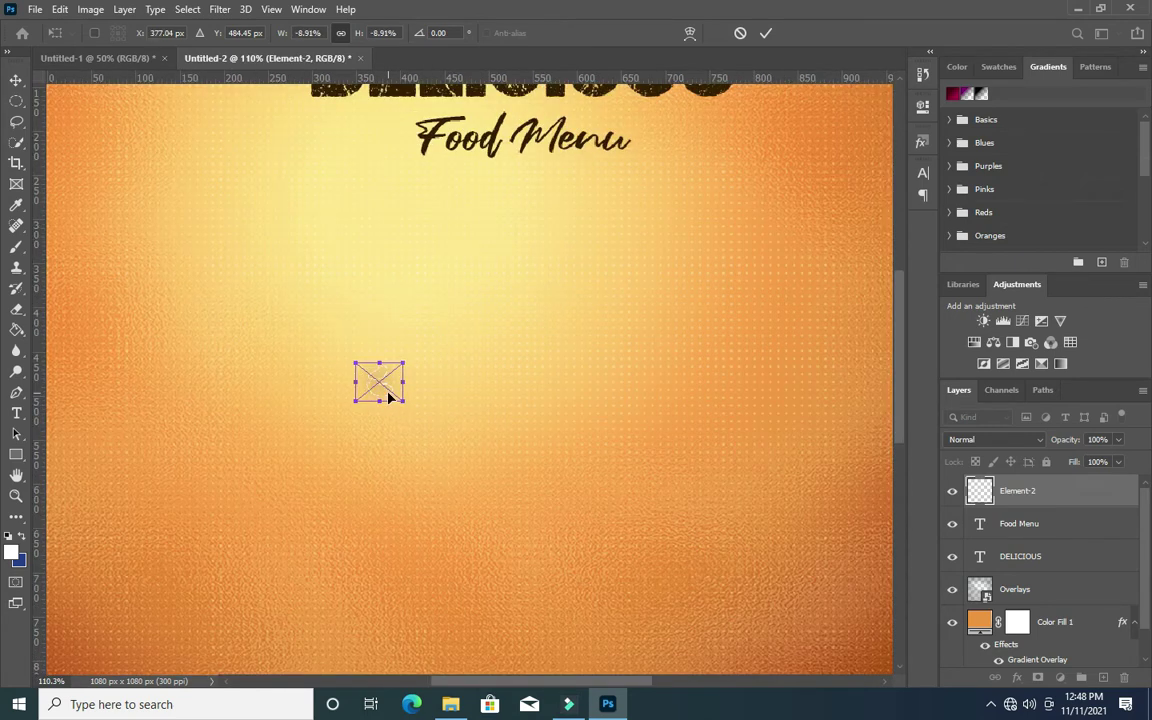
pyautogui.moveTo(403, 399)
pyautogui.mouseDown()
pyautogui.moveTo(316, 320)
pyautogui.moveTo(398, 142)
pyautogui.mouseUp()
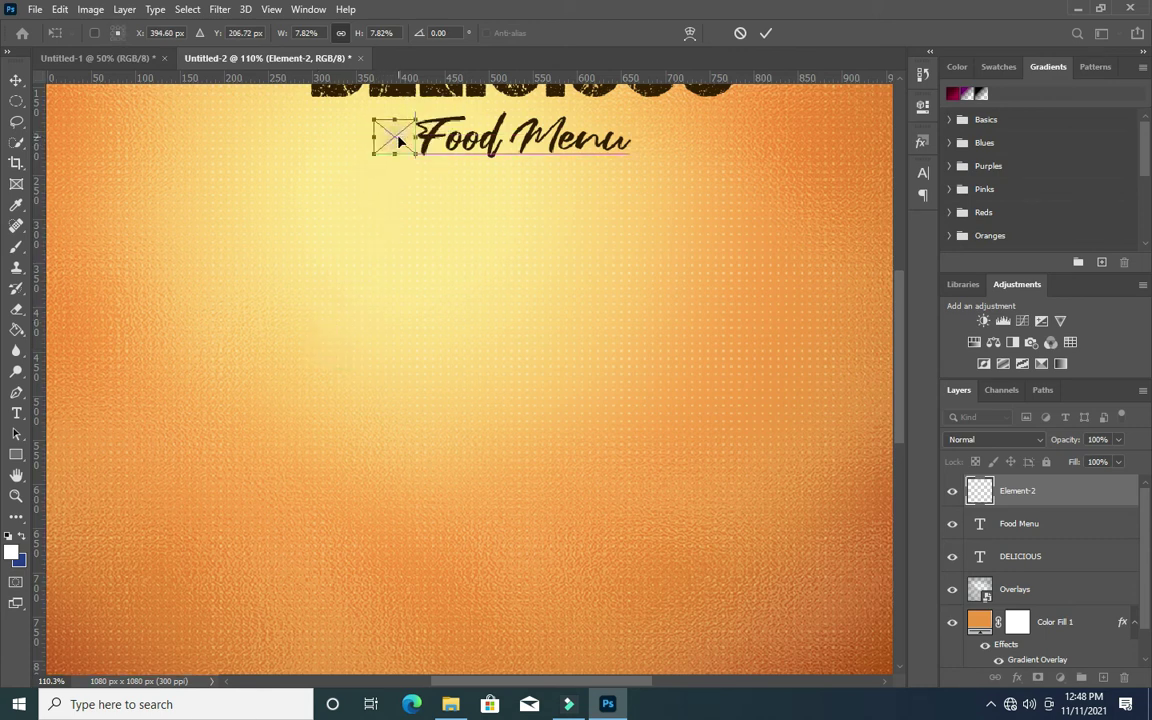
pyautogui.click(764, 33)
# Step: Open Element-2's contents and try a black Color Overlay, then close Layer Style without applying
pyautogui.doubleClick(988, 500)
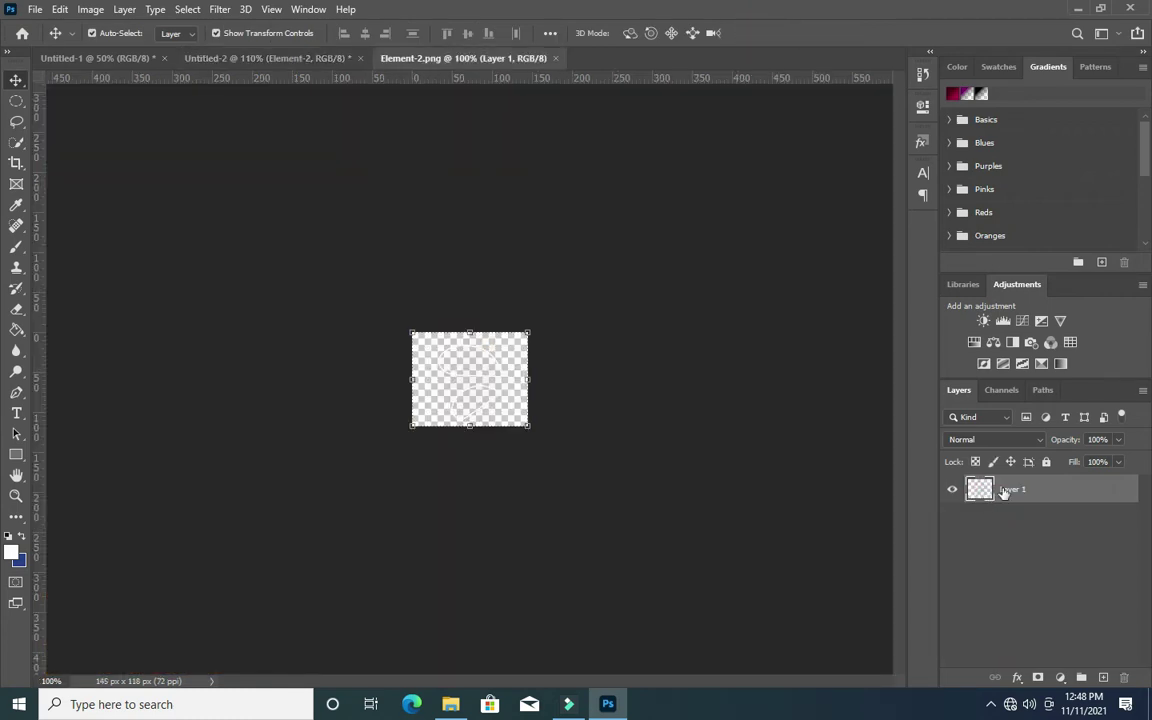
pyautogui.doubleClick(995, 490)
pyautogui.click(444, 406)
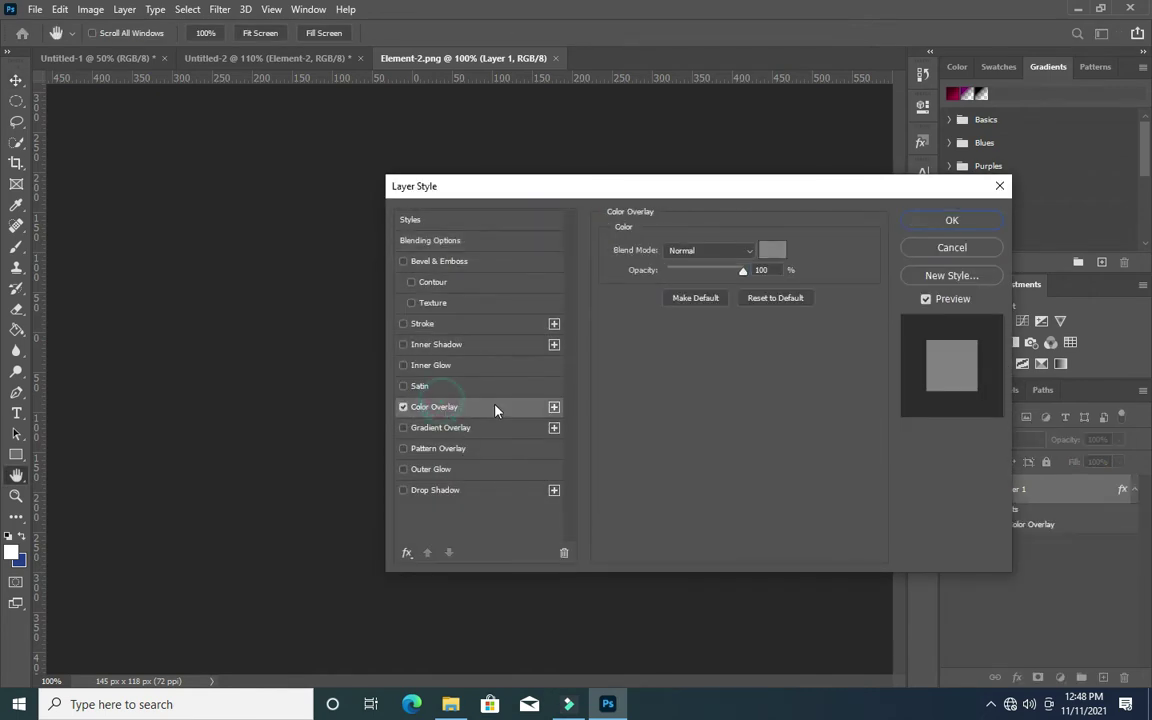
pyautogui.click(771, 252)
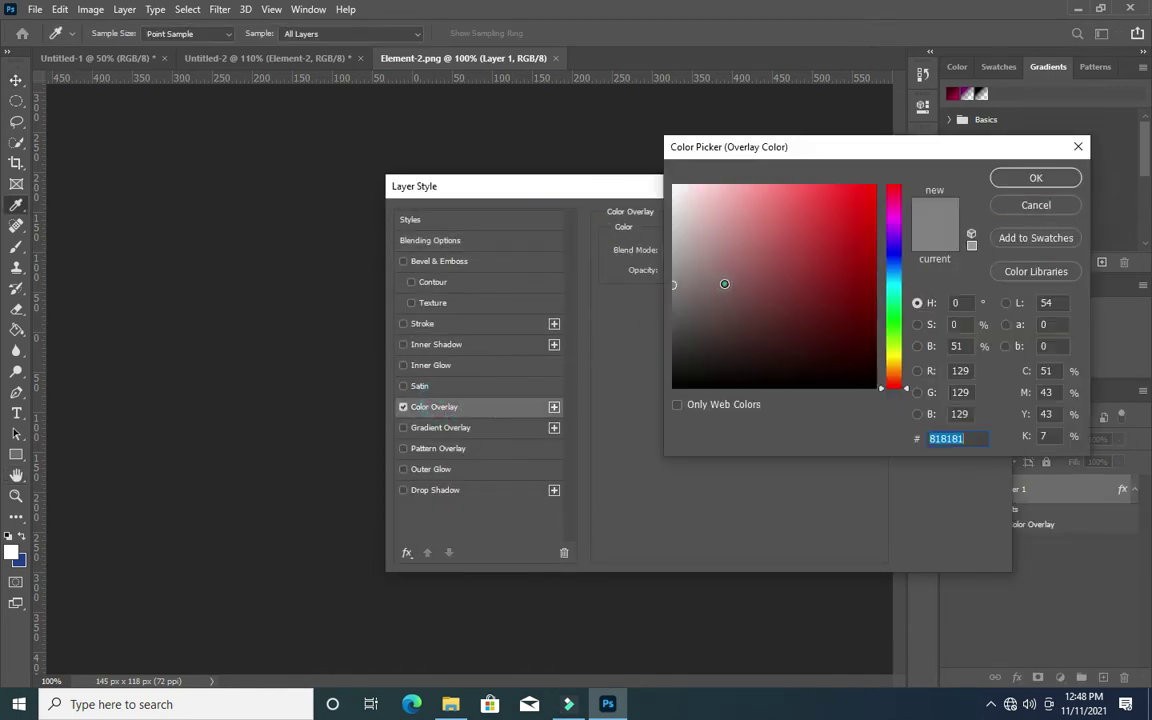
pyautogui.click(1036, 178)
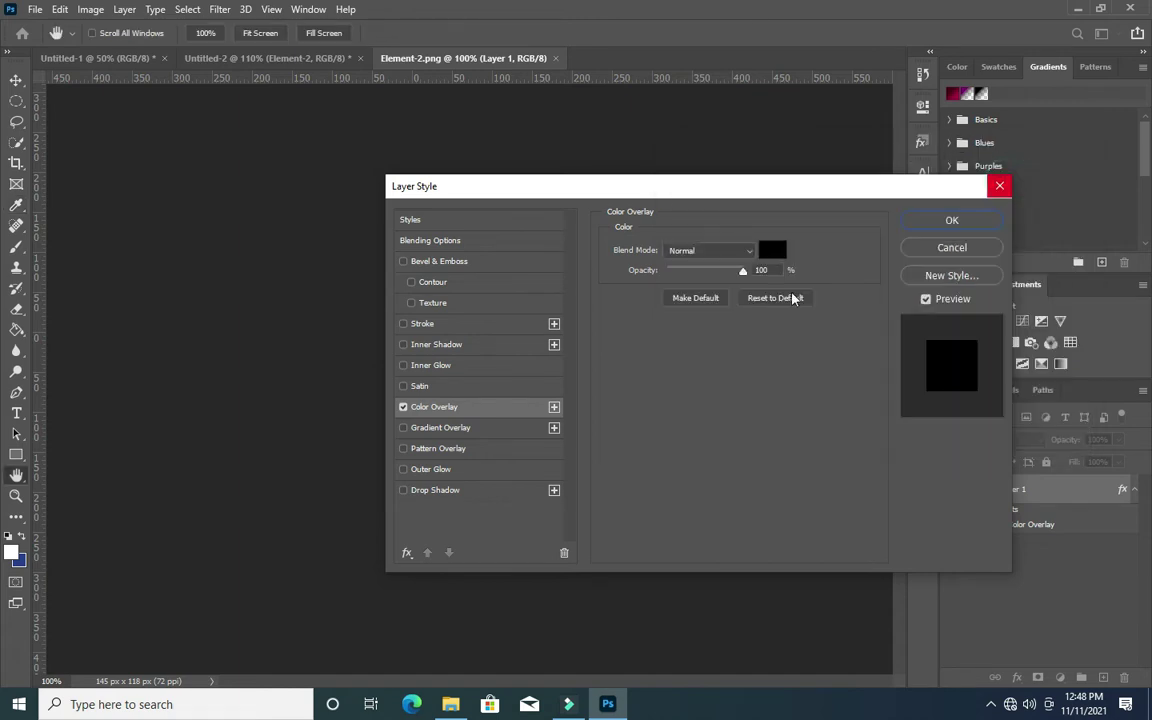
pyautogui.click(942, 240)
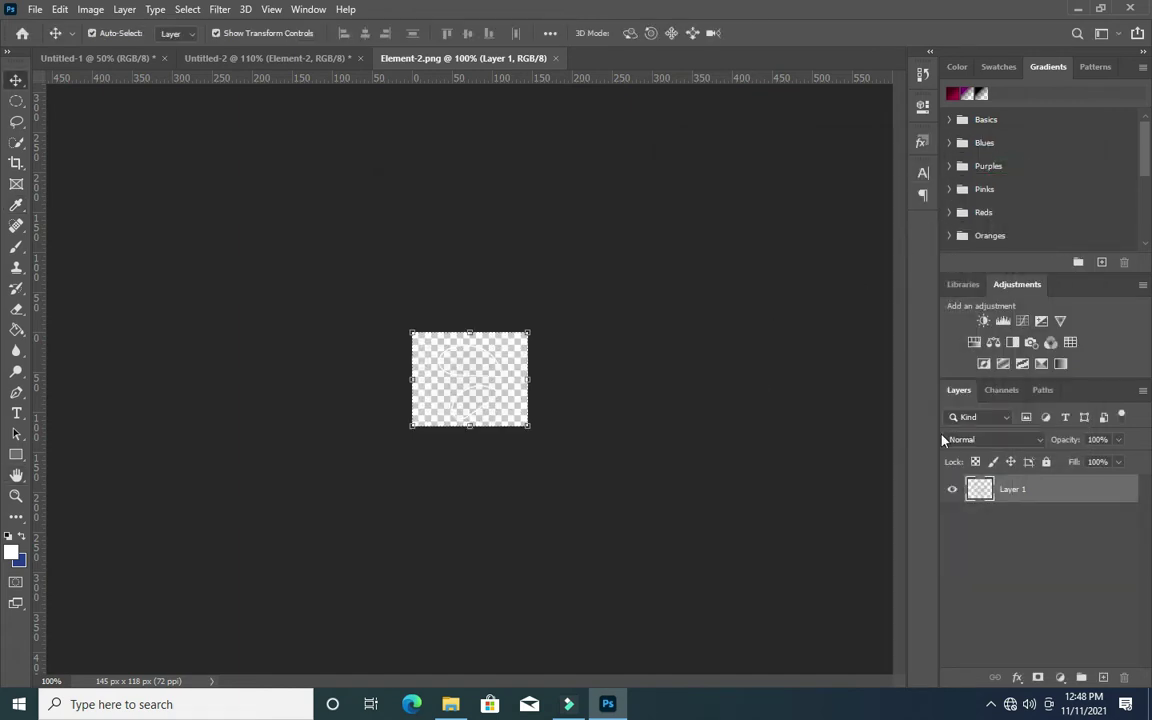
# Step: Apply a black #000000 Color Overlay to the leaf outlines, save, and close Element-2.png
pyautogui.doubleClick(982, 492)
pyautogui.click(464, 408)
pyautogui.click(771, 250)
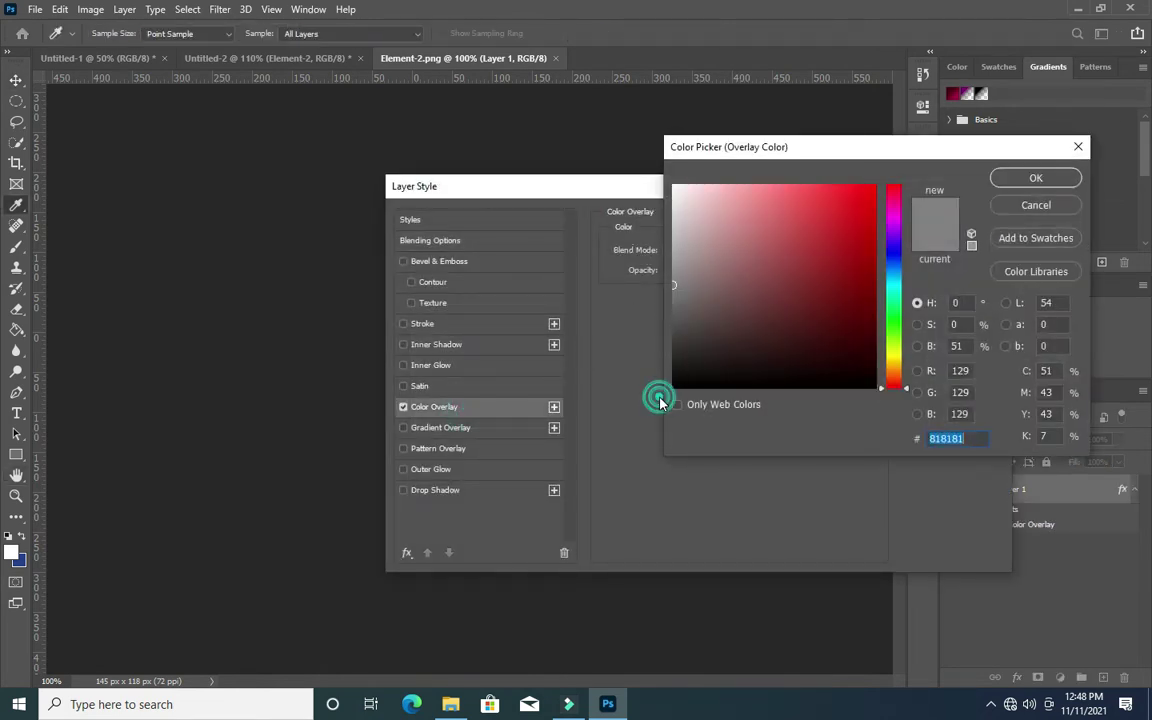
pyautogui.click(674, 386)
pyautogui.click(1030, 177)
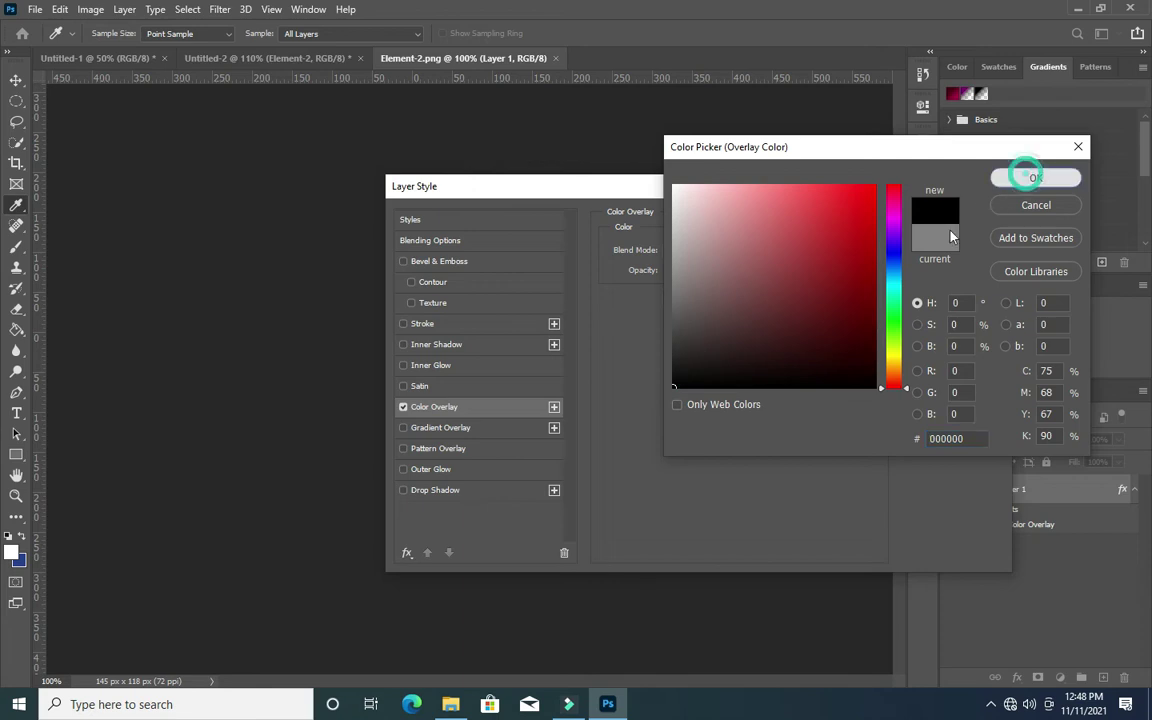
pyautogui.click(951, 219)
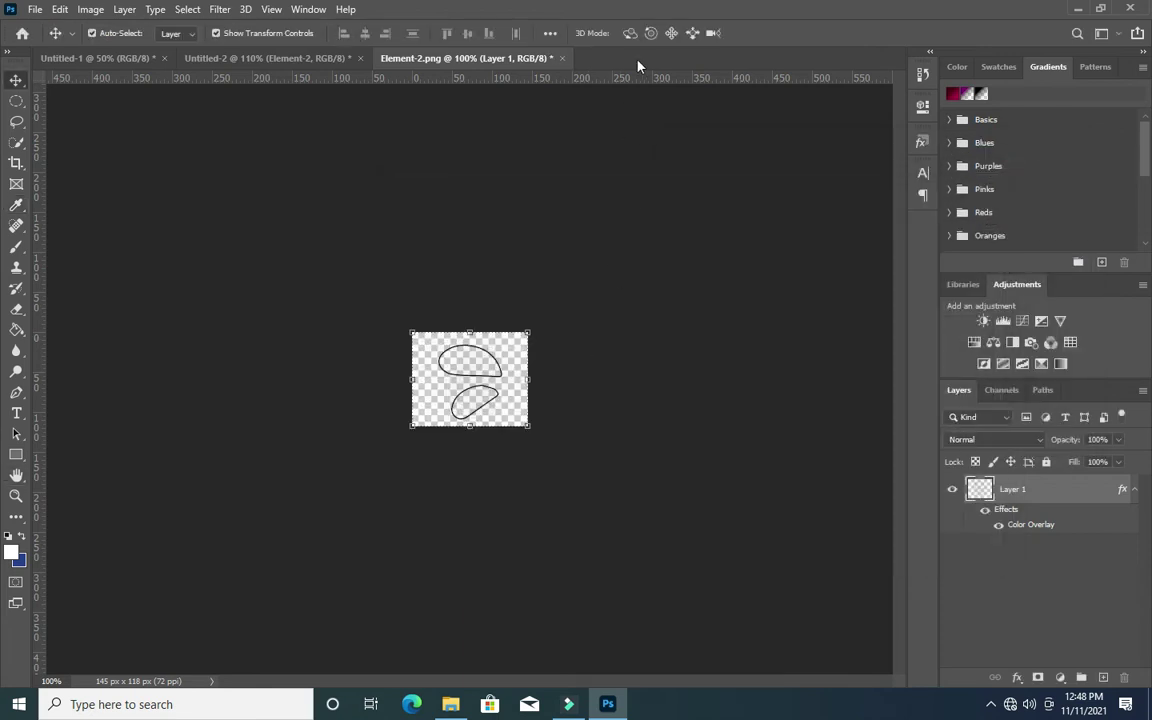
pyautogui.hotkey('ctrl', 's')
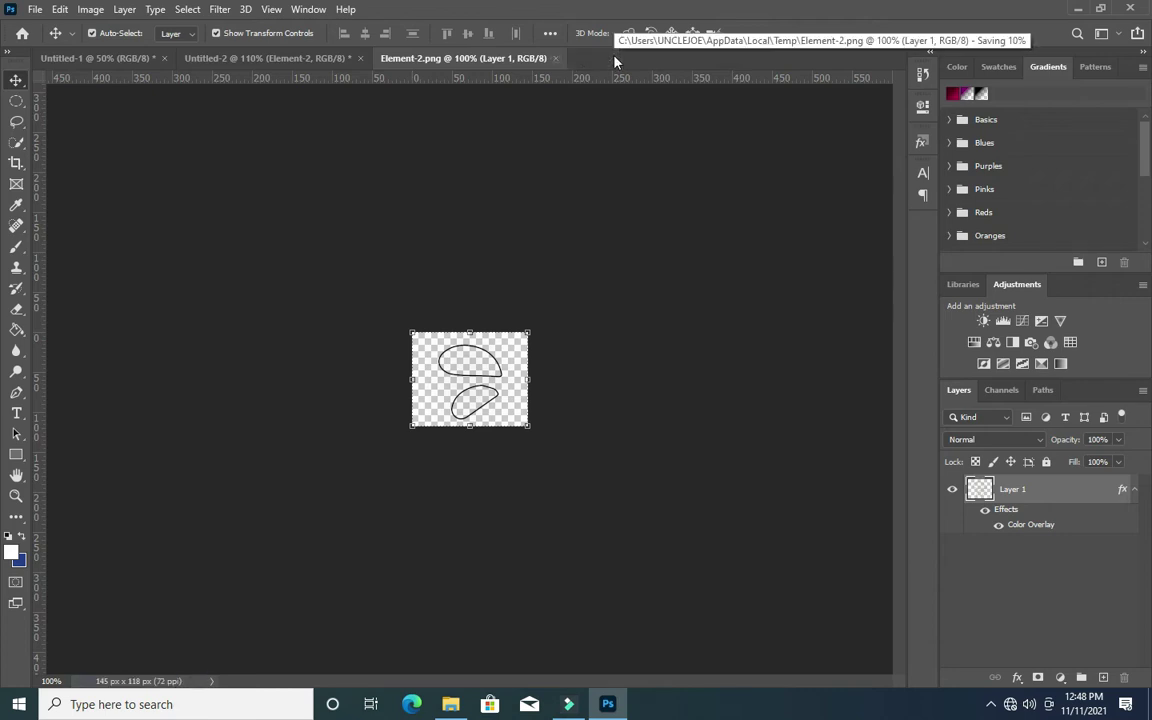
pyautogui.click(556, 58)
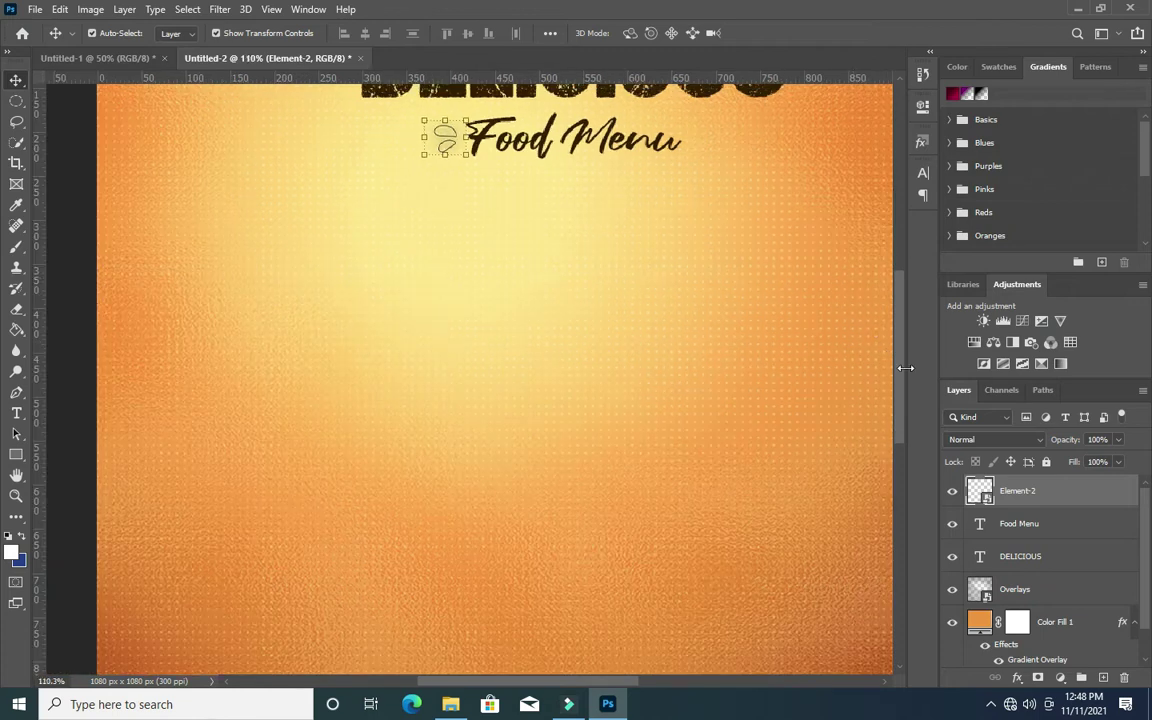
# Step: Duplicate the leaf ornament, enlarge it slightly, and return the texture overlay over the canvas
pyautogui.moveTo(900, 366); pyautogui.dragTo(905, 320)
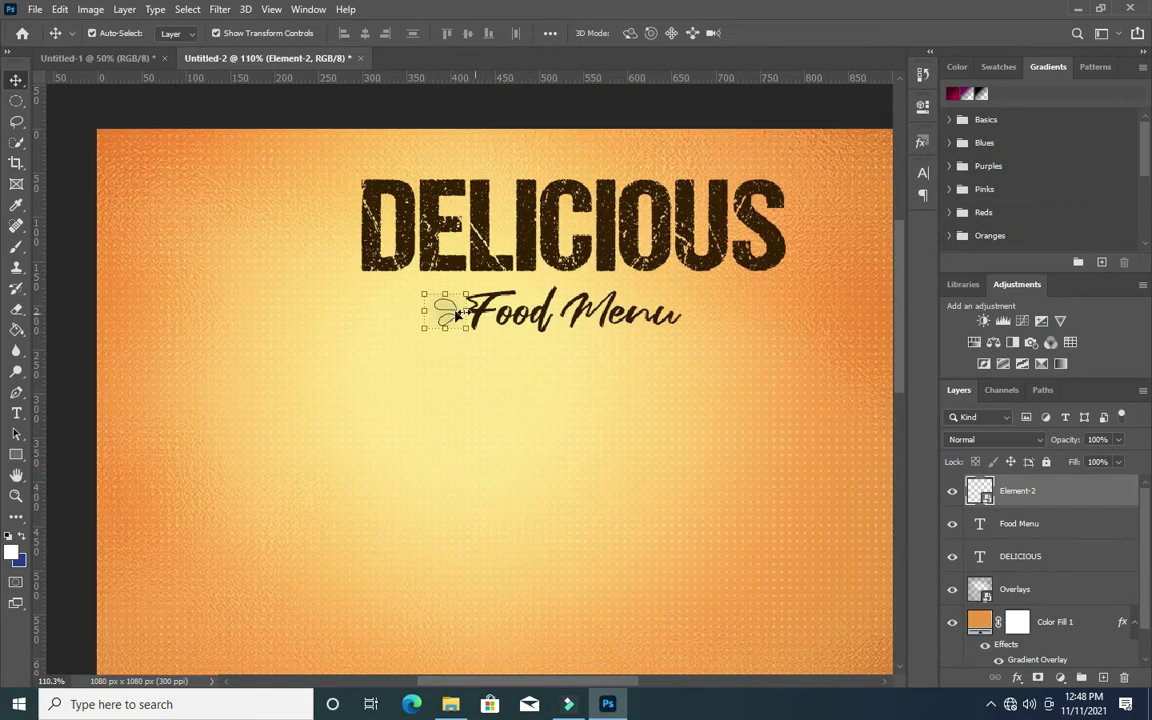
pyautogui.moveTo(421, 294); pyautogui.dragTo(451, 314)
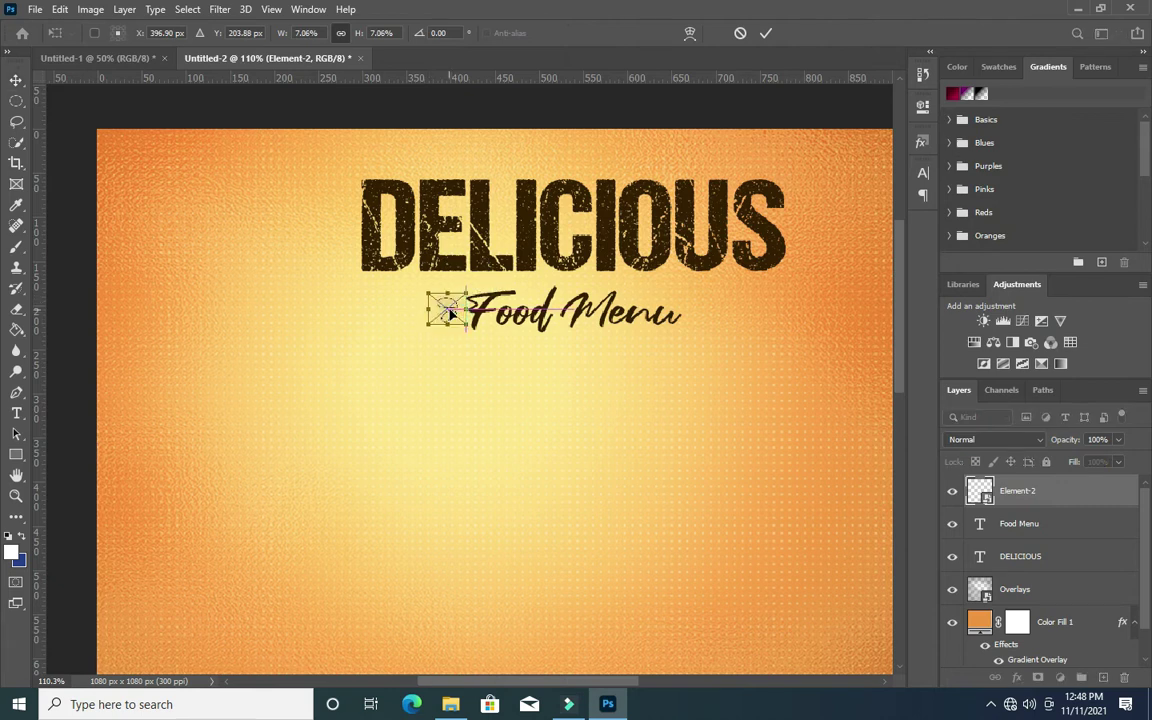
pyautogui.click(765, 33)
pyautogui.moveTo(451, 310)
pyautogui.mouseDown()
pyautogui.moveTo(455, 300)
pyautogui.moveTo(676, 316)
pyautogui.mouseUp()
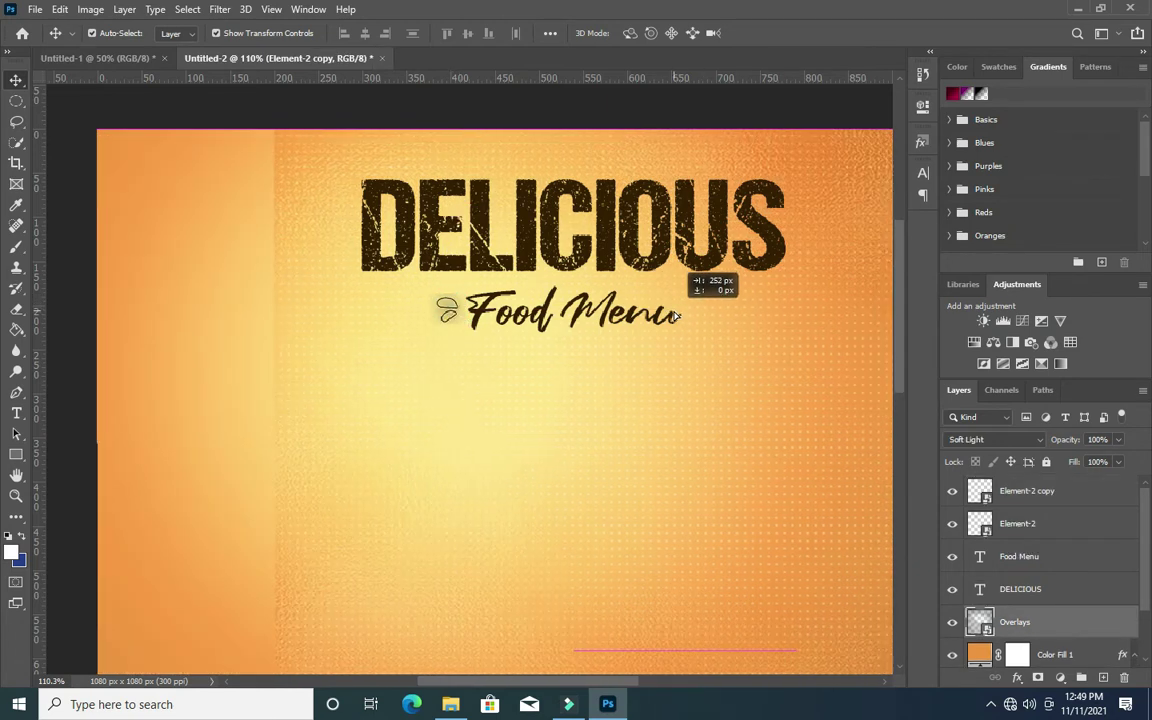
pyautogui.moveTo(676, 316); pyautogui.dragTo(603, 320)
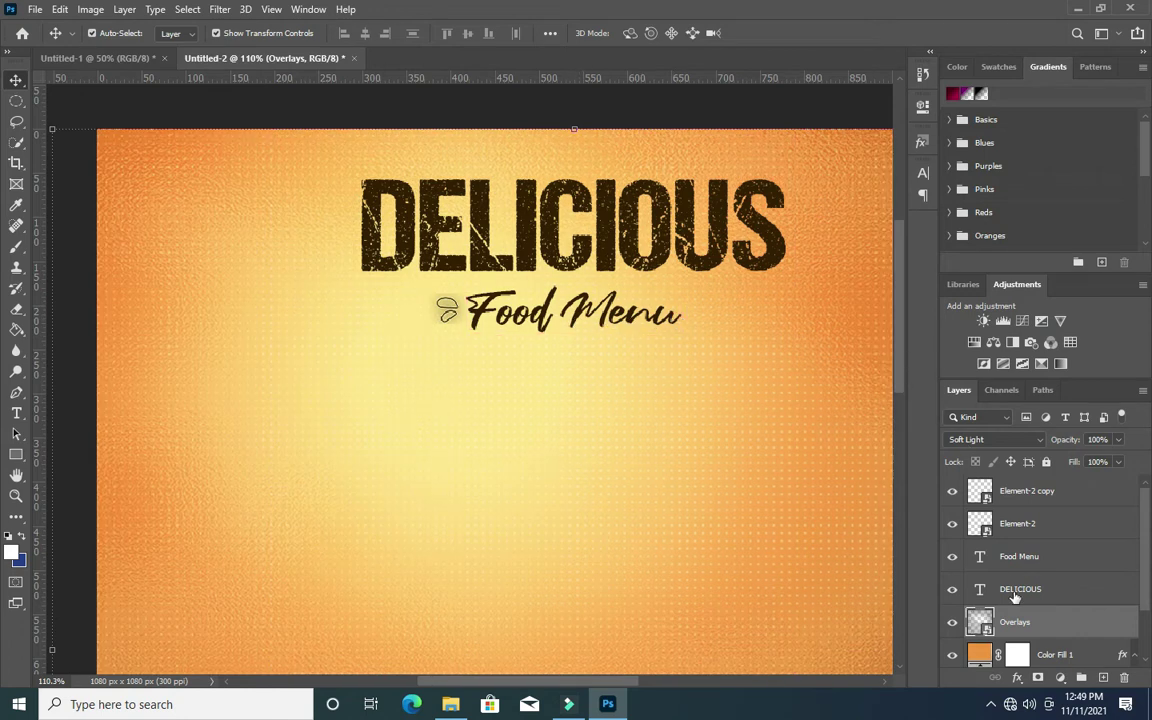
# Step: Move the copied leaf ornament to the right end of Food Menu
pyautogui.click(1037, 492)
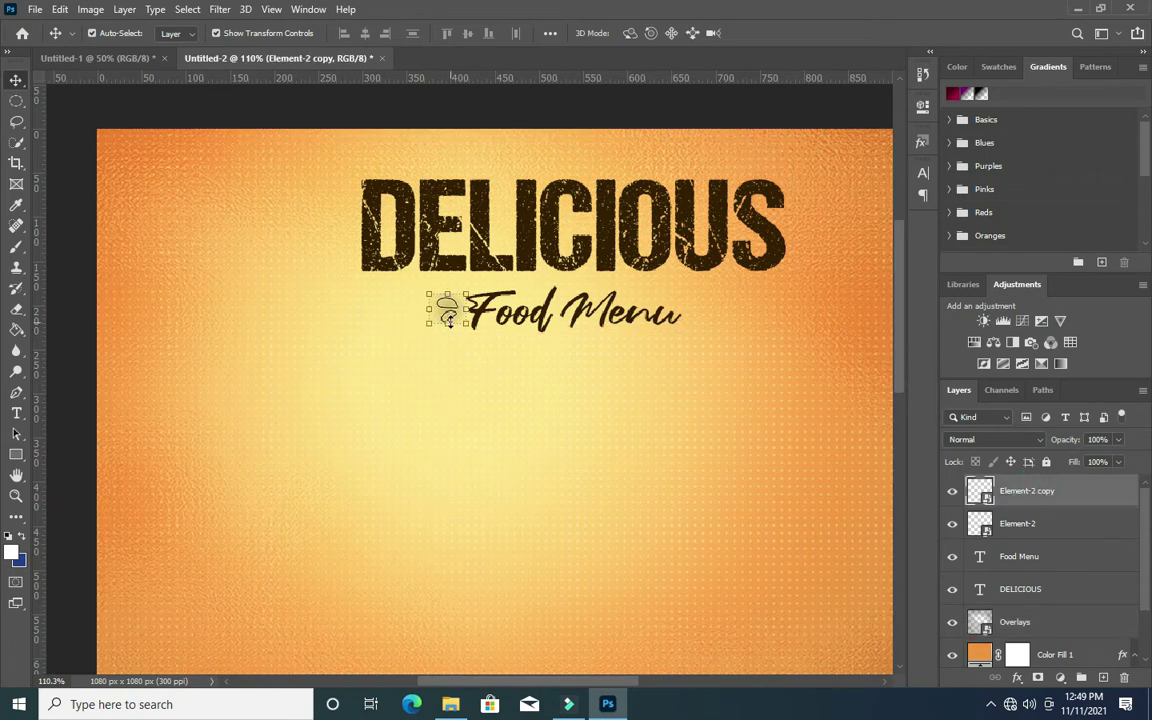
pyautogui.click(428, 322)
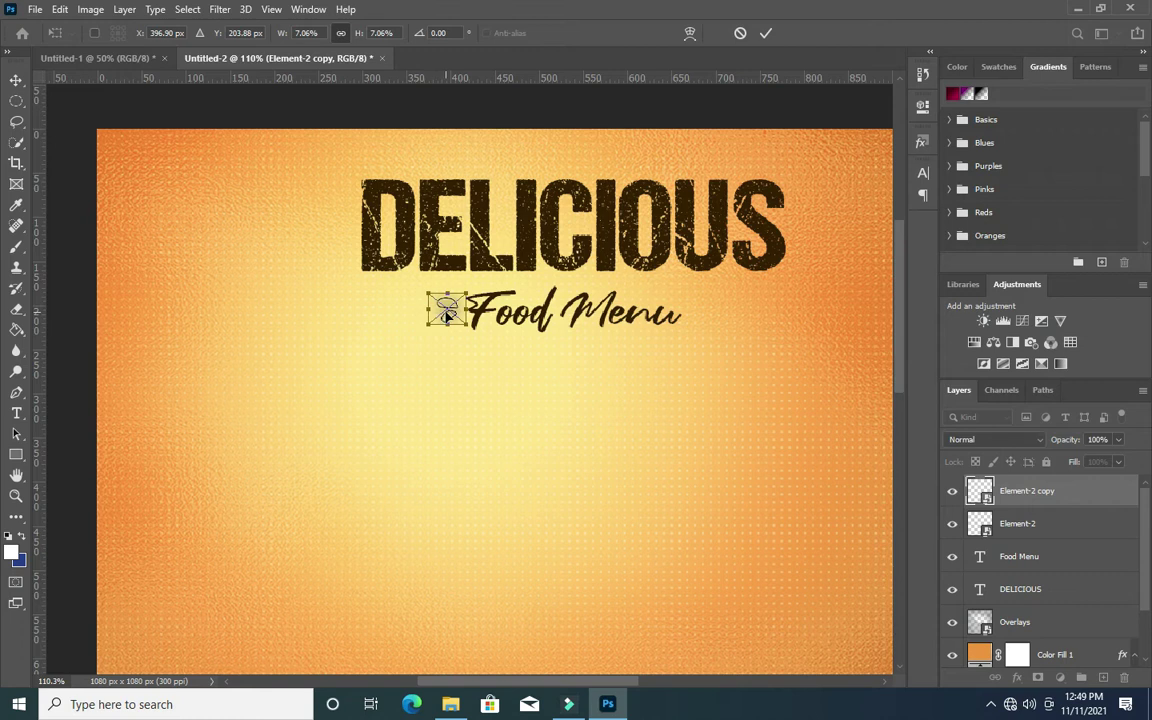
pyautogui.moveTo(453, 313); pyautogui.dragTo(713, 318)
pyautogui.click(766, 35)
# Step: Flip the copied ornament horizontally so it mirrors the left one
pyautogui.hotkey('ctrl', 't')
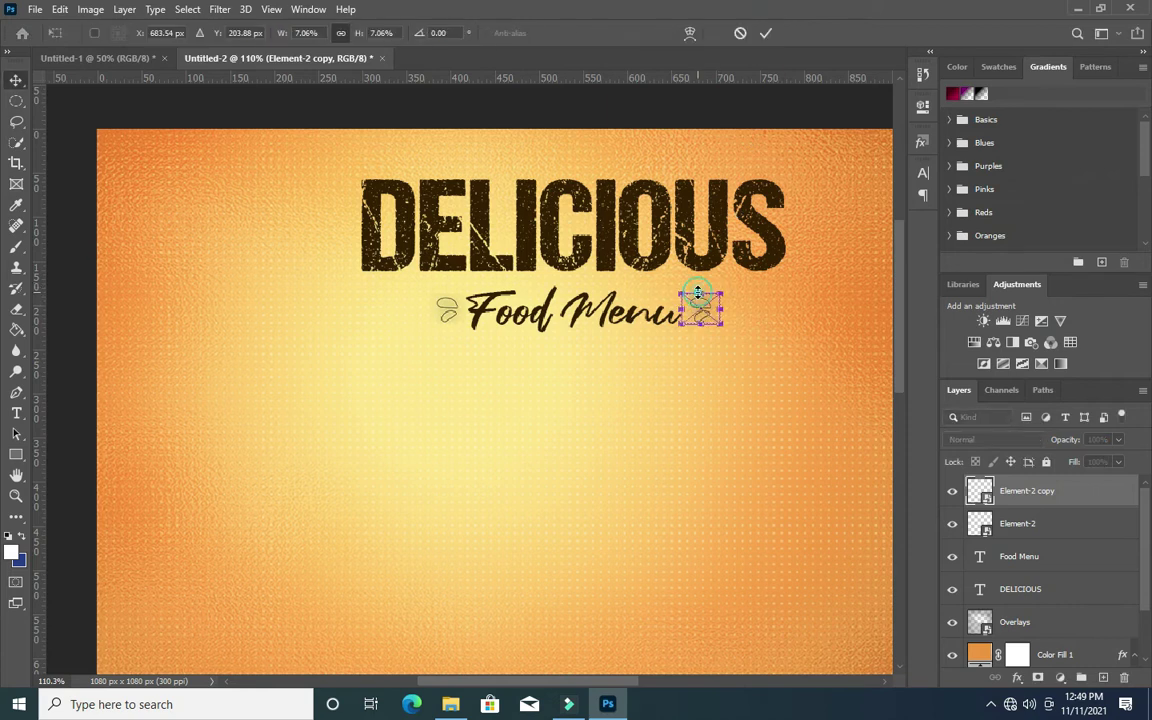
pyautogui.rightClick(700, 296)
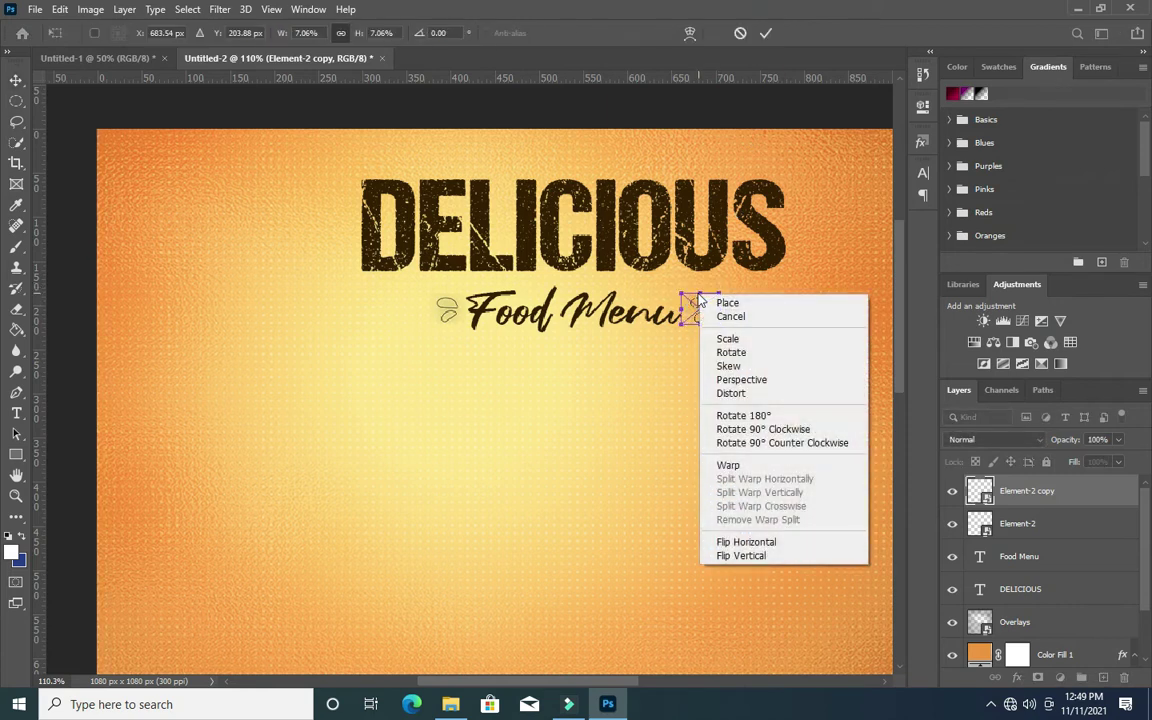
pyautogui.click(745, 542)
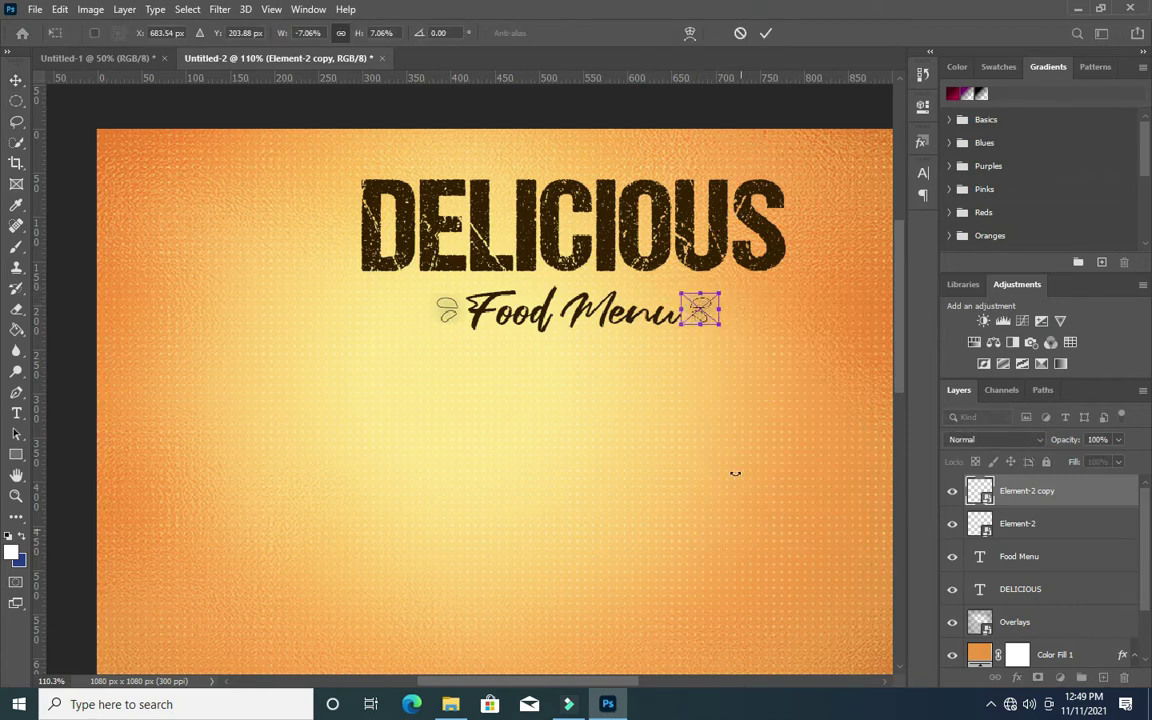
pyautogui.click(765, 33)
pyautogui.scroll(-1, 508, 262)
pyautogui.click(72, 255)
# Step: Place the Element-01 petal cluster, shrink it to about 21%, and set it right of DELICIOUS
pyautogui.click(451, 704)
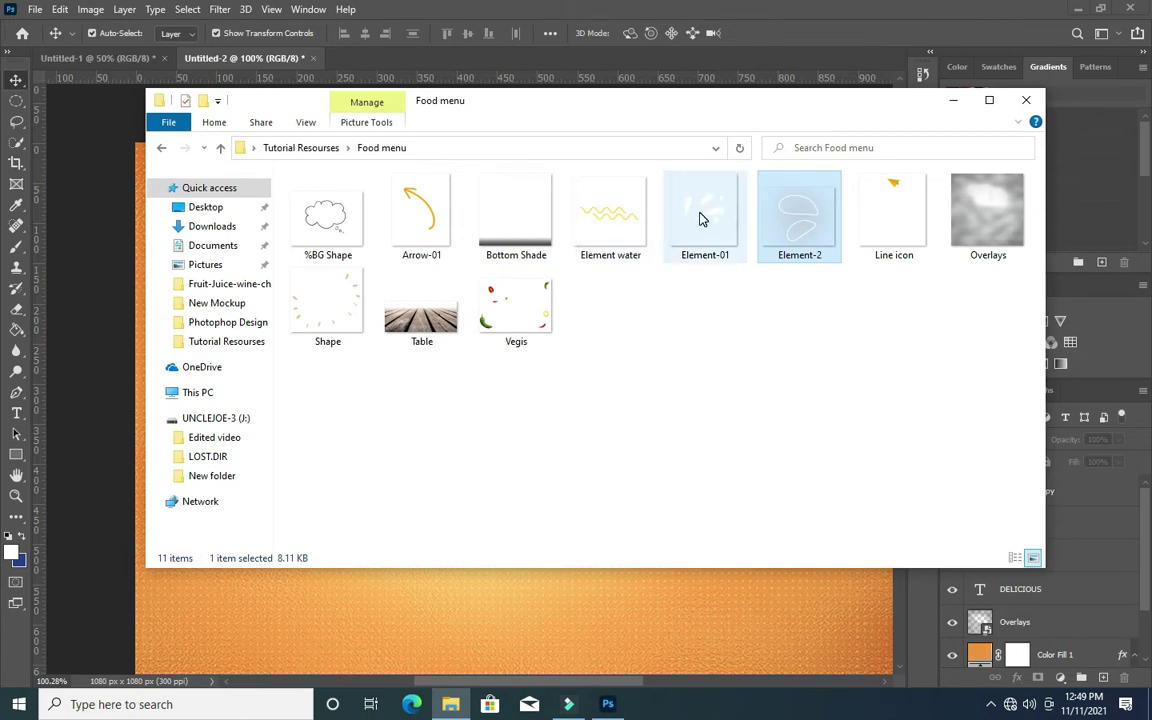
pyautogui.moveTo(701, 219); pyautogui.dragTo(617, 625)
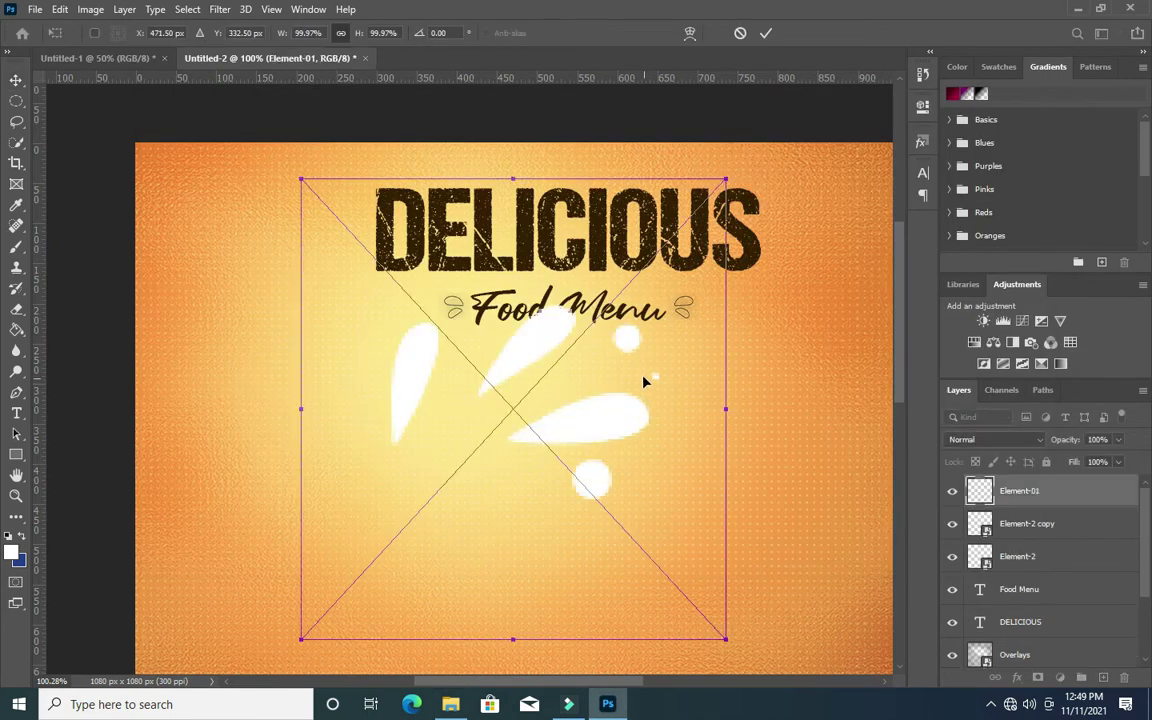
pyautogui.moveTo(726, 179); pyautogui.dragTo(450, 479)
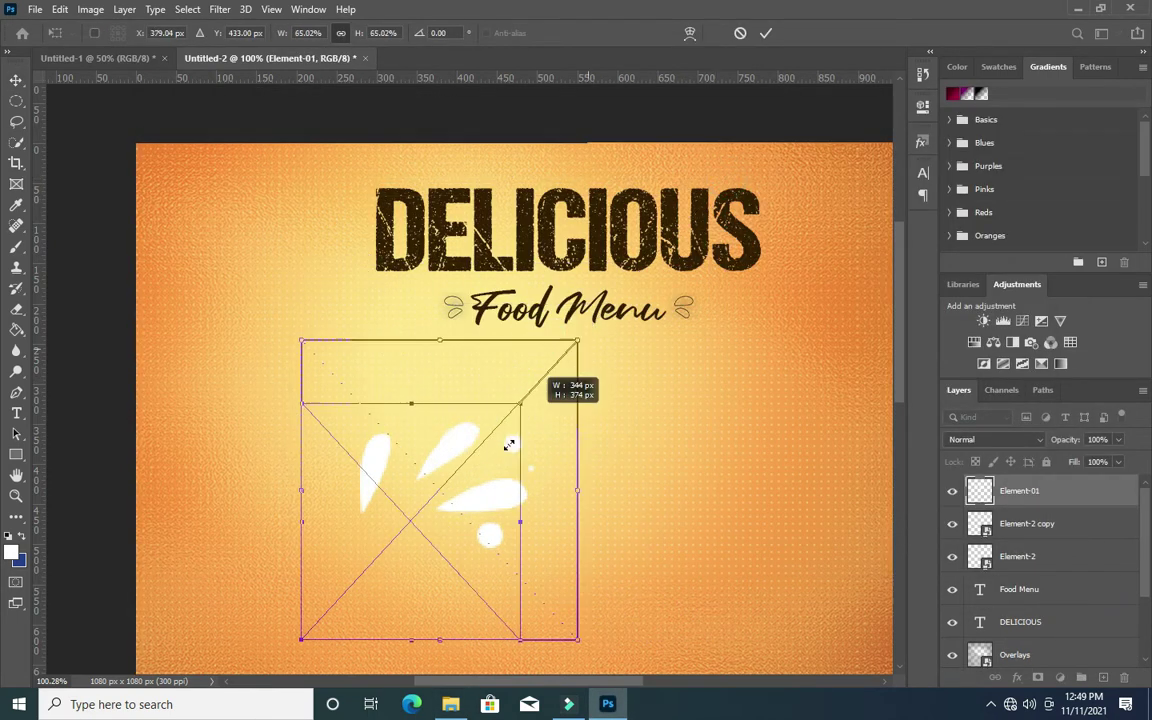
pyautogui.moveTo(410, 566); pyautogui.dragTo(834, 204)
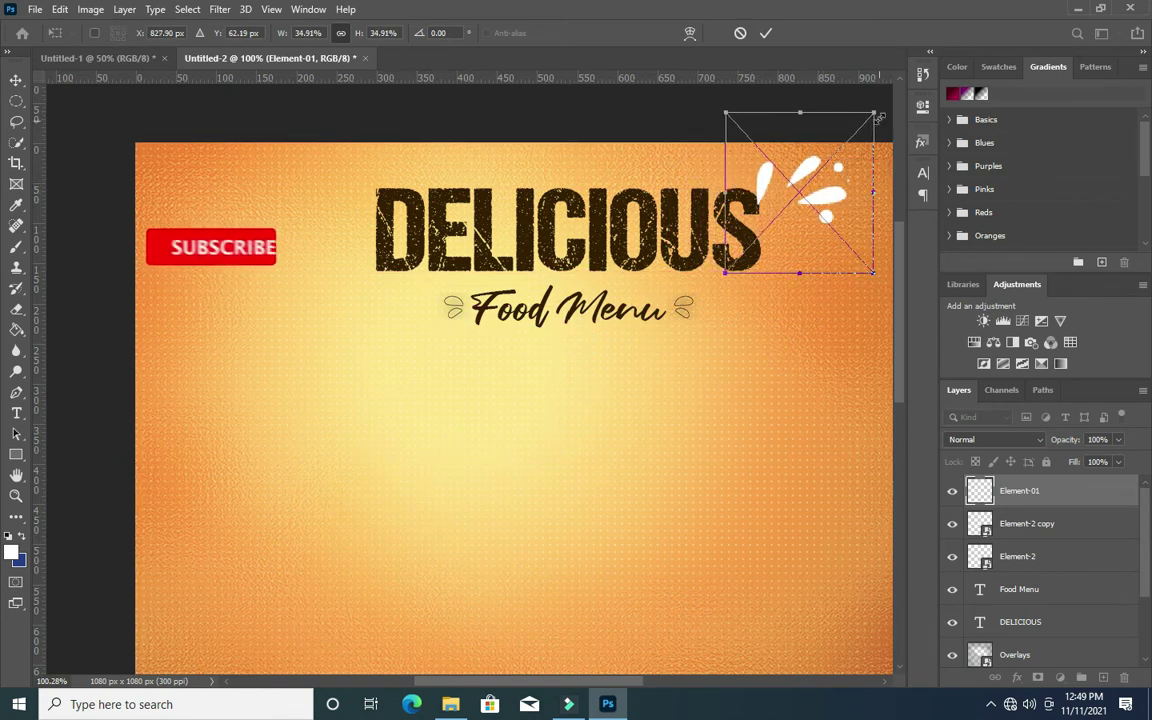
pyautogui.moveTo(872, 113); pyautogui.dragTo(826, 163)
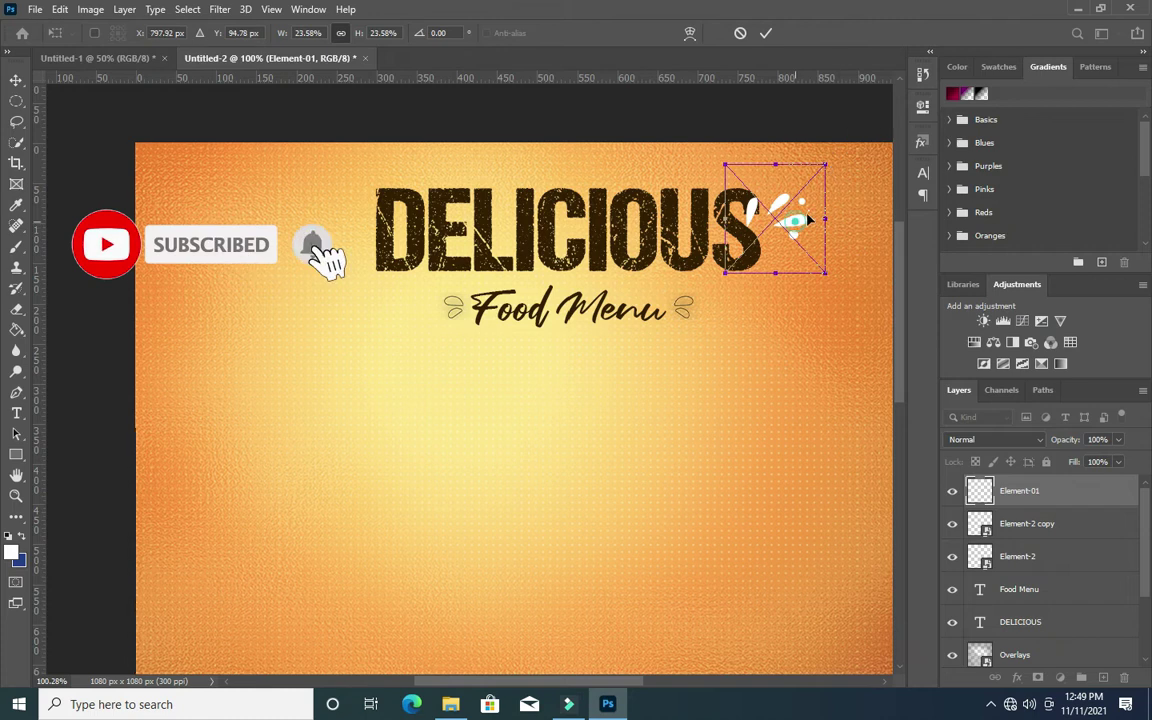
pyautogui.moveTo(798, 232); pyautogui.dragTo(824, 222)
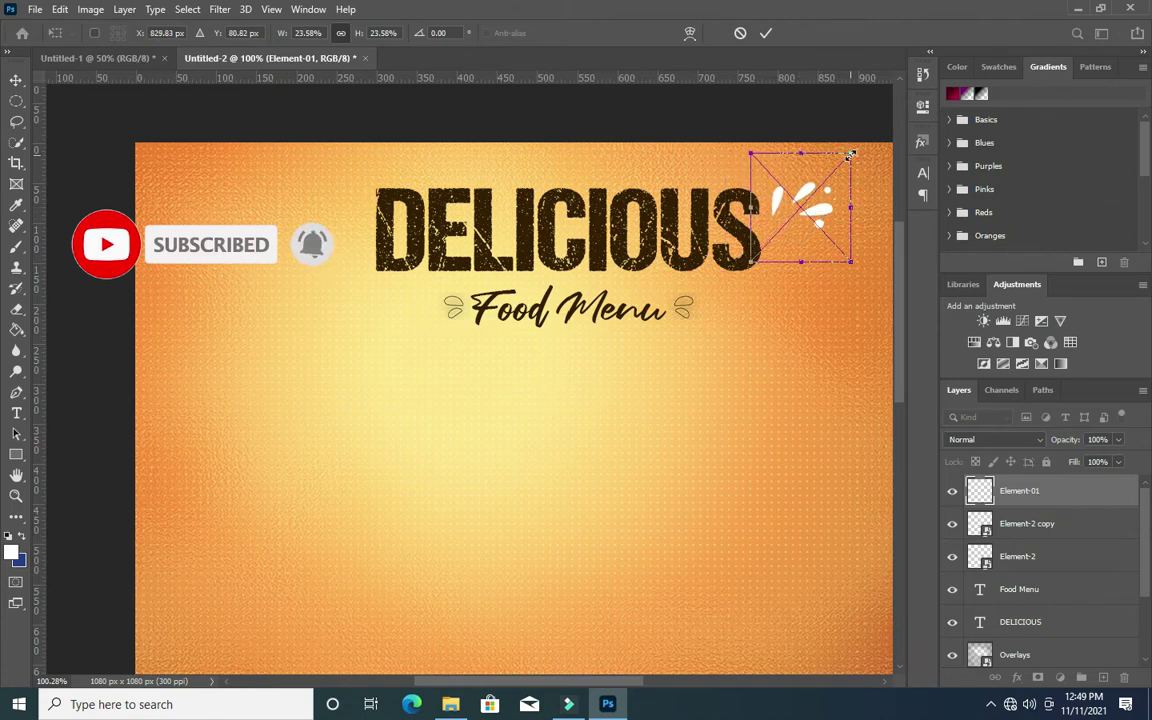
pyautogui.moveTo(849, 152); pyautogui.dragTo(841, 164)
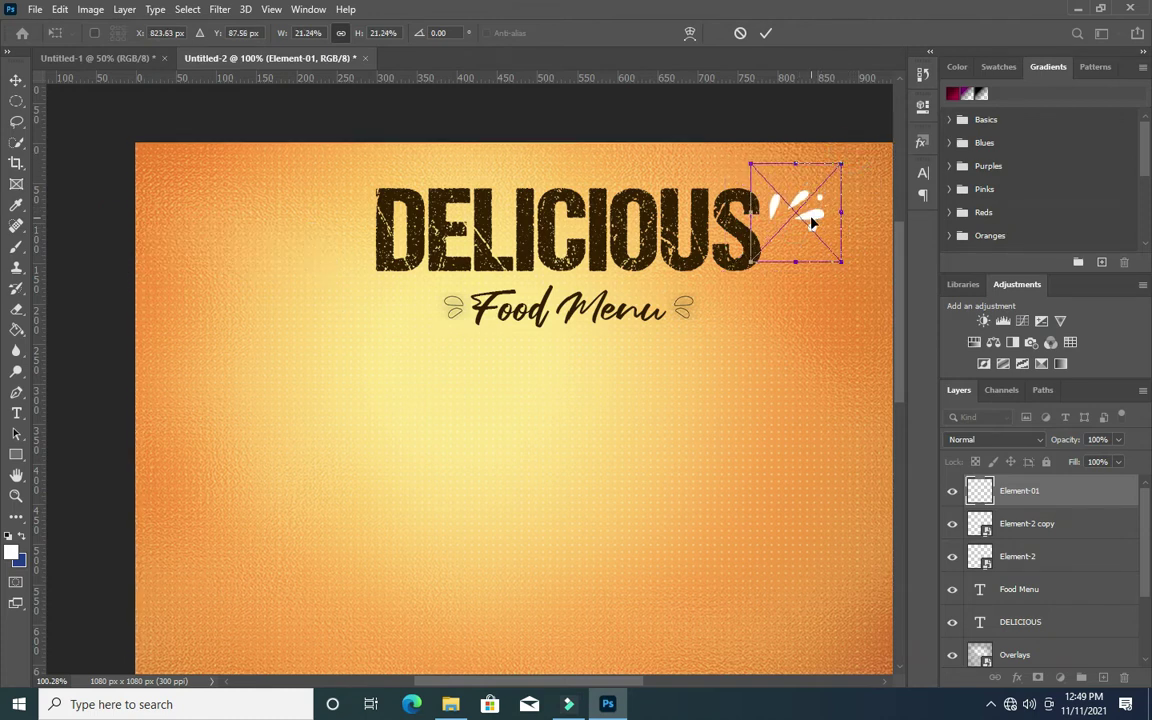
pyautogui.press('Return')
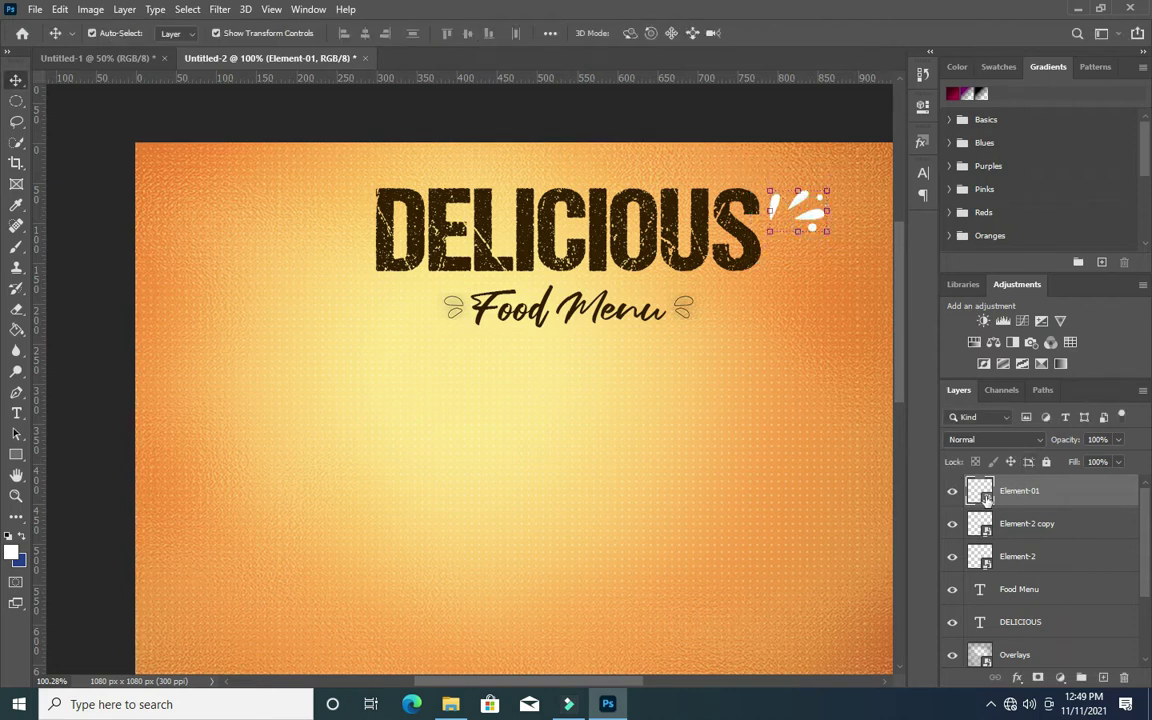
# Step: Add a black Color Overlay inside Element-01, save it, and close the Element-01.png tab
pyautogui.doubleClick(980, 494)
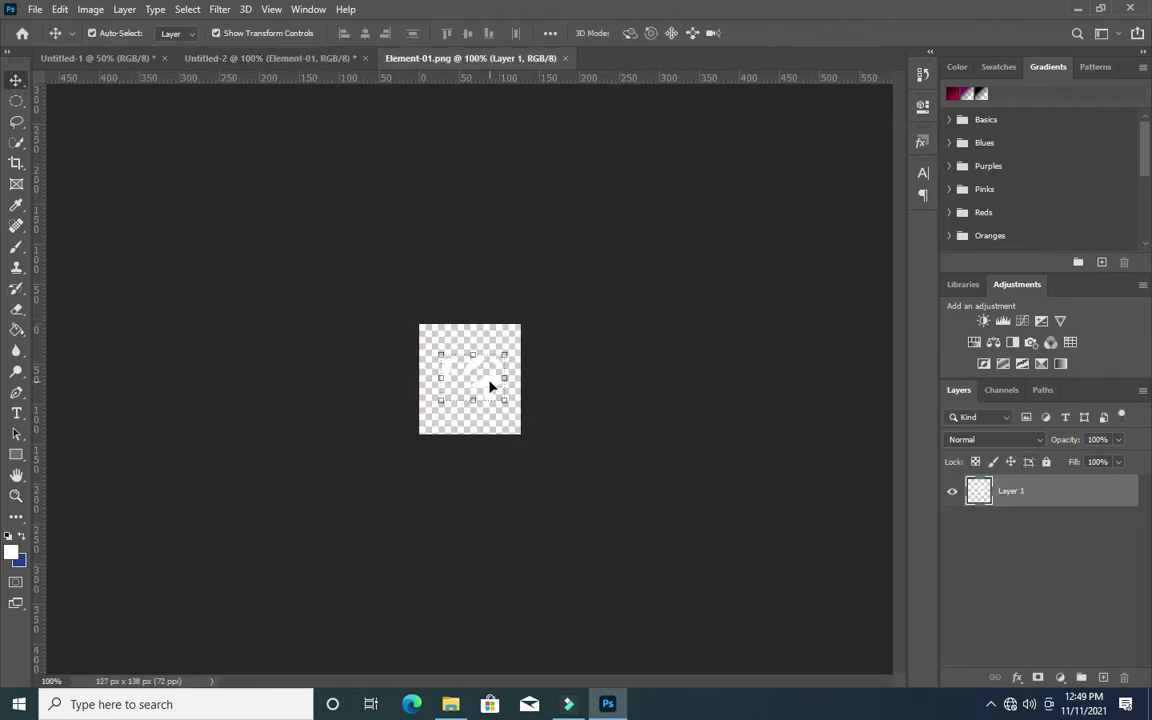
pyautogui.doubleClick(979, 493)
pyautogui.click(437, 407)
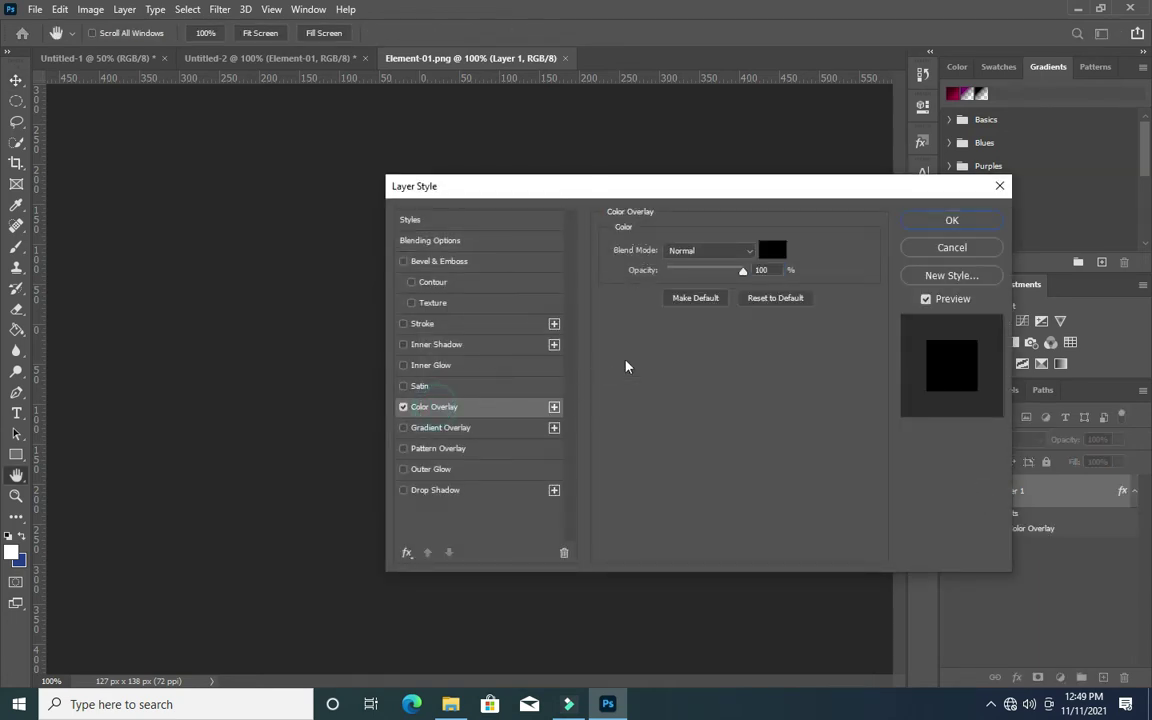
pyautogui.click(950, 222)
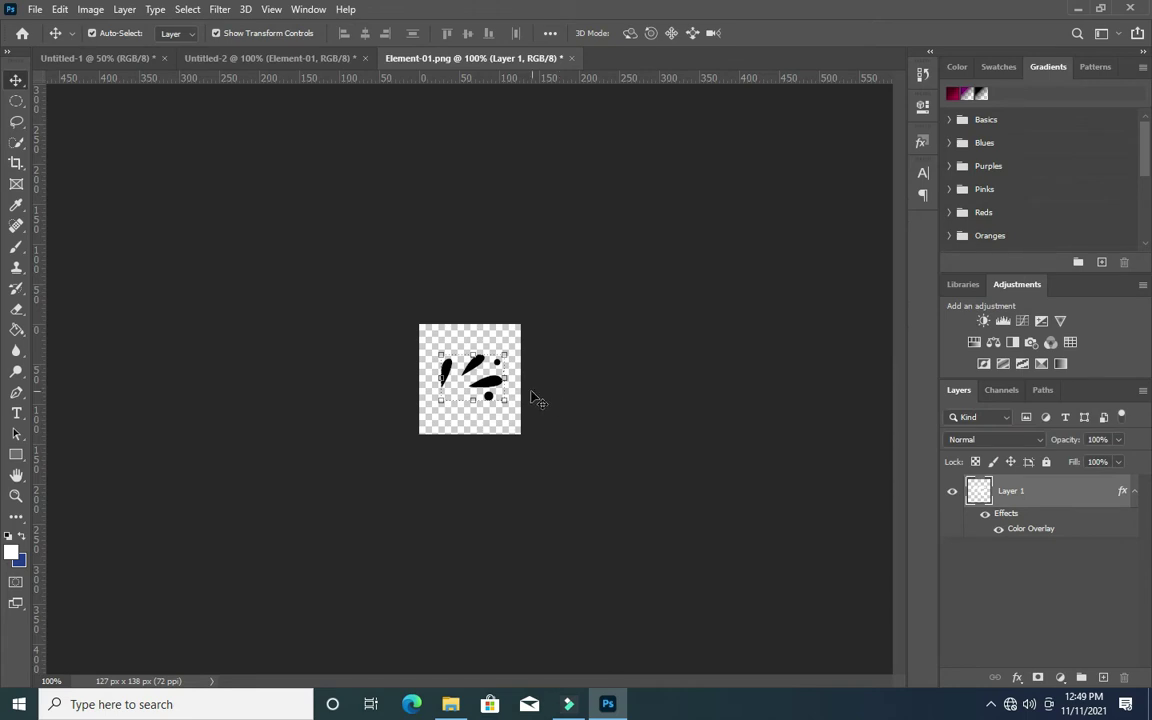
pyautogui.hotkey('ctrl', 's')
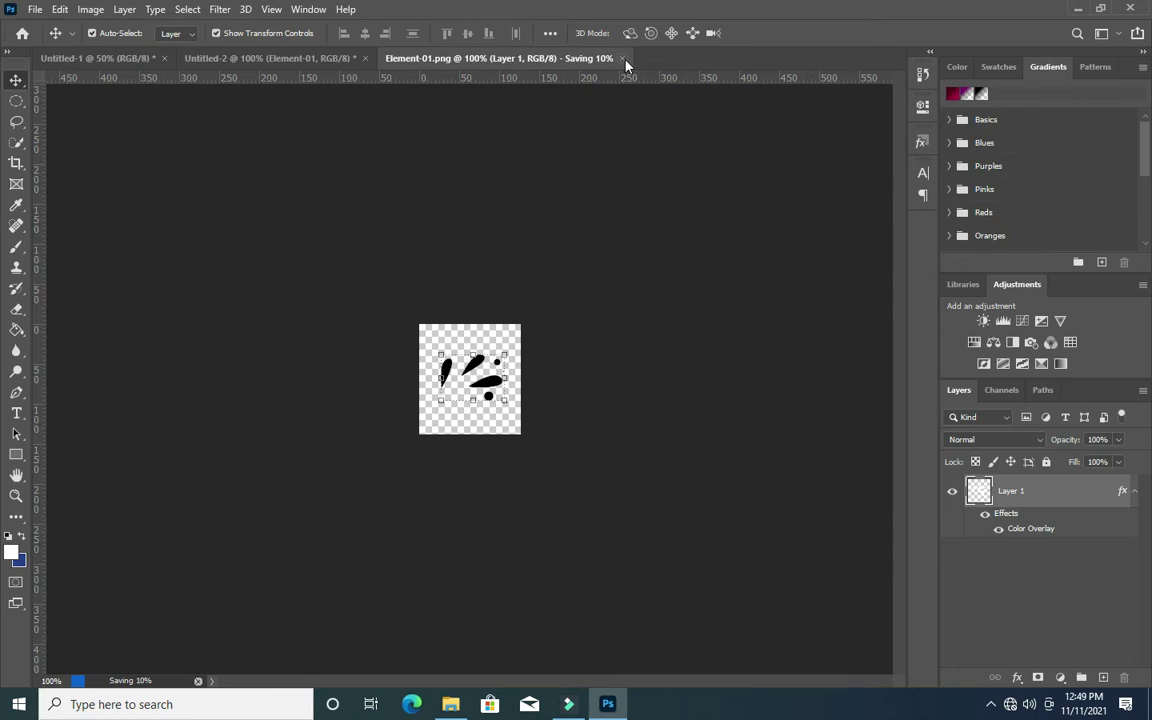
pyautogui.click(567, 57)
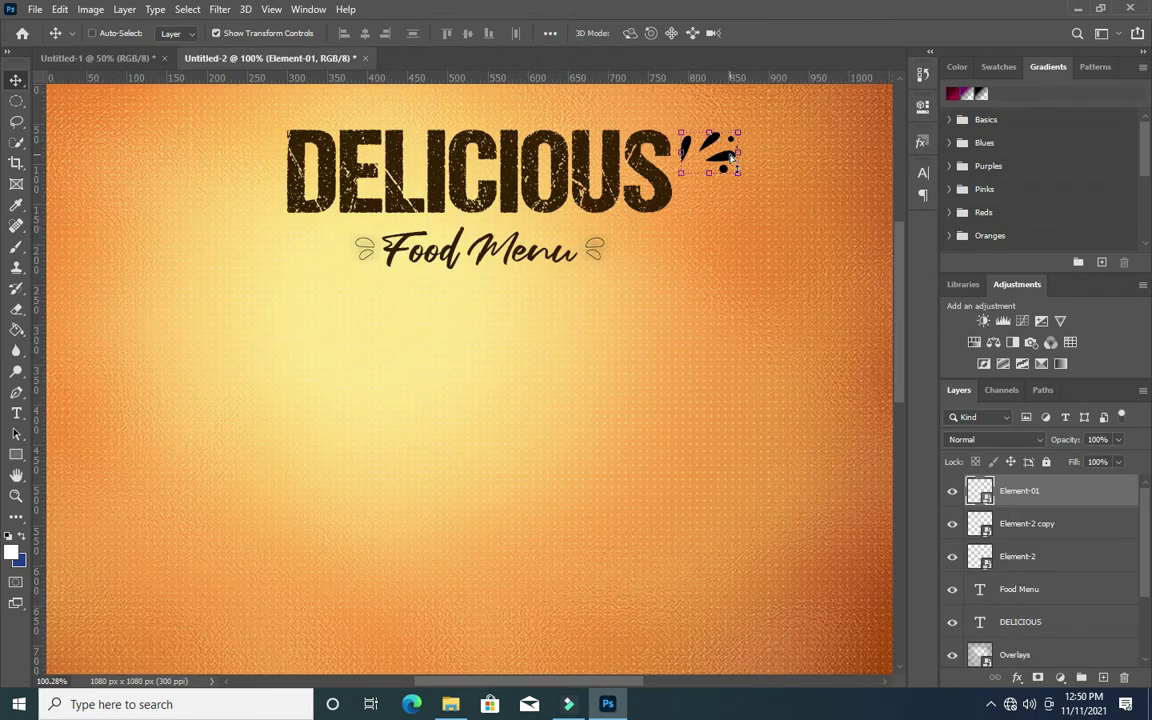
# Step: Duplicate the black petal cluster, flip it horizontally, and place it just left of DELICIOUS
pyautogui.hotkey('ctrl', 'j')
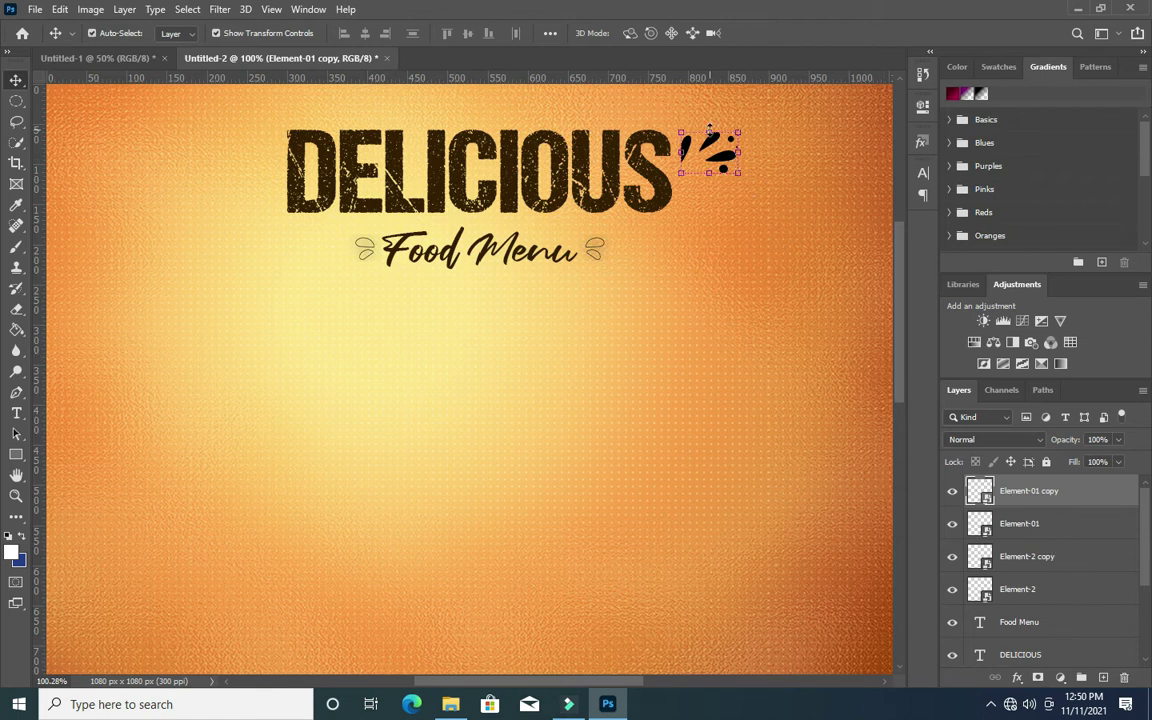
pyautogui.hotkey('ctrl', 't')
pyautogui.moveTo(700, 130); pyautogui.dragTo(277, 172)
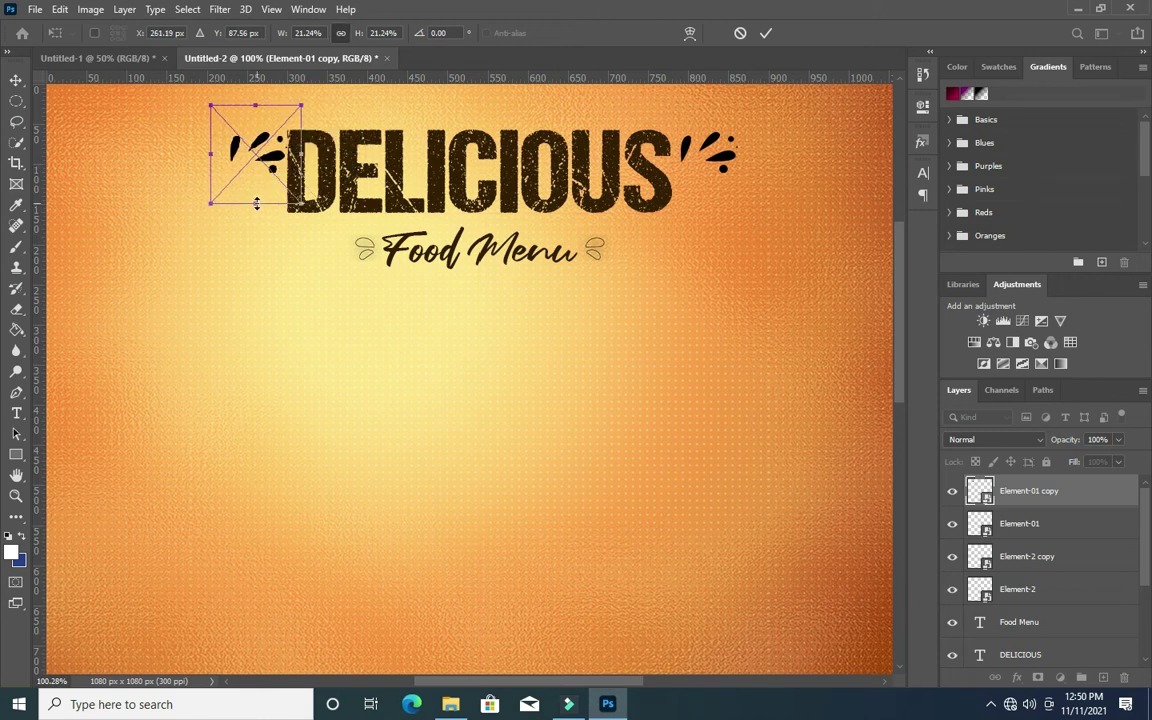
pyautogui.rightClick(256, 203)
pyautogui.click(360, 450)
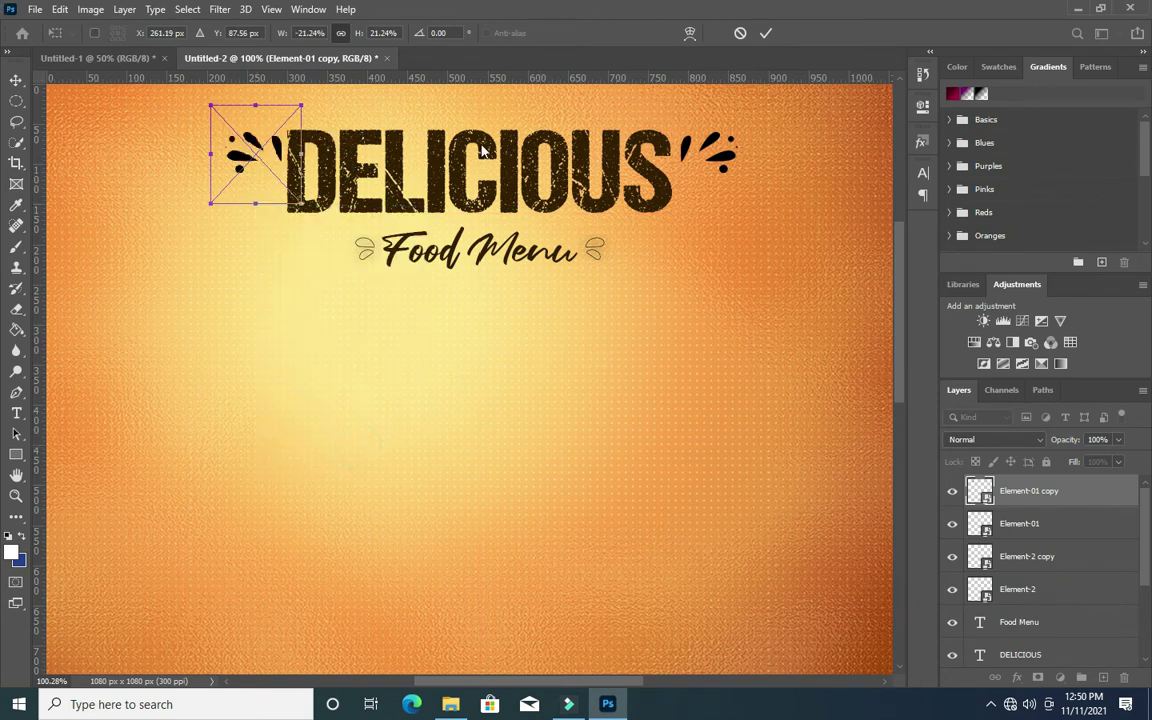
pyautogui.press('Left')
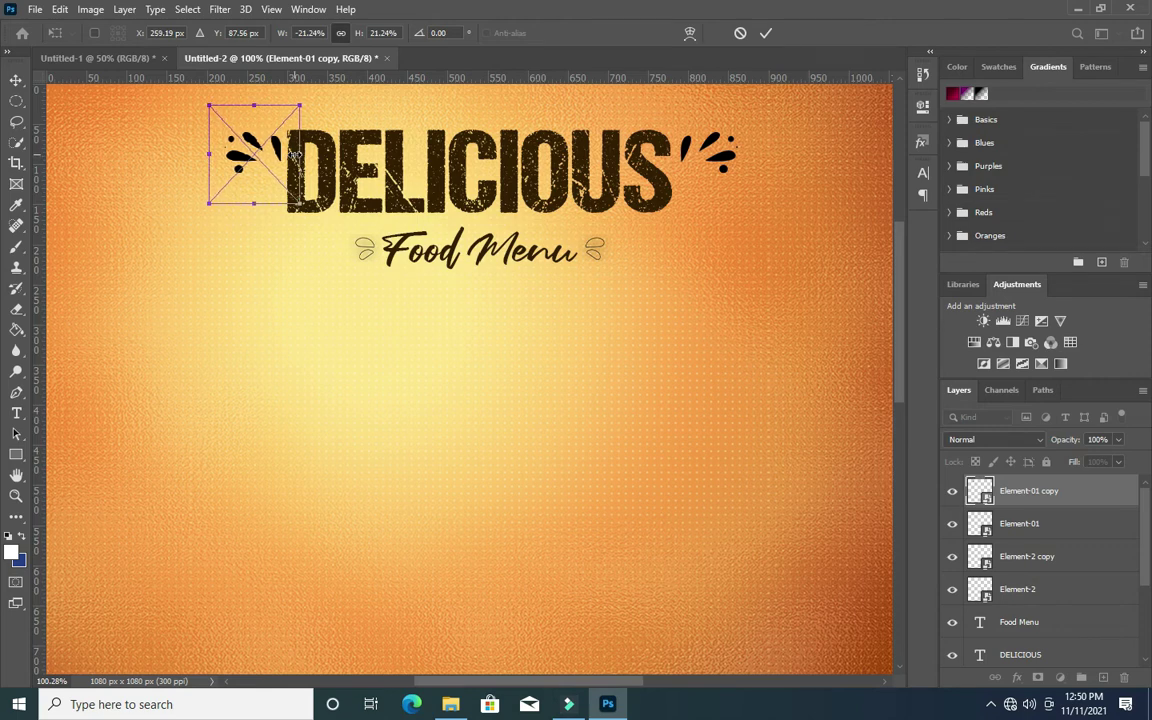
pyautogui.press('Left')
pyautogui.press('Left')
pyautogui.click(766, 33)
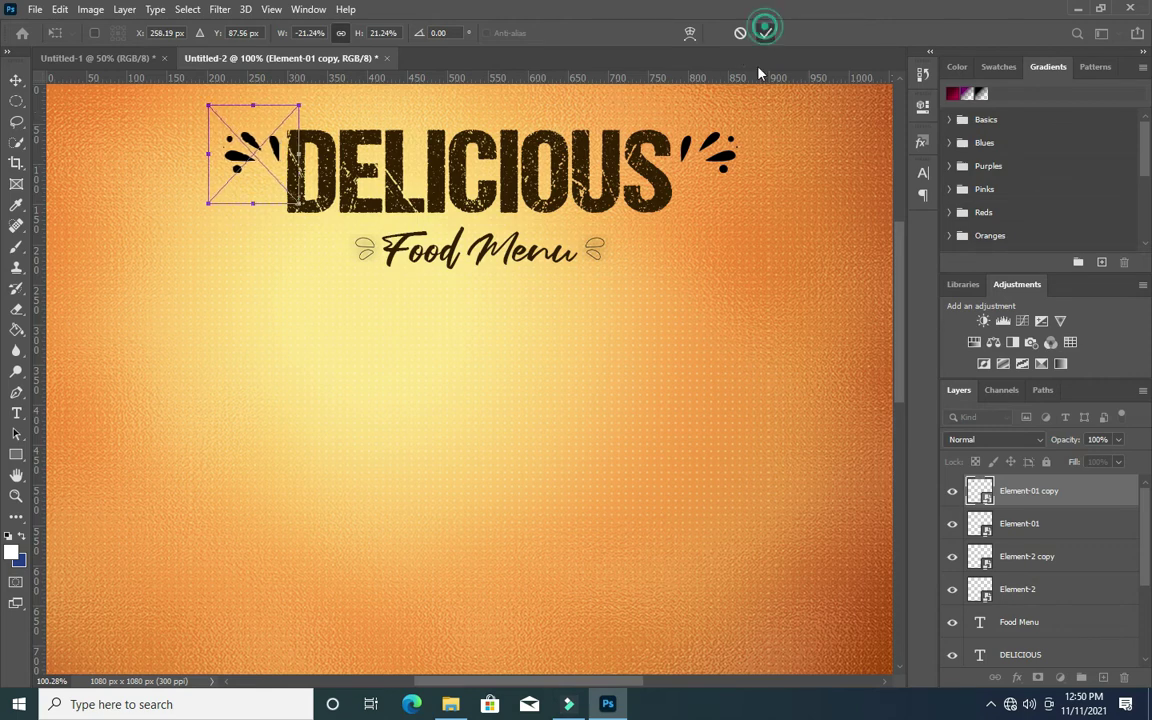
pyautogui.scroll(-3, 705, 280)
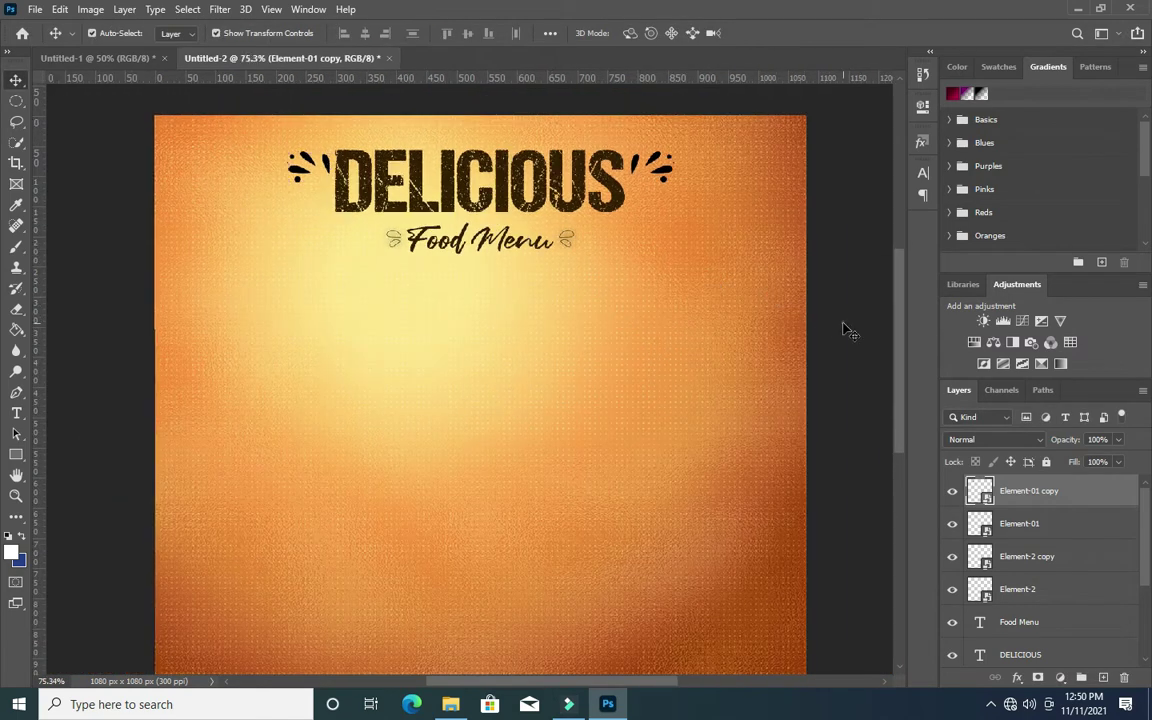
pyautogui.click(712, 284)
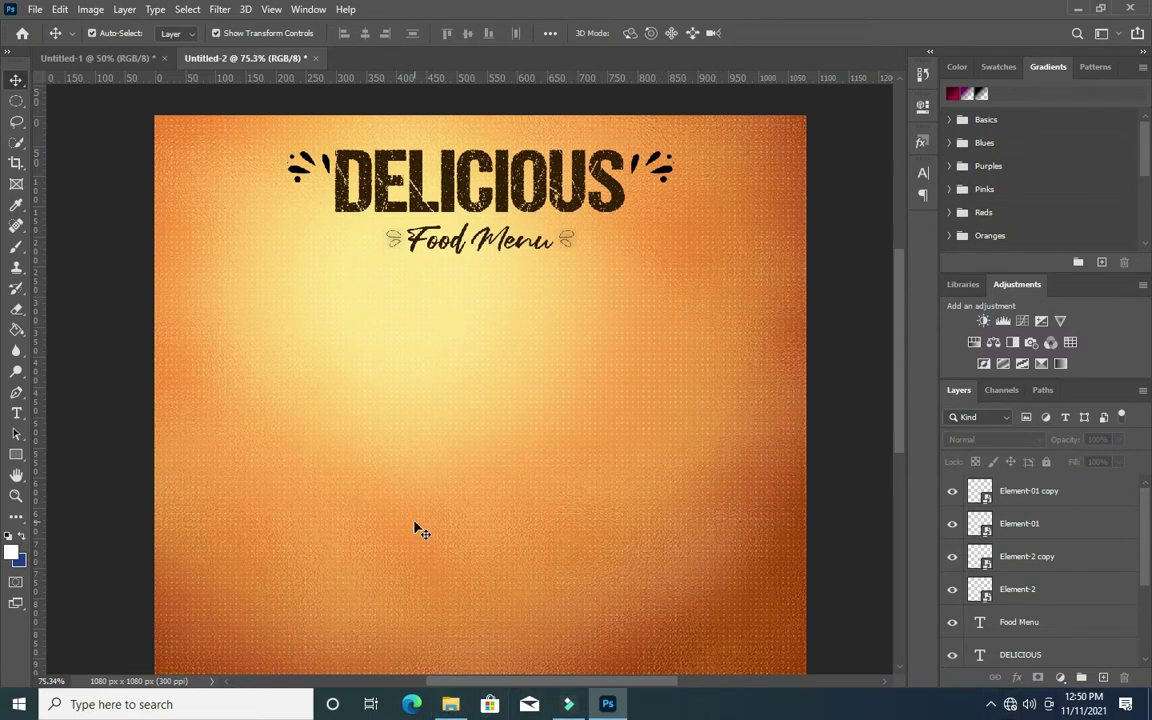
pyautogui.press('t')
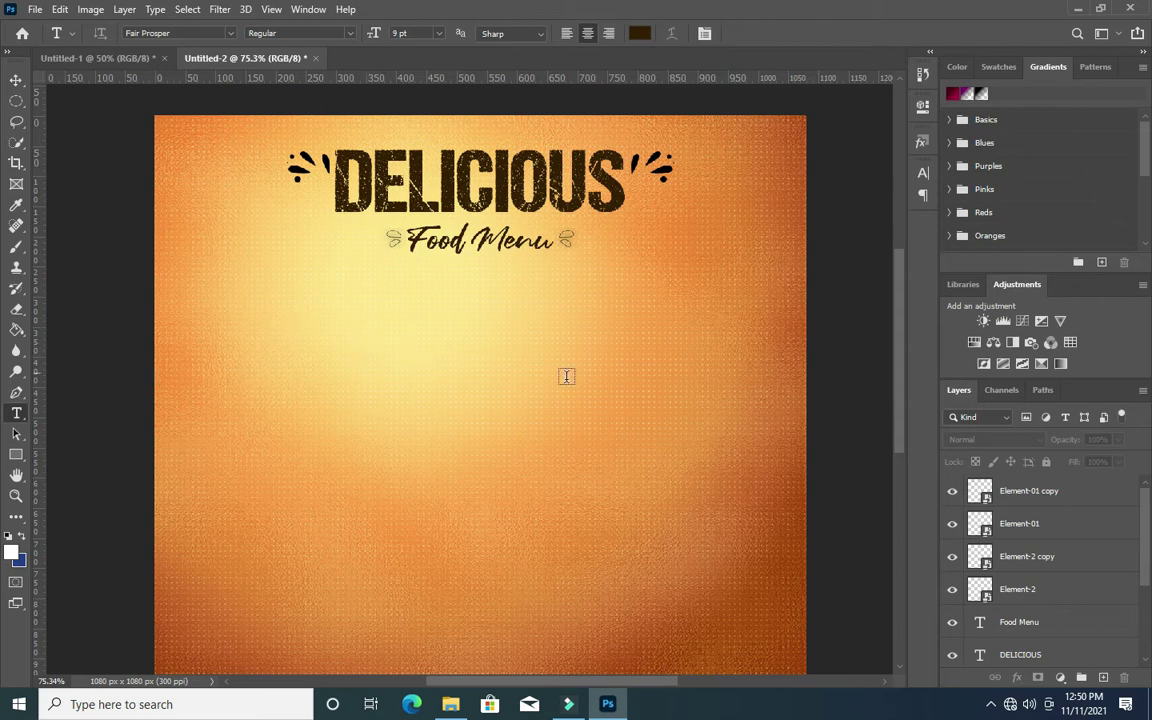
# Step: Add the text "Today's Best Deal" and move it centred beneath Food Menu
pyautogui.click(357, 301)
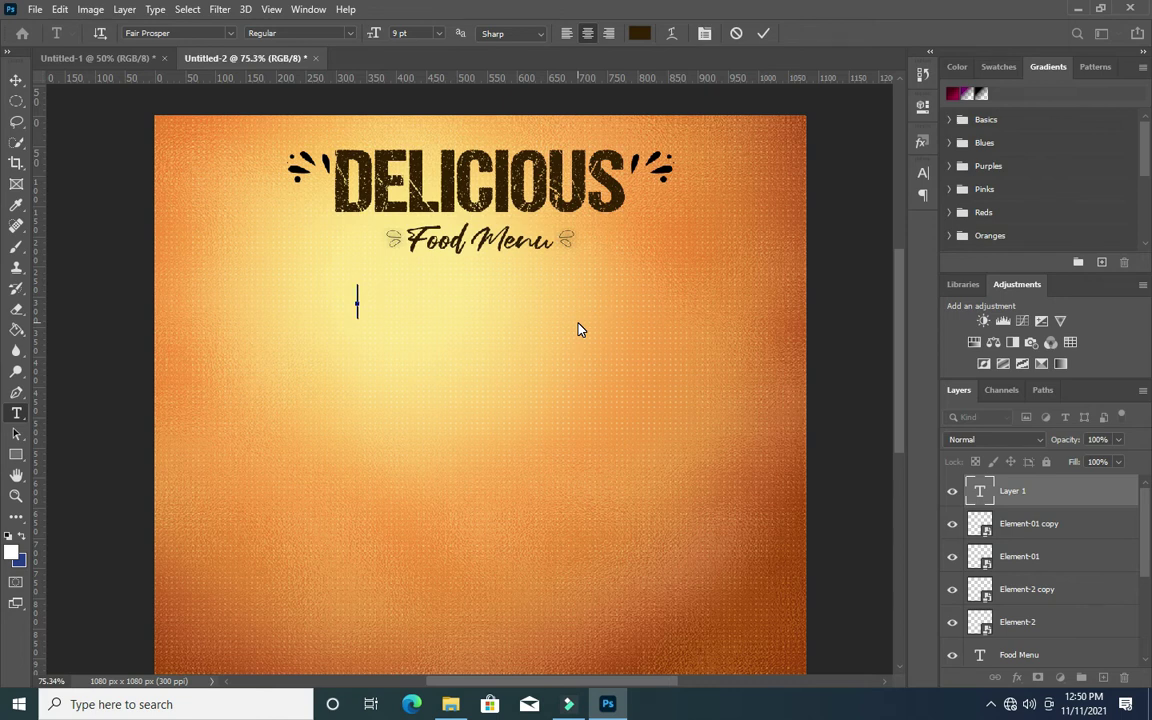
pyautogui.write('Today')
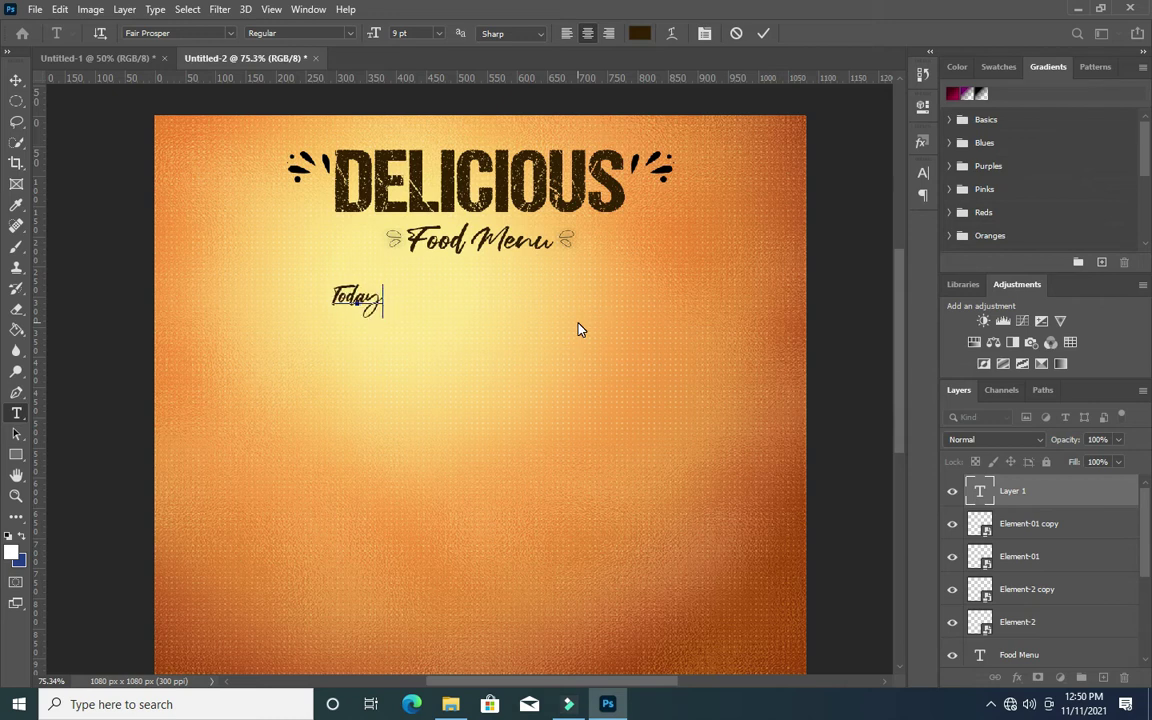
pyautogui.write("'")
pyautogui.press('BackSpace')
pyautogui.press('BackSpace')
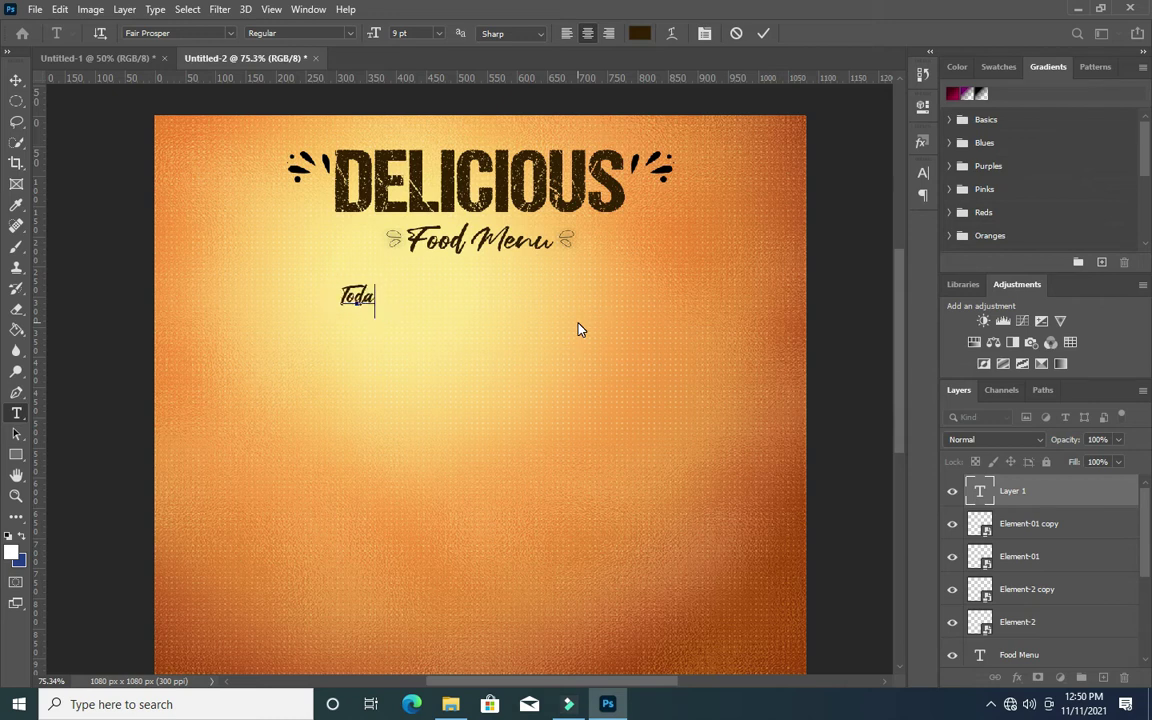
pyautogui.write("y's Best Deal")
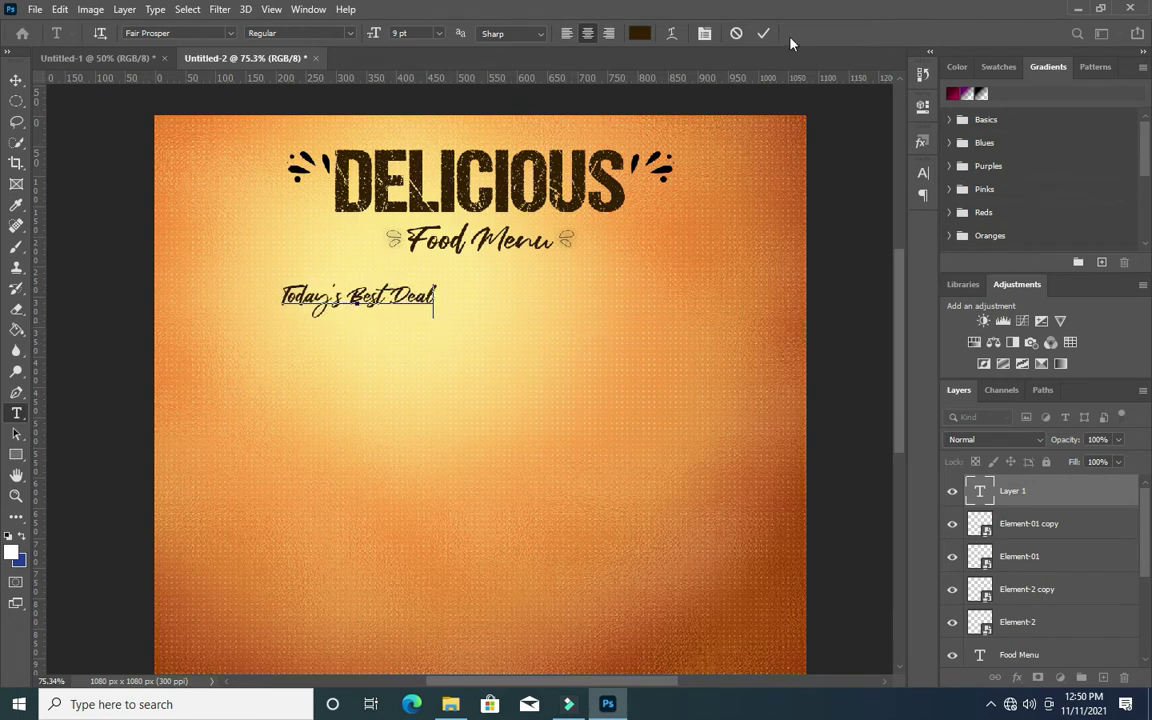
pyautogui.click(763, 33)
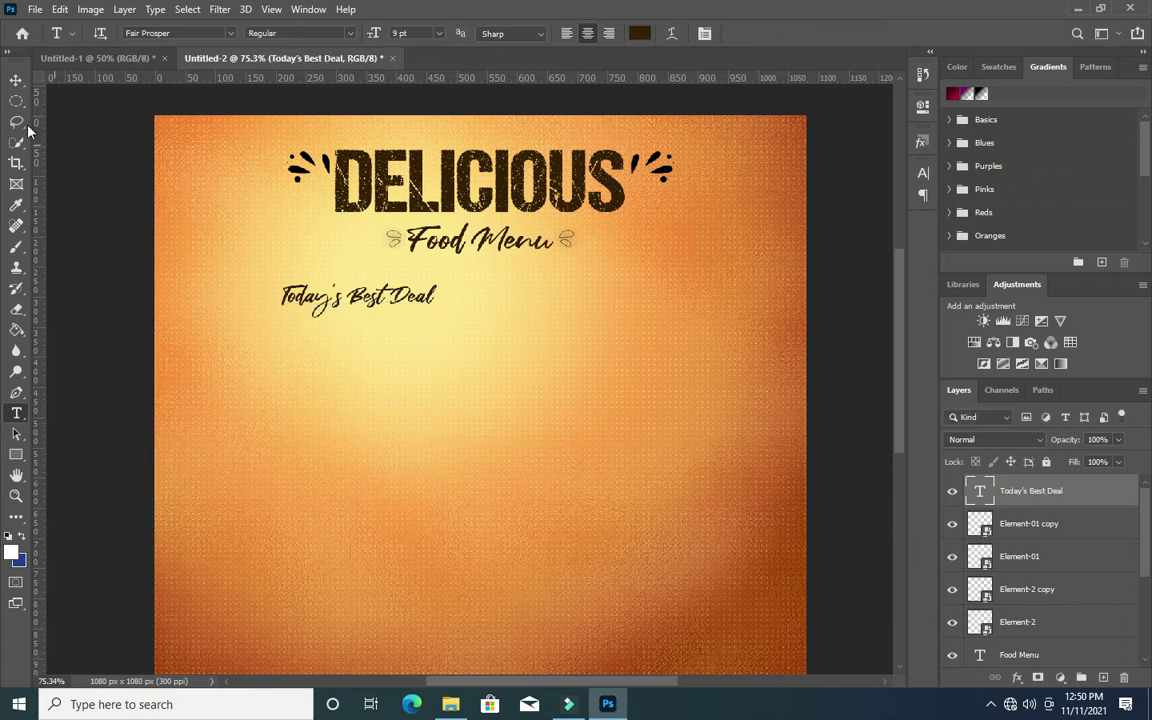
pyautogui.click(16, 80)
pyautogui.moveTo(378, 305); pyautogui.dragTo(491, 287)
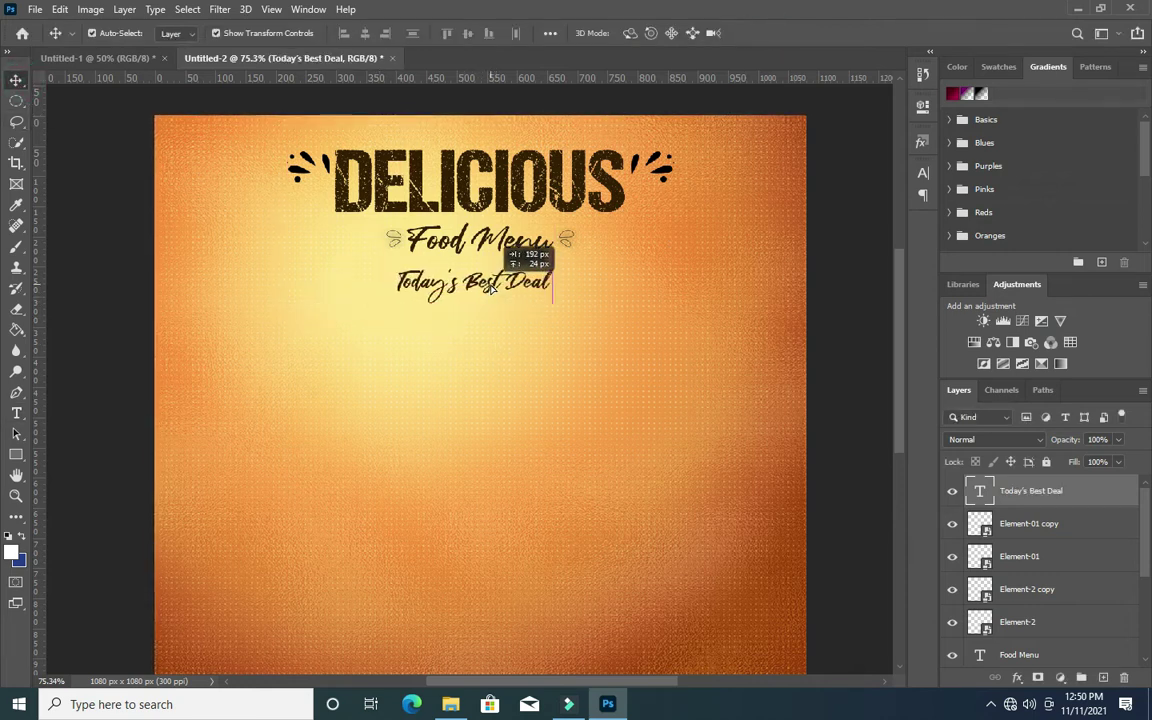
pyautogui.moveTo(491, 287); pyautogui.dragTo(497, 289)
# Step: Centre the DELICIOUS heading horizontally across the canvas
pyautogui.hotkey('ctrl', 'a')
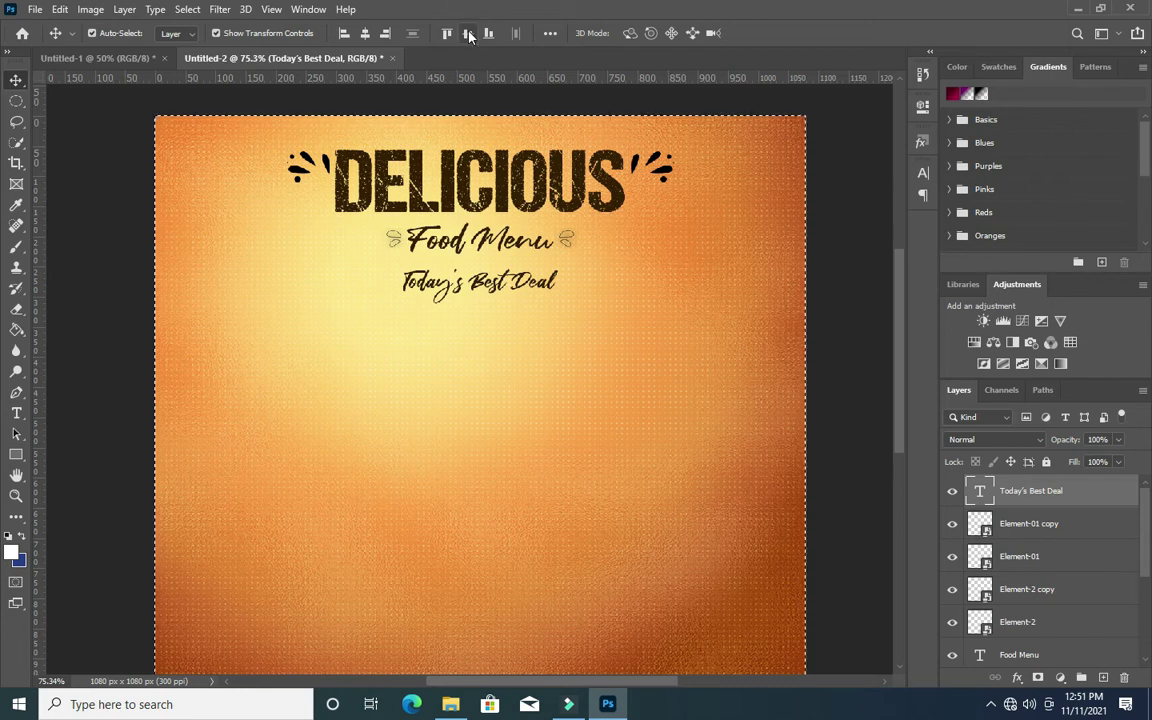
pyautogui.click(368, 33)
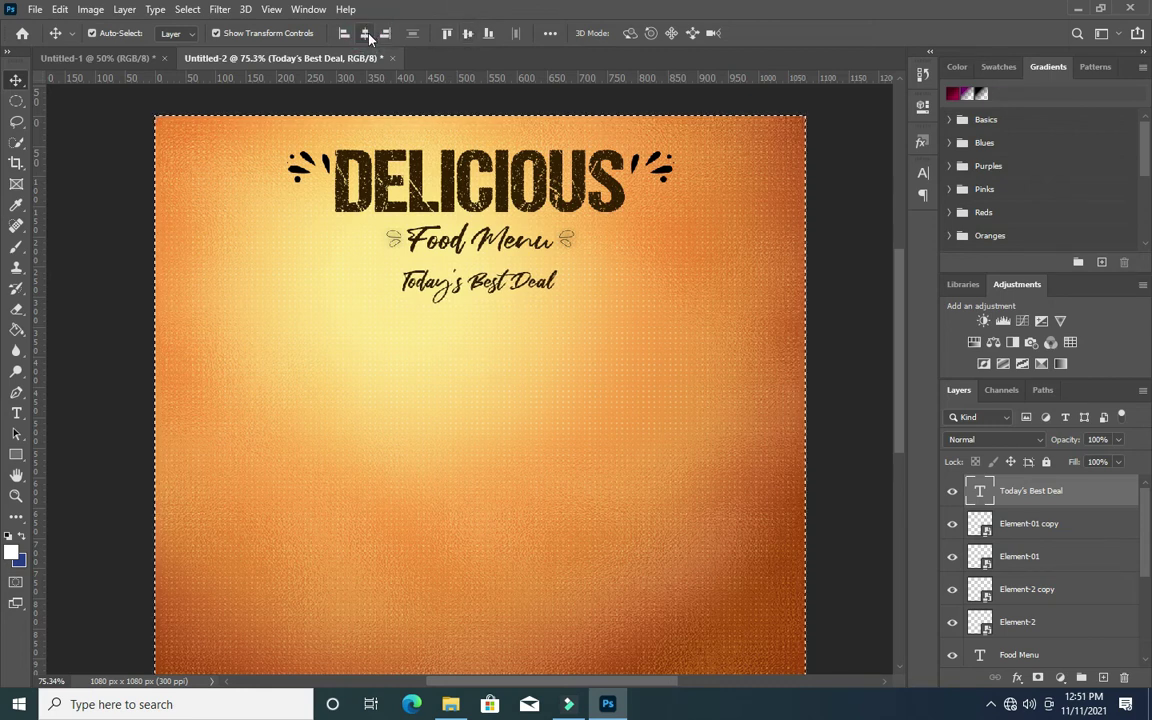
pyautogui.scroll(-1, 1028, 562)
pyautogui.click(1031, 620)
pyautogui.click(366, 33)
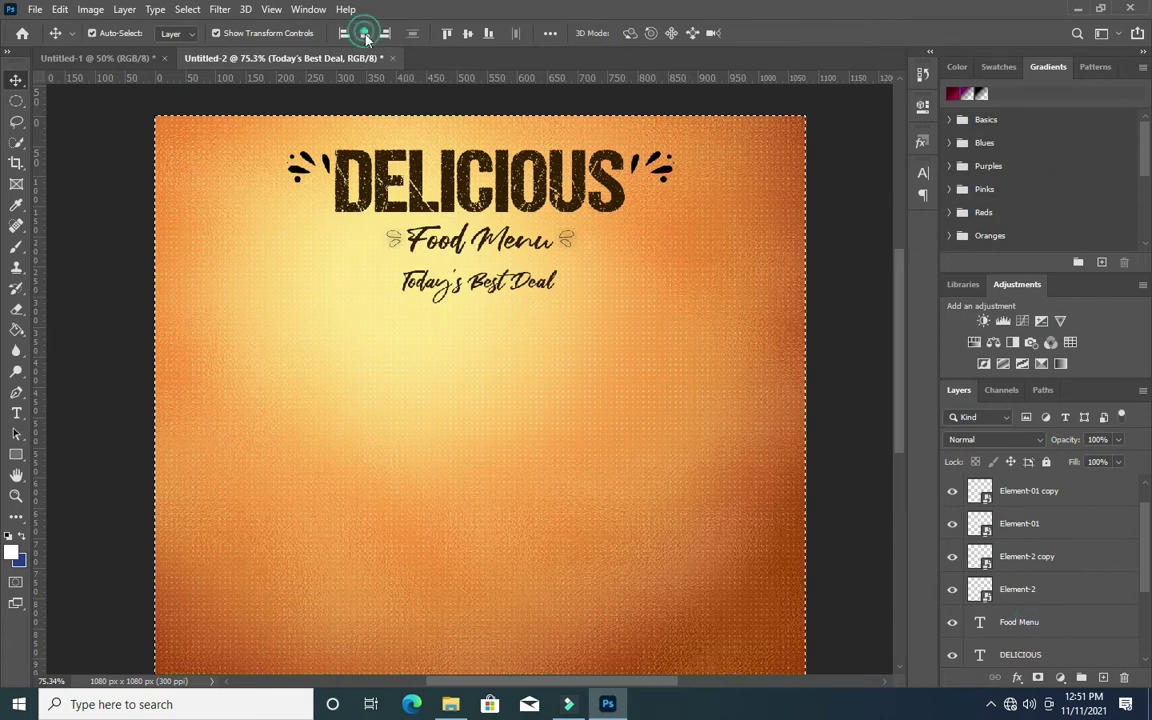
pyautogui.click(1027, 655)
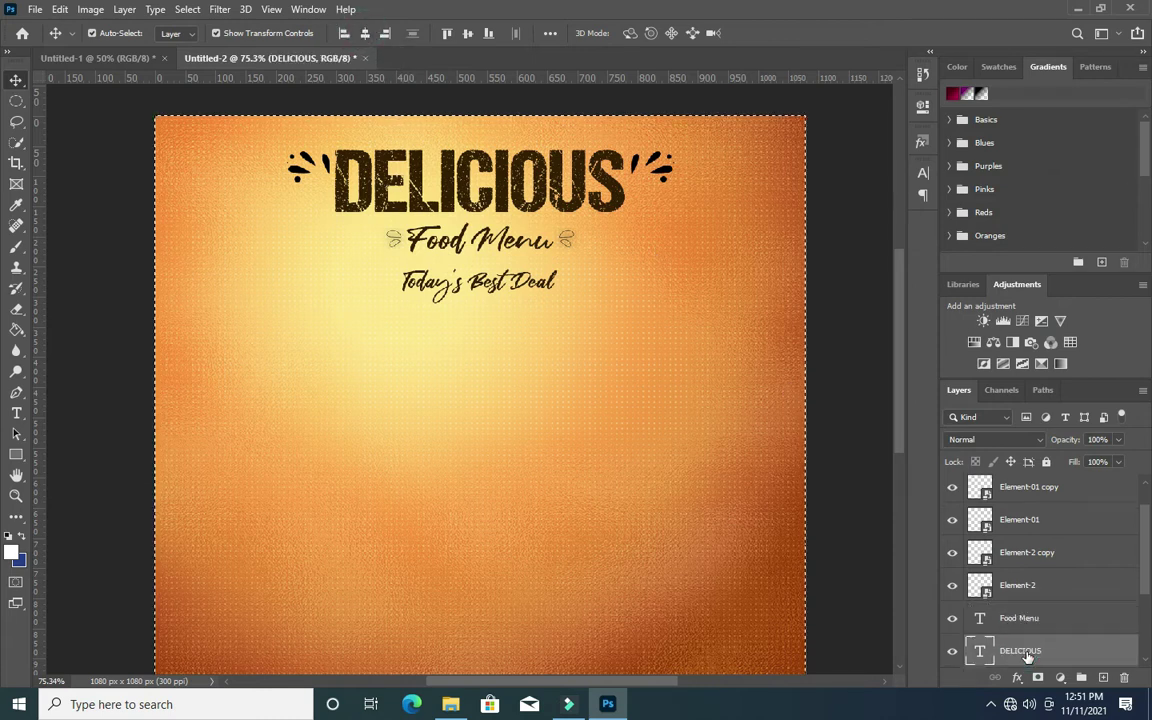
pyautogui.click(366, 33)
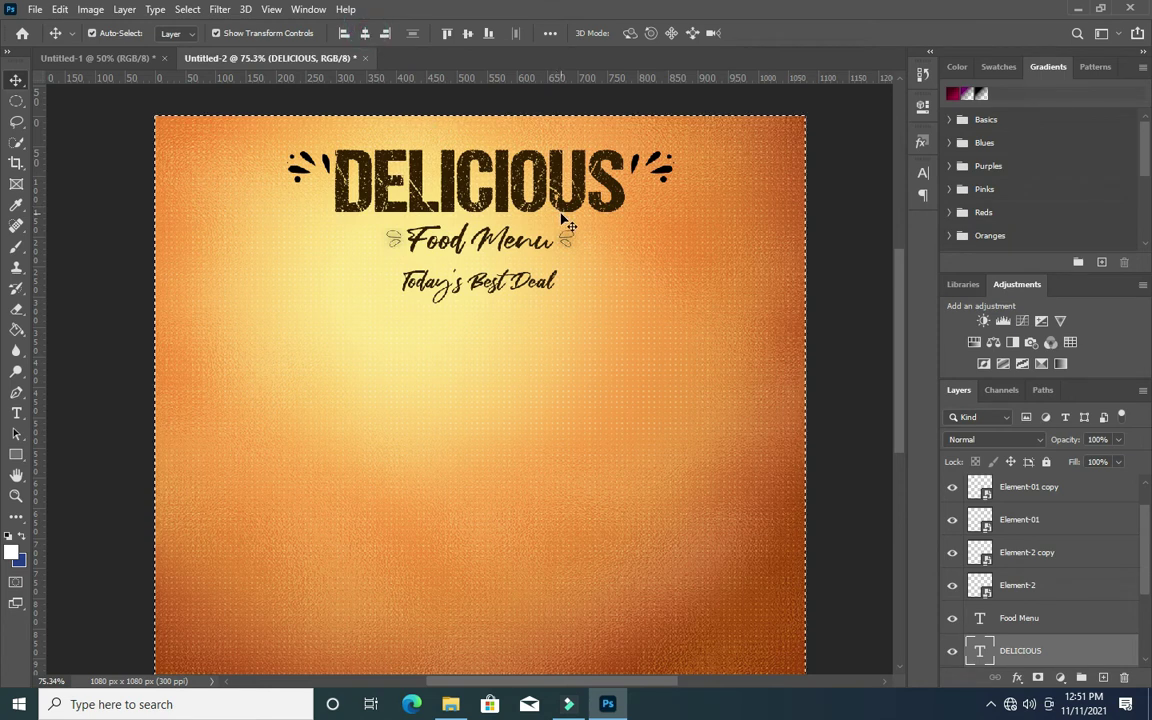
pyautogui.hotkey('ctrl', 'd')
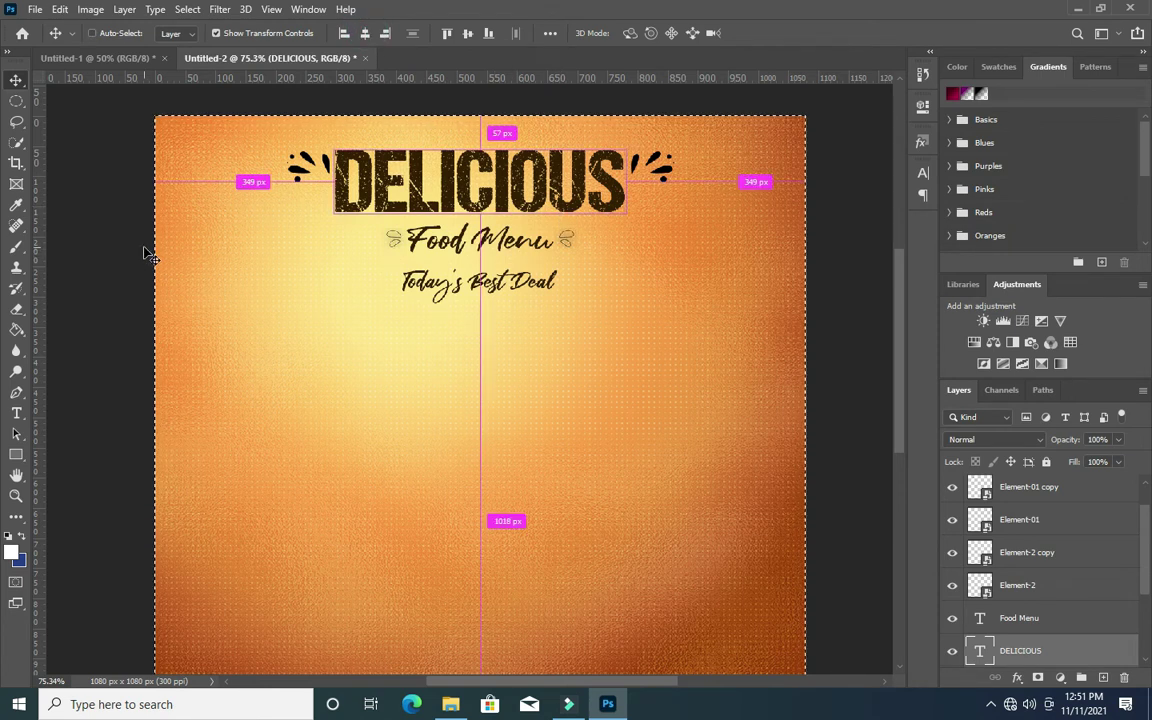
pyautogui.keyDown('ctrl'); pyautogui.click(812, 335); pyautogui.keyUp('ctrl')
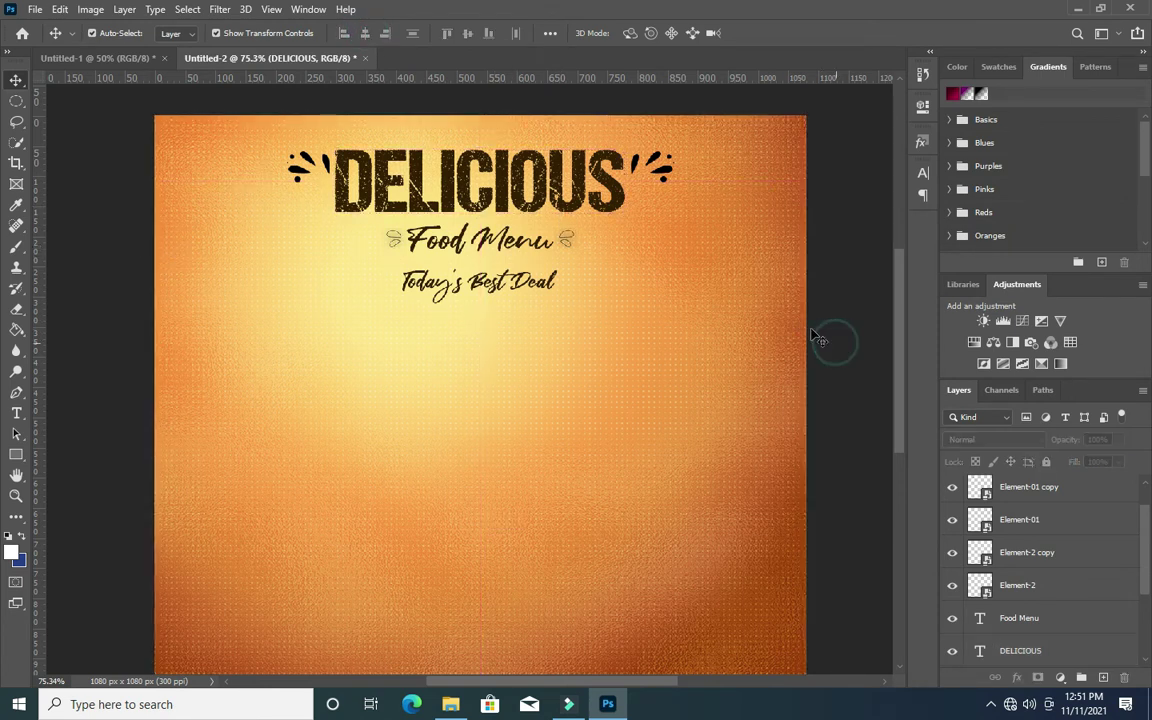
# Step: Nudge Today's Best Deal with arrow keys to sit snugly under Food Menu
pyautogui.click(500, 296)
pyautogui.press('Up')
pyautogui.press('Up')
pyautogui.press('Up')
pyautogui.press('Up')
pyautogui.press('Up')
pyautogui.press('Up')
pyautogui.press('Up')
pyautogui.press('Up')
pyautogui.press('Up')
pyautogui.press('Up')
pyautogui.press('Up')
pyautogui.press('Up')
pyautogui.click(841, 311)
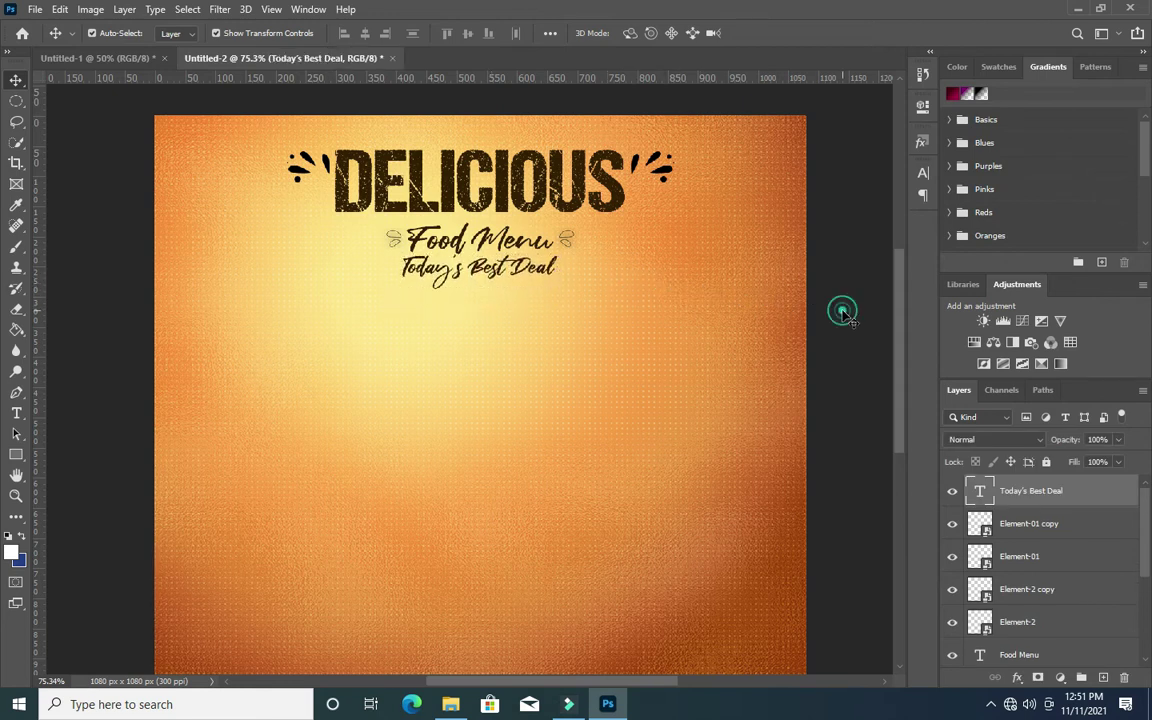
pyautogui.click(468, 280)
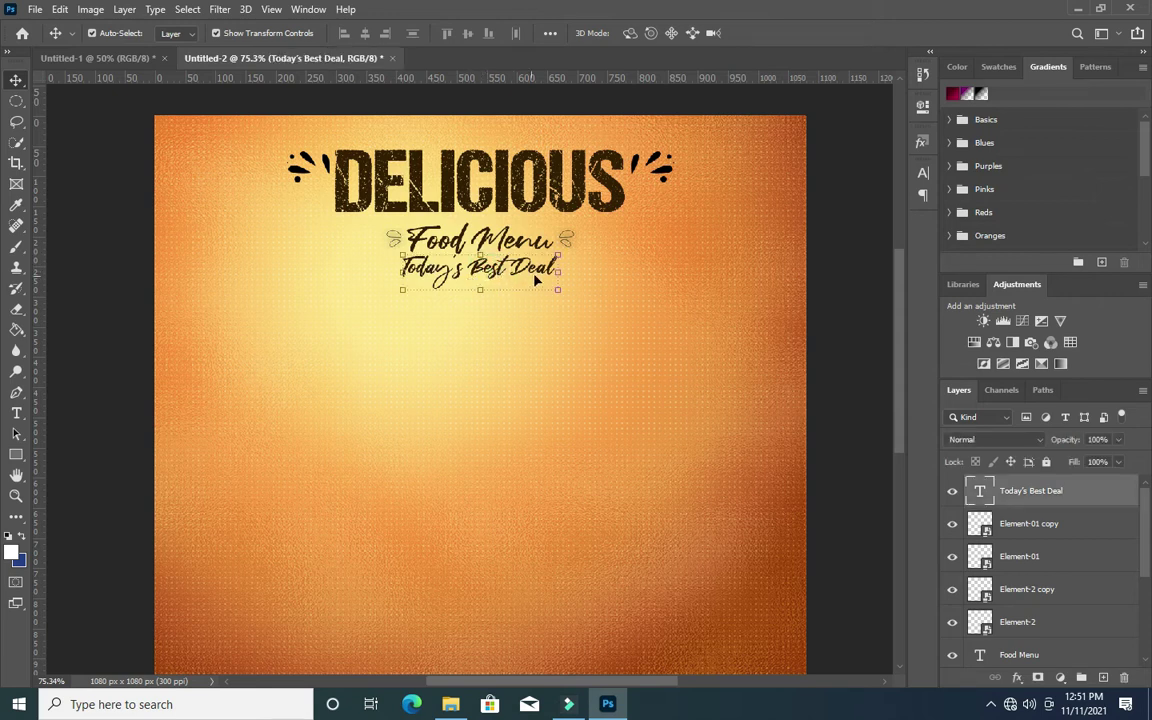
pyautogui.press('Down')
pyautogui.press('Down')
pyautogui.press('Down')
pyautogui.press('Down')
pyautogui.press('Down')
pyautogui.press('Down')
pyautogui.press('Down')
pyautogui.press('Down')
pyautogui.press('Down')
pyautogui.click(845, 302)
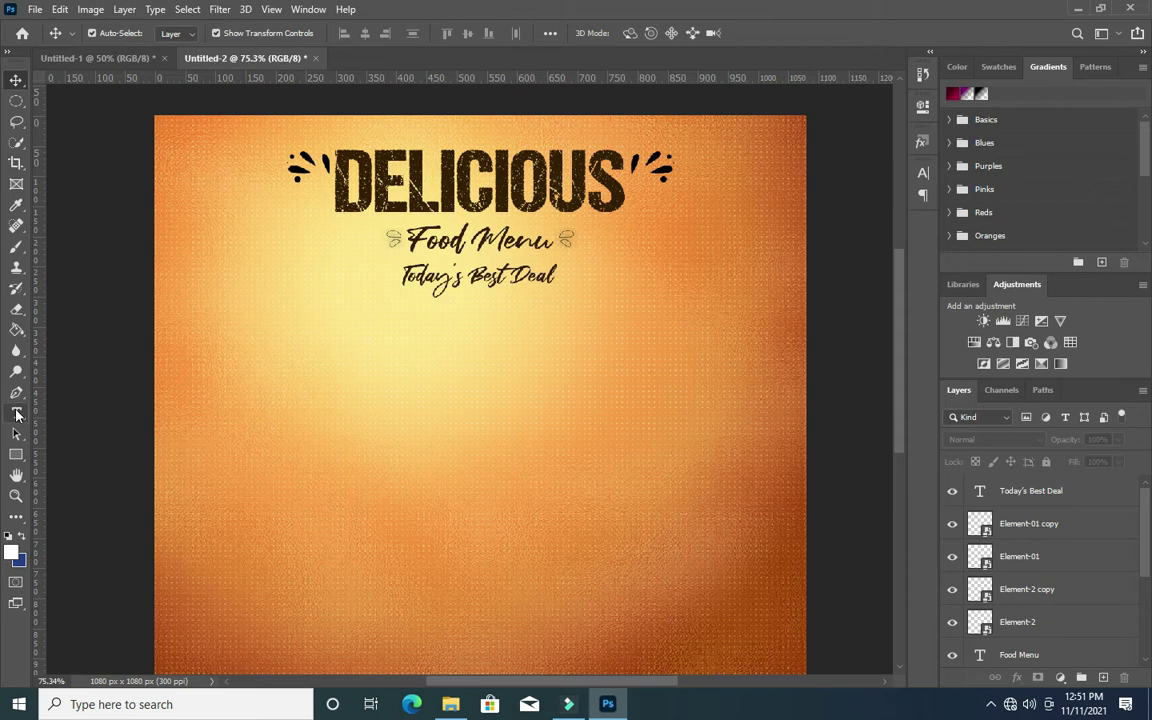
# Step: Duplicate Today's Best Deal below itself and set the copy's font to Montserrat Bold
pyautogui.click(443, 284)
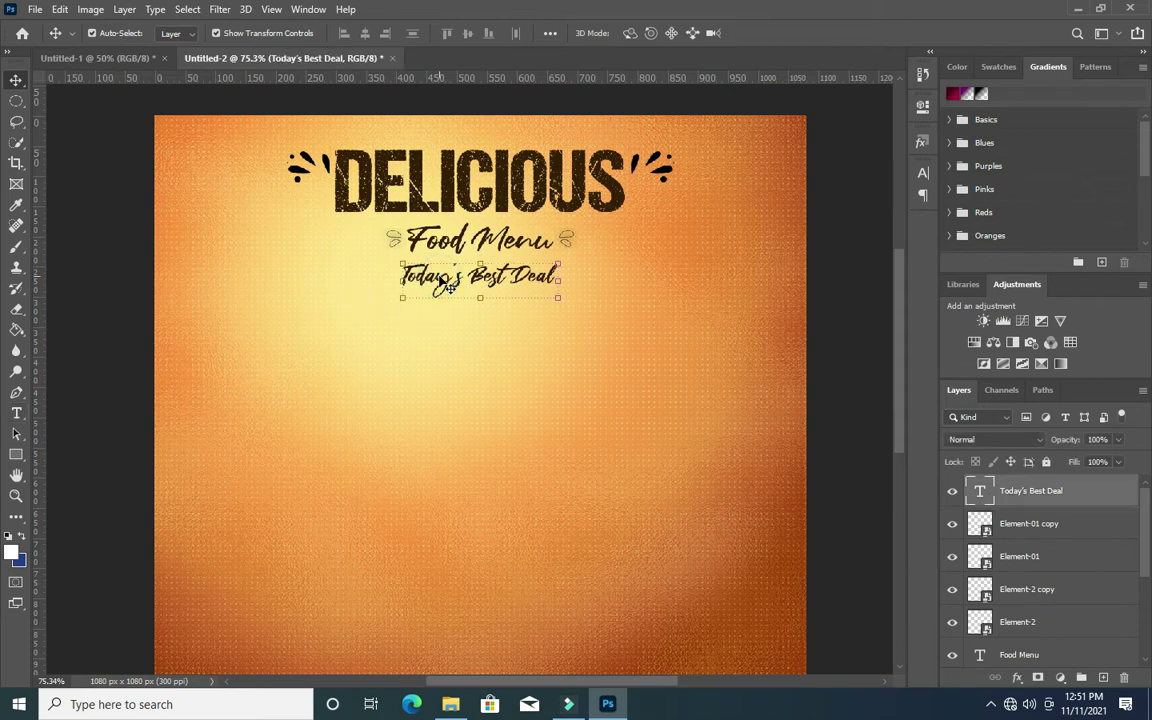
pyautogui.moveTo(443, 284)
pyautogui.mouseDown()
pyautogui.moveTo(476, 281)
pyautogui.moveTo(485, 333)
pyautogui.mouseUp()
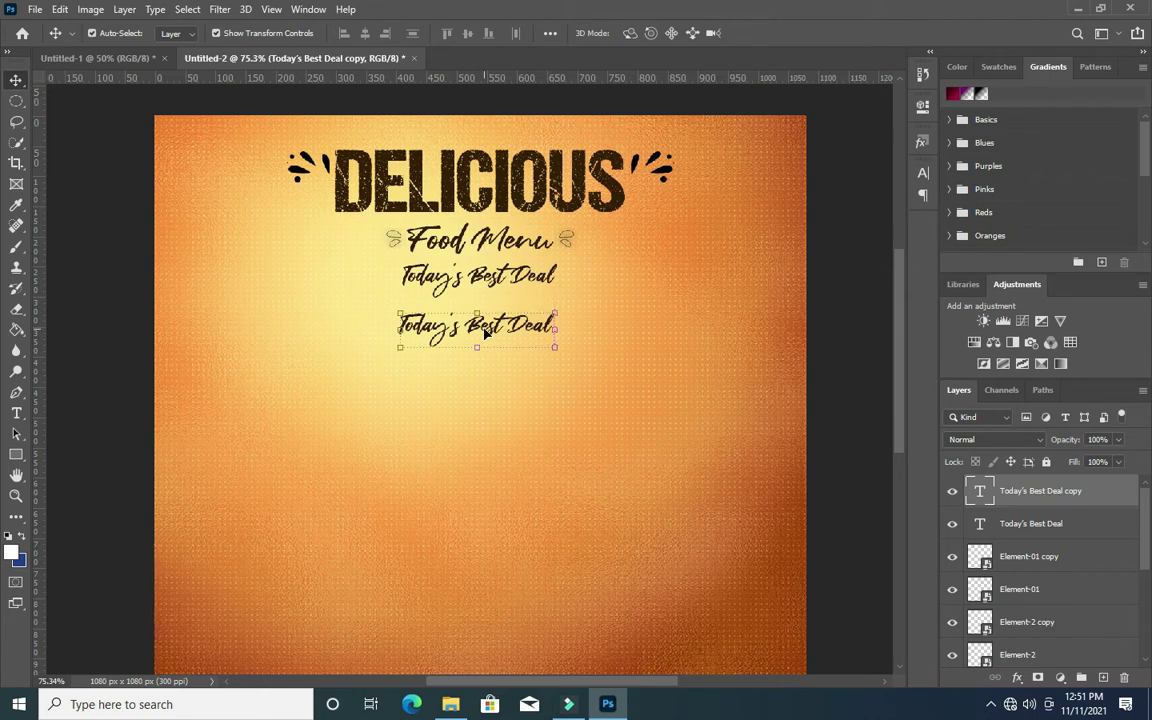
pyautogui.press('t')
pyautogui.click(485, 333)
pyautogui.hotkey('ctrl', 'a')
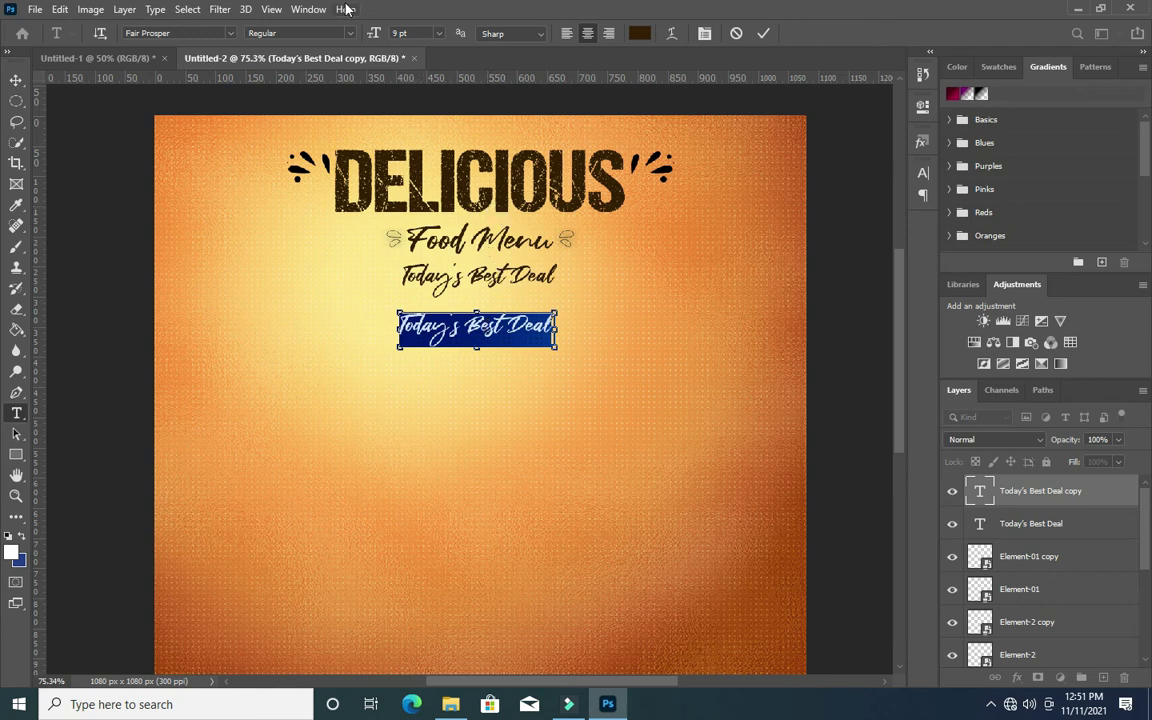
pyautogui.click(232, 37)
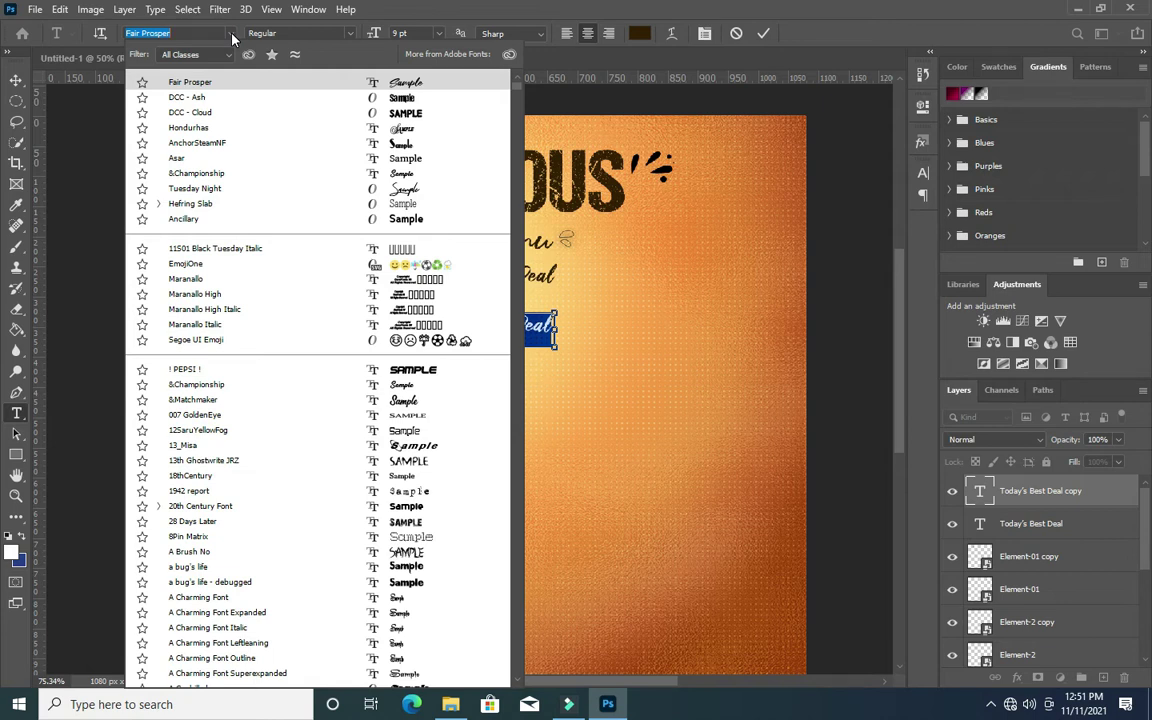
pyautogui.write('ru')
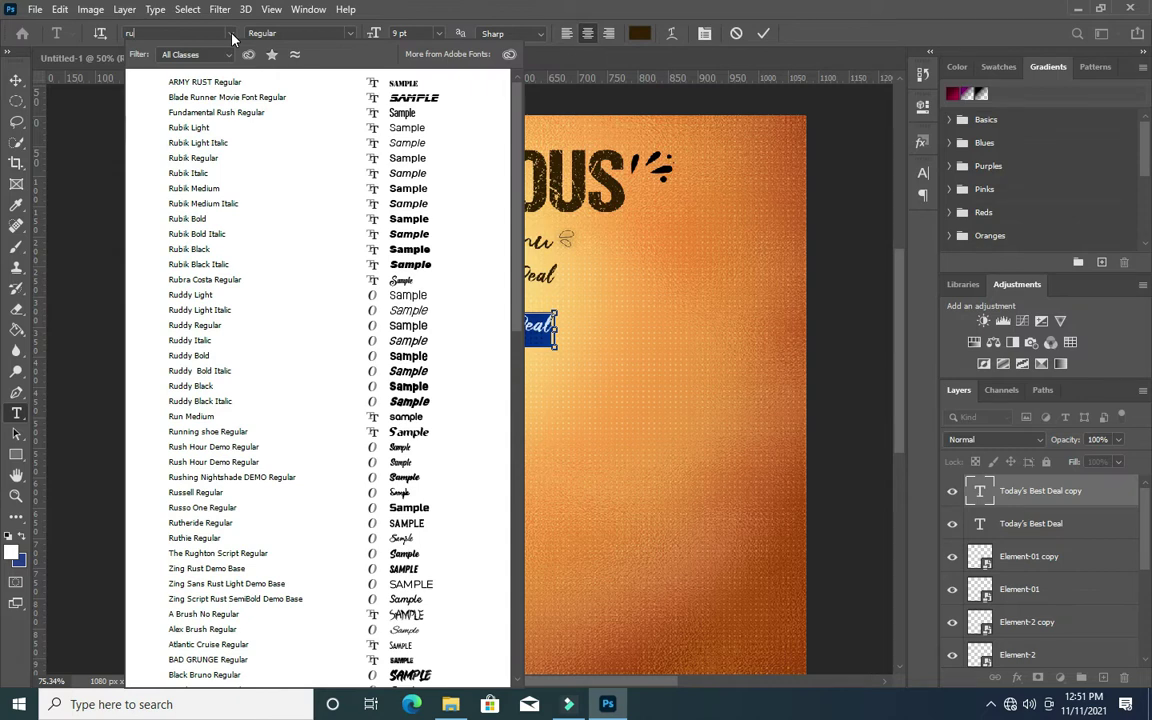
pyautogui.press('BackSpace')
pyautogui.press('BackSpace')
pyautogui.write('mon')
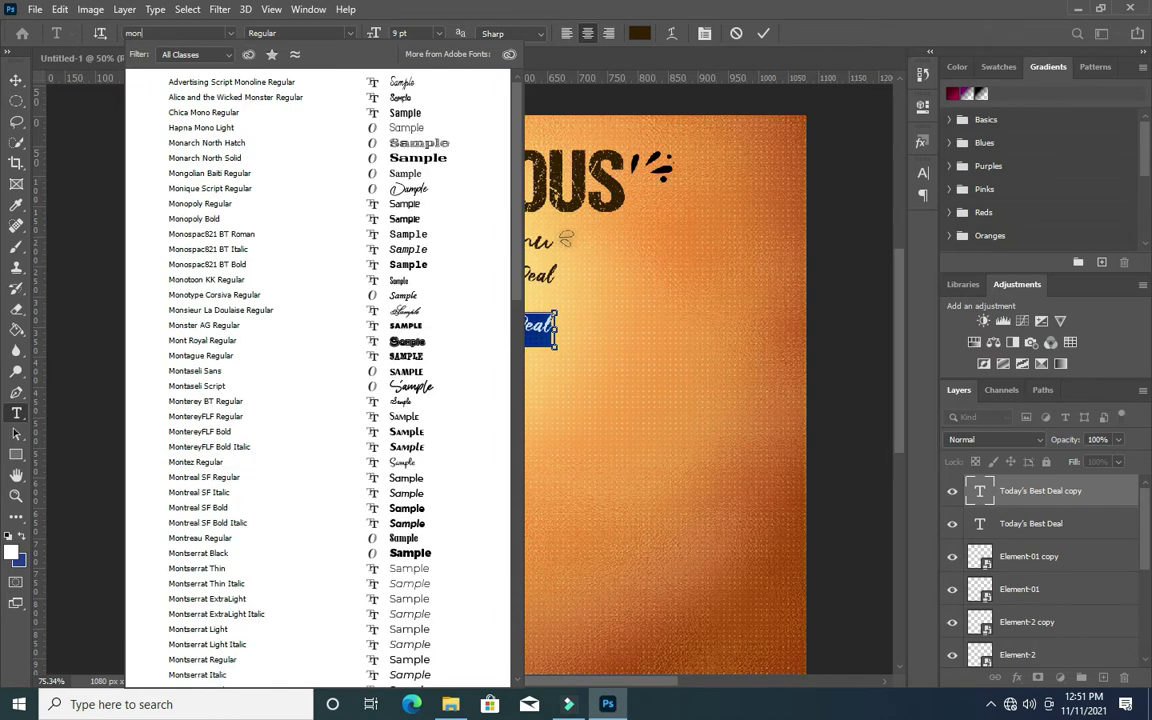
pyautogui.write('t')
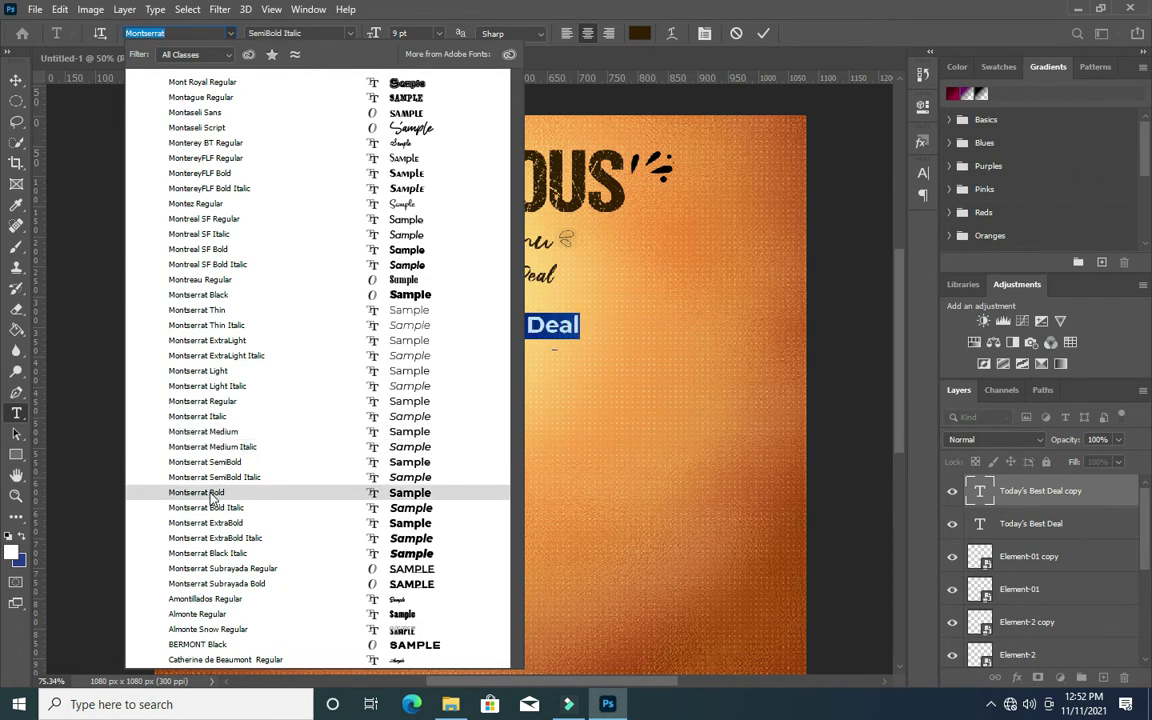
pyautogui.press('Escape')
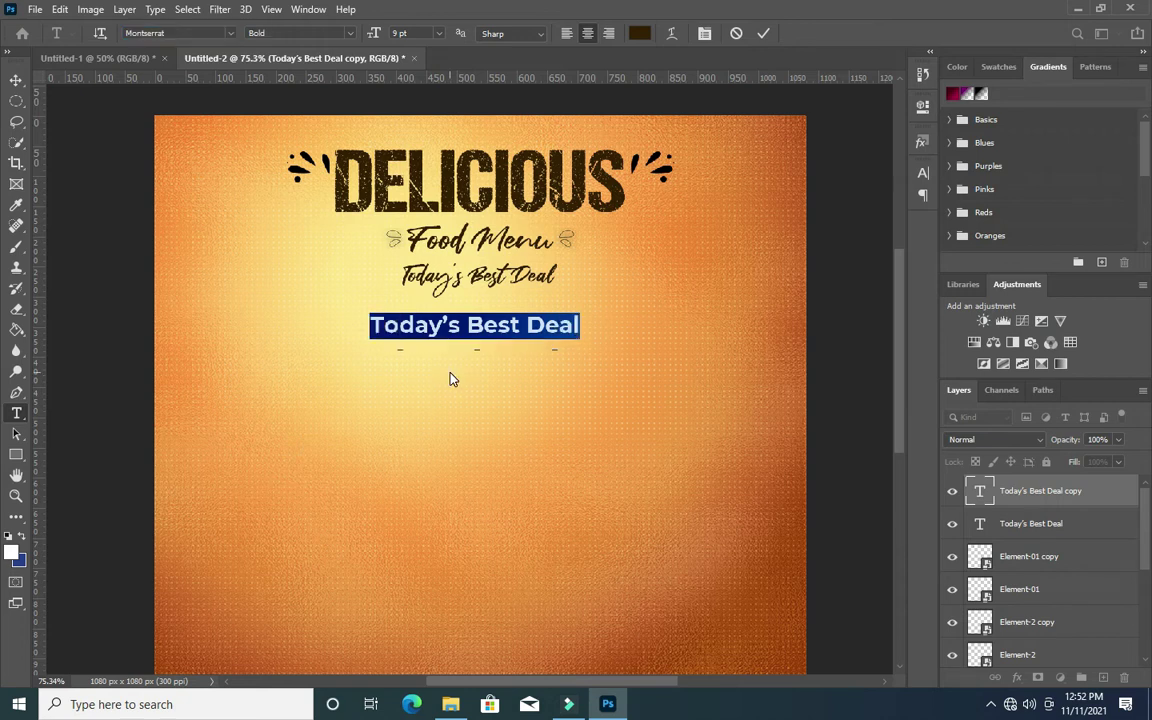
# Step: Retype the copied line as "Now available within Abuja FCT Capital"
pyautogui.write('Now available within ')
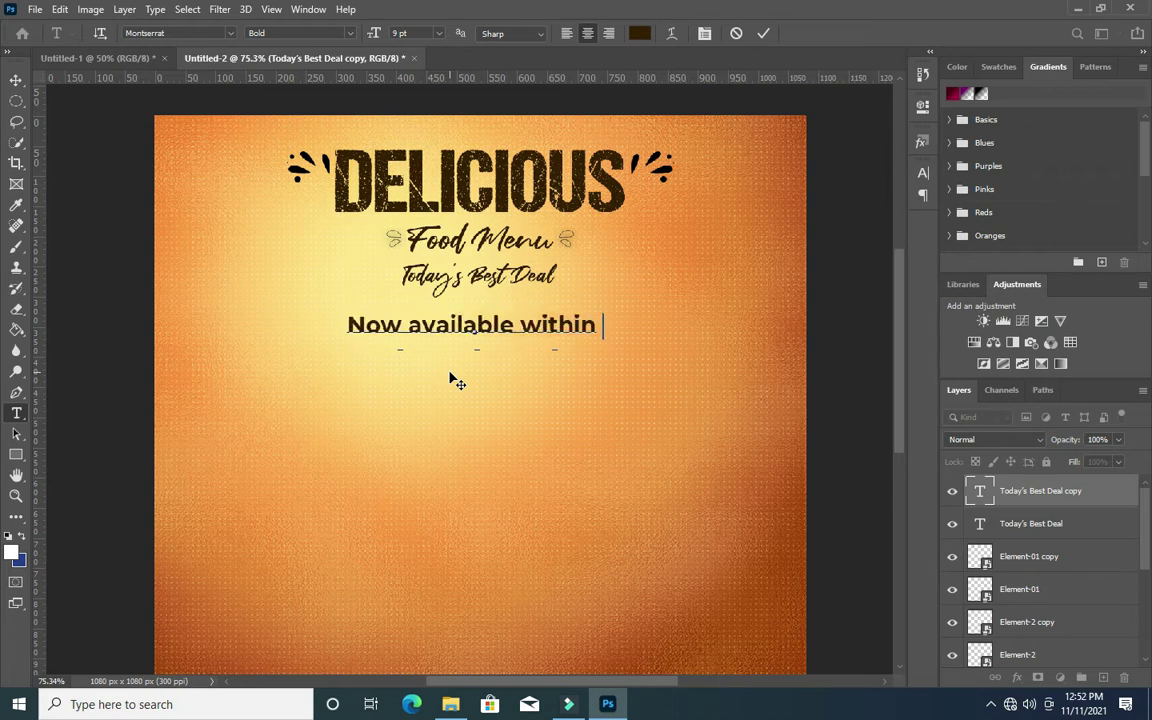
pyautogui.write('Abuaj')
pyautogui.press('BackSpace')
pyautogui.press('BackSpace')
pyautogui.write('ja ')
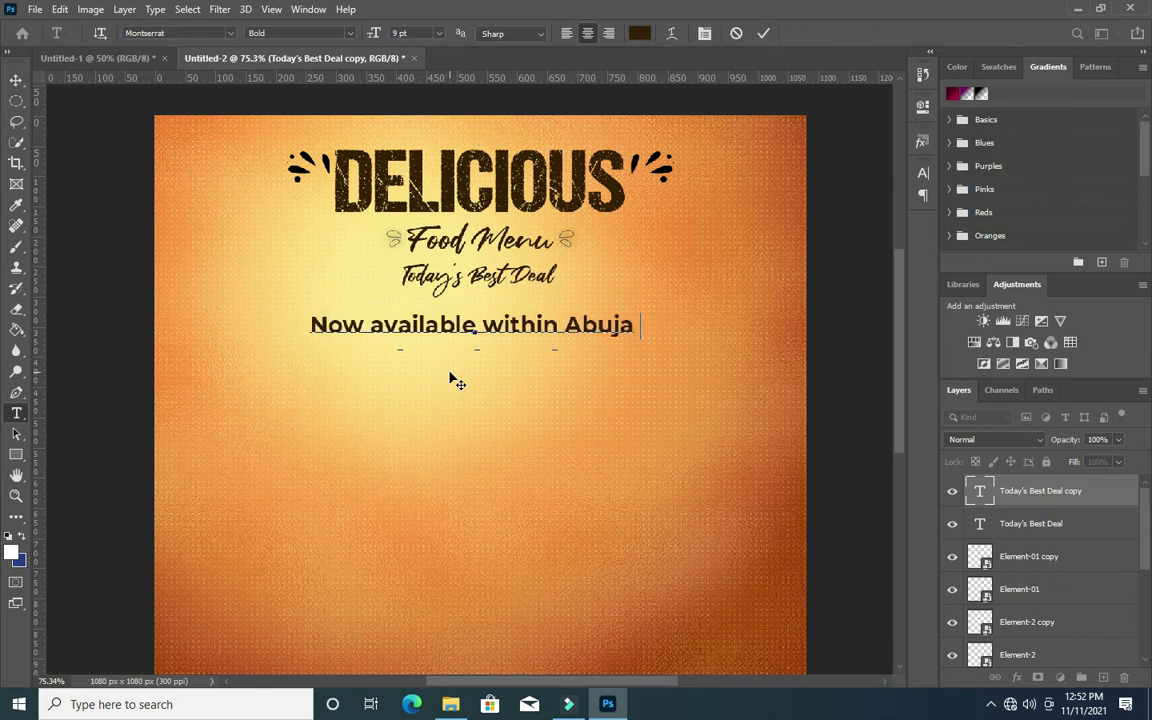
pyautogui.write('f')
pyautogui.press('BackSpace')
pyautogui.write('FCT')
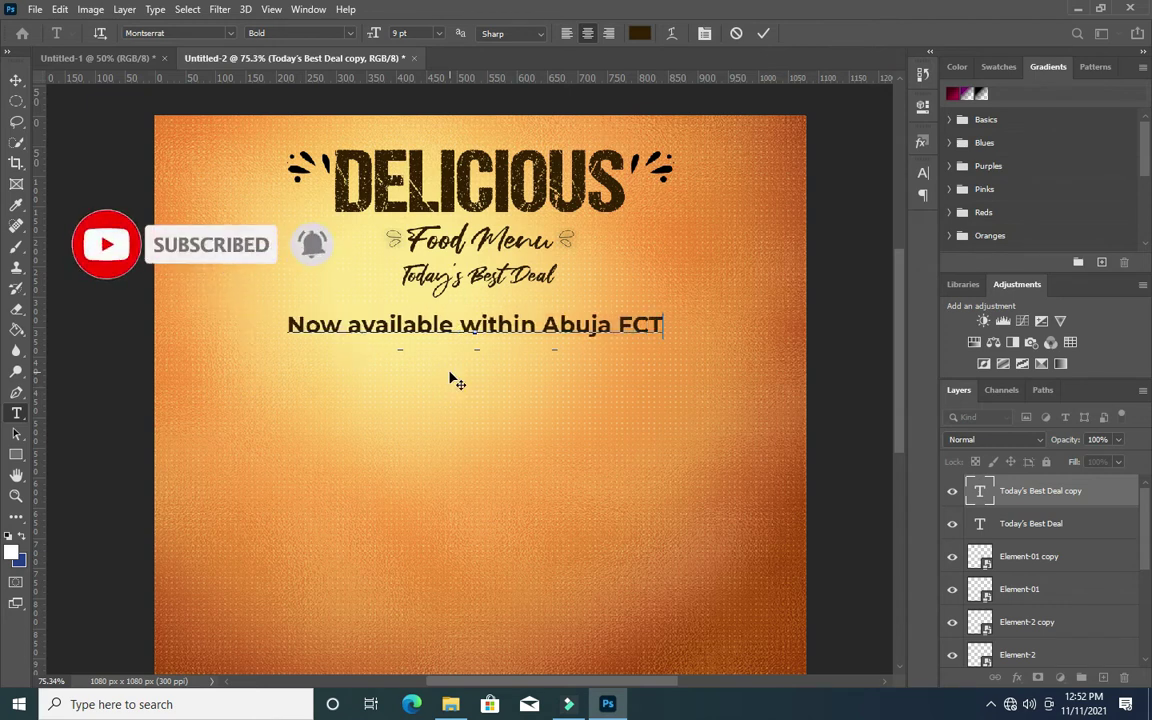
pyautogui.write(' Capital')
# Step: Scale the Now available line to about 62.67% and centre it beneath Today's Best Deal
pyautogui.click(763, 33)
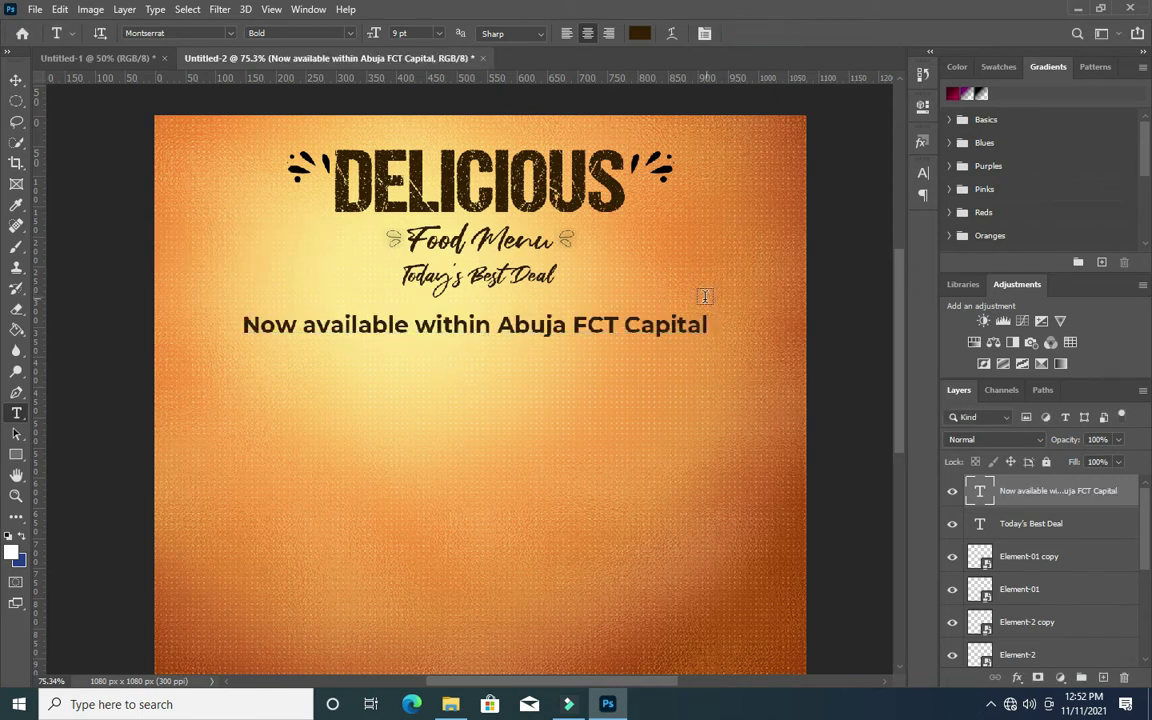
pyautogui.press('v')
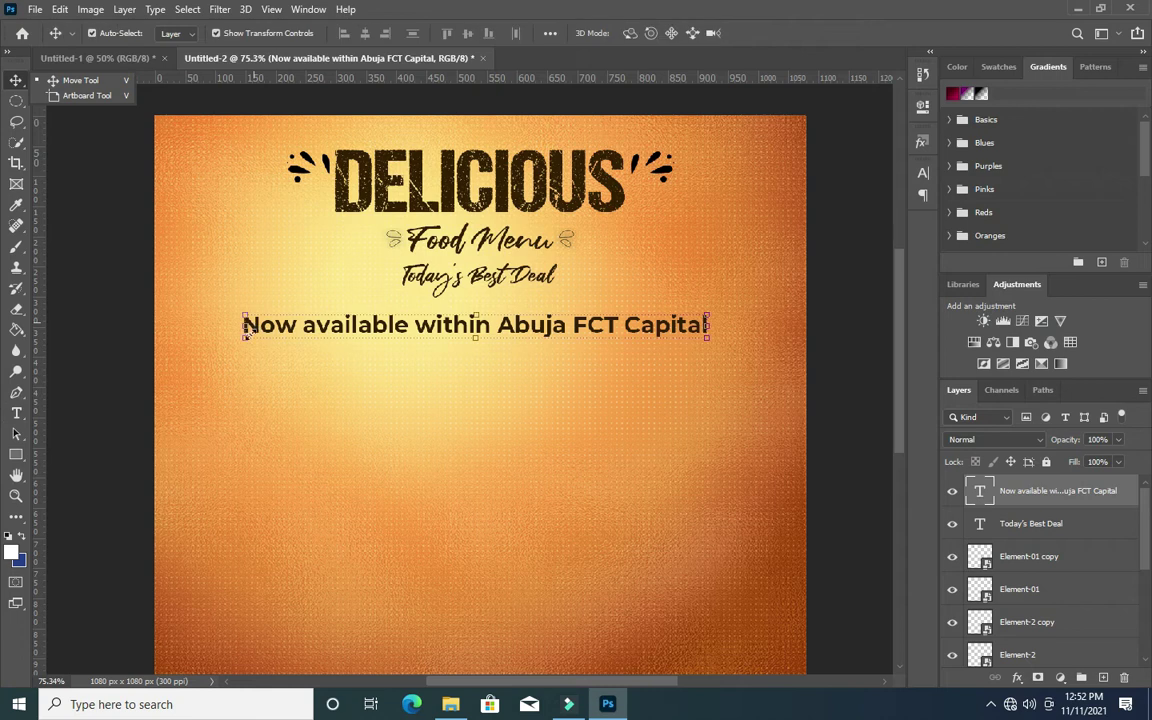
pyautogui.moveTo(244, 336); pyautogui.dragTo(328, 325)
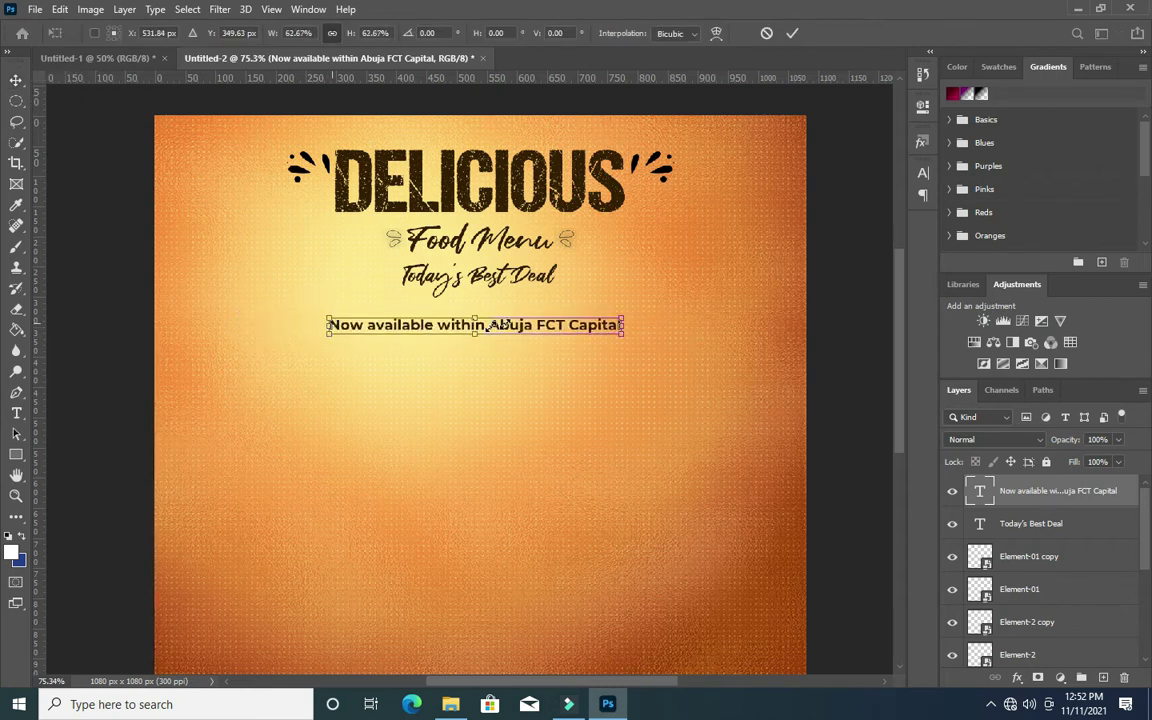
pyautogui.click(519, 328)
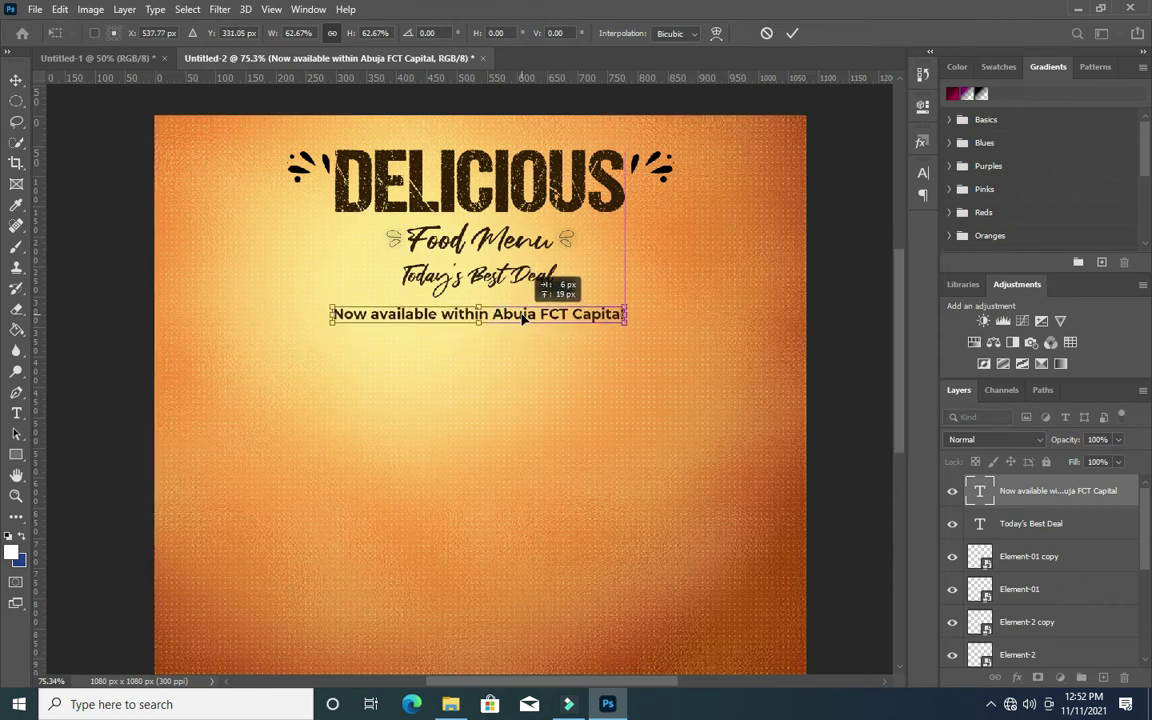
pyautogui.moveTo(521, 318); pyautogui.dragTo(525, 321)
pyautogui.click(800, 33)
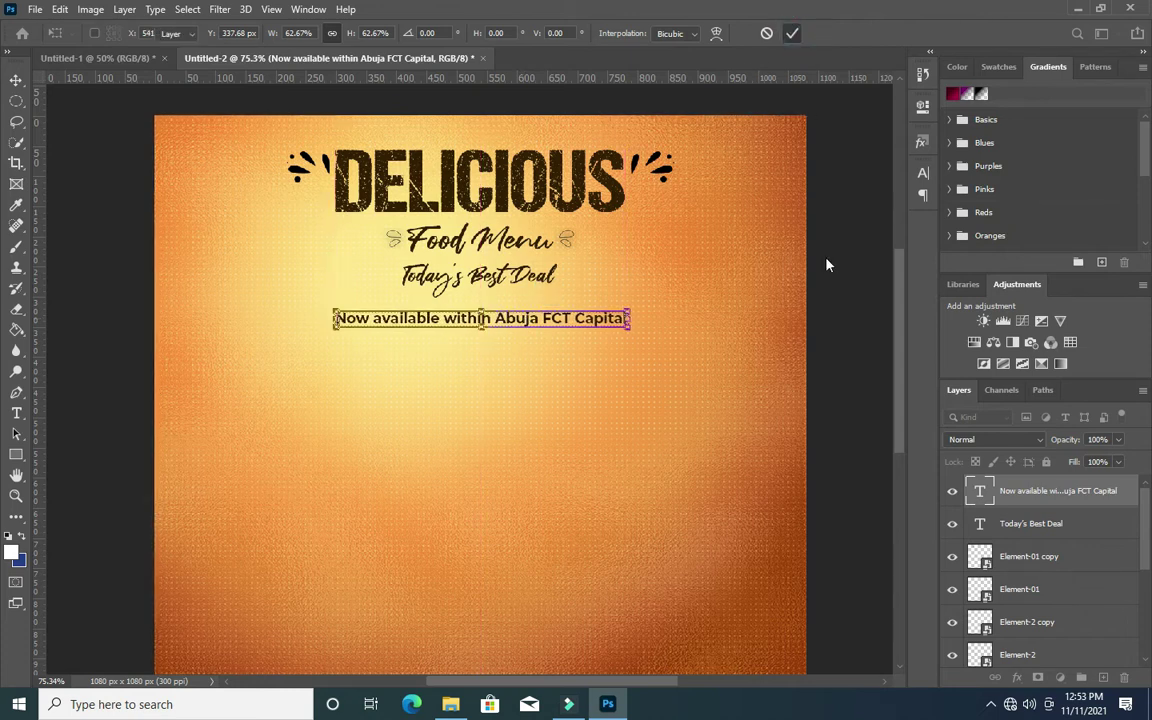
pyautogui.hotkey('ctrl', '-')
# Step: Bring the plate, table and garnish layers from Untitled-1 into the menu document
pyautogui.scroll(-1, 516, 332)
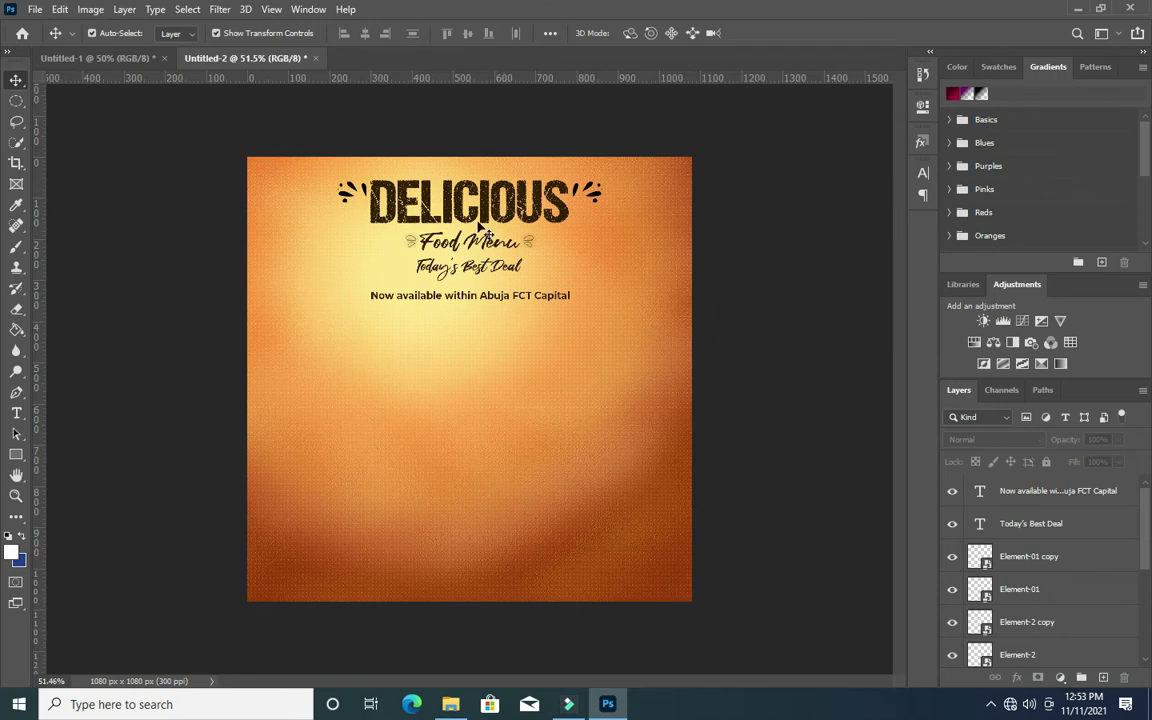
pyautogui.click(103, 60)
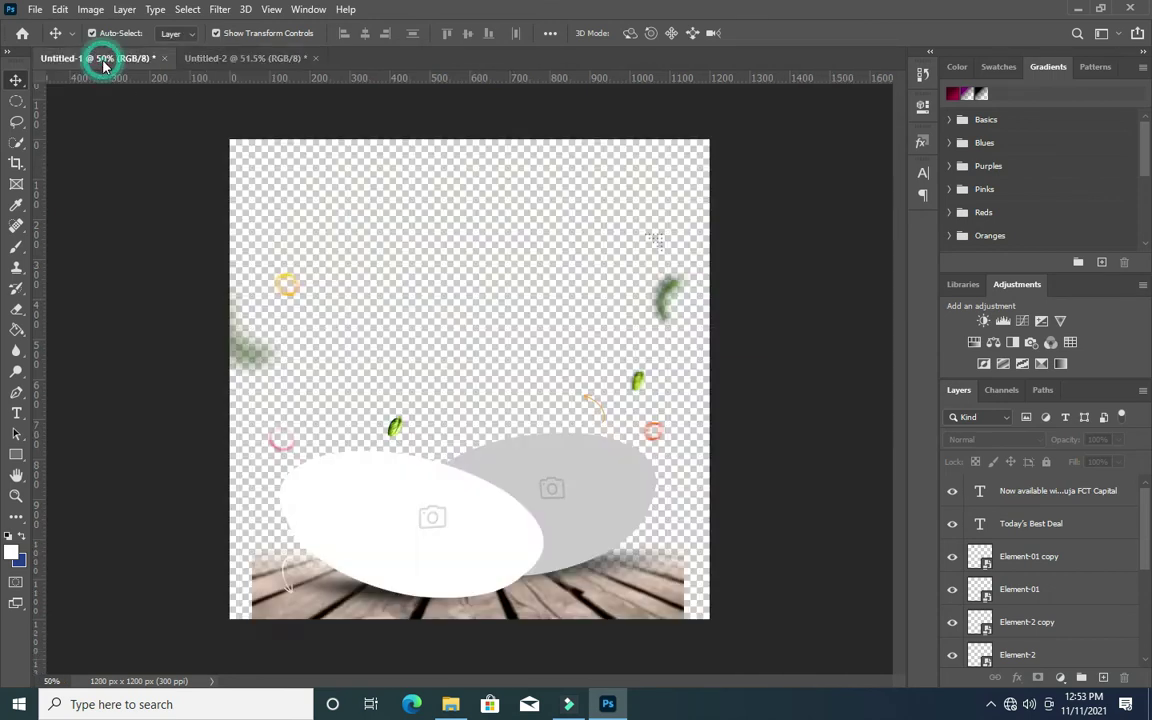
pyautogui.moveTo(128, 149); pyautogui.dragTo(818, 703)
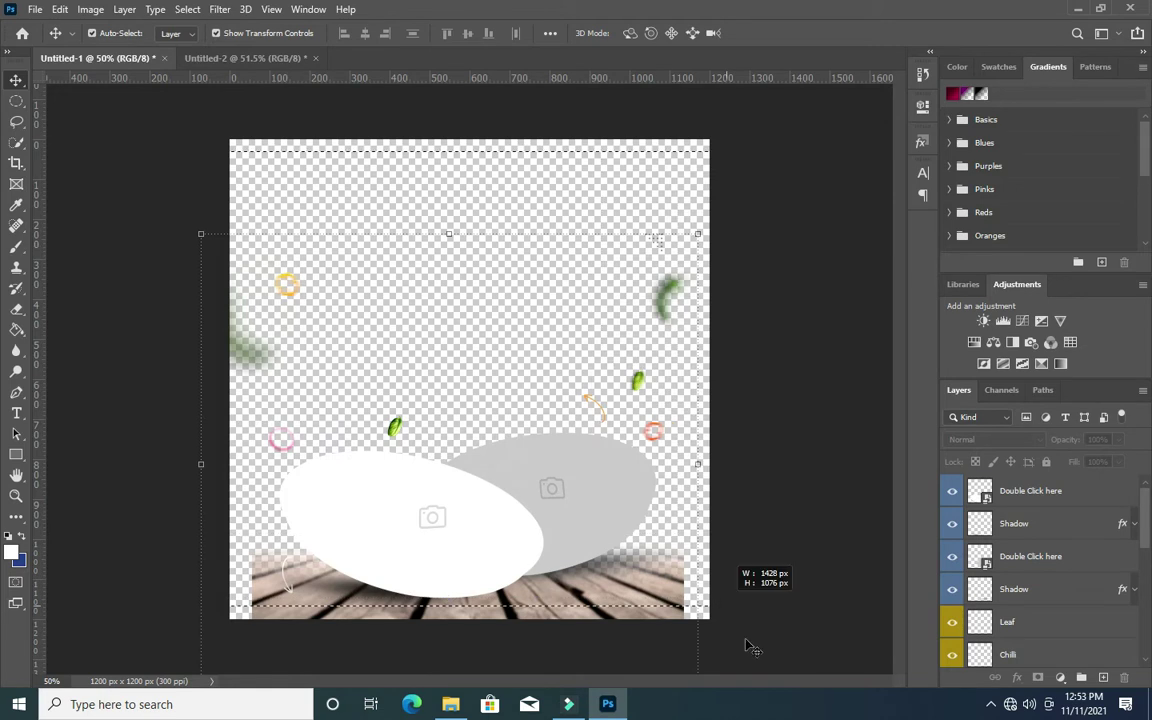
pyautogui.click(517, 491)
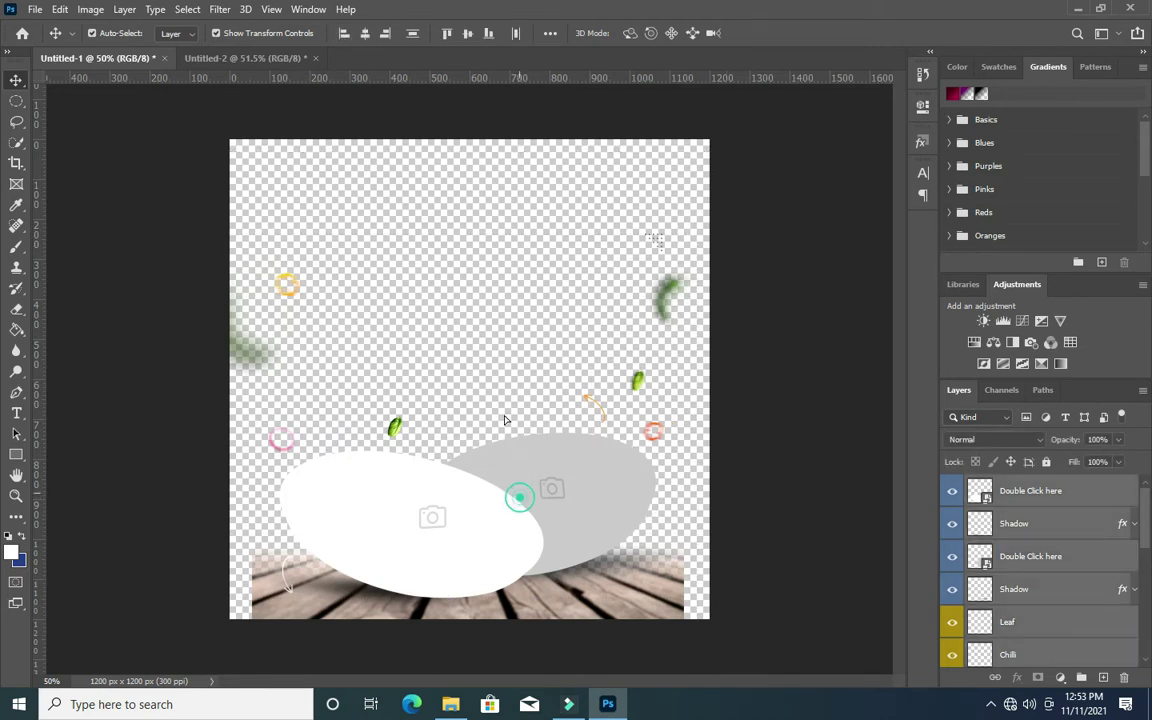
pyautogui.moveTo(264, 57); pyautogui.dragTo(261, 57)
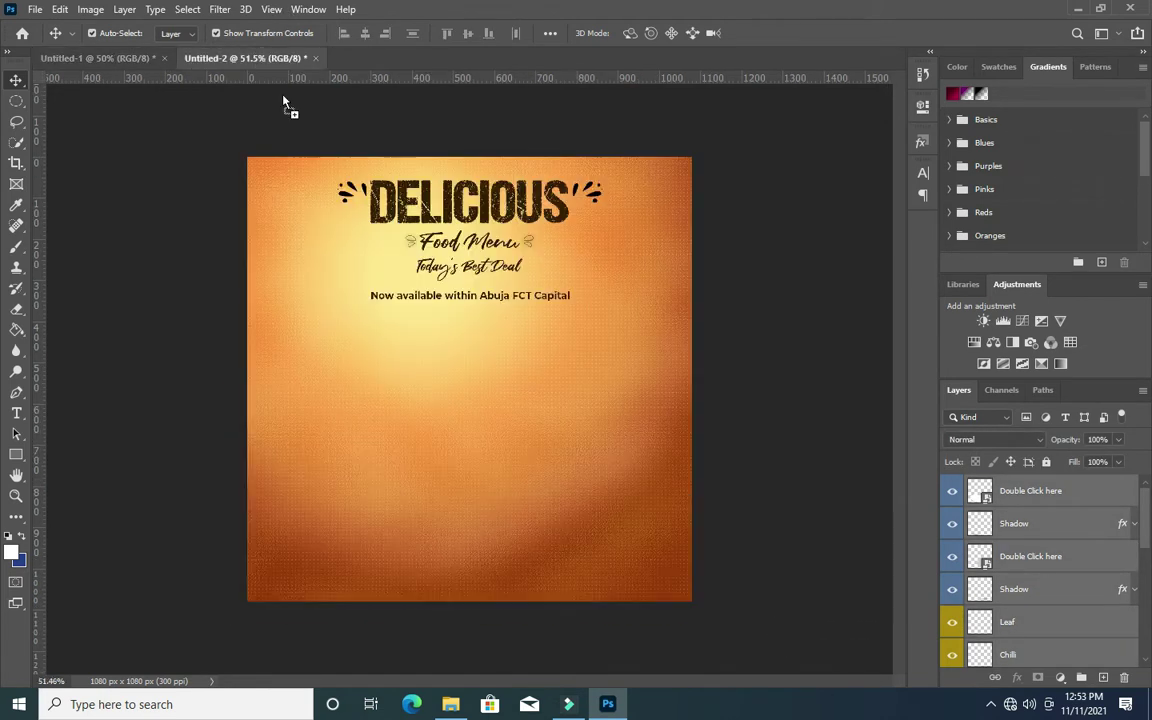
pyautogui.moveTo(464, 404); pyautogui.dragTo(469, 402)
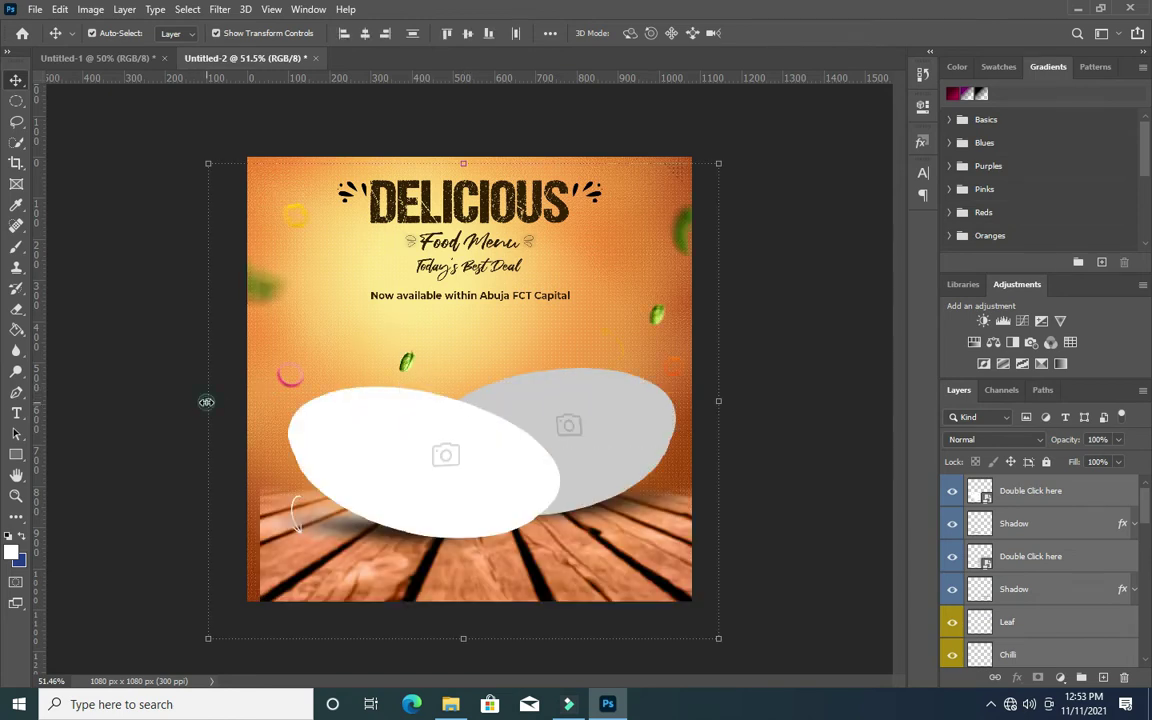
# Step: Position and scale the artwork to 103.22% so it overfills the canvas, then select the Double Click here layer
pyautogui.moveTo(206, 402); pyautogui.dragTo(249, 402)
pyautogui.moveTo(394, 323)
pyautogui.mouseDown()
pyautogui.moveTo(408, 368)
pyautogui.moveTo(426, 329)
pyautogui.mouseUp()
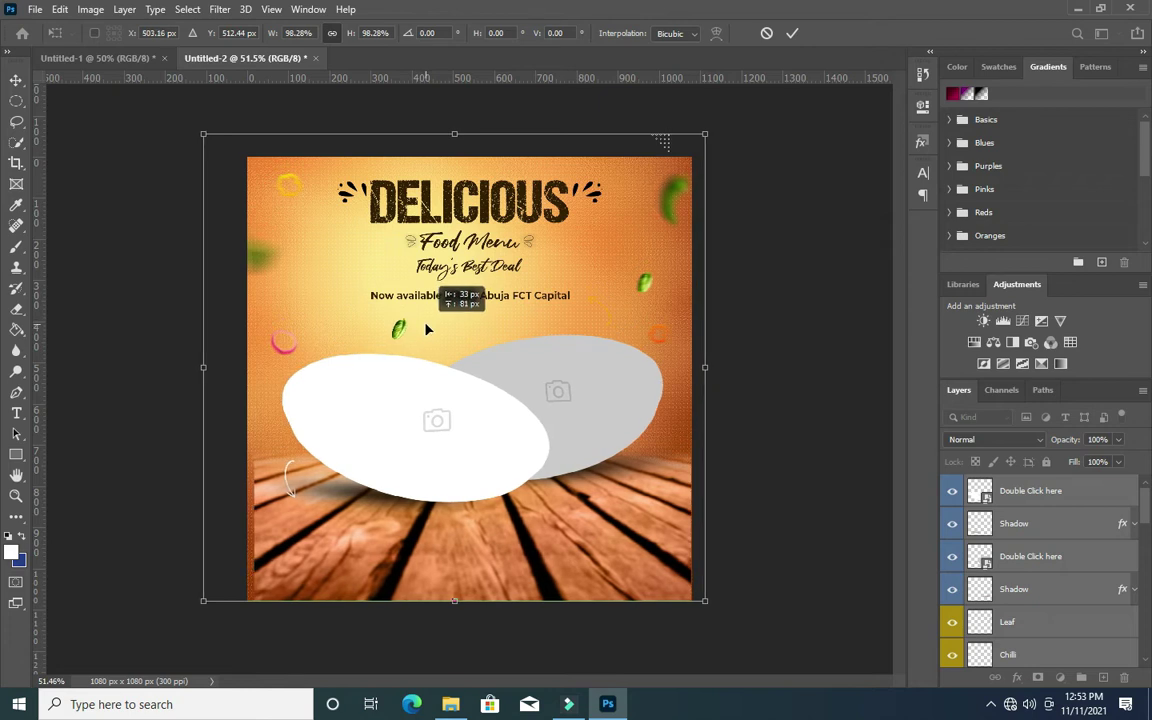
pyautogui.moveTo(426, 329); pyautogui.dragTo(427, 329)
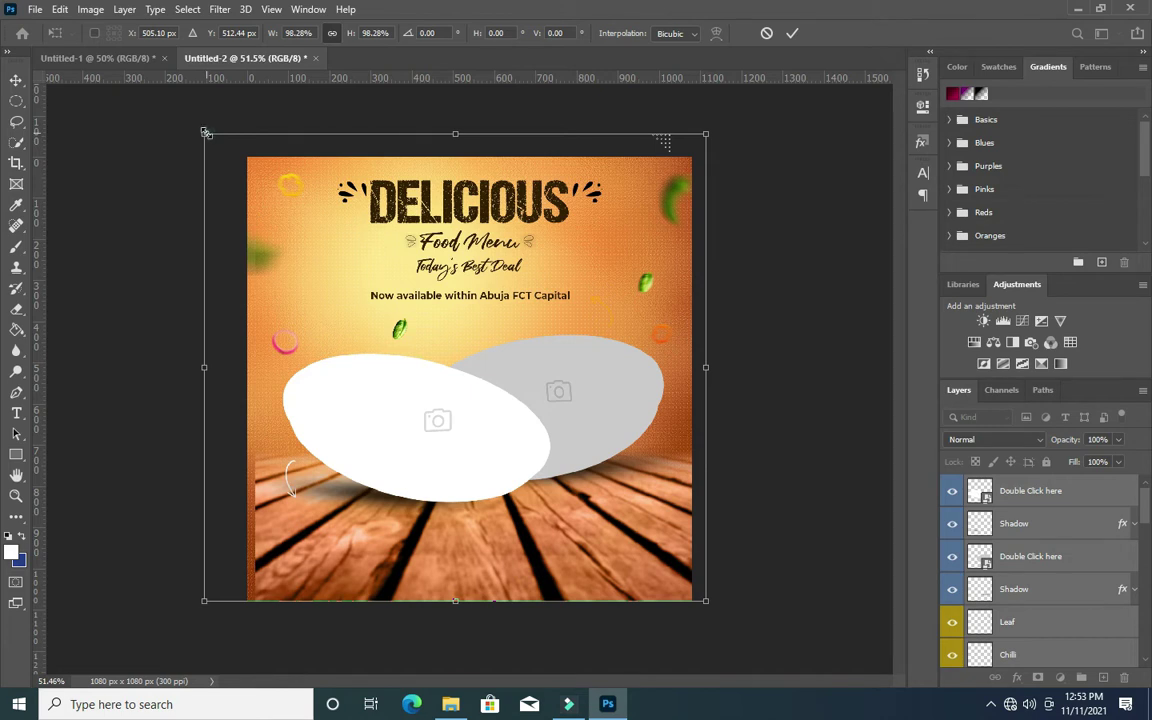
pyautogui.moveTo(205, 133); pyautogui.dragTo(184, 116)
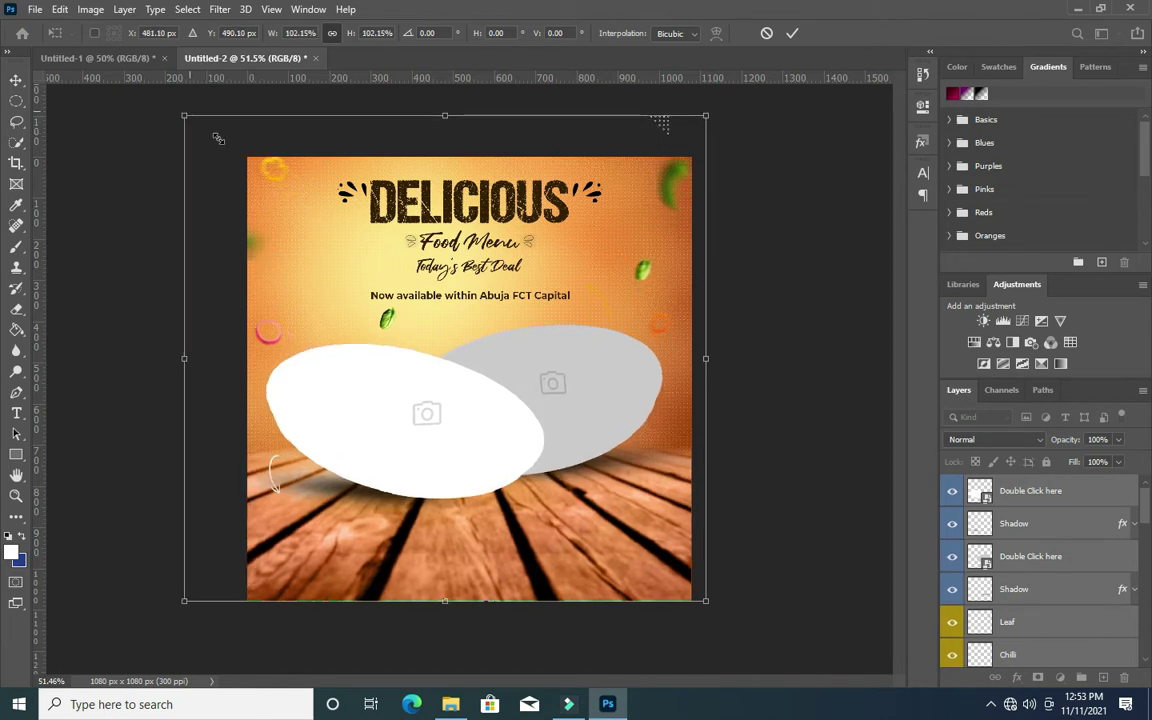
pyautogui.moveTo(707, 602); pyautogui.dragTo(712, 606)
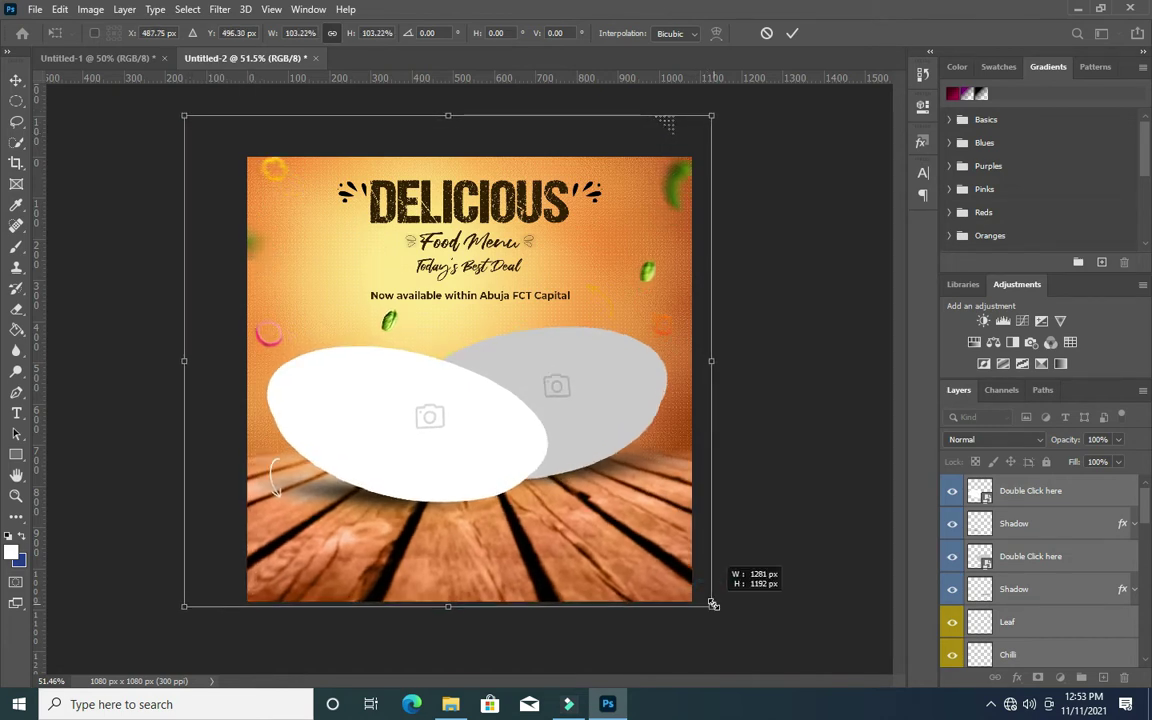
pyautogui.click(791, 33)
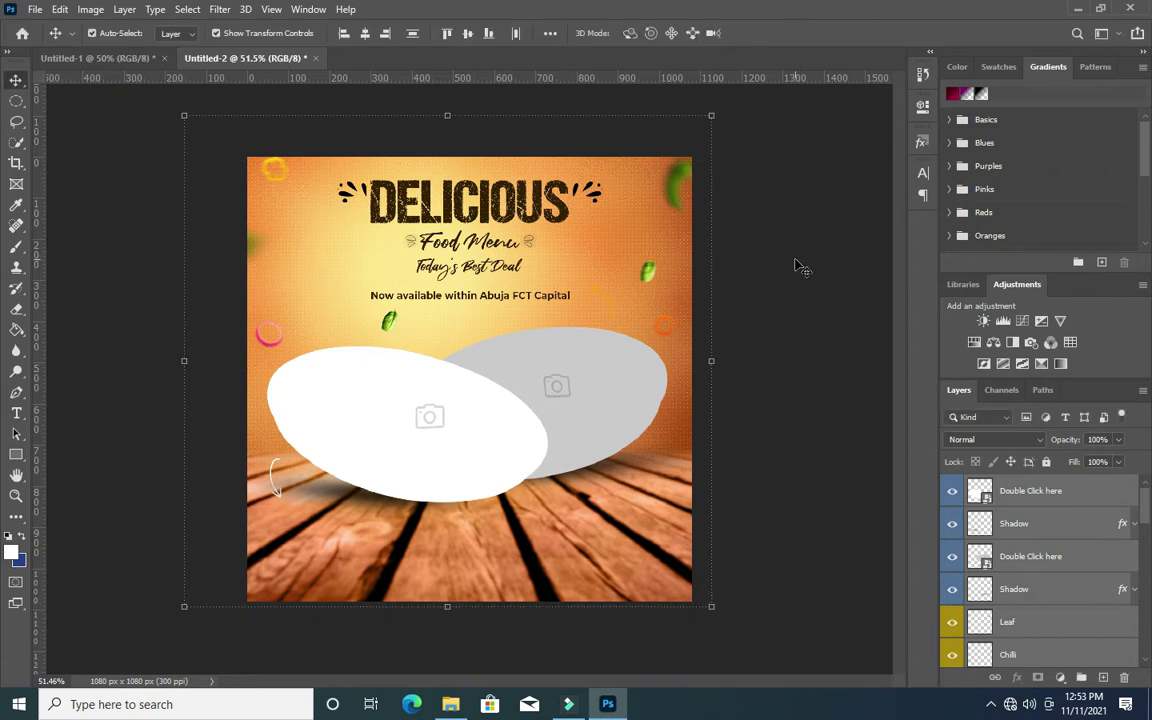
pyautogui.click(784, 440)
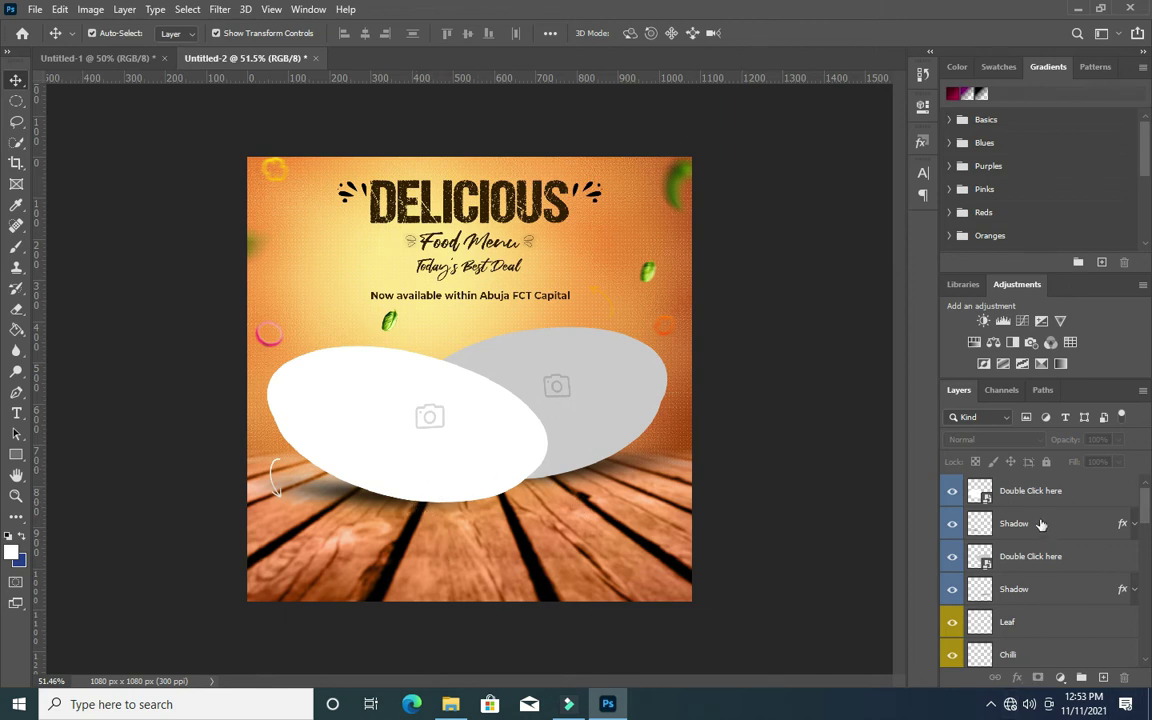
pyautogui.click(986, 500)
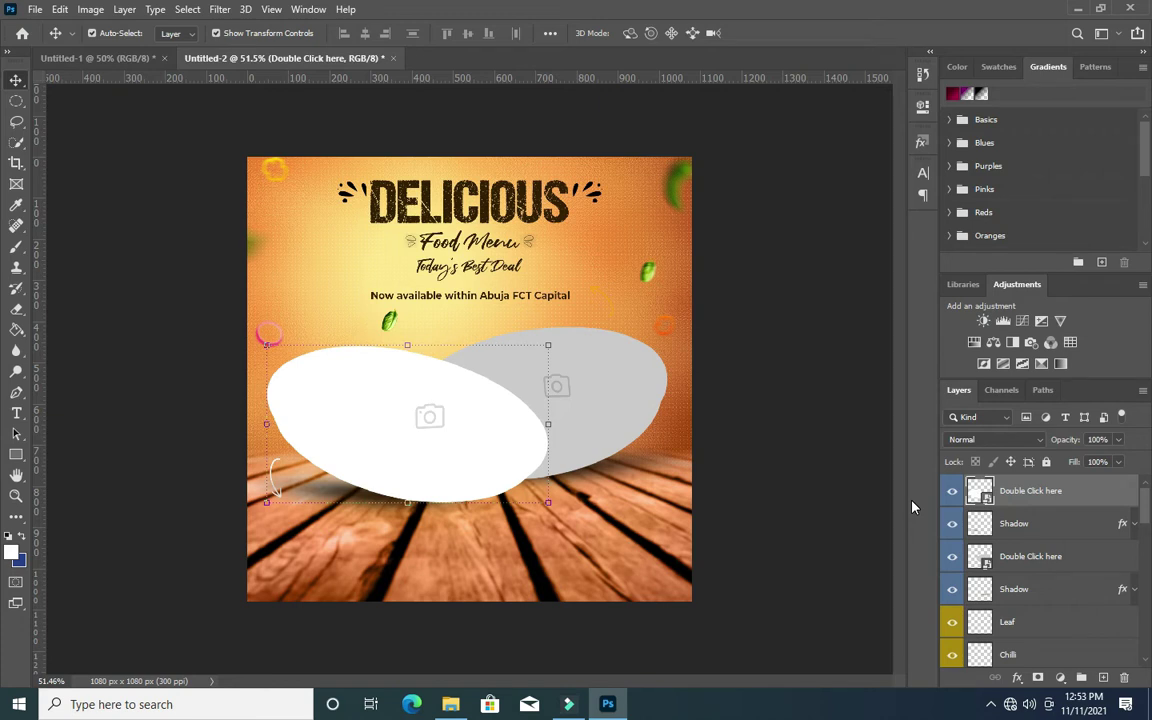
# Step: Open the white placeholder smart object, place the pizza photo, and flatten it into an oval
pyautogui.doubleClick(984, 493)
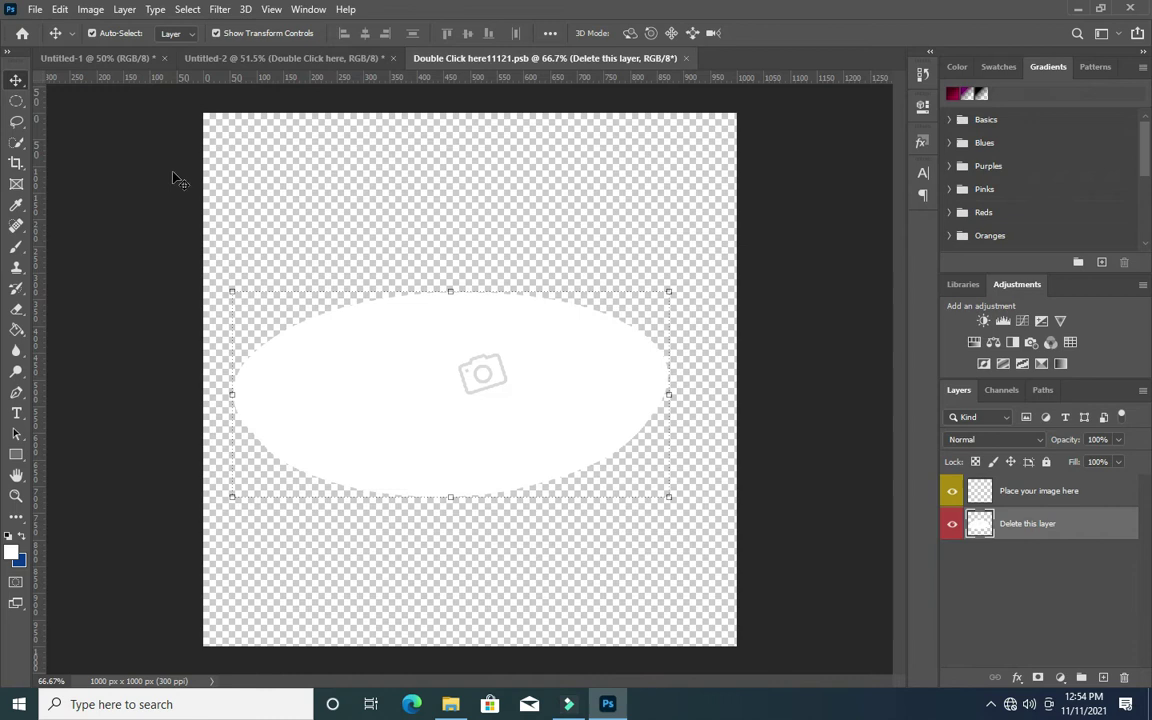
pyautogui.click(1005, 490)
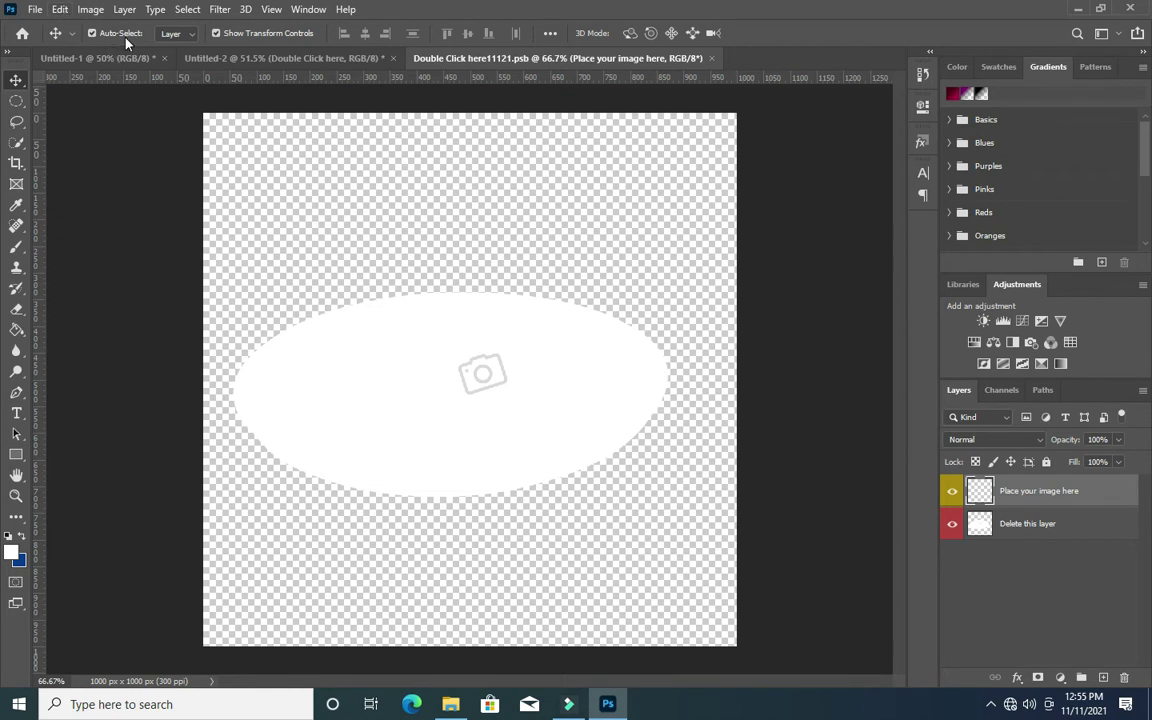
pyautogui.click(38, 12)
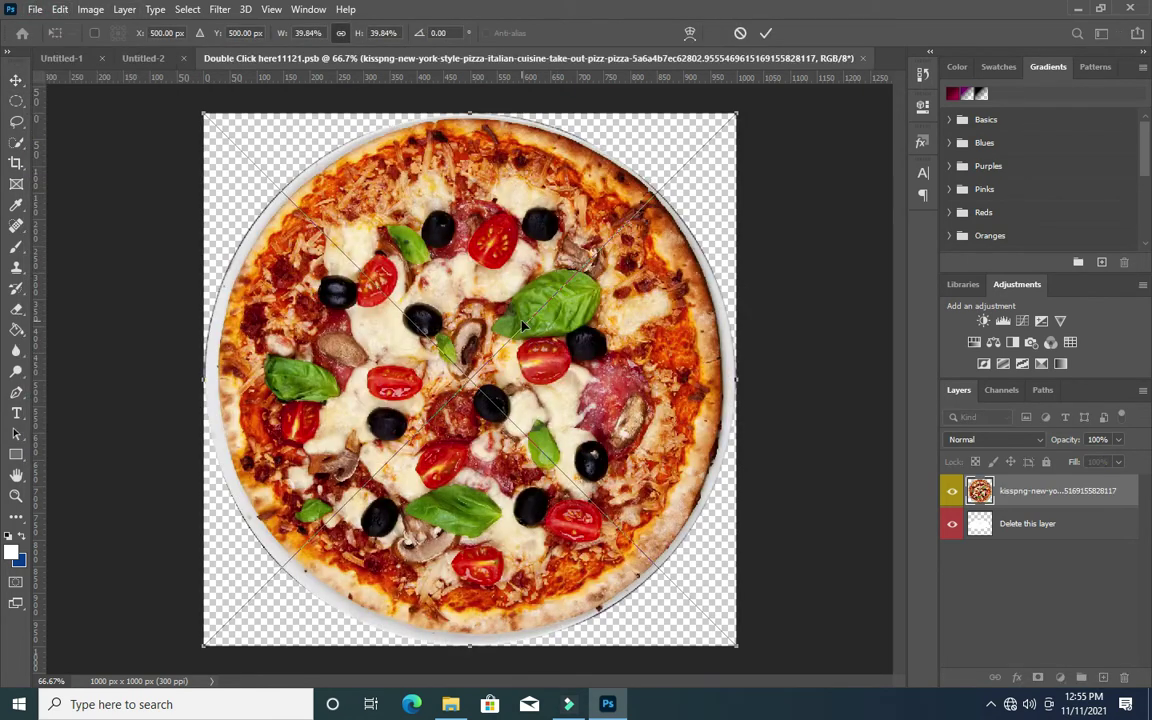
pyautogui.moveTo(470, 645)
pyautogui.mouseDown()
pyautogui.moveTo(475, 472)
pyautogui.moveTo(470, 495)
pyautogui.mouseUp()
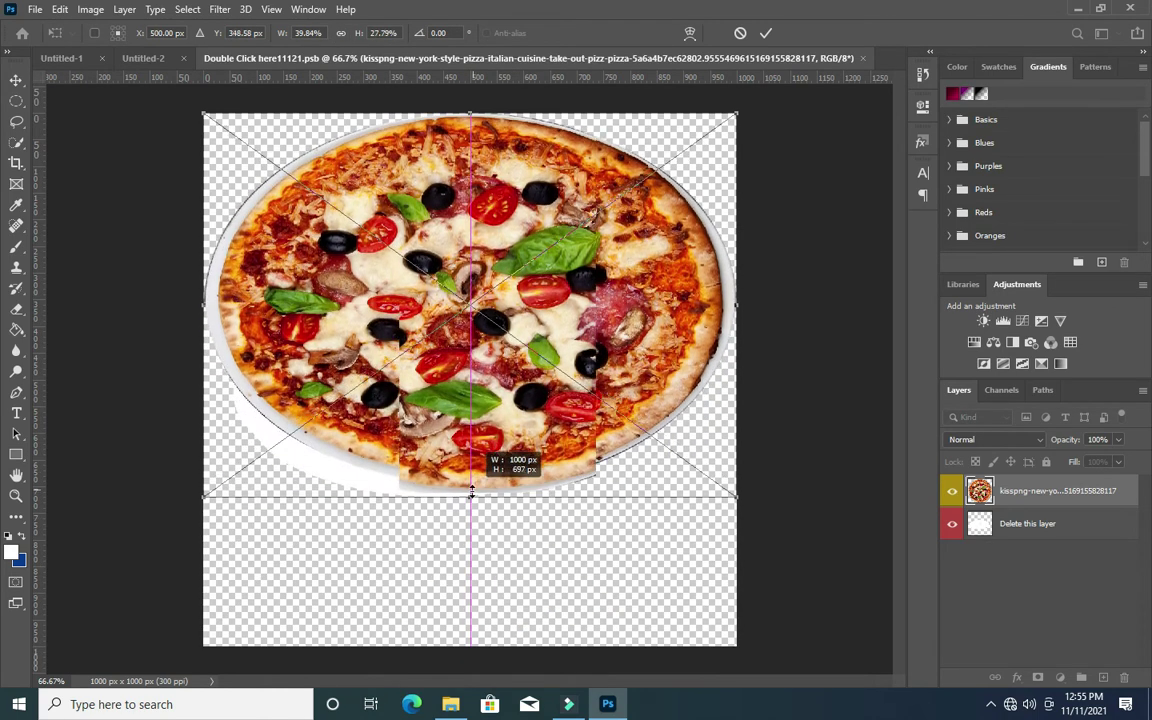
pyautogui.moveTo(471, 108)
pyautogui.mouseDown()
pyautogui.moveTo(456, 286)
pyautogui.moveTo(439, 285)
pyautogui.mouseUp()
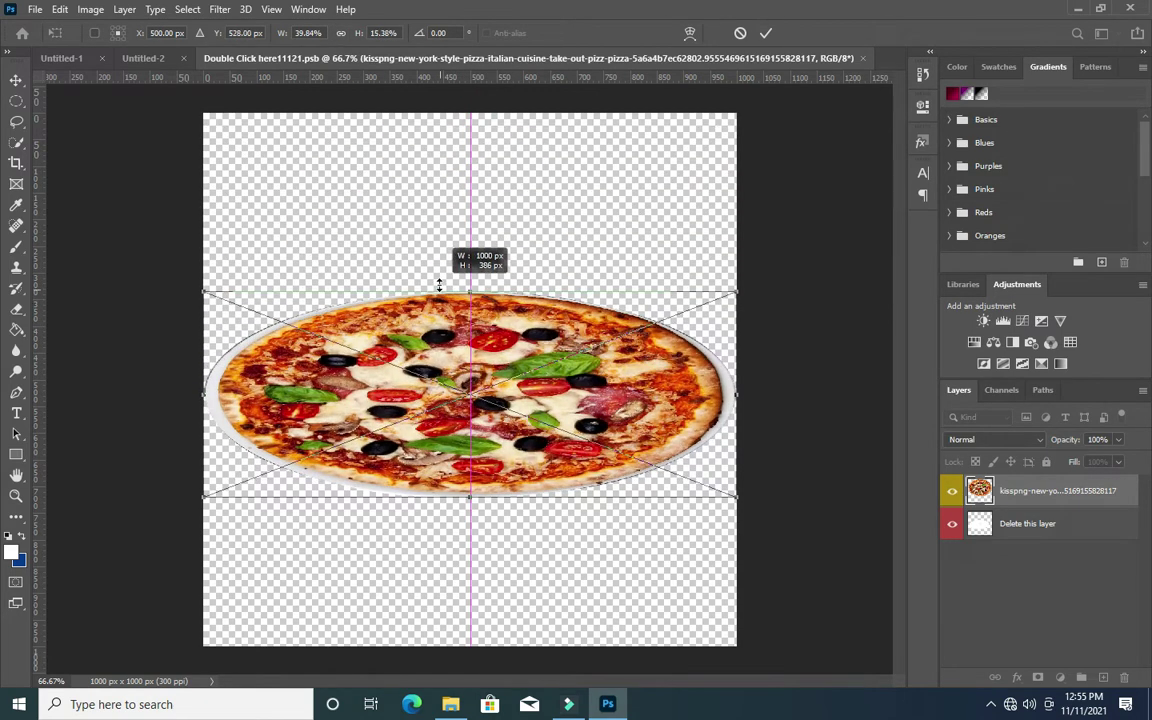
pyautogui.moveTo(439, 285); pyautogui.dragTo(439, 279)
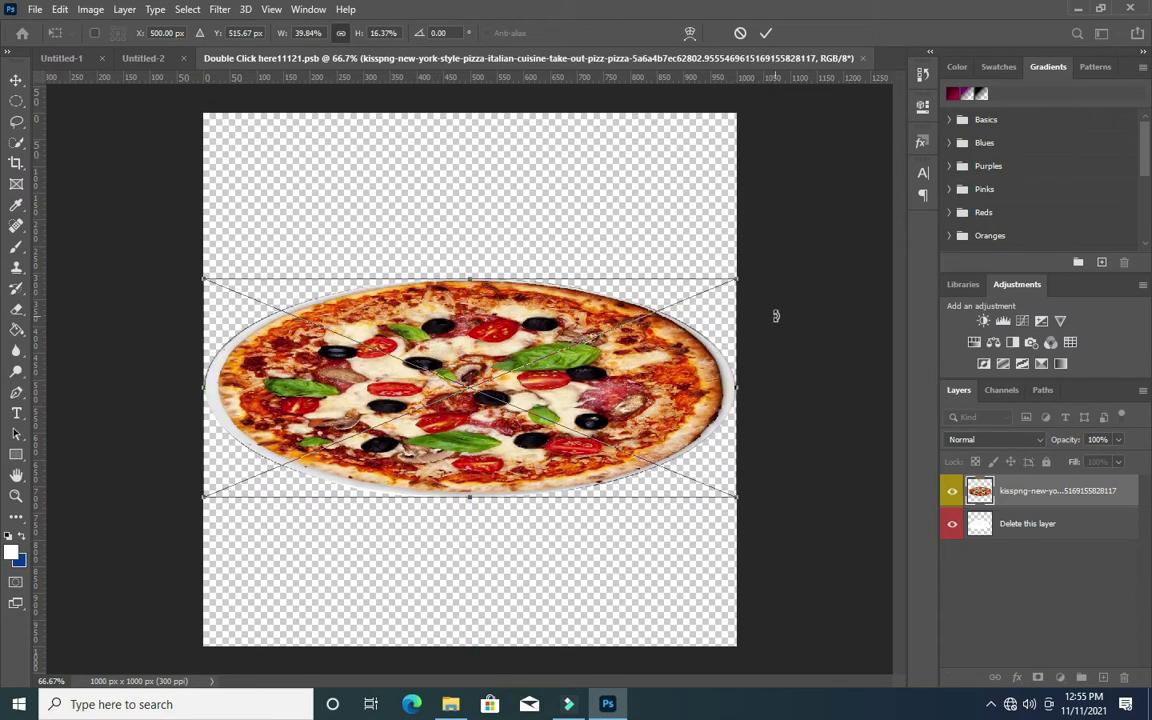
# Step: Tilt the pizza about 7 degrees, fine-tune its size, commit, and save it back to the menu
pyautogui.moveTo(756, 270); pyautogui.dragTo(740, 236)
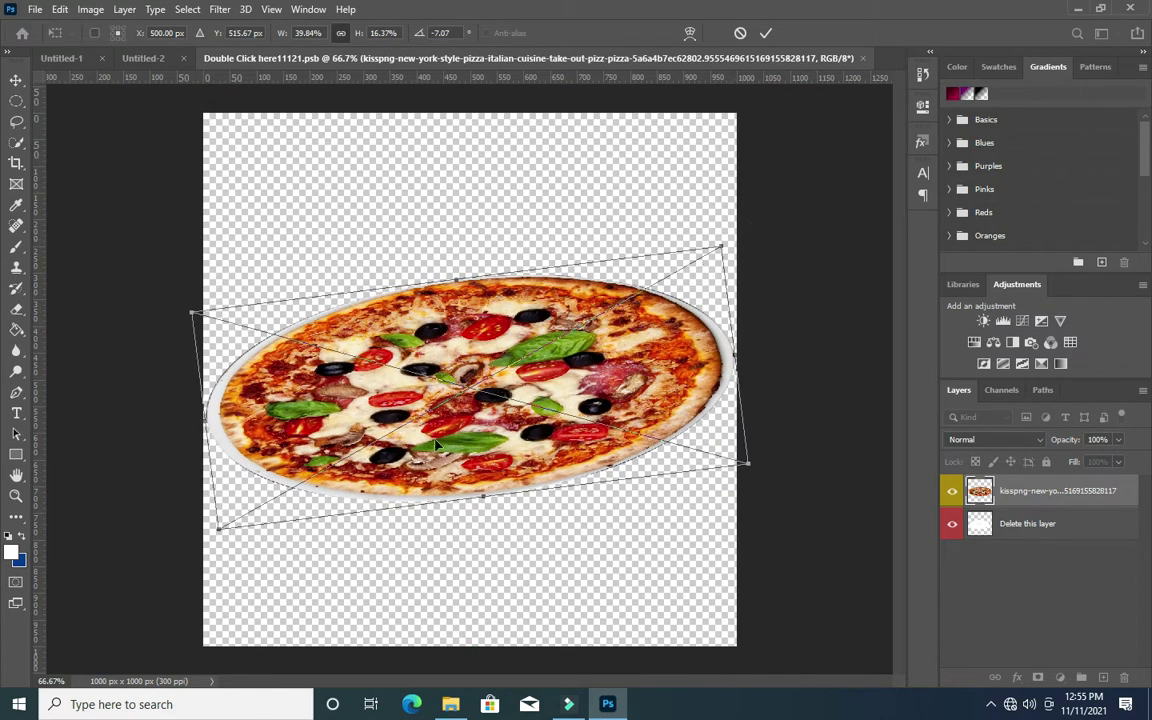
pyautogui.moveTo(224, 524); pyautogui.dragTo(234, 486)
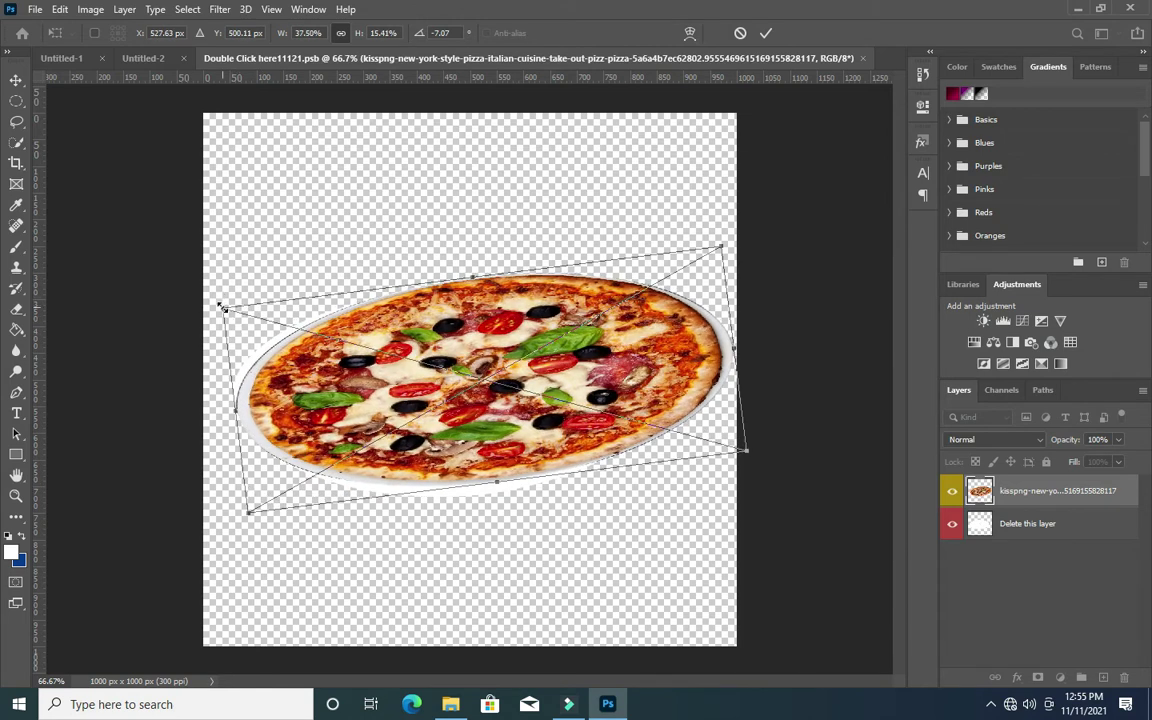
pyautogui.moveTo(222, 308); pyautogui.dragTo(212, 304)
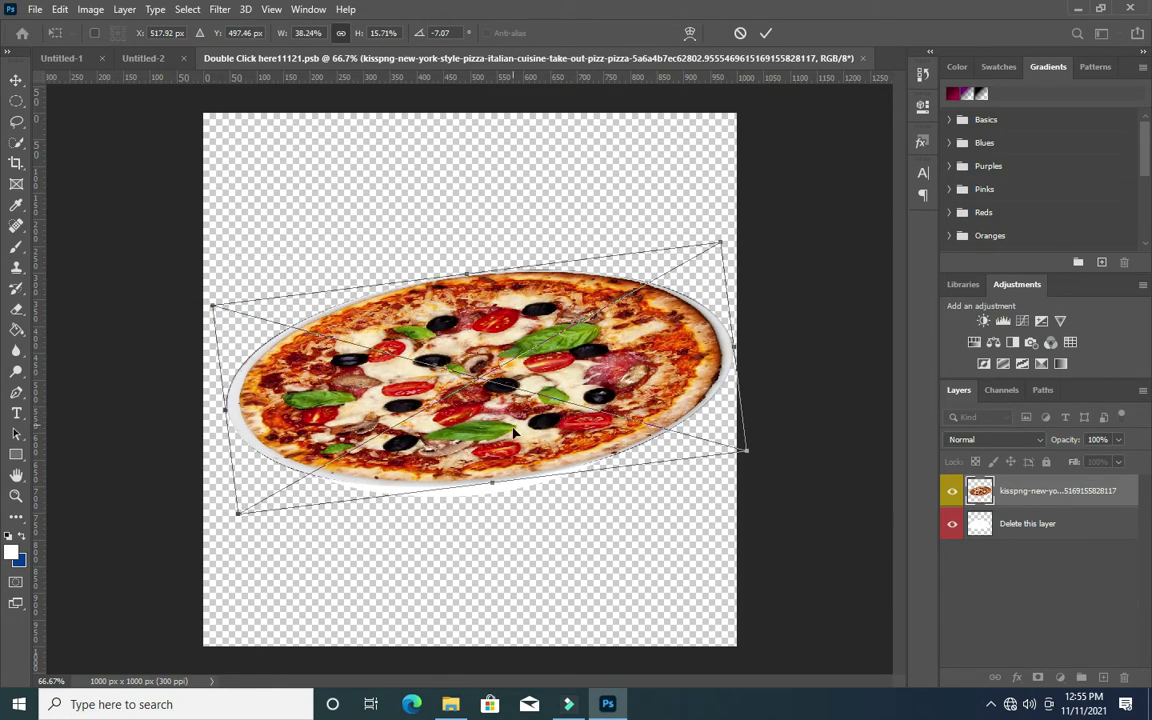
pyautogui.moveTo(492, 484); pyautogui.dragTo(493, 498)
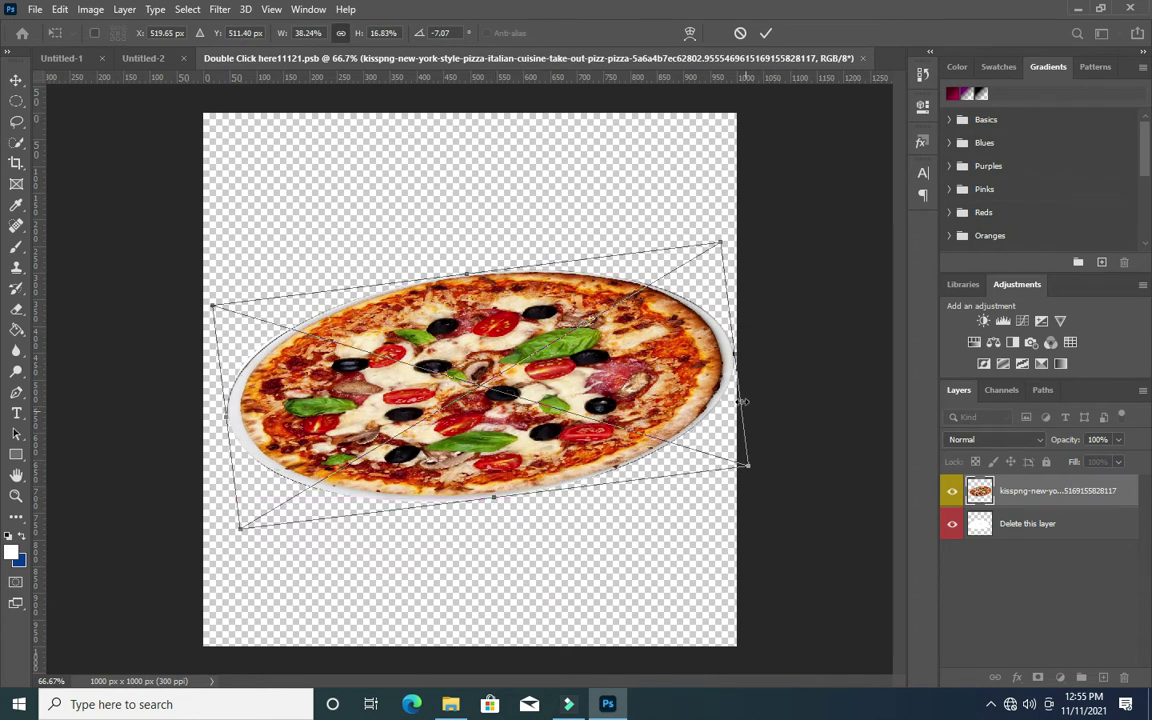
pyautogui.moveTo(739, 352)
pyautogui.mouseDown()
pyautogui.moveTo(667, 361)
pyautogui.moveTo(684, 360)
pyautogui.mouseUp()
pyautogui.moveTo(681, 458); pyautogui.dragTo(695, 476)
pyautogui.moveTo(216, 317); pyautogui.dragTo(199, 306)
pyautogui.click(768, 33)
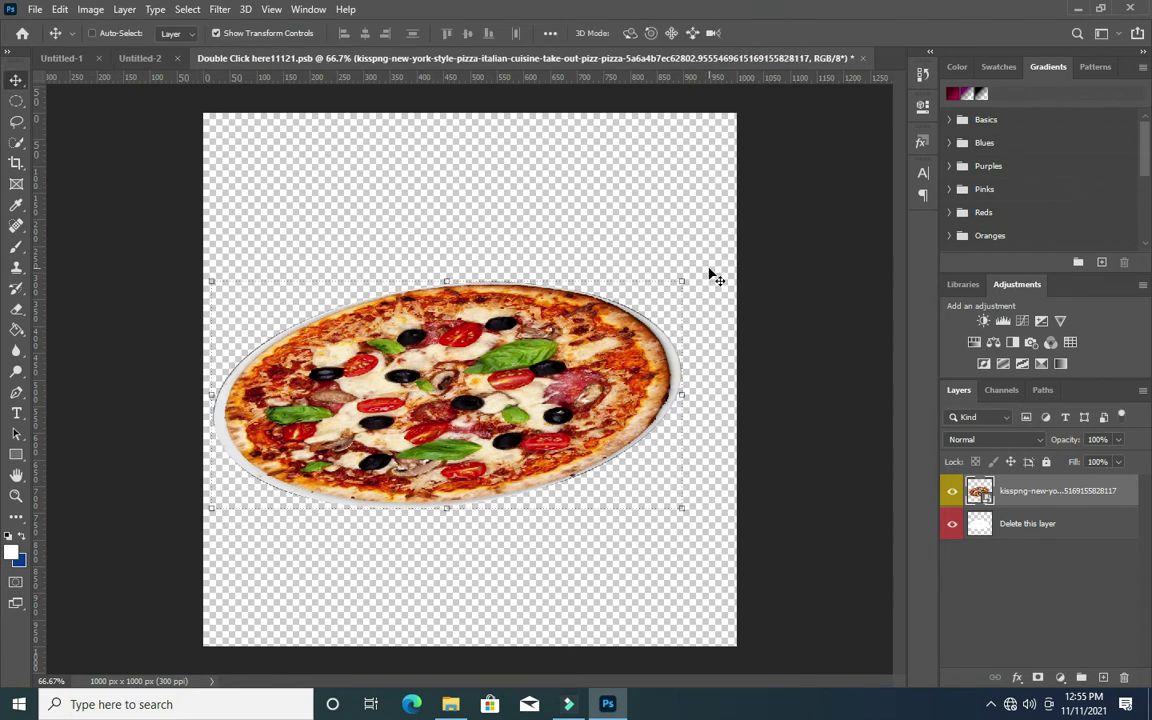
pyautogui.hotkey('ctrl', 's')
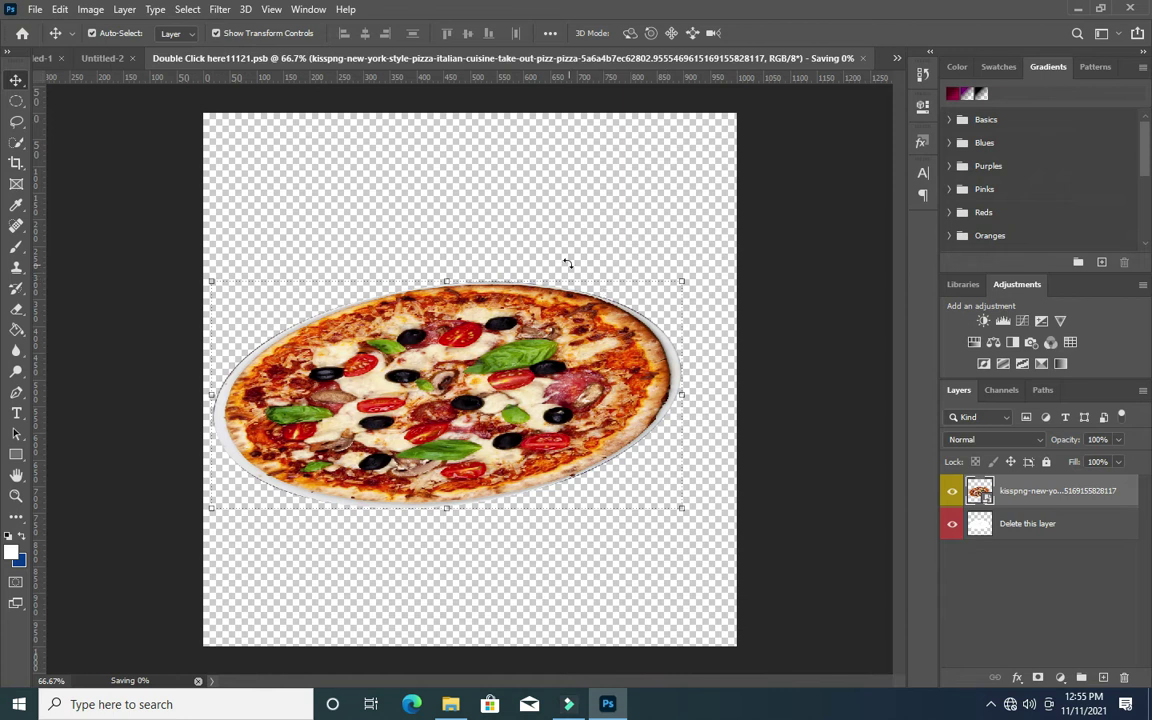
pyautogui.click(861, 58)
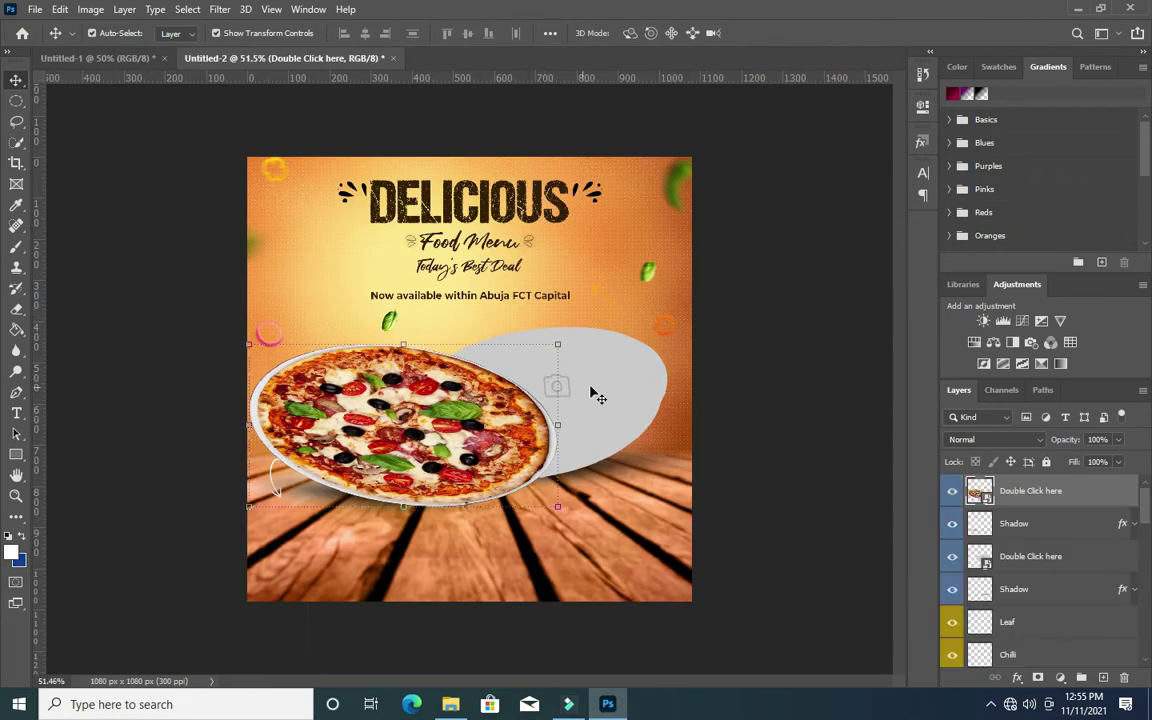
# Step: Open the grey placeholder smart object, place the pepperoni pizza photo, and flatten it vertically
pyautogui.doubleClick(981, 557)
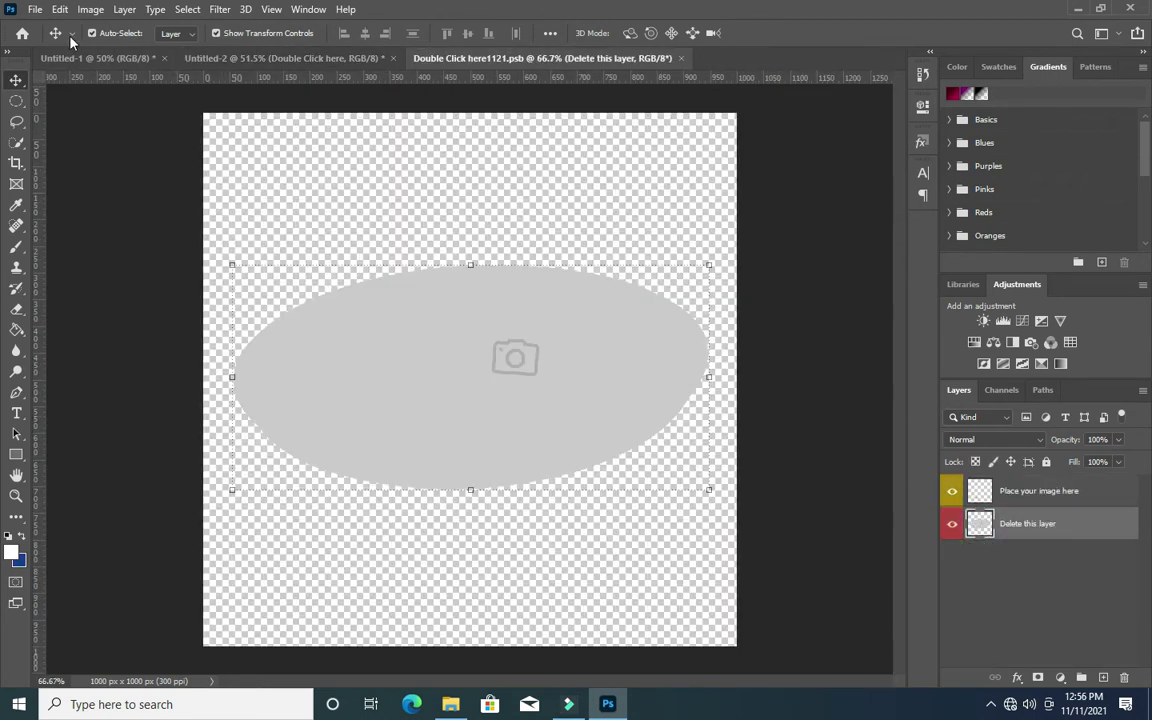
pyautogui.click(35, 10)
pyautogui.click(90, 324)
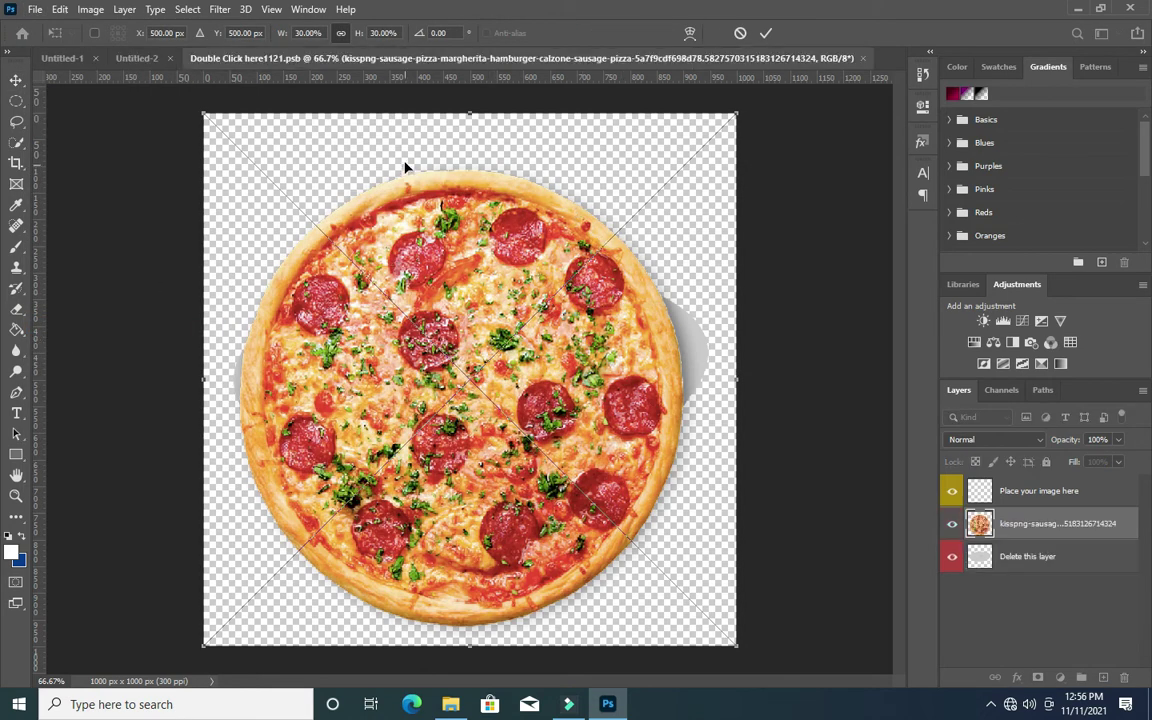
pyautogui.moveTo(469, 112); pyautogui.dragTo(471, 218)
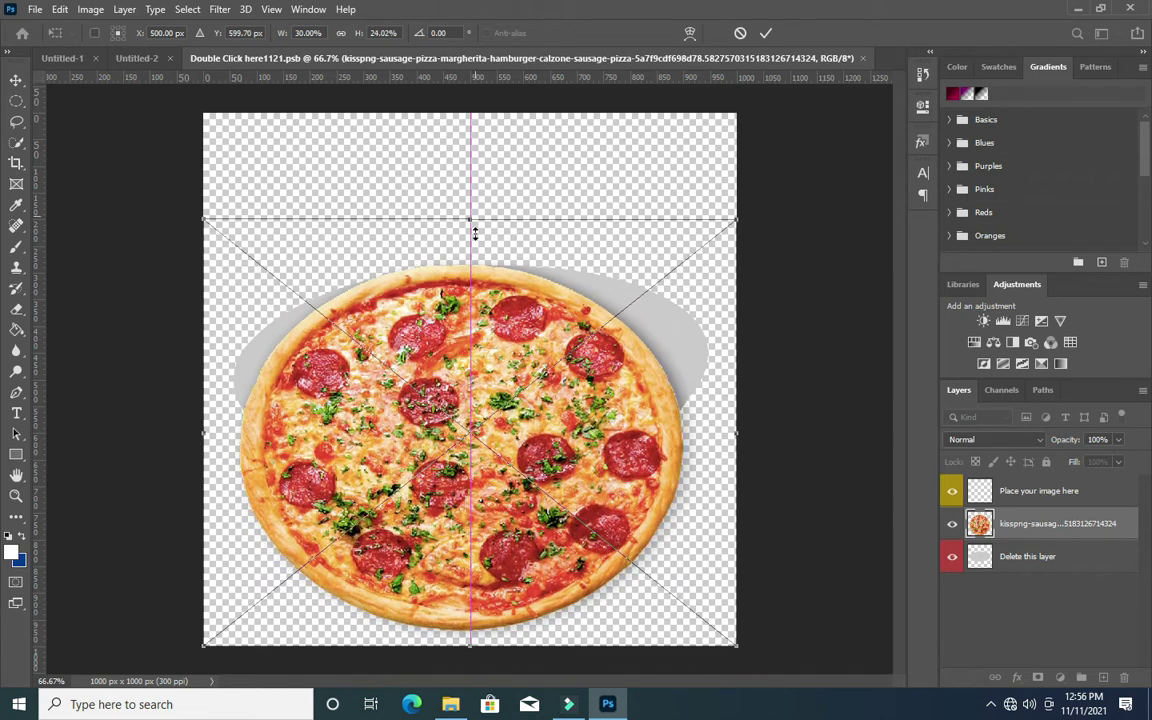
pyautogui.moveTo(467, 647); pyautogui.dragTo(479, 497)
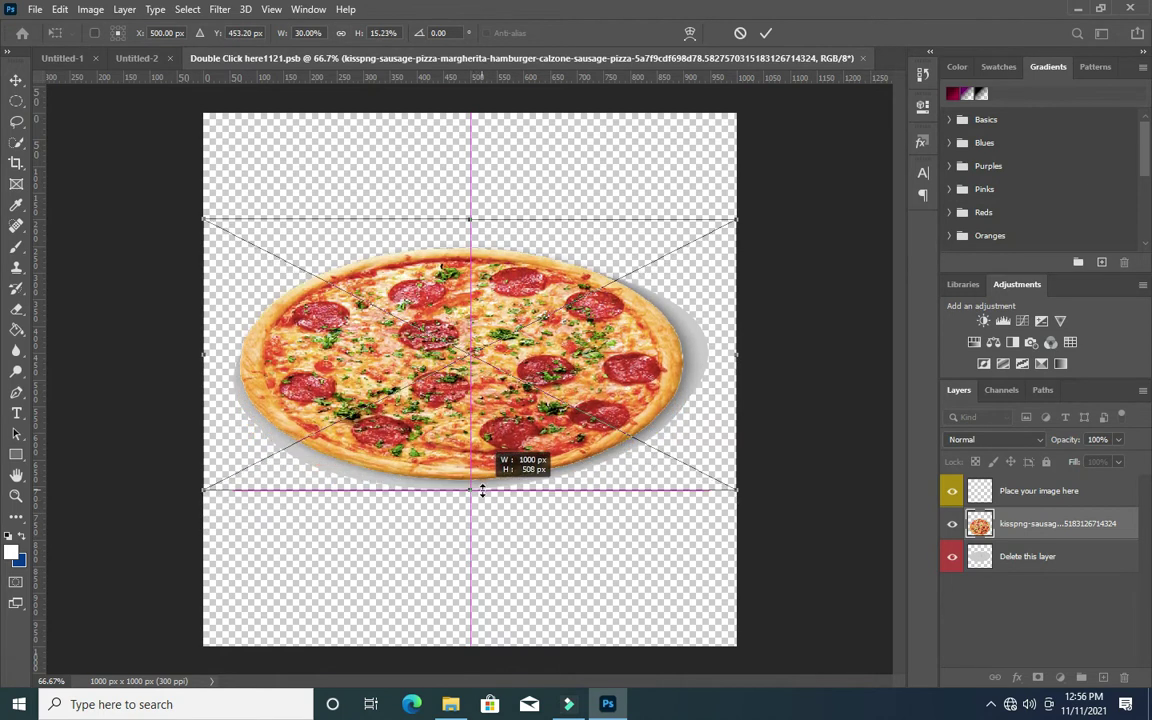
pyautogui.moveTo(479, 497); pyautogui.dragTo(479, 491)
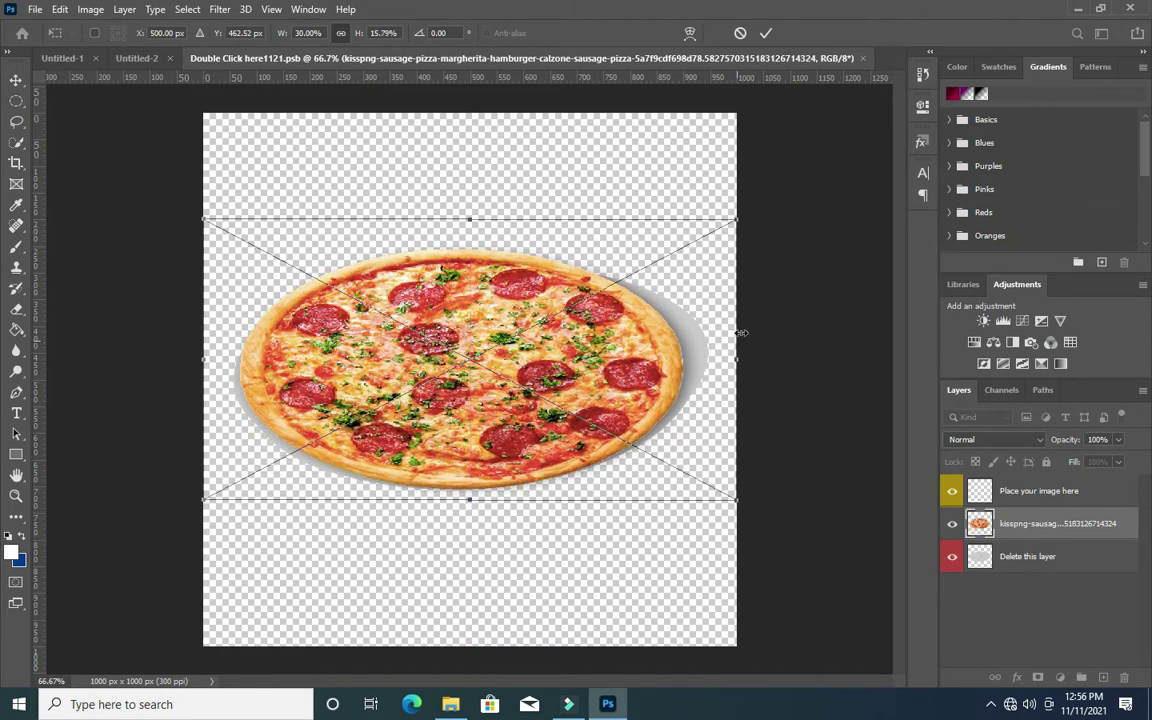
# Step: Widen the pepperoni pizza, tilt it about 4.6 degrees, commit, save and close the smart object
pyautogui.moveTo(741, 358); pyautogui.dragTo(765, 358)
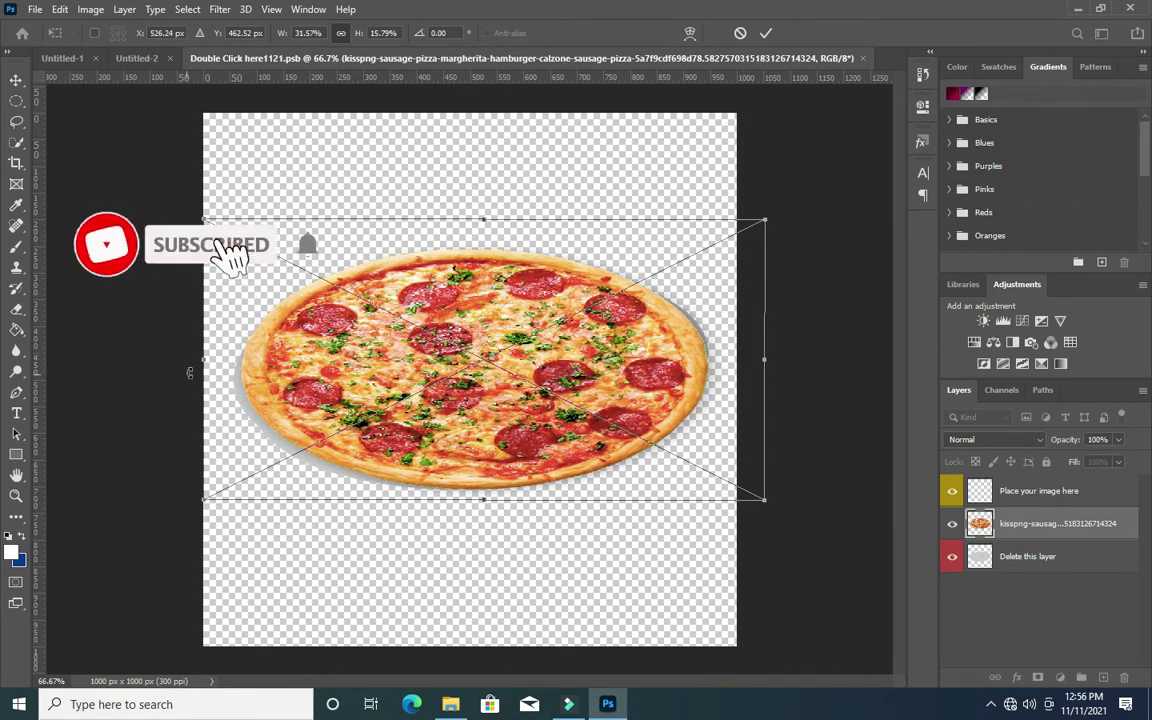
pyautogui.moveTo(206, 357); pyautogui.dragTo(189, 358)
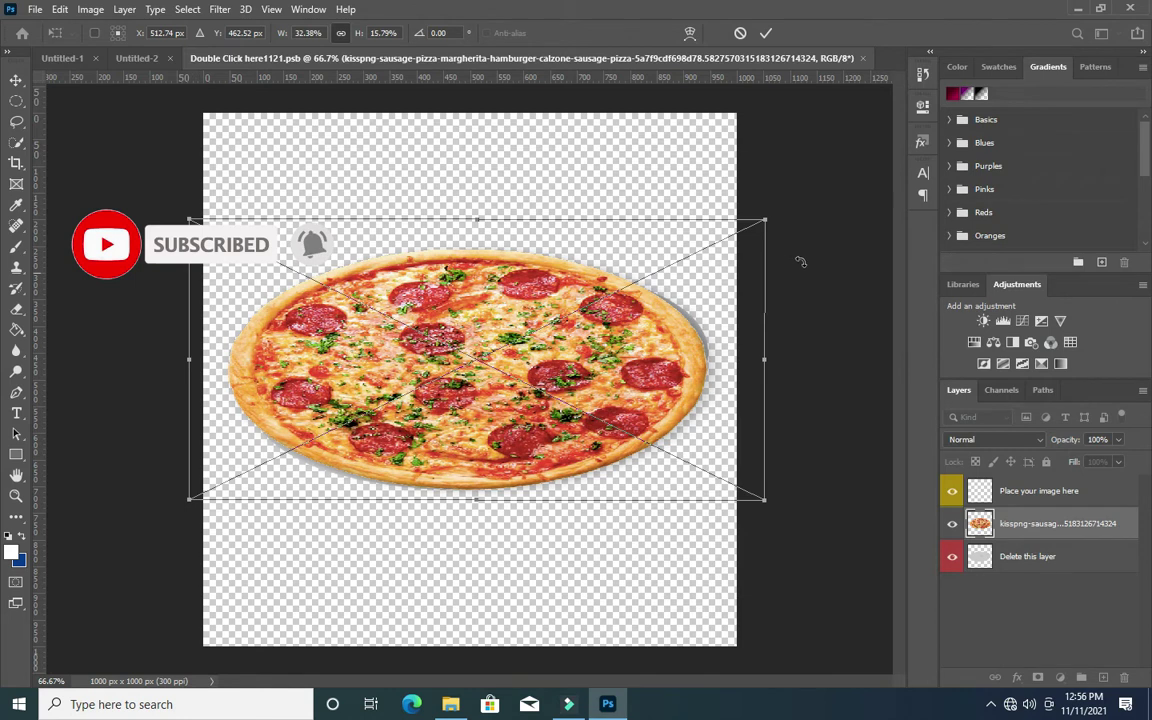
pyautogui.moveTo(768, 198); pyautogui.dragTo(764, 190)
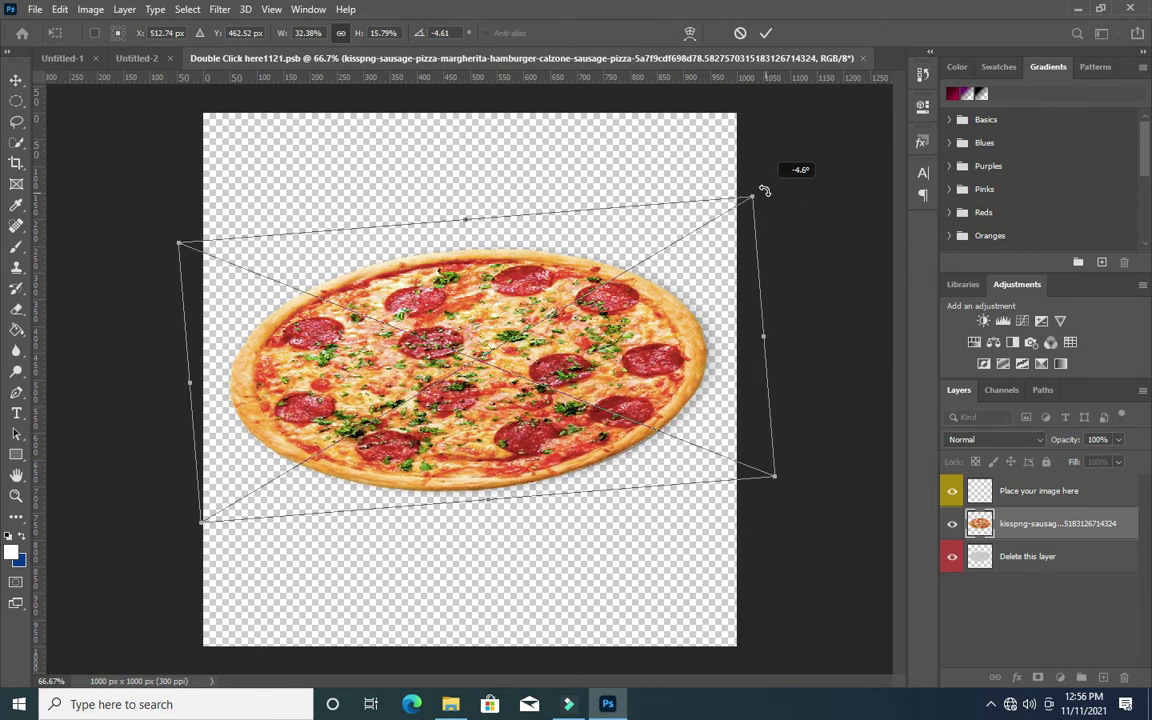
pyautogui.click(765, 30)
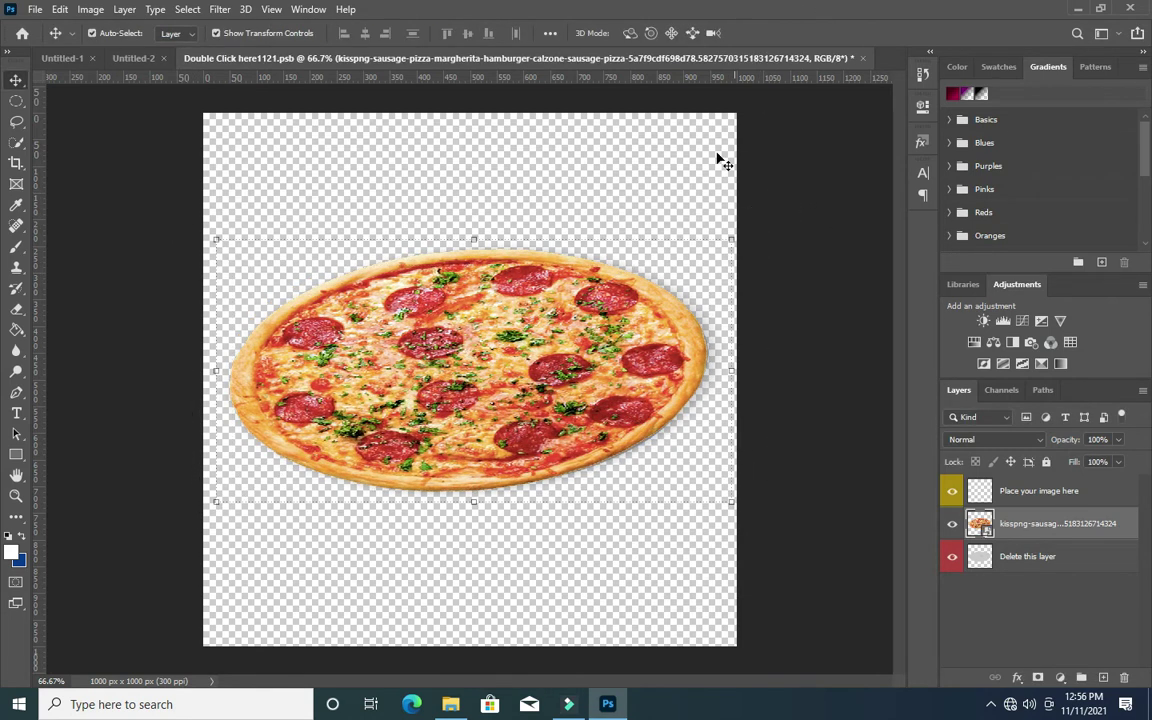
pyautogui.click(35, 9)
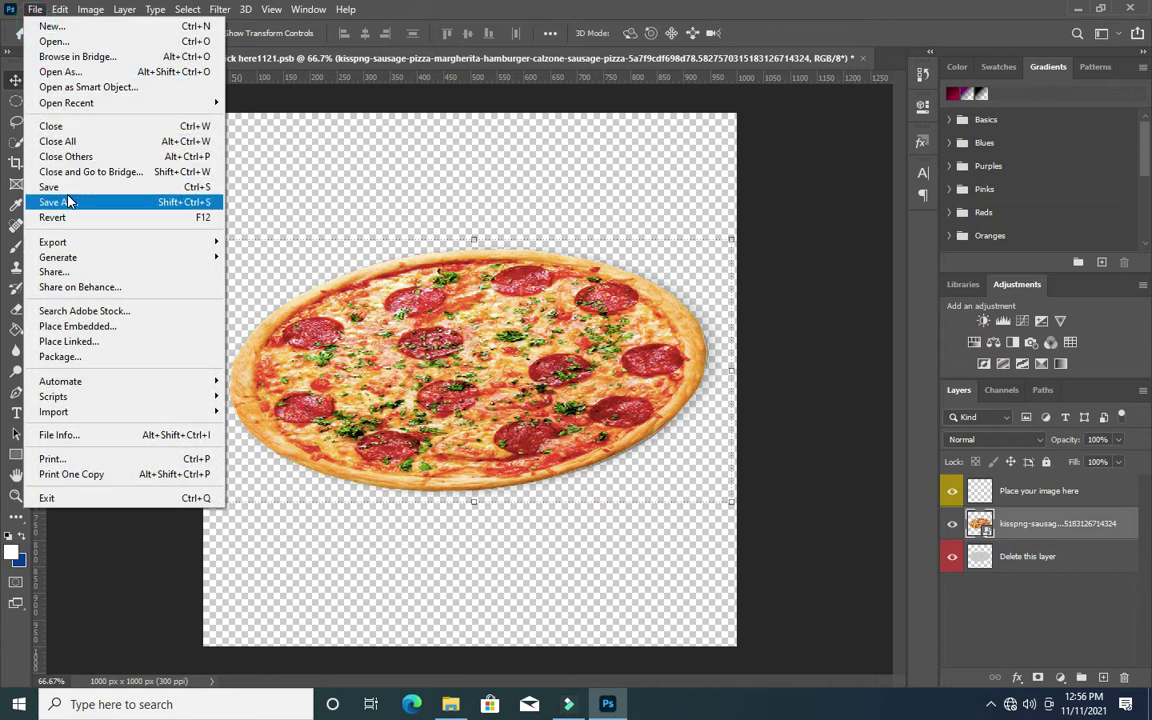
pyautogui.click(49, 187)
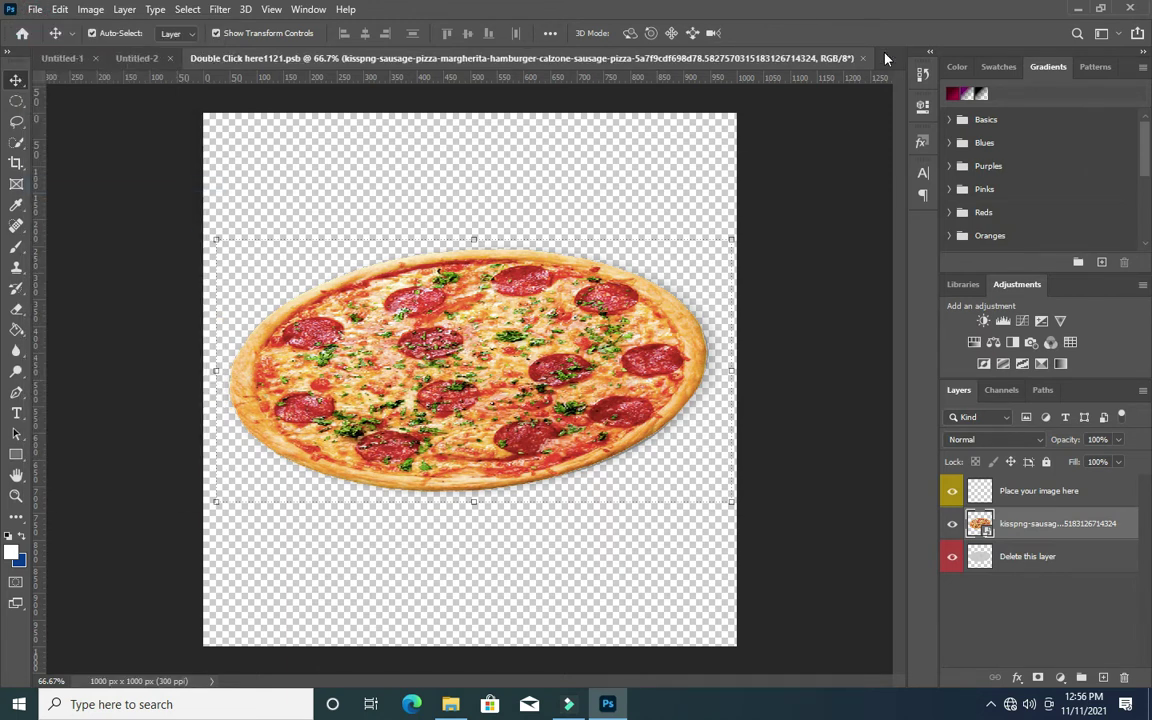
pyautogui.click(863, 58)
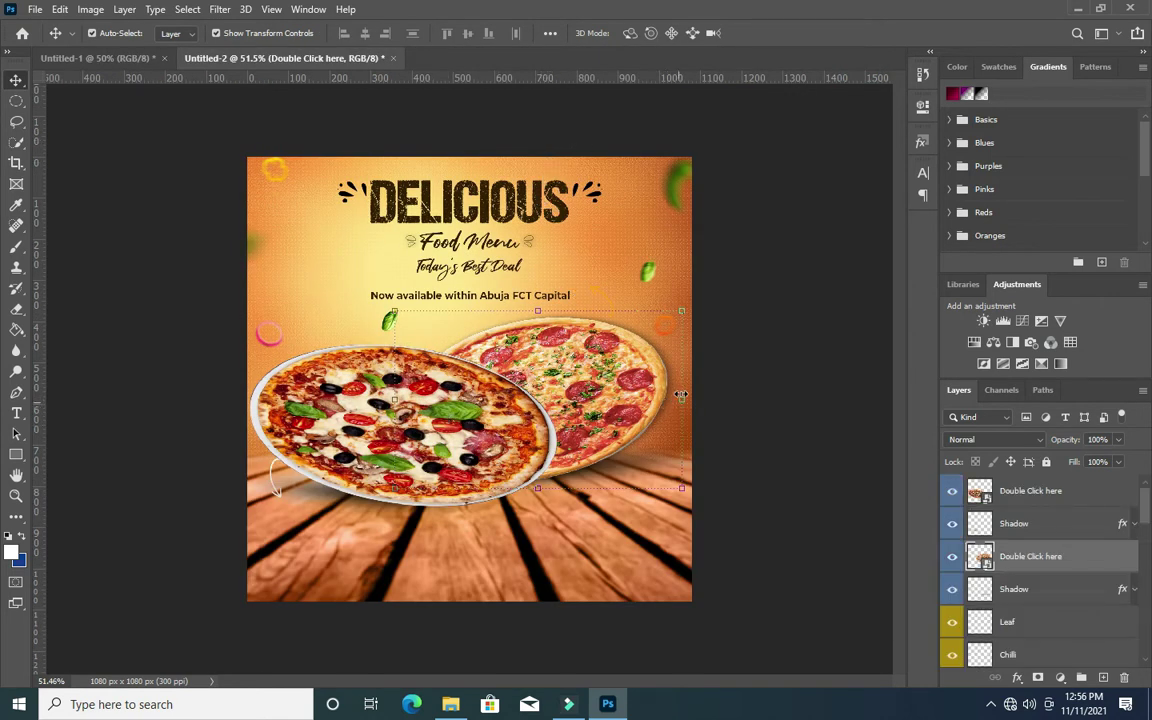
# Step: Drag Shape.png from the Food menu folder onto the poster
pyautogui.click(760, 373)
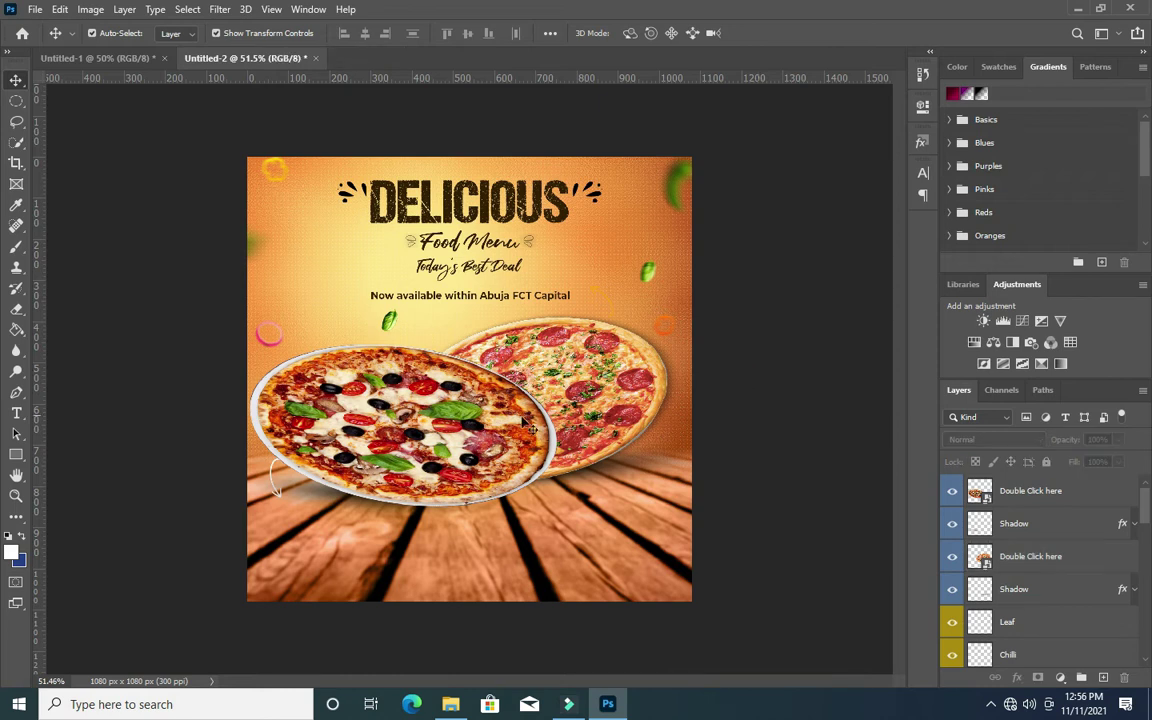
pyautogui.scroll(-1, 420, 428)
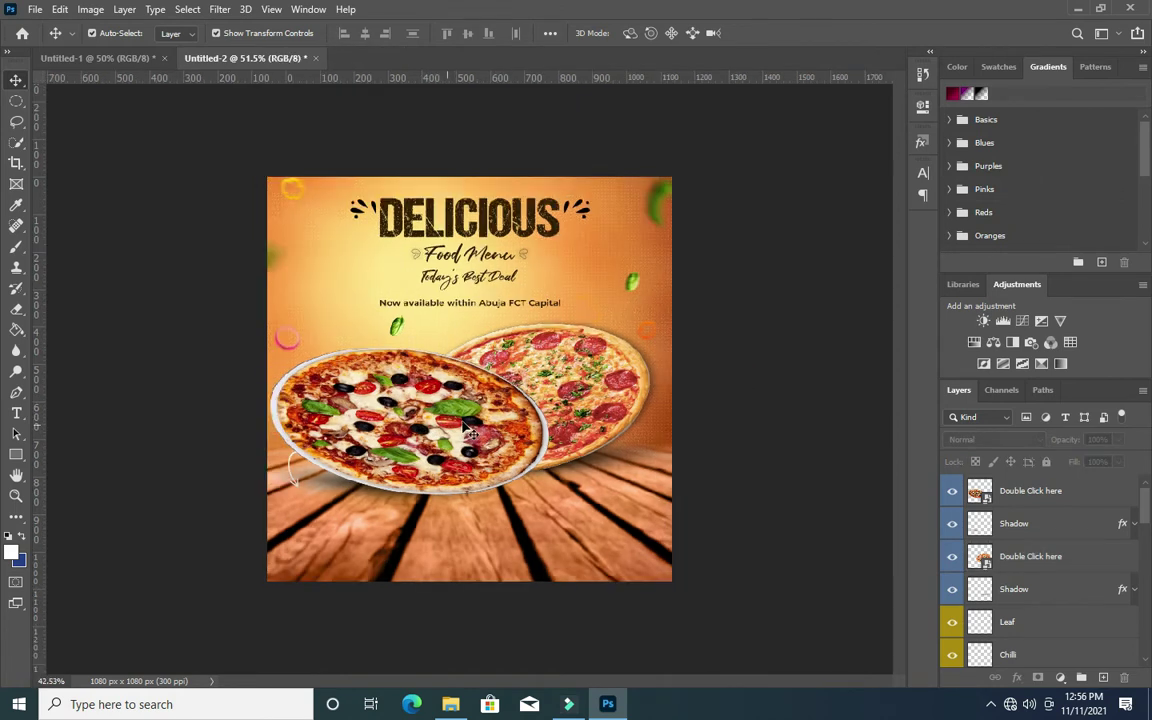
pyautogui.scroll(-1, 420, 428)
pyautogui.scroll(-1, 420, 428)
pyautogui.scroll(2, 465, 420)
pyautogui.scroll(-1, 465, 422)
pyautogui.scroll(-1, 463, 426)
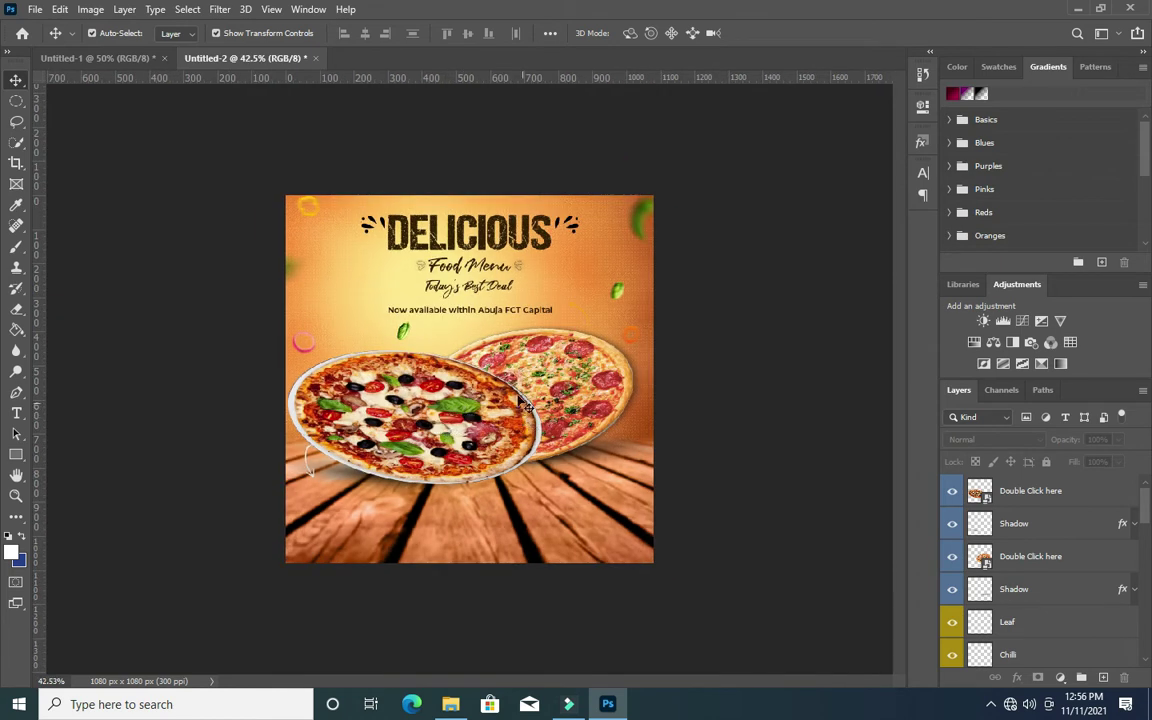
pyautogui.scroll(-2, 490, 398)
pyautogui.scroll(3, 490, 398)
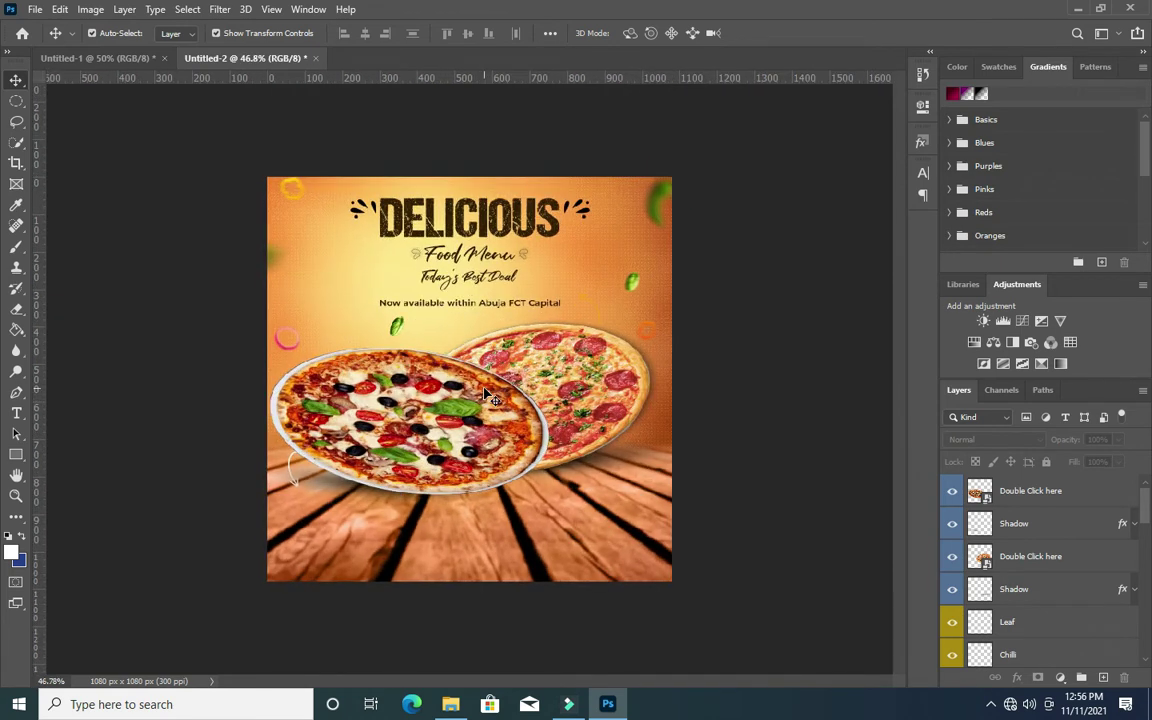
pyautogui.click(450, 704)
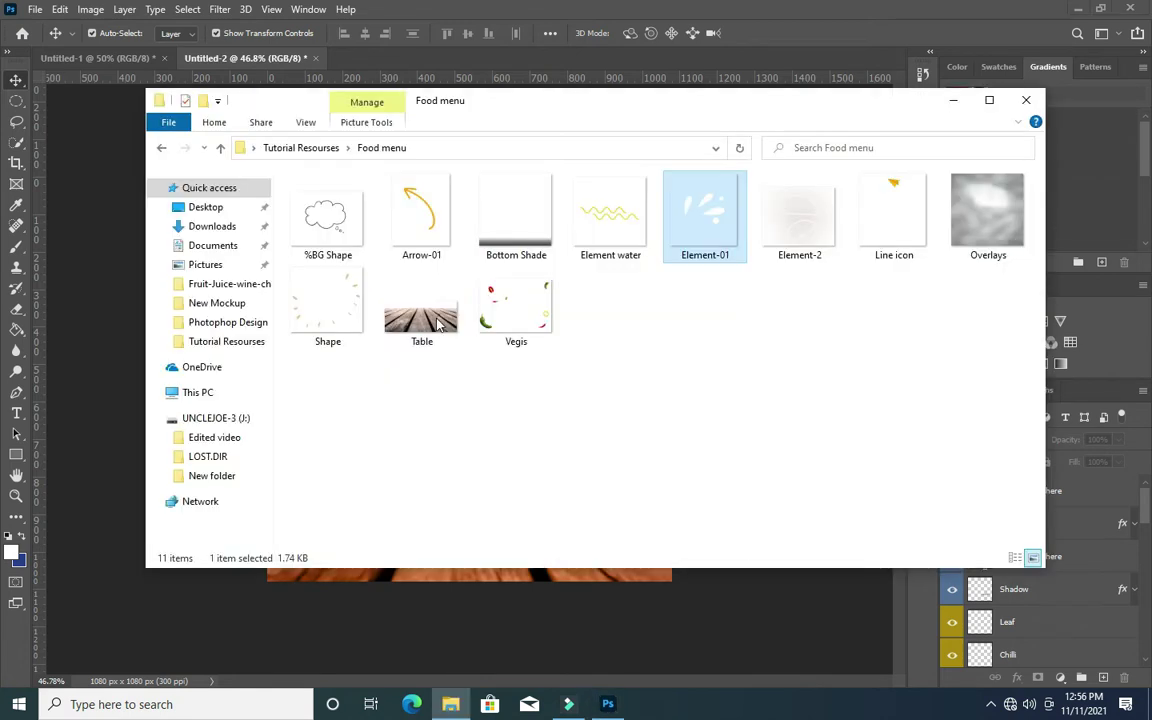
pyautogui.click(340, 316)
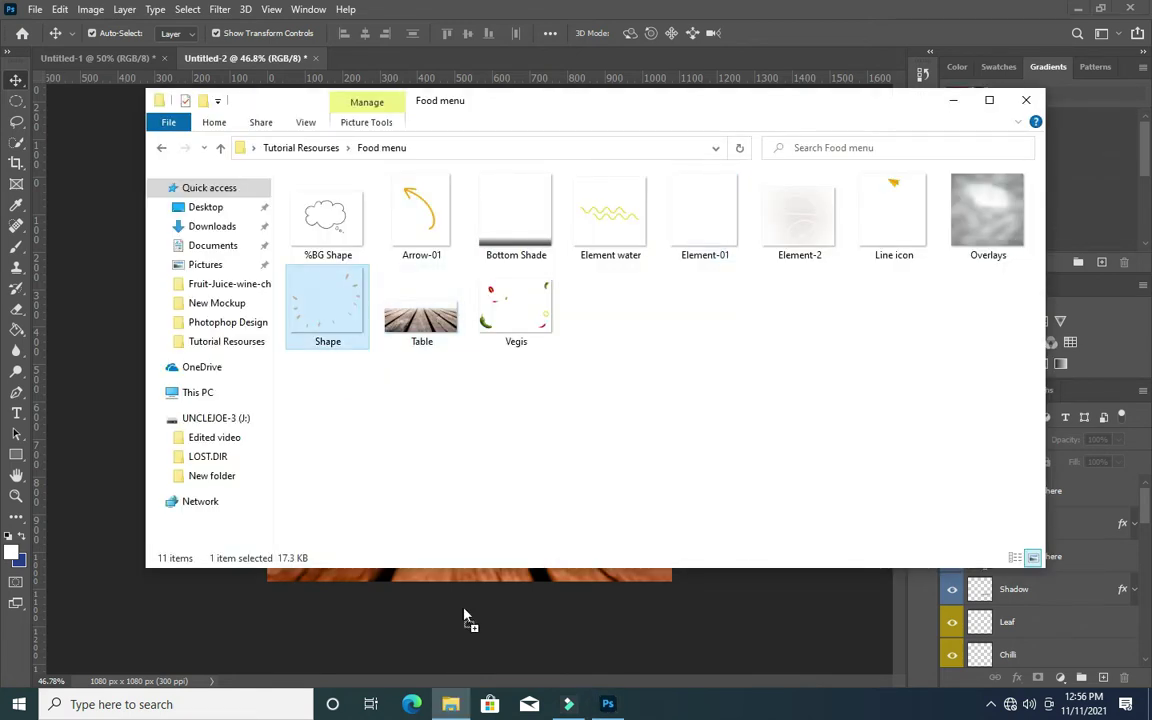
pyautogui.moveTo(340, 316); pyautogui.dragTo(465, 615)
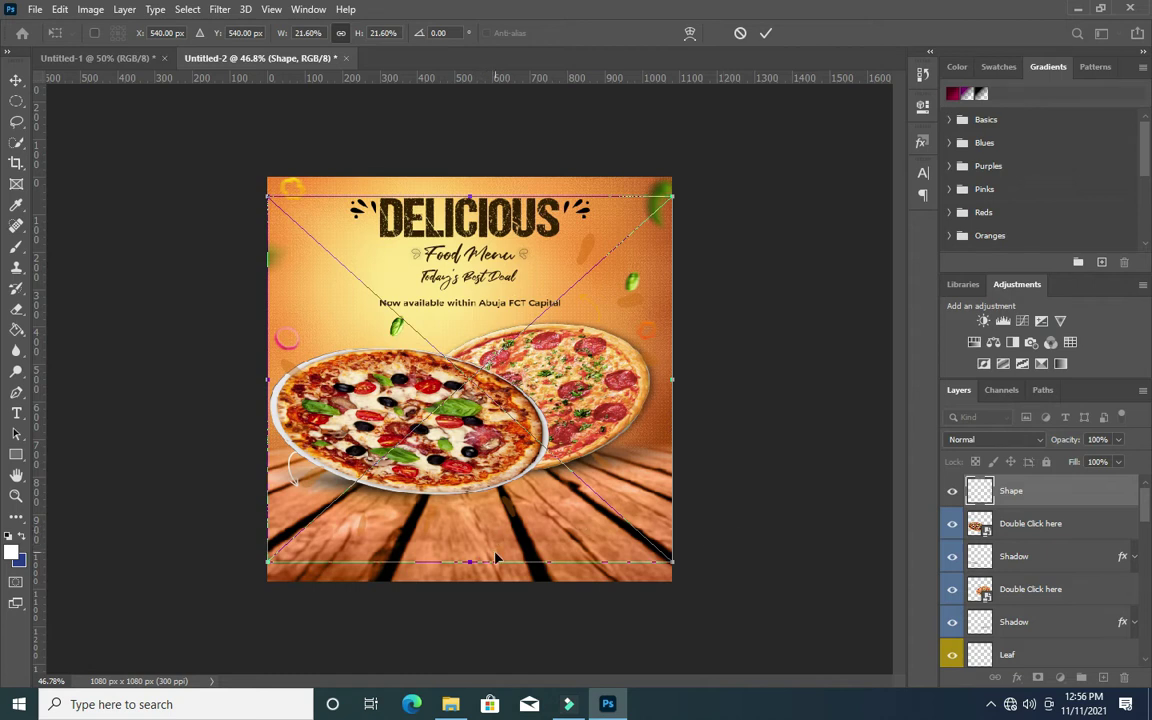
# Step: Scale the Shape petal layer to about 23% to fit the poster and commit
pyautogui.moveTo(471, 562); pyautogui.dragTo(470, 585)
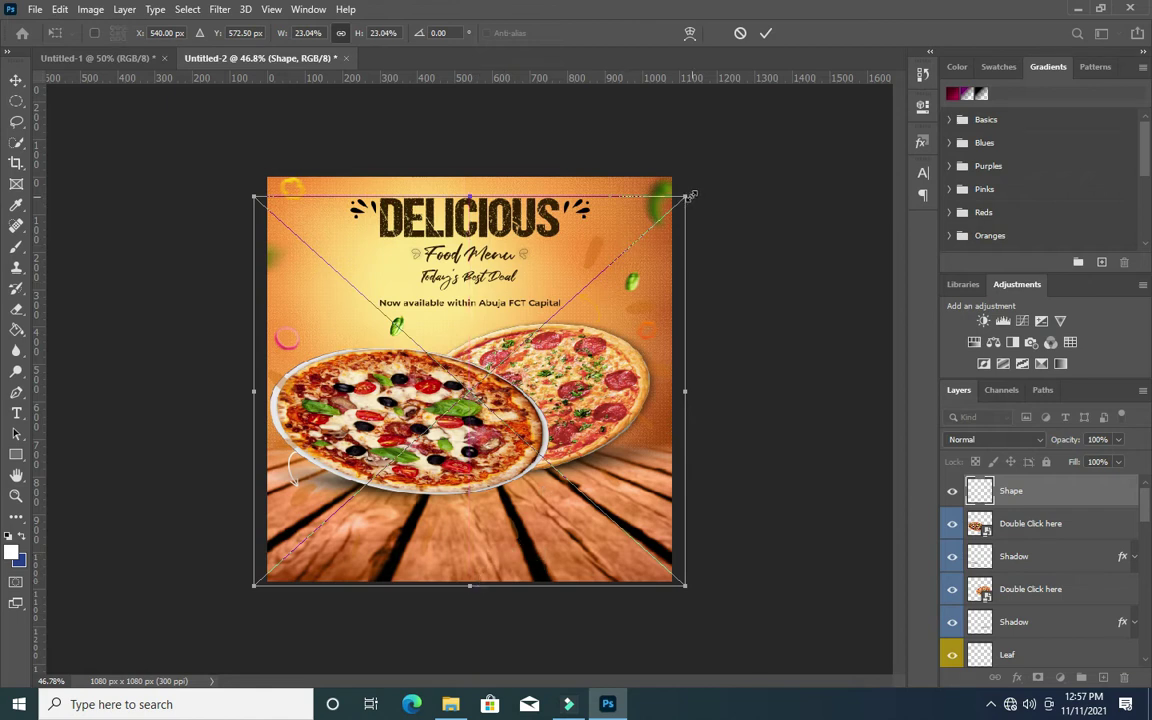
pyautogui.moveTo(688, 196); pyautogui.dragTo(683, 198)
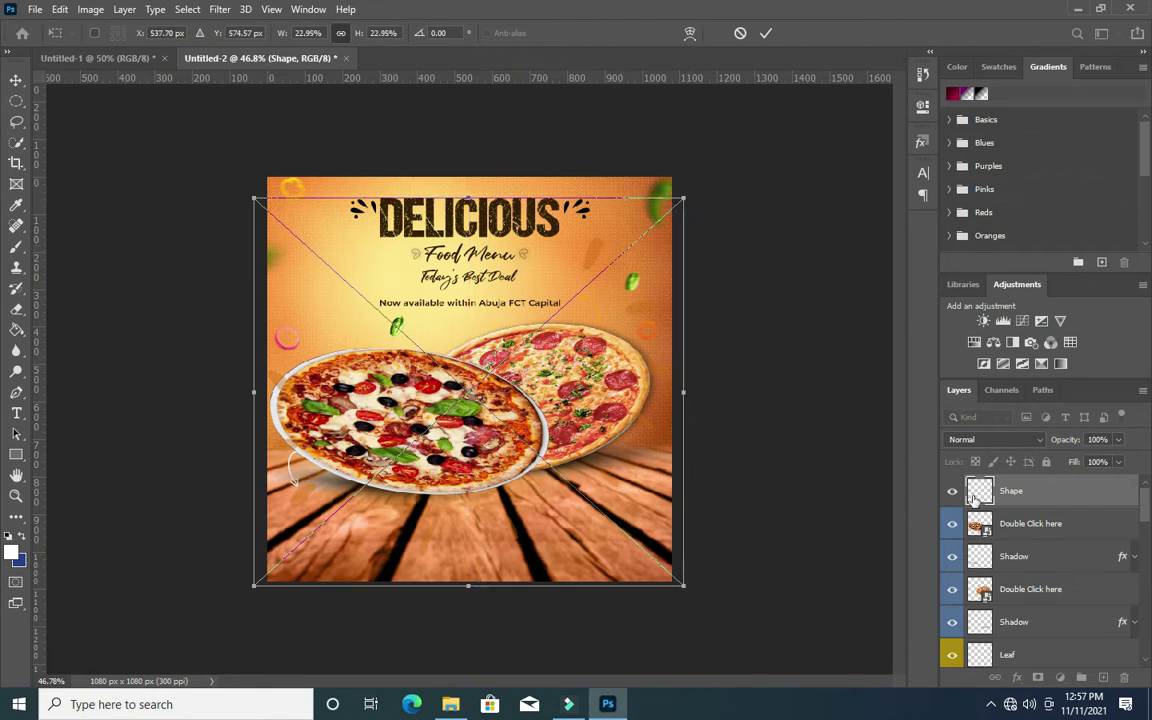
pyautogui.click(766, 34)
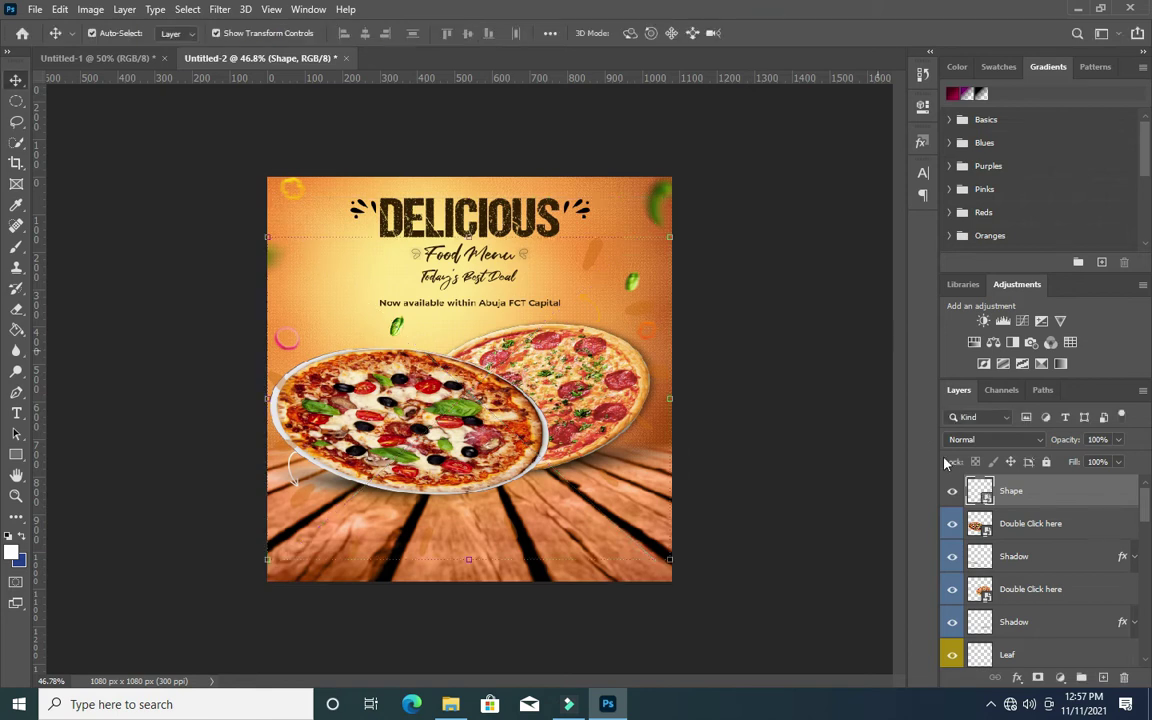
# Step: Inside the Shape smart object, give the petals a brown #865003 Color Overlay
pyautogui.doubleClick(981, 490)
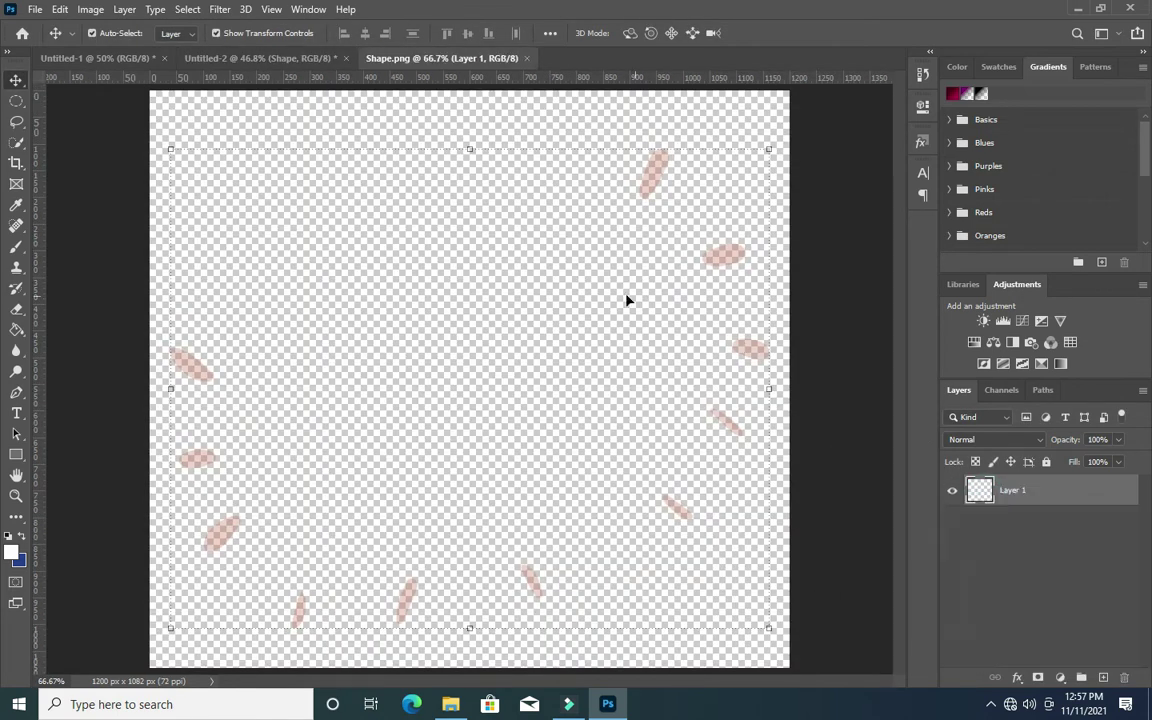
pyautogui.doubleClick(981, 490)
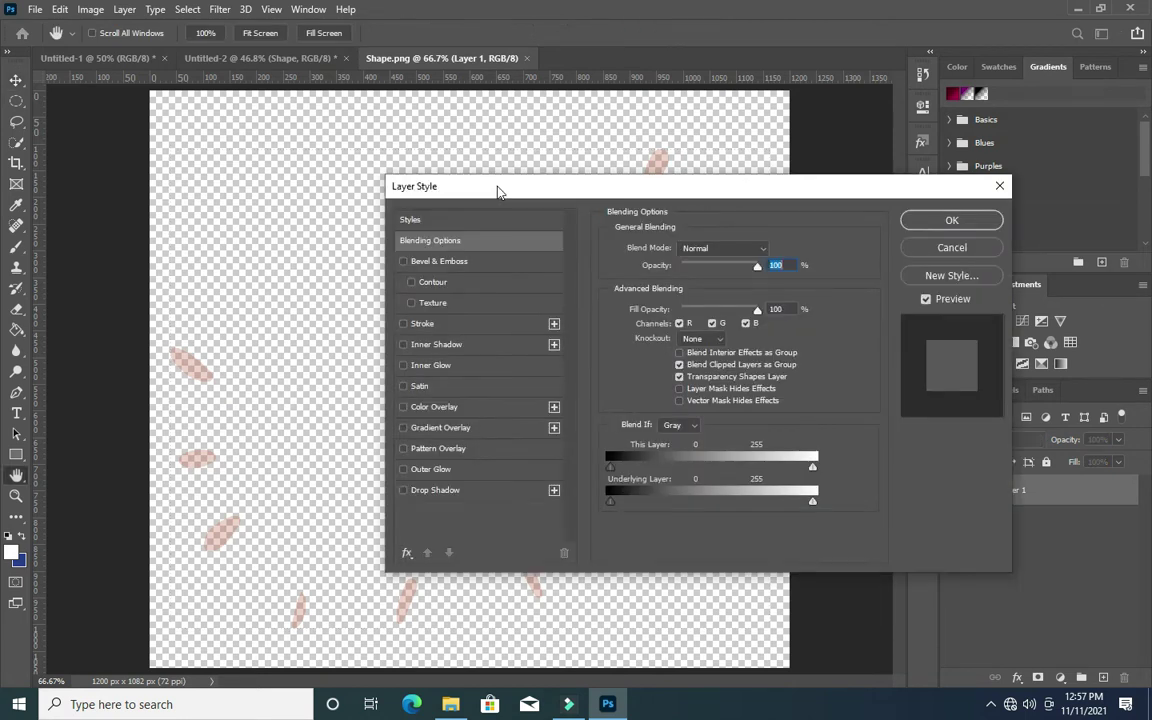
pyautogui.click(440, 406)
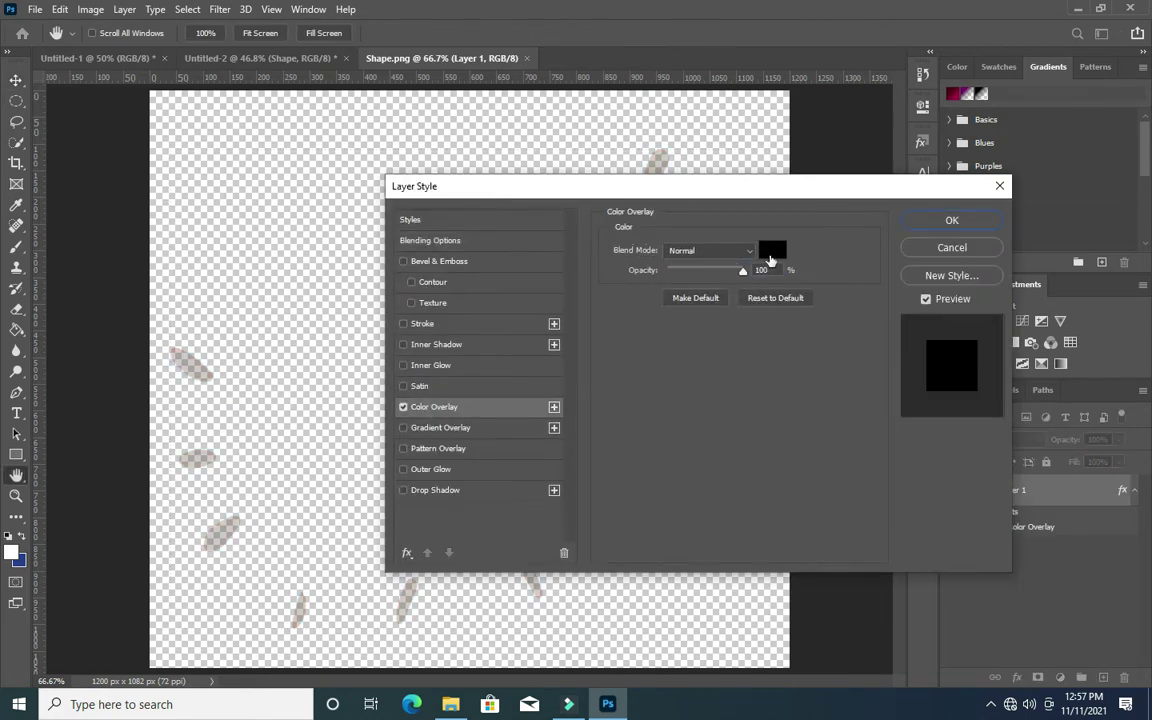
pyautogui.click(770, 252)
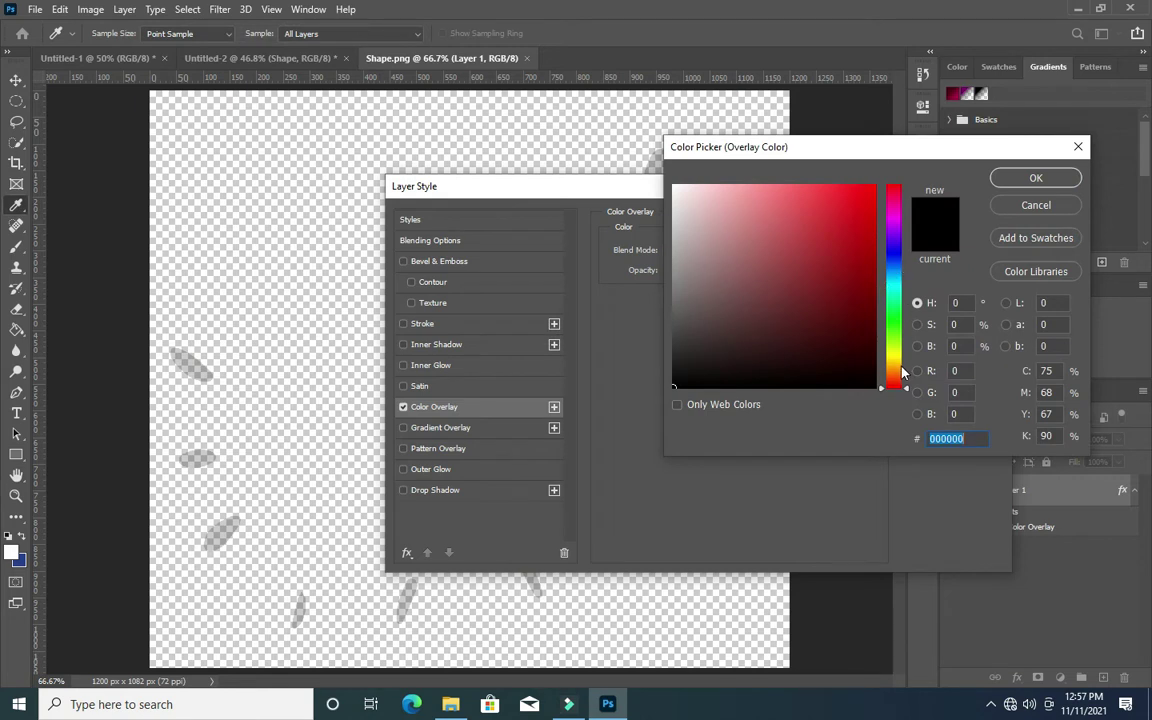
pyautogui.click(901, 367)
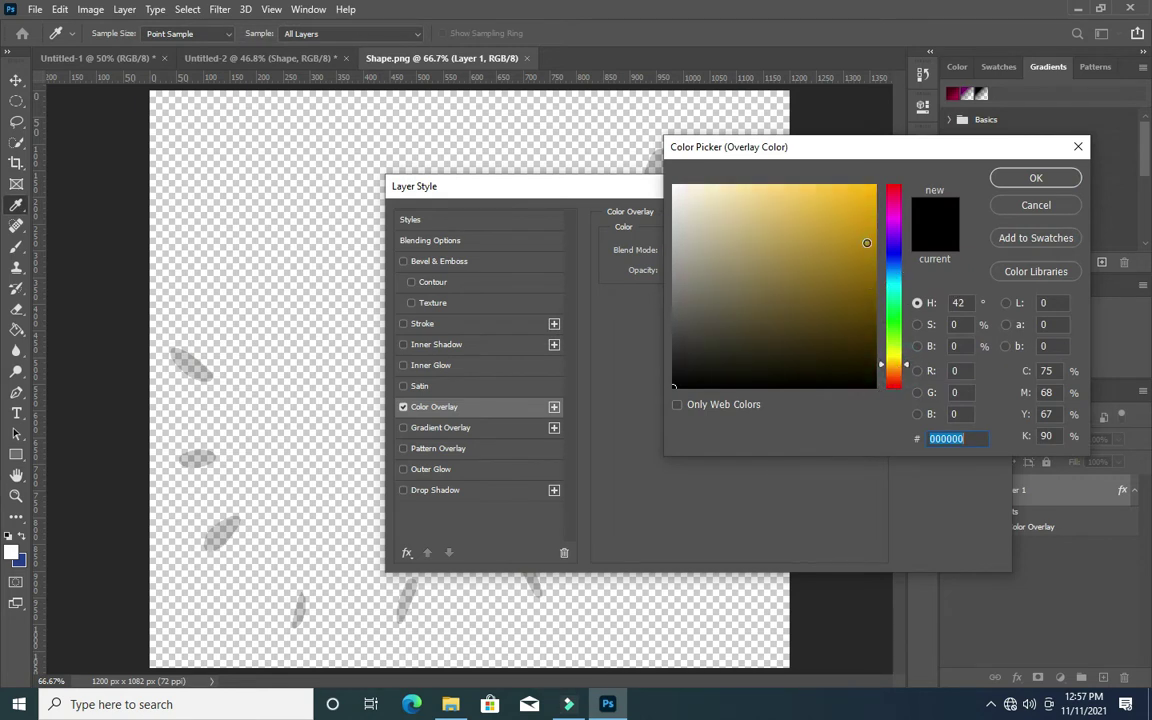
pyautogui.click(874, 280)
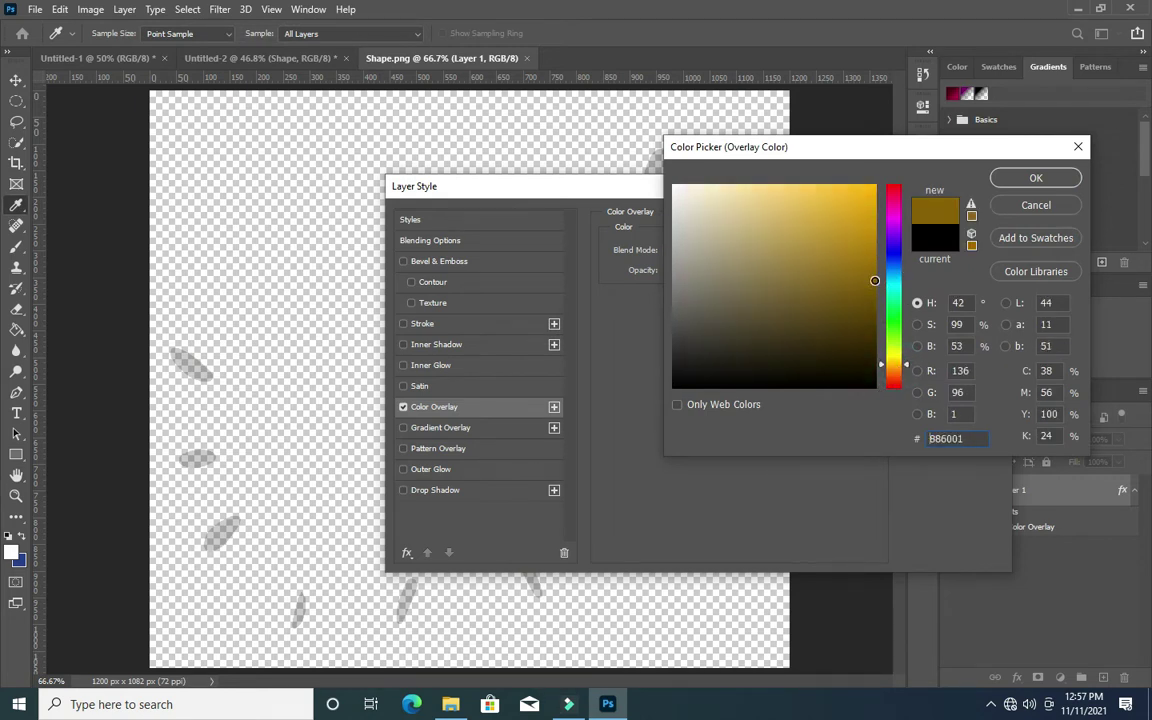
pyautogui.moveTo(906, 369); pyautogui.dragTo(907, 373)
pyautogui.click(871, 282)
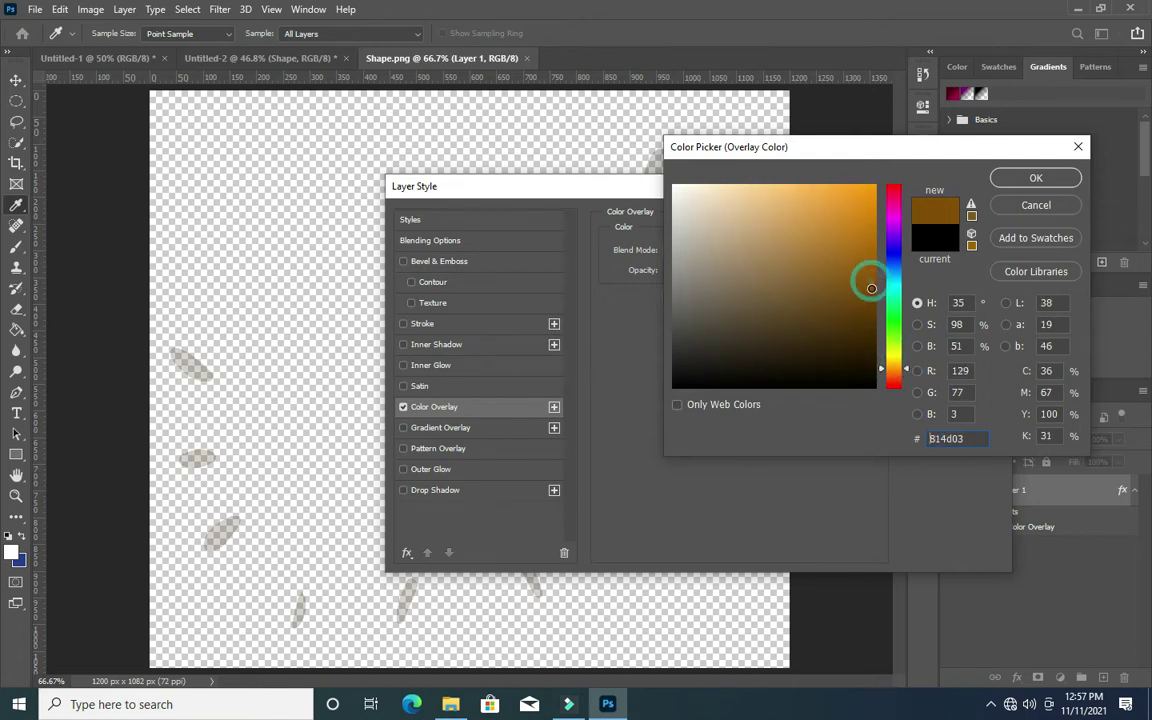
pyautogui.click(1050, 177)
pyautogui.click(951, 221)
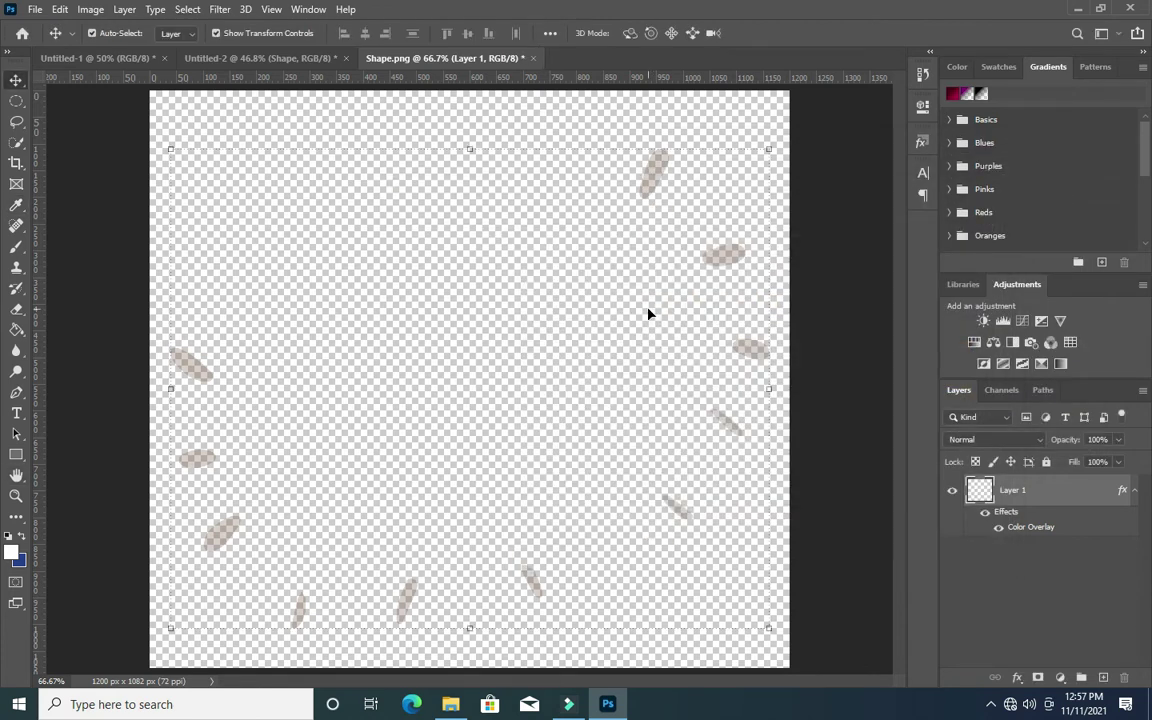
# Step: Save the recoloured Shape.png and close it to return to the poster
pyautogui.click(35, 9)
pyautogui.click(69, 187)
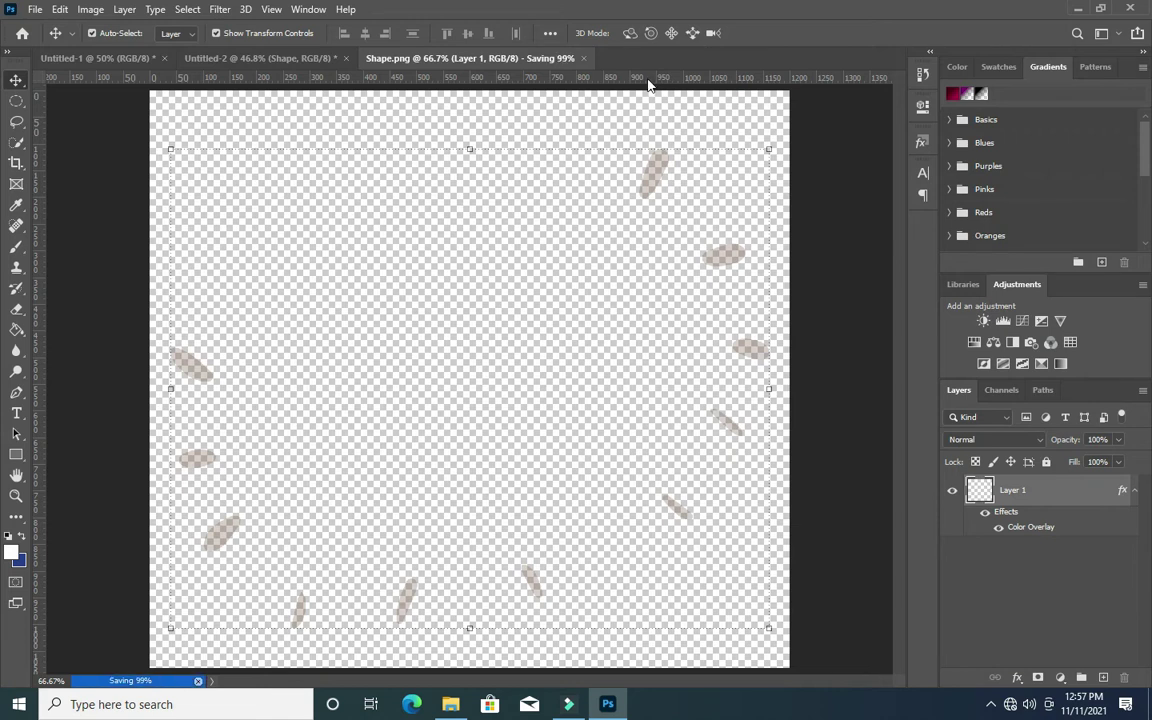
pyautogui.click(529, 59)
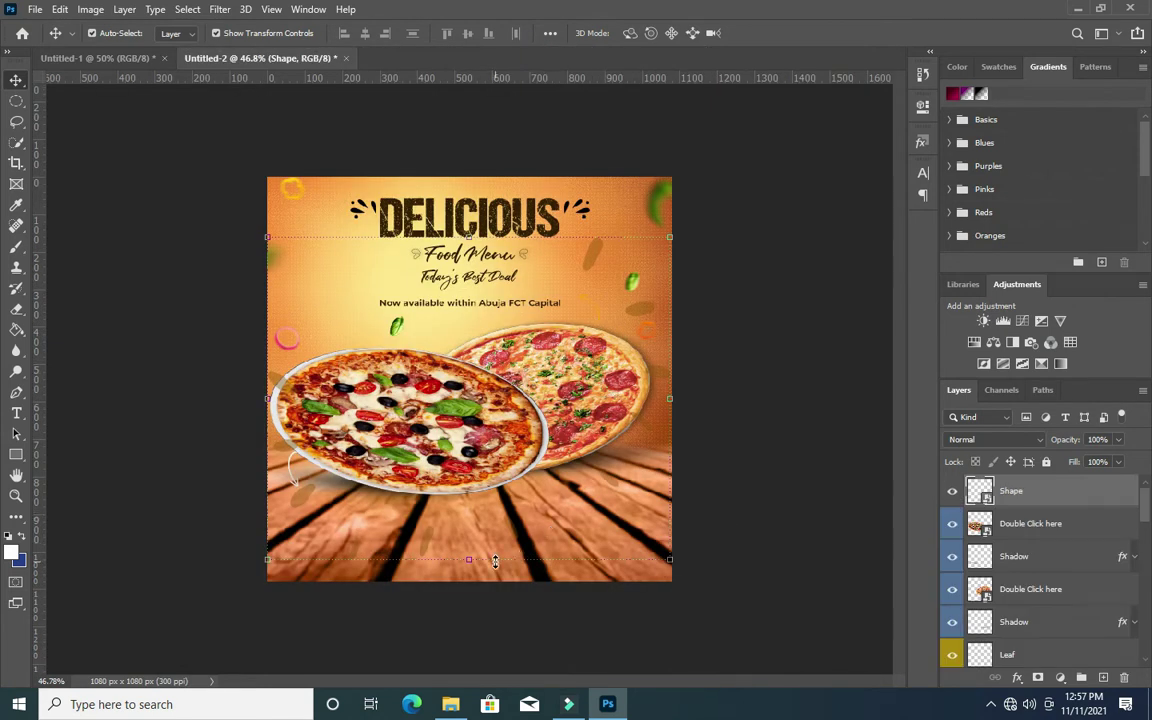
# Step: Enlarge the brown petal layer to 24.91% past the top and bottom edges, then open the Food menu folder
pyautogui.moveTo(470, 562)
pyautogui.mouseDown()
pyautogui.moveTo(459, 590)
pyautogui.moveTo(472, 559)
pyautogui.mouseUp()
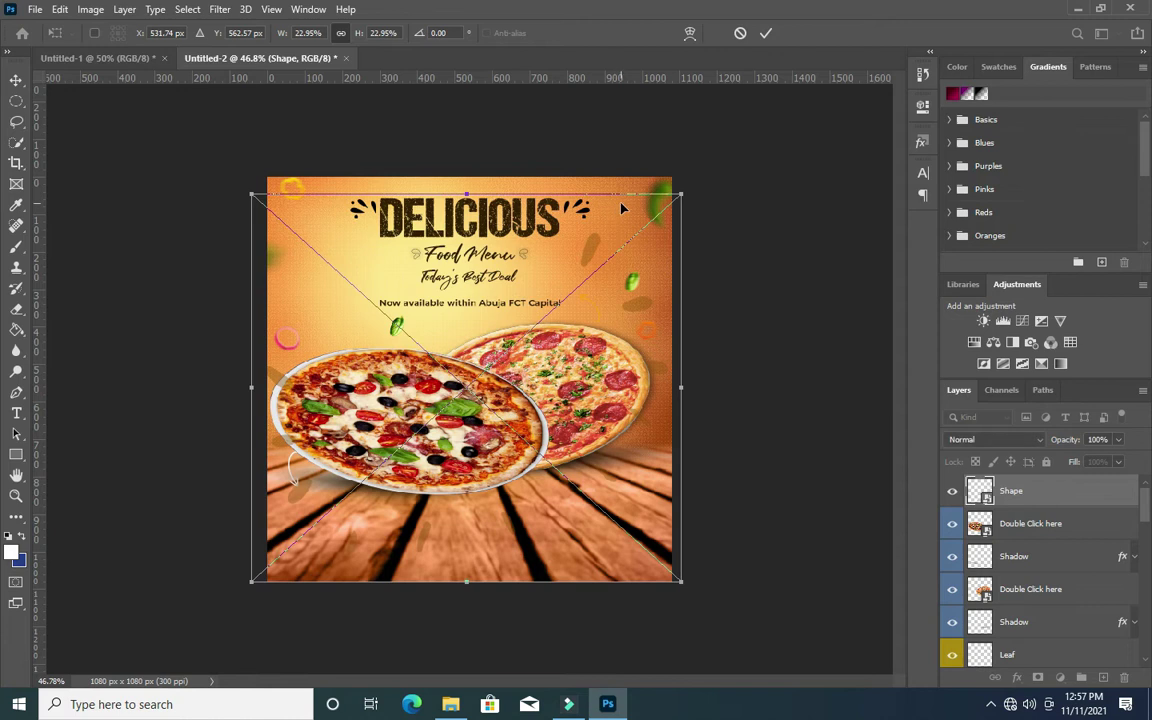
pyautogui.moveTo(467, 191); pyautogui.dragTo(466, 174)
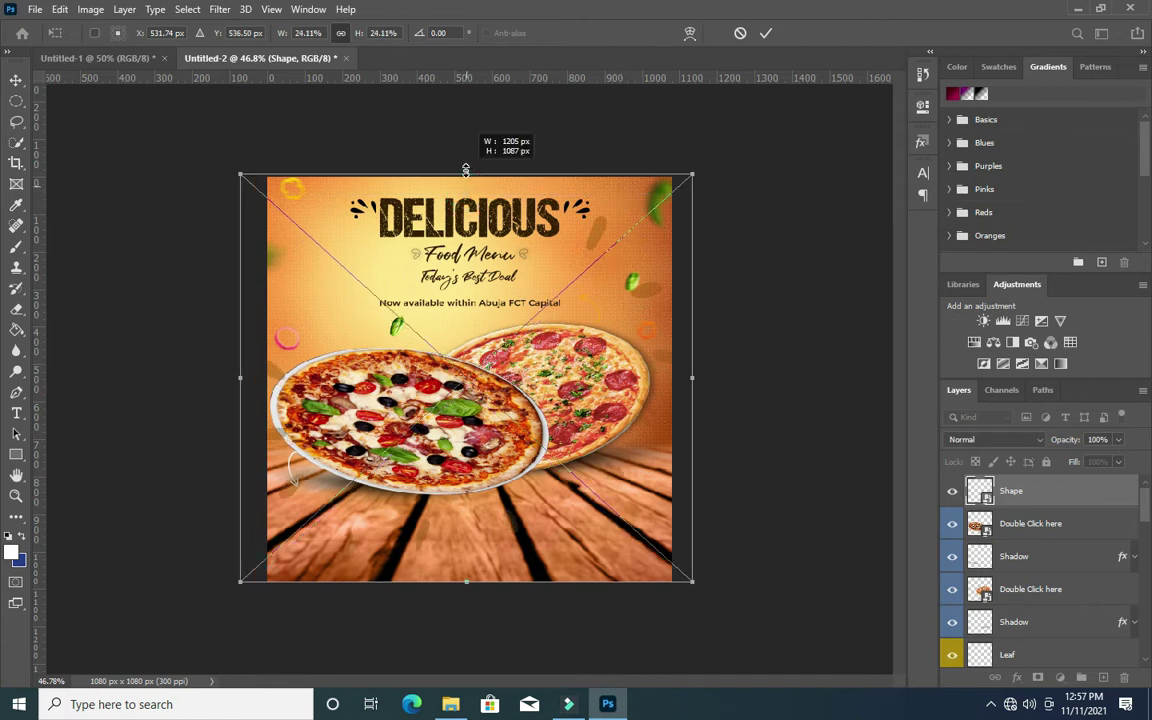
pyautogui.moveTo(466, 581); pyautogui.dragTo(466, 596)
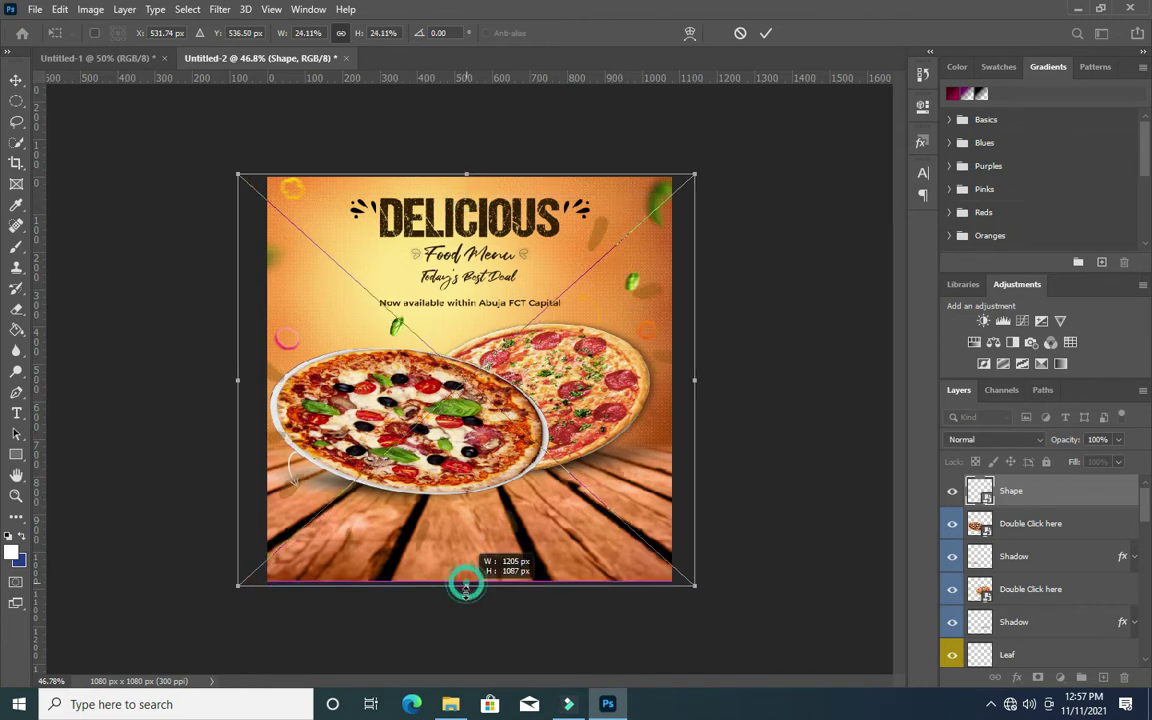
pyautogui.click(766, 33)
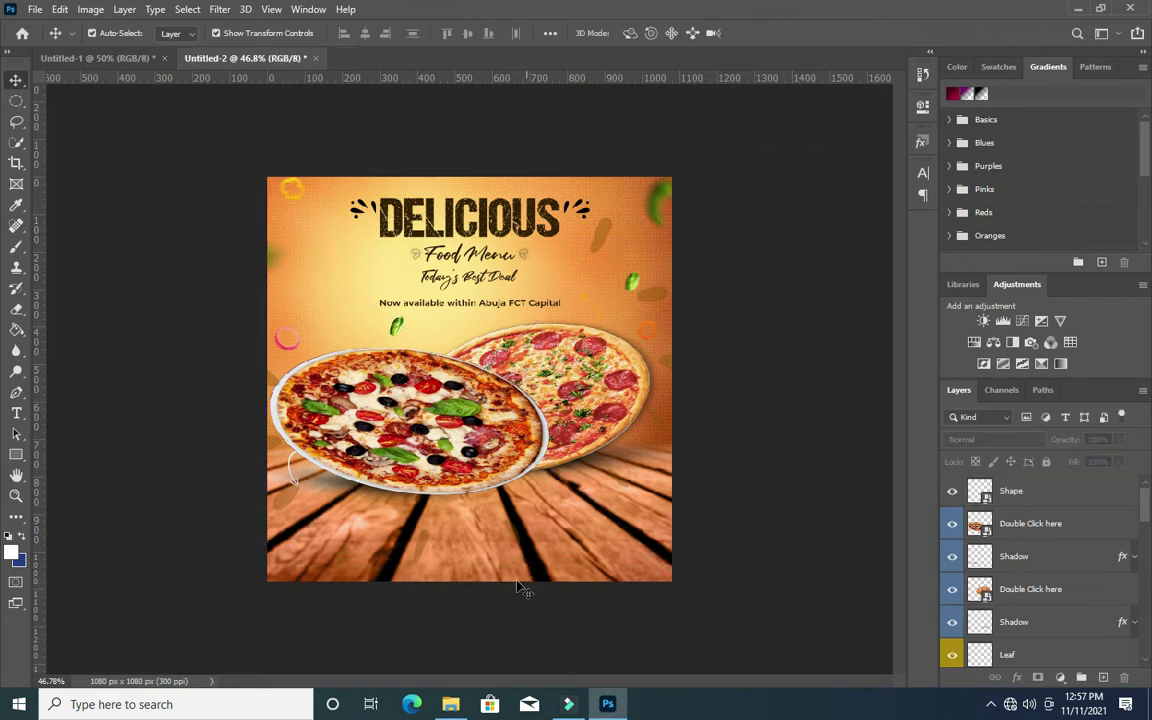
pyautogui.click(451, 704)
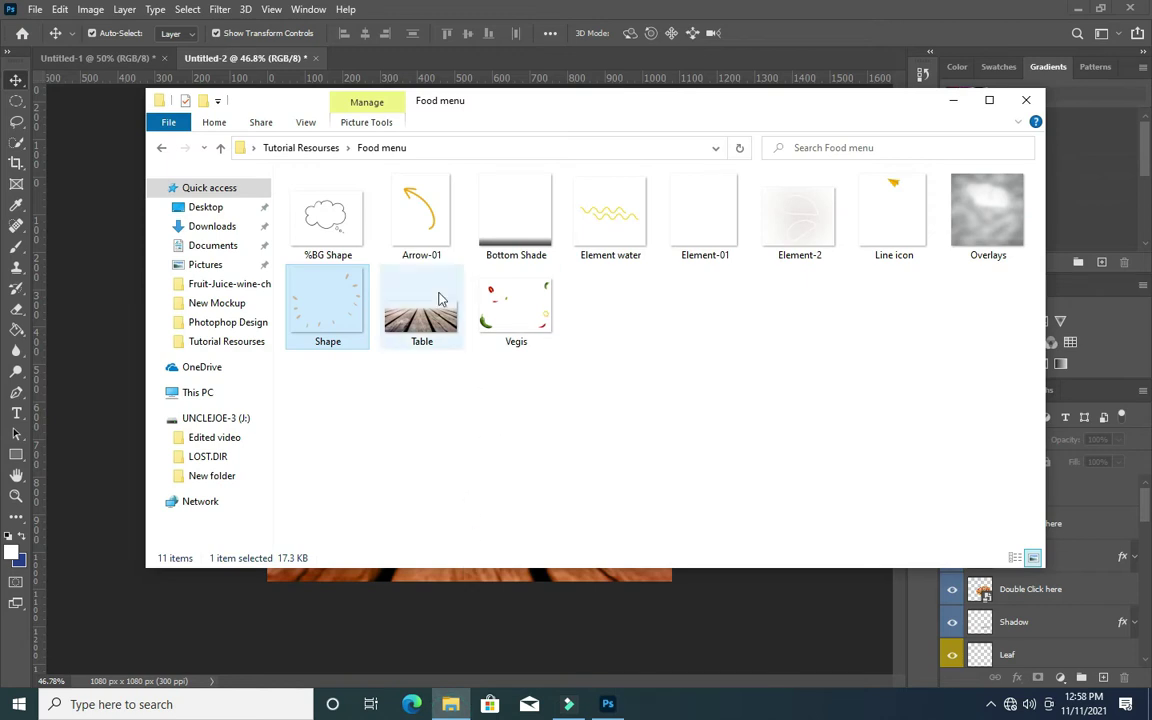
# Step: Drag the Bottom Shade image from the Food menu folder onto the poster
pyautogui.click(335, 225)
pyautogui.click(582, 211)
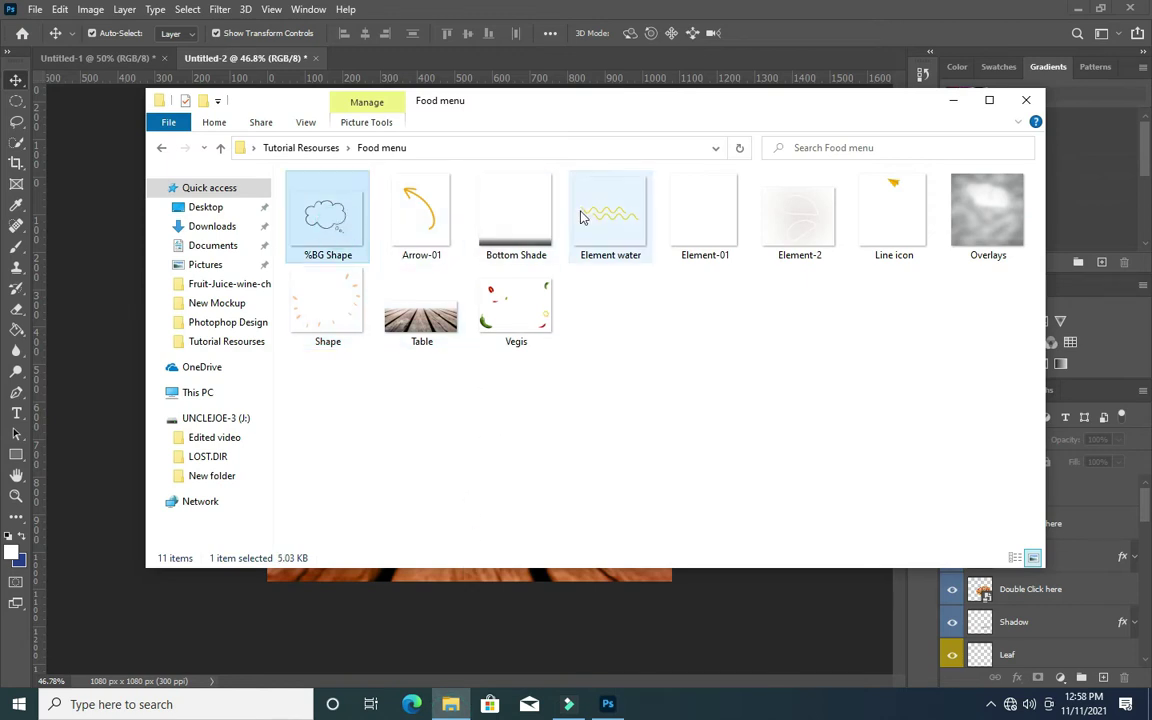
pyautogui.moveTo(516, 212); pyautogui.dragTo(663, 625)
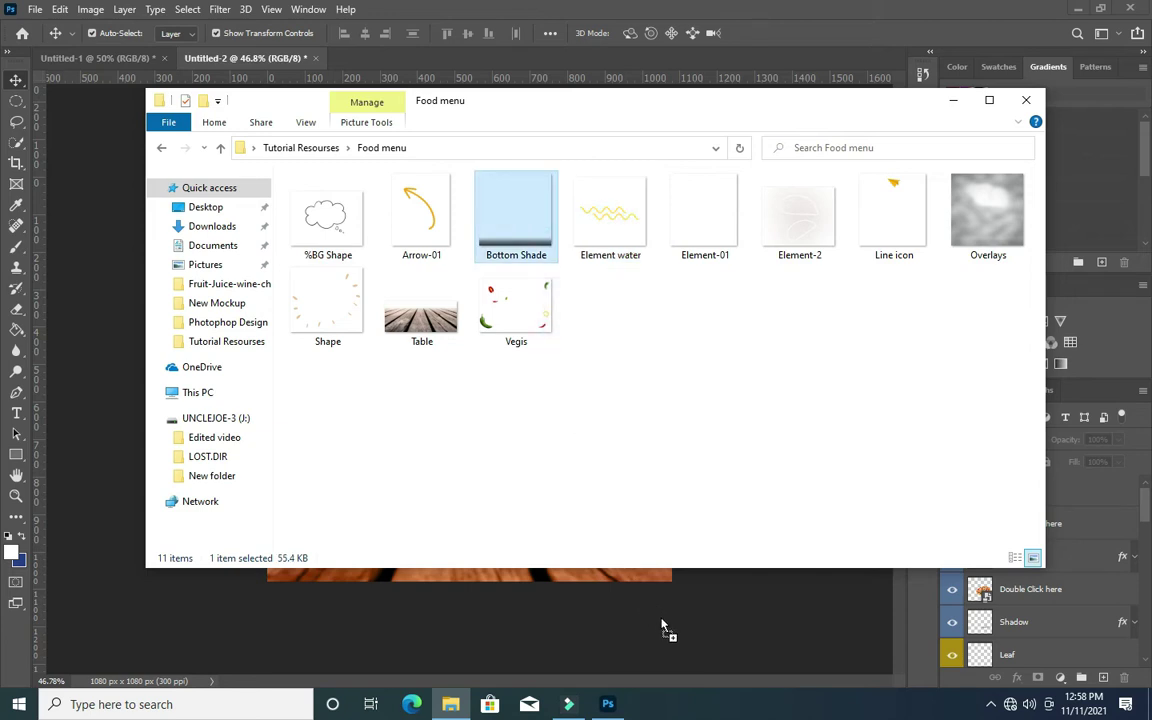
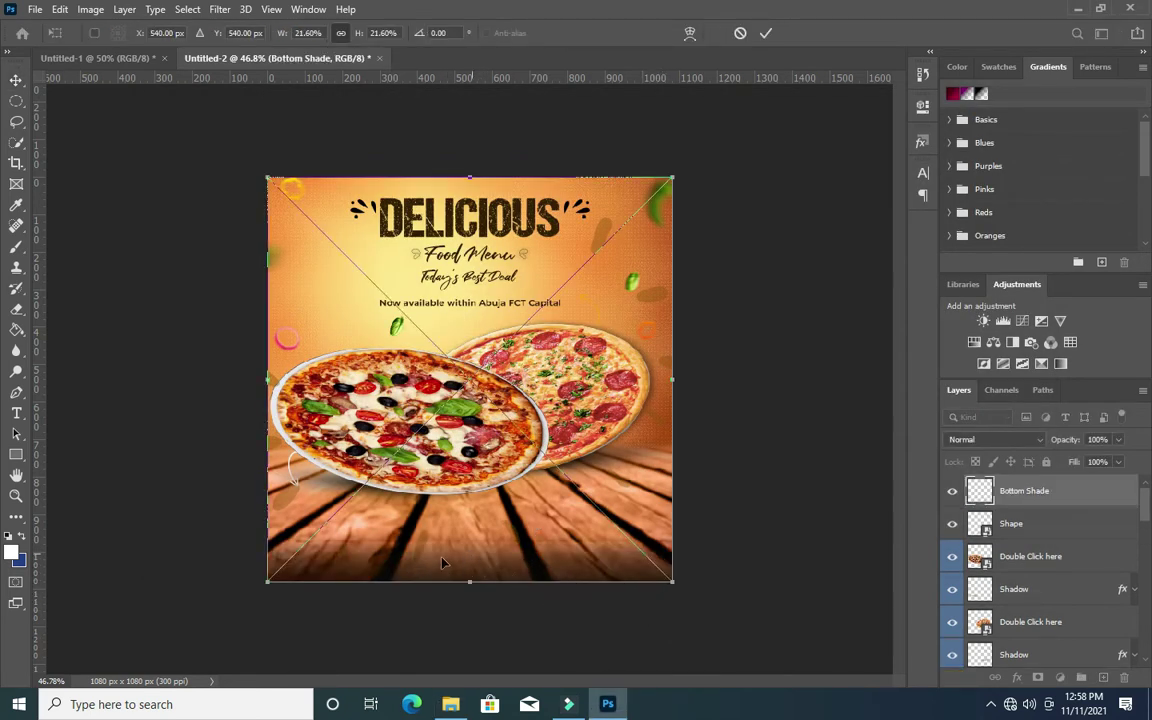
# Step: Commit the Bottom Shade placement along the flyer's bottom edge
pyautogui.click(769, 32)
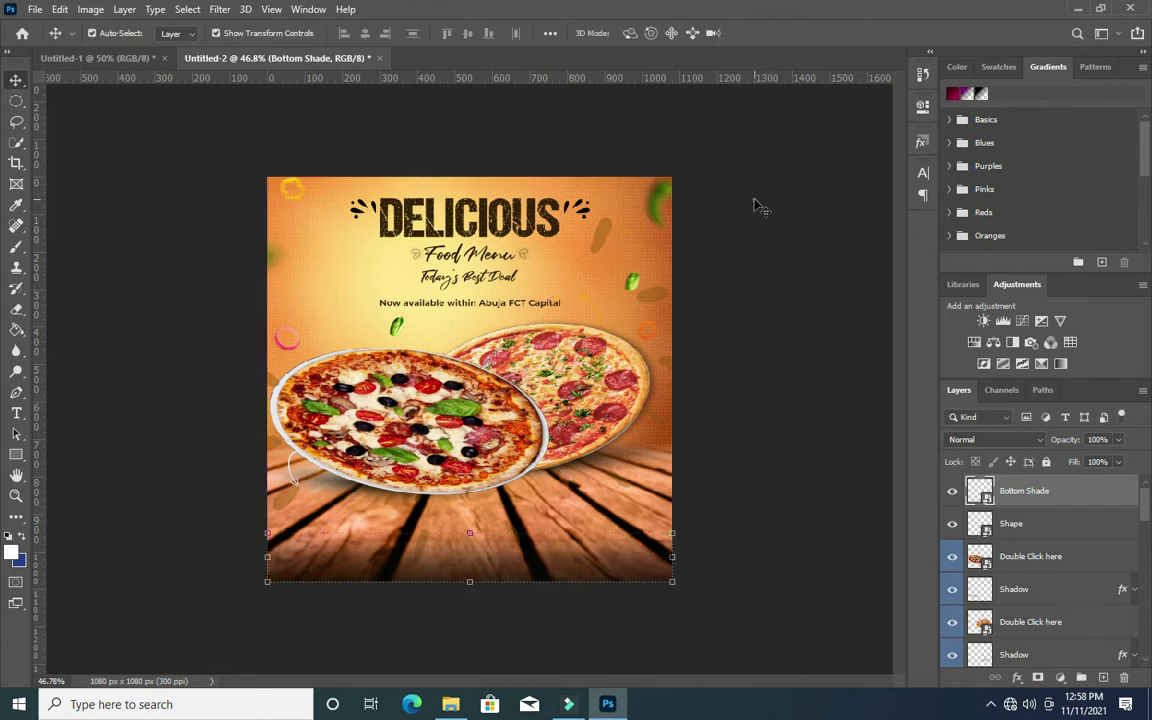
# Step: Place the Element water zigzag at about 29% scale just beneath the Abuja availability line
pyautogui.hotkey('alt', 'Tab')
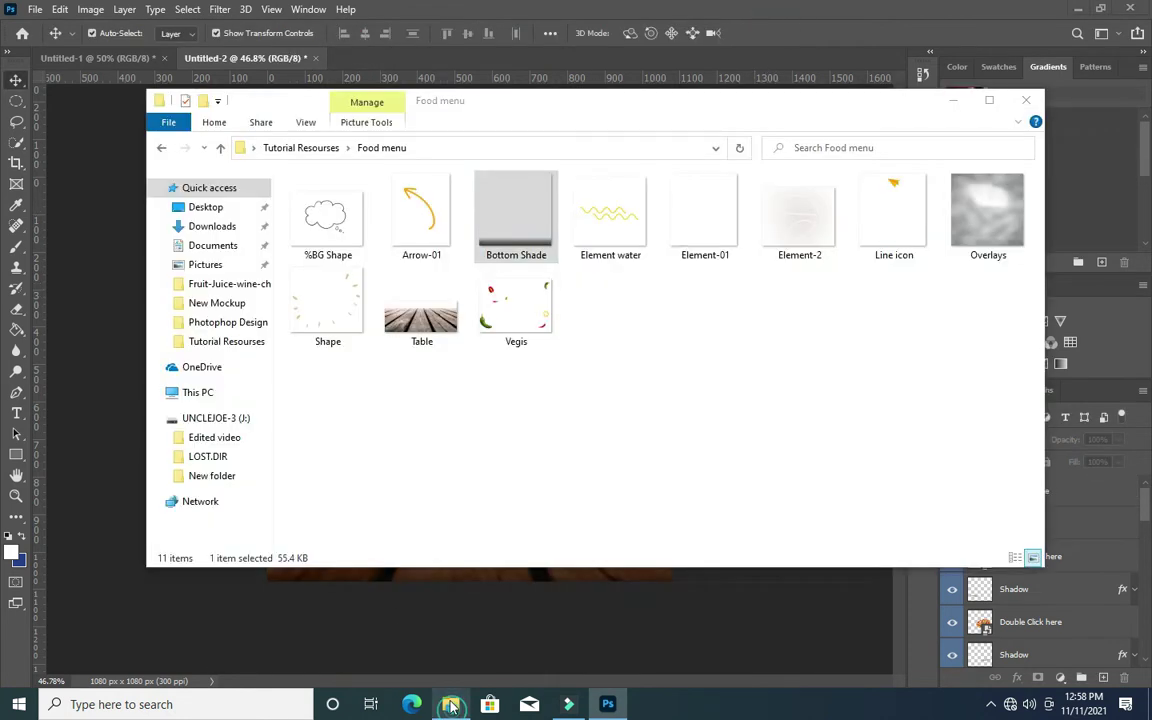
pyautogui.moveTo(607, 219)
pyautogui.mouseDown()
pyautogui.moveTo(489, 614)
pyautogui.moveTo(511, 425)
pyautogui.mouseUp()
pyautogui.moveTo(592, 496); pyautogui.dragTo(489, 398)
pyautogui.scroll(1, 446, 314)
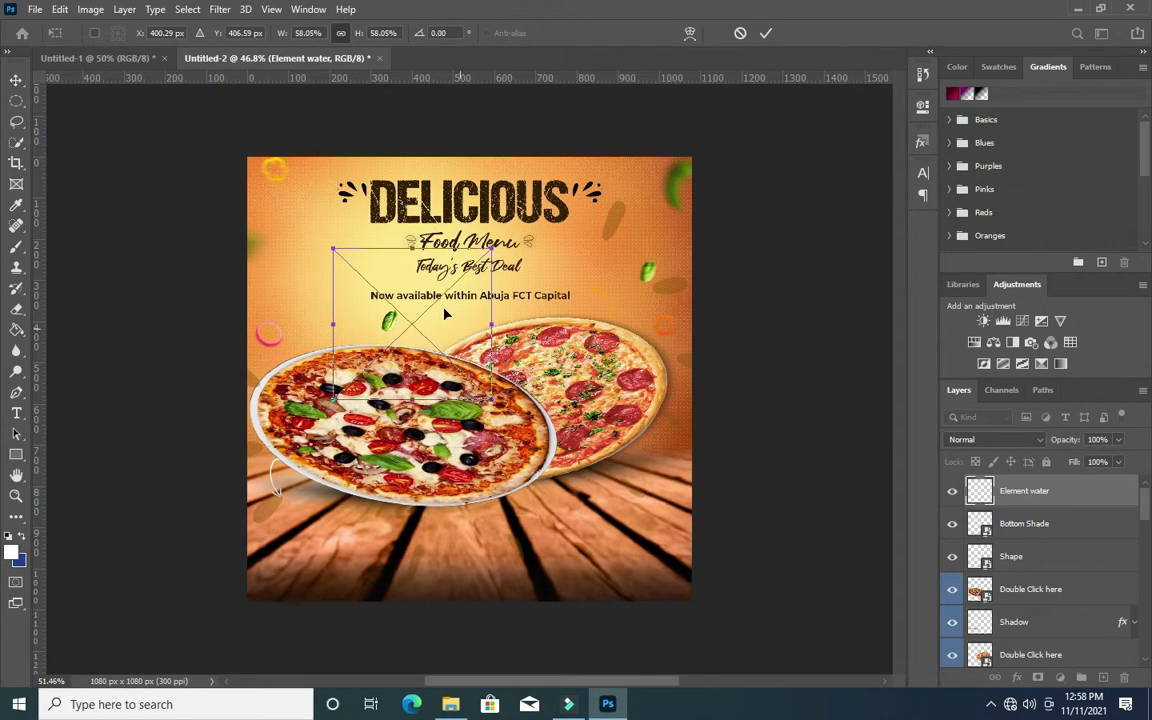
pyautogui.scroll(3, 446, 314)
pyautogui.moveTo(420, 346); pyautogui.dragTo(331, 280)
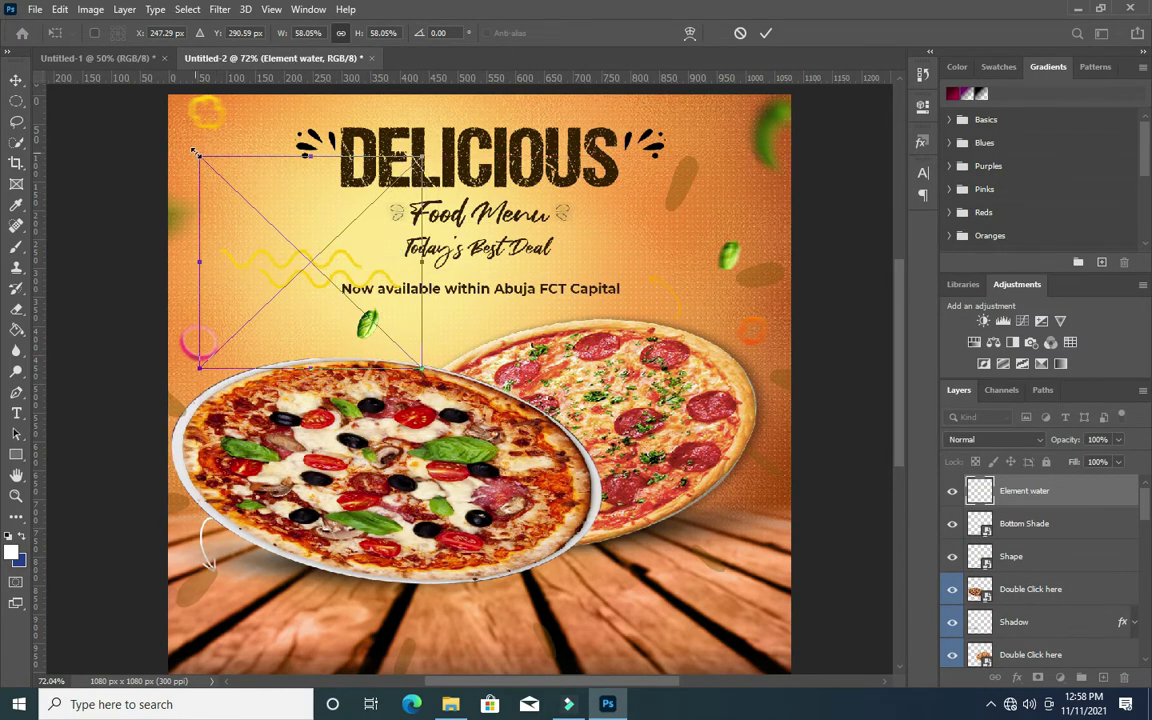
pyautogui.moveTo(196, 153); pyautogui.dragTo(309, 262)
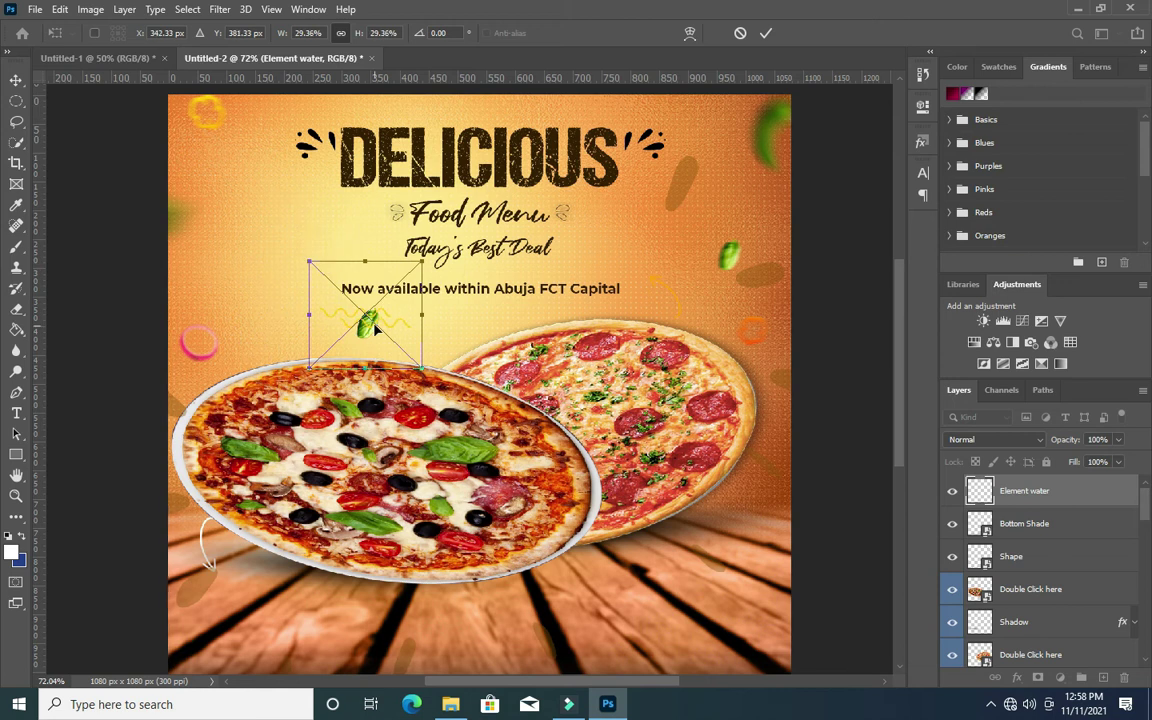
pyautogui.moveTo(375, 328); pyautogui.dragTo(476, 321)
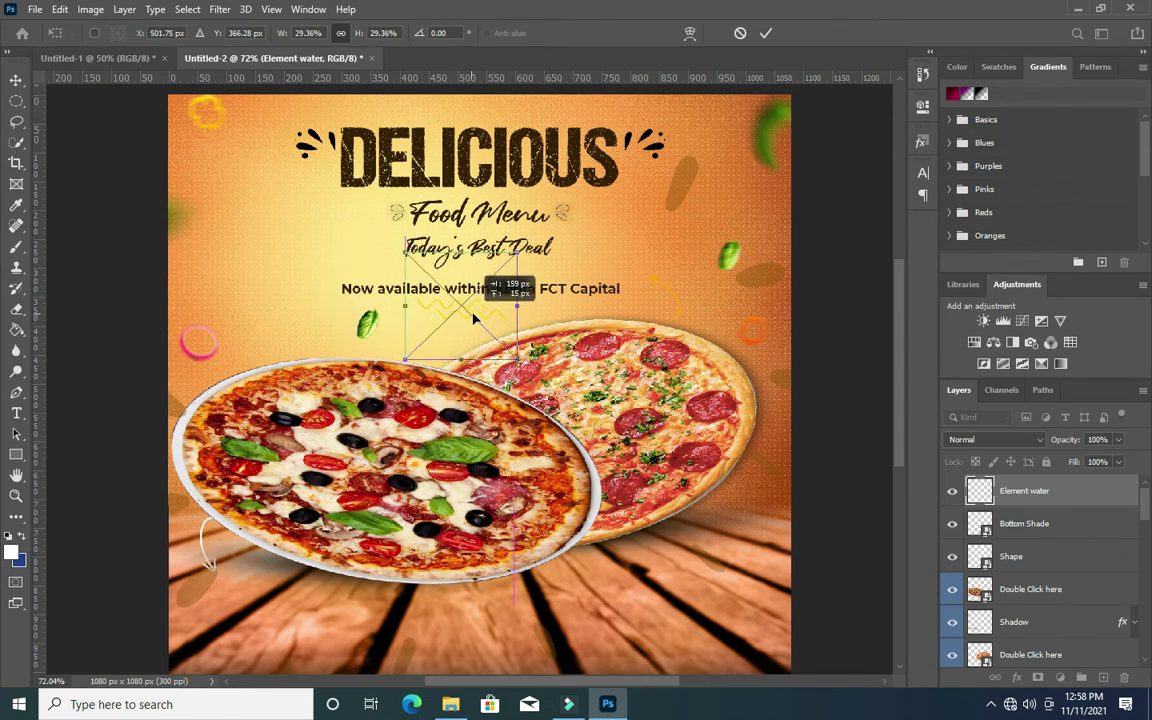
pyautogui.click(765, 33)
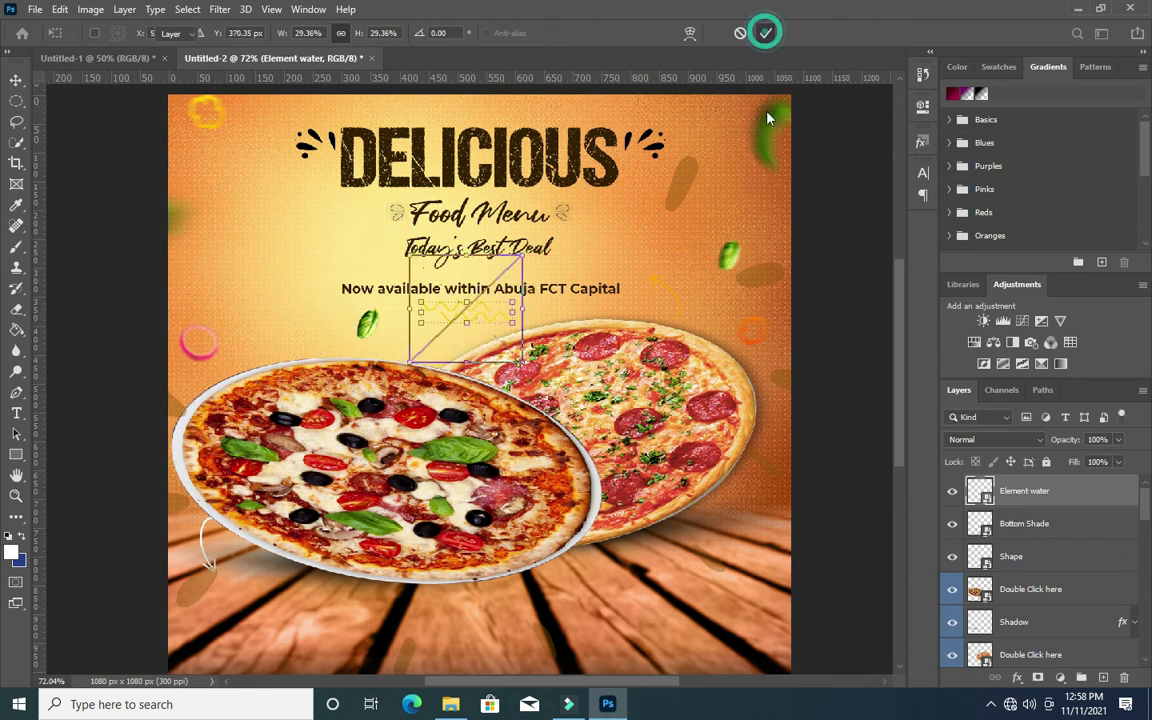
pyautogui.hotkey('ctrl', 'a')
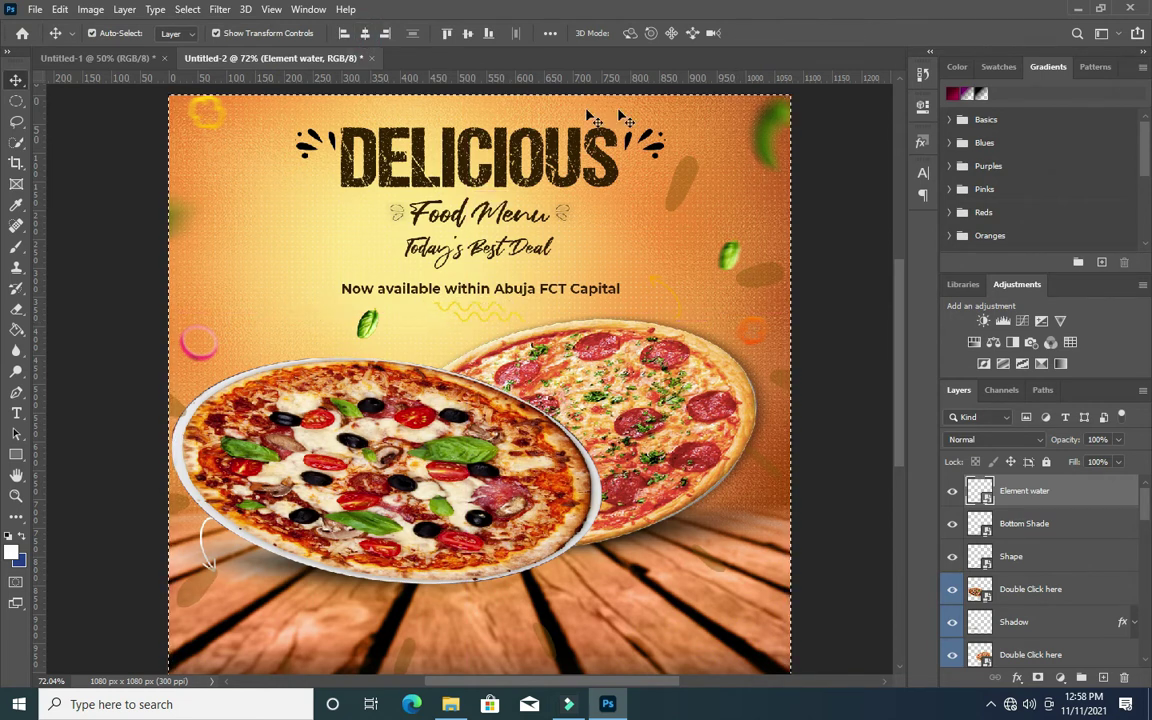
pyautogui.hotkey('ctrl', 'd')
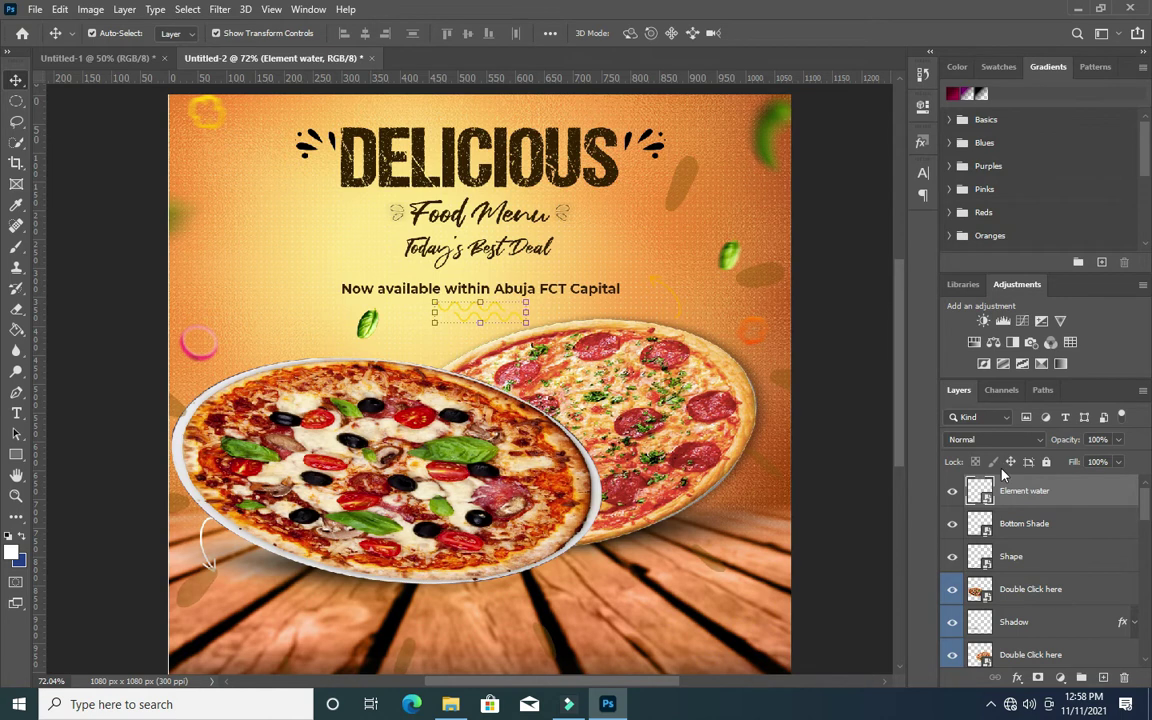
# Step: Give the Element water smart object a dark brown #392305 Color Overlay
pyautogui.doubleClick(982, 492)
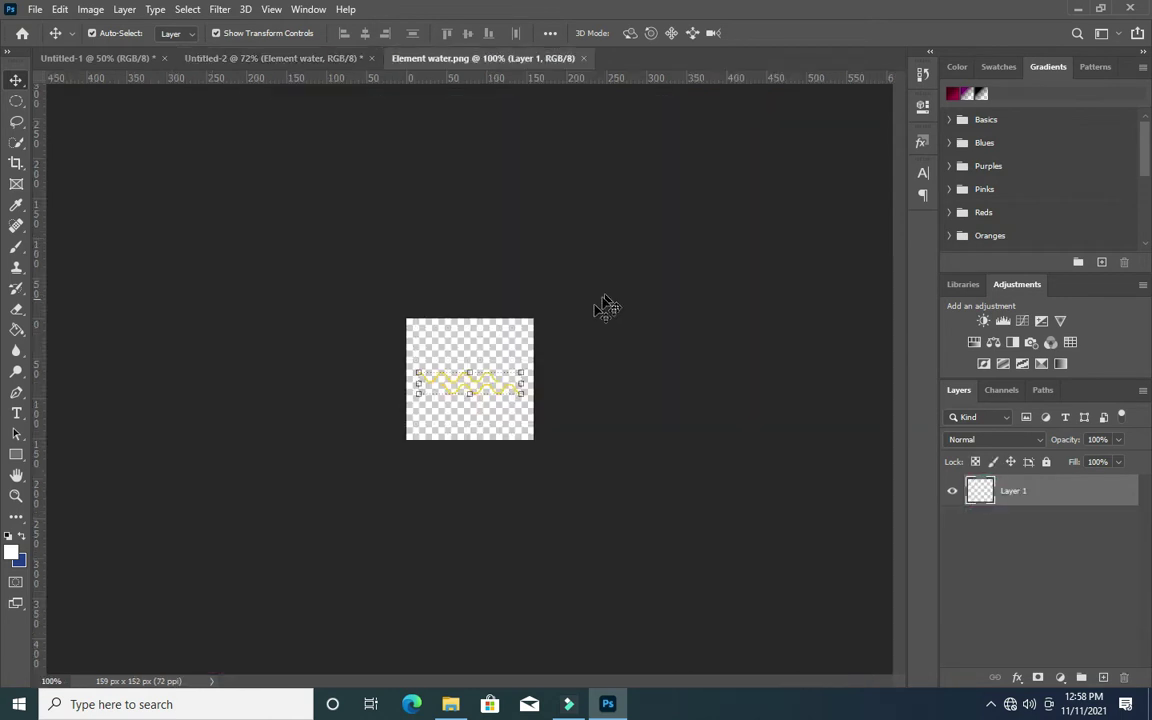
pyautogui.moveTo(975, 490); pyautogui.dragTo(656, 316)
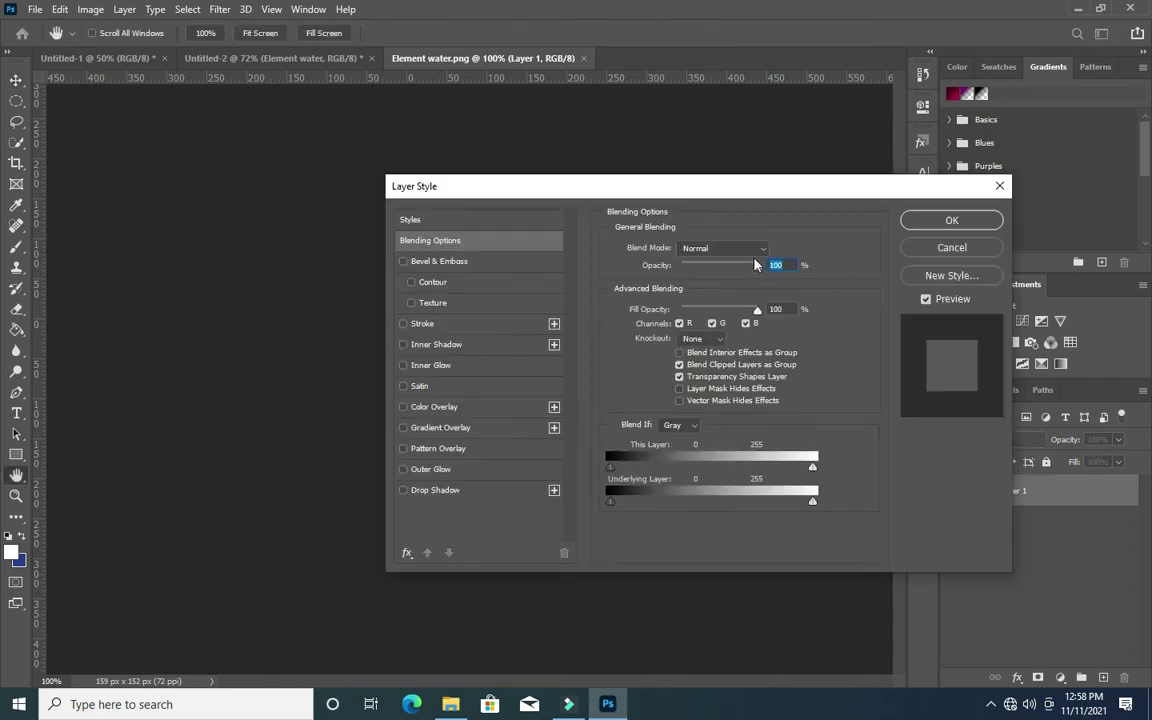
pyautogui.click(468, 406)
pyautogui.click(782, 249)
pyautogui.moveTo(854, 325)
pyautogui.mouseDown()
pyautogui.moveTo(866, 345)
pyautogui.moveTo(883, 345)
pyautogui.mouseUp()
pyautogui.click(1036, 178)
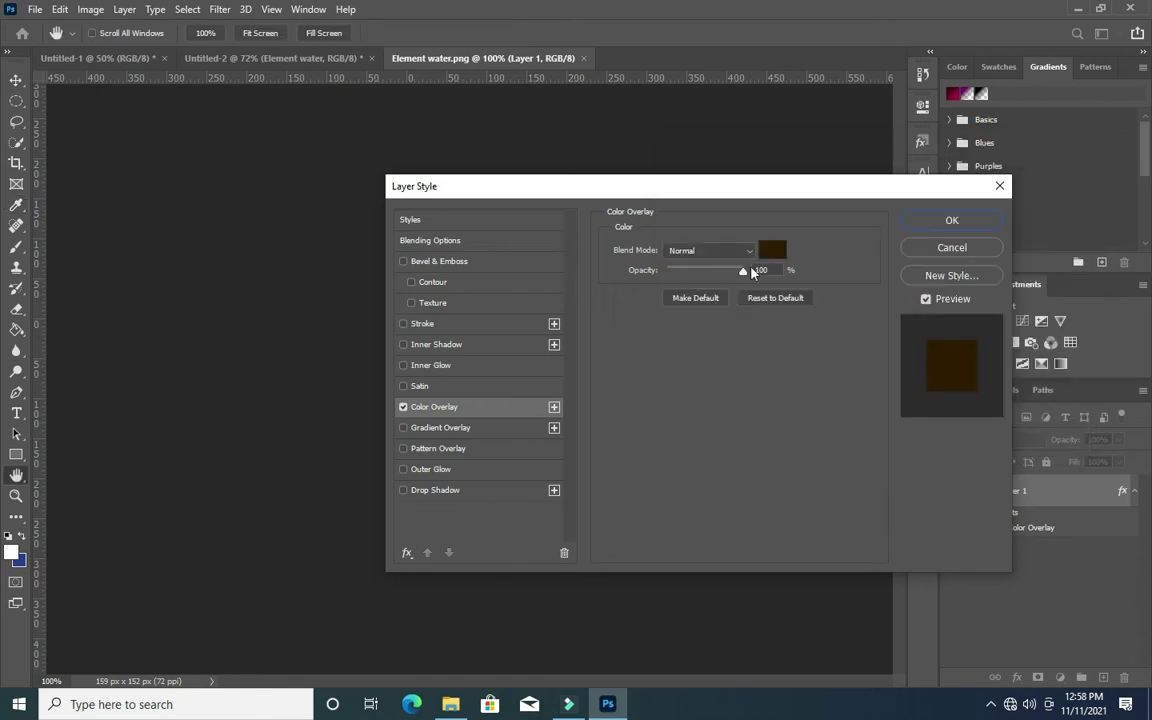
pyautogui.click(948, 220)
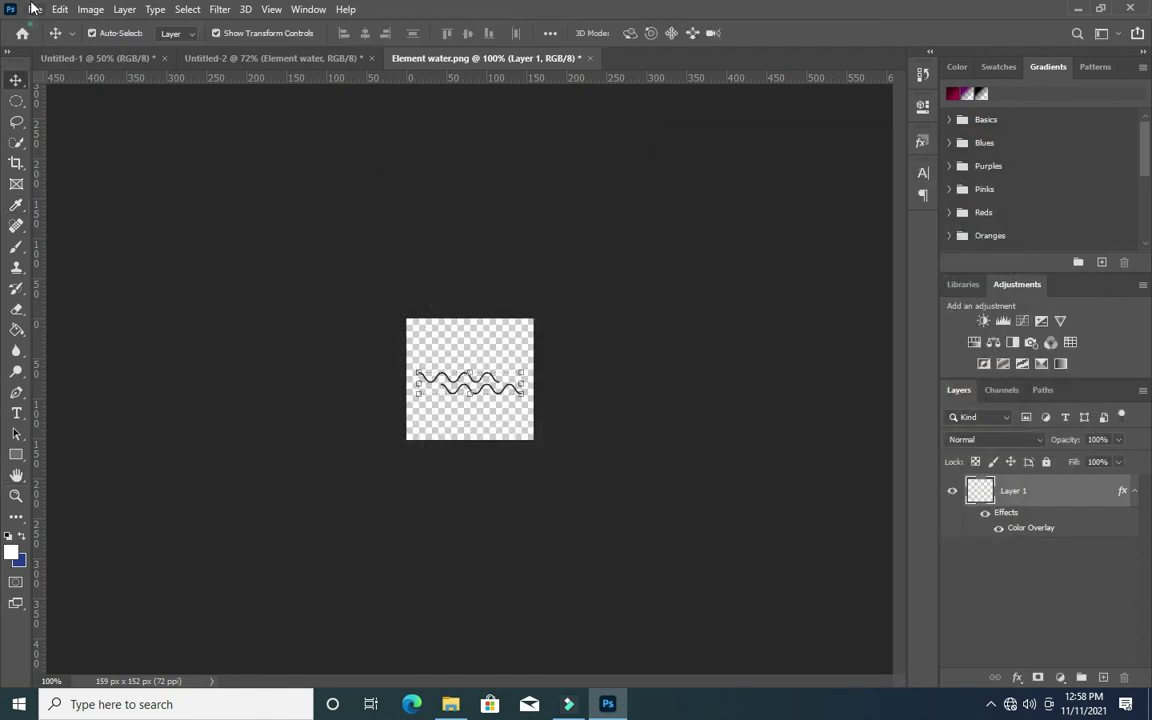
# Step: Save the recoloured Element water file and close it to return to the flyer
pyautogui.click(34, 9)
pyautogui.click(82, 185)
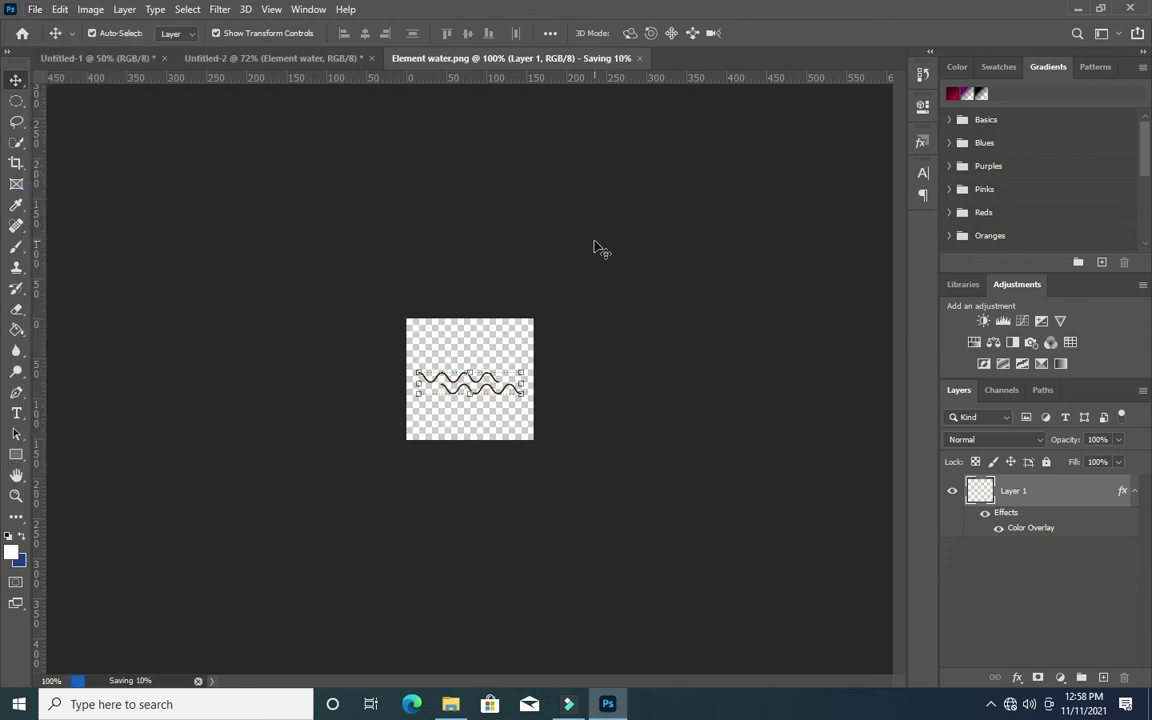
pyautogui.click(583, 58)
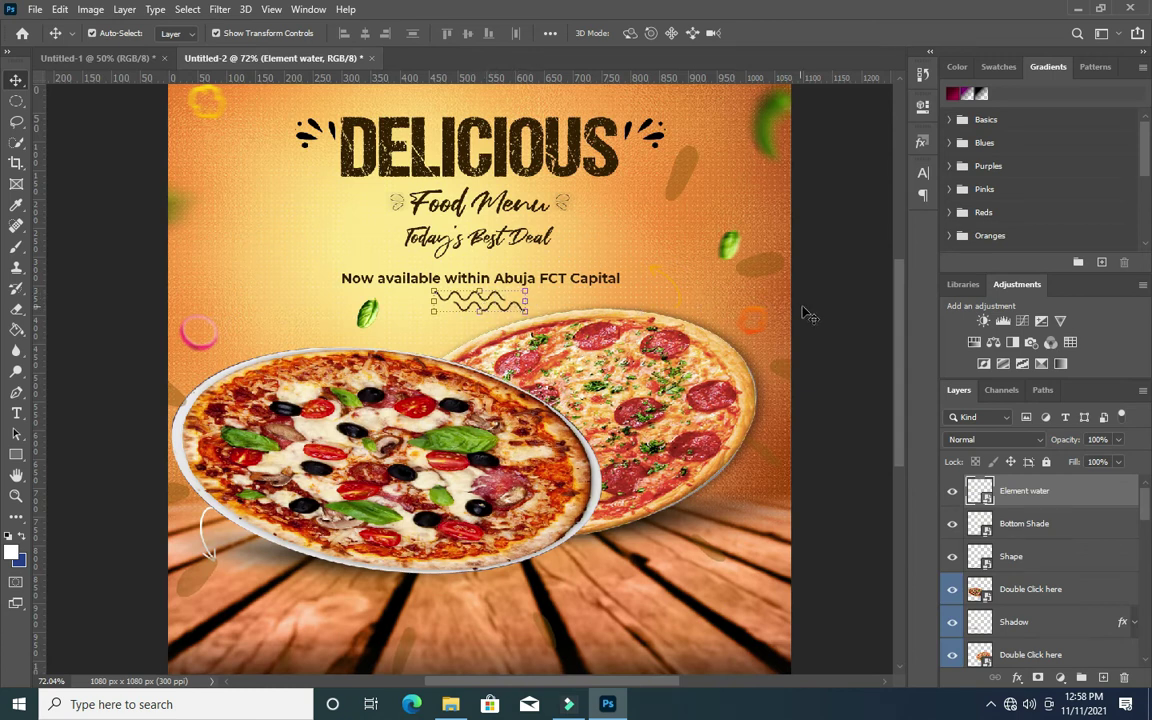
# Step: Place the %BG Shape cloud outline at about 23% scale beside the Food Menu title
pyautogui.click(450, 704)
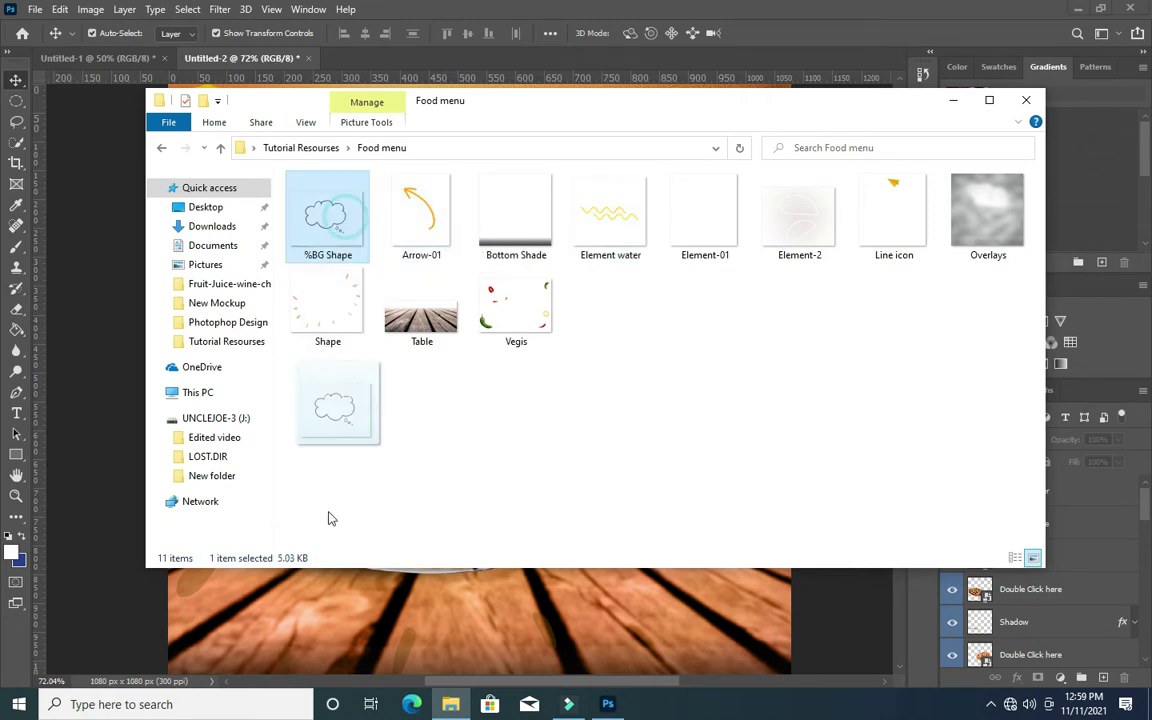
pyautogui.moveTo(345, 224); pyautogui.dragTo(314, 572)
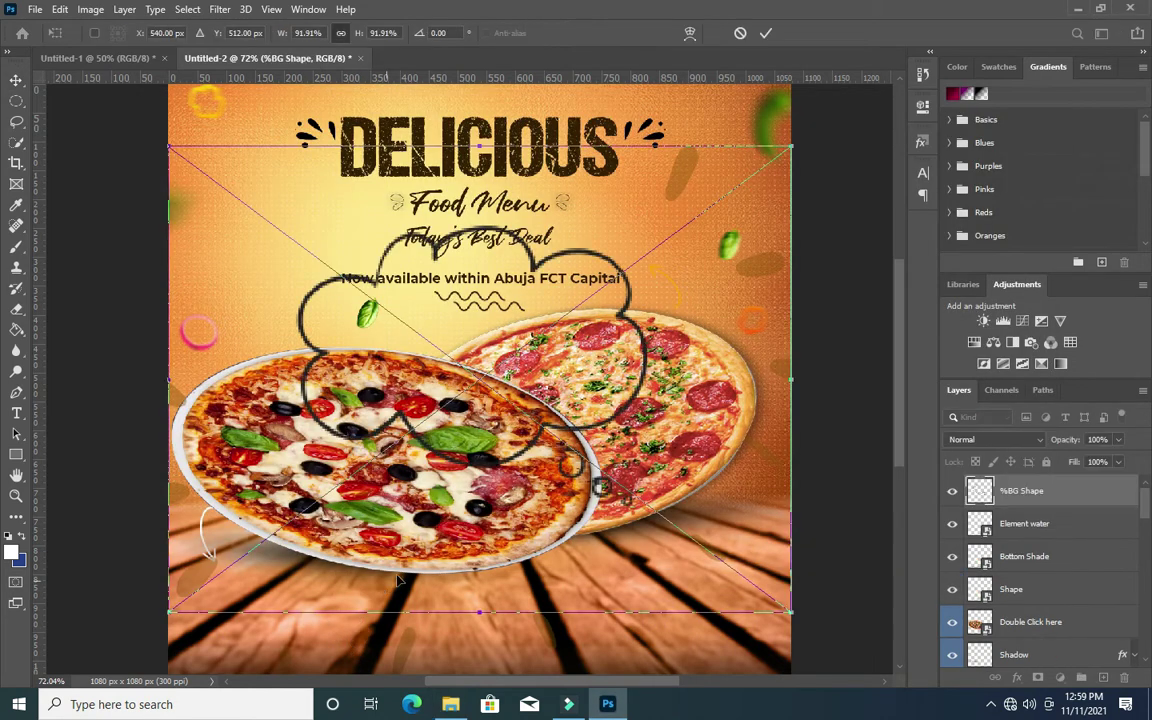
pyautogui.moveTo(791, 611); pyautogui.dragTo(375, 300)
pyautogui.moveTo(305, 222); pyautogui.dragTo(296, 267)
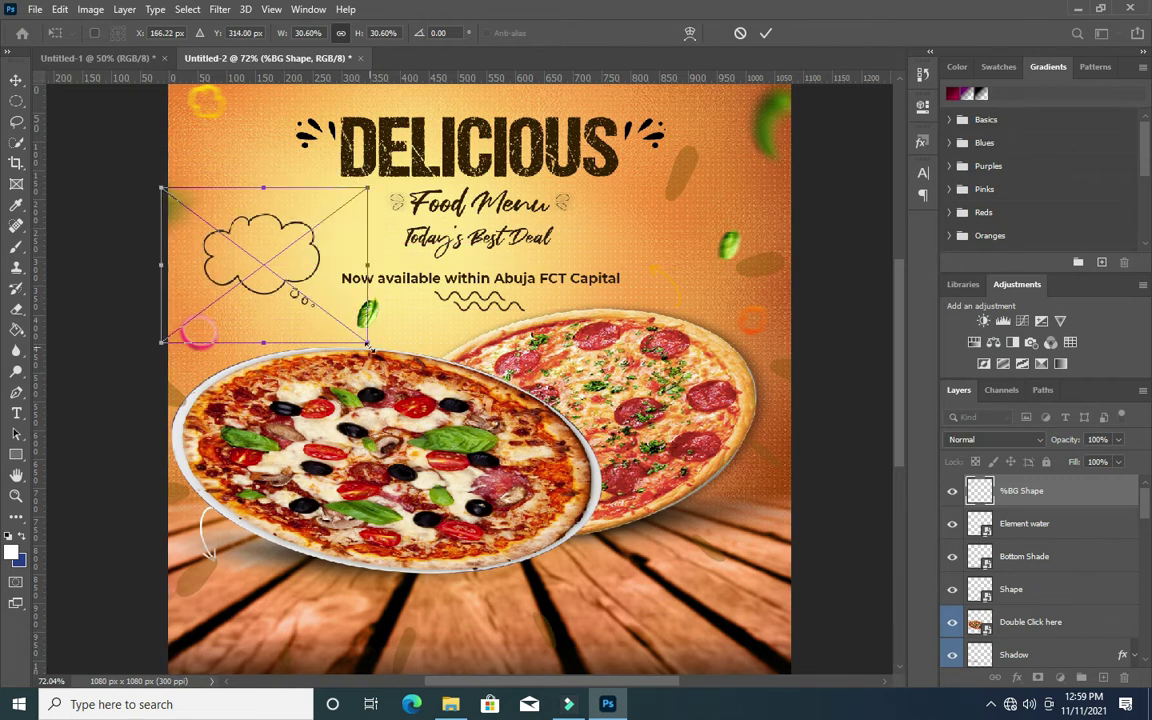
pyautogui.moveTo(364, 343); pyautogui.dragTo(335, 308)
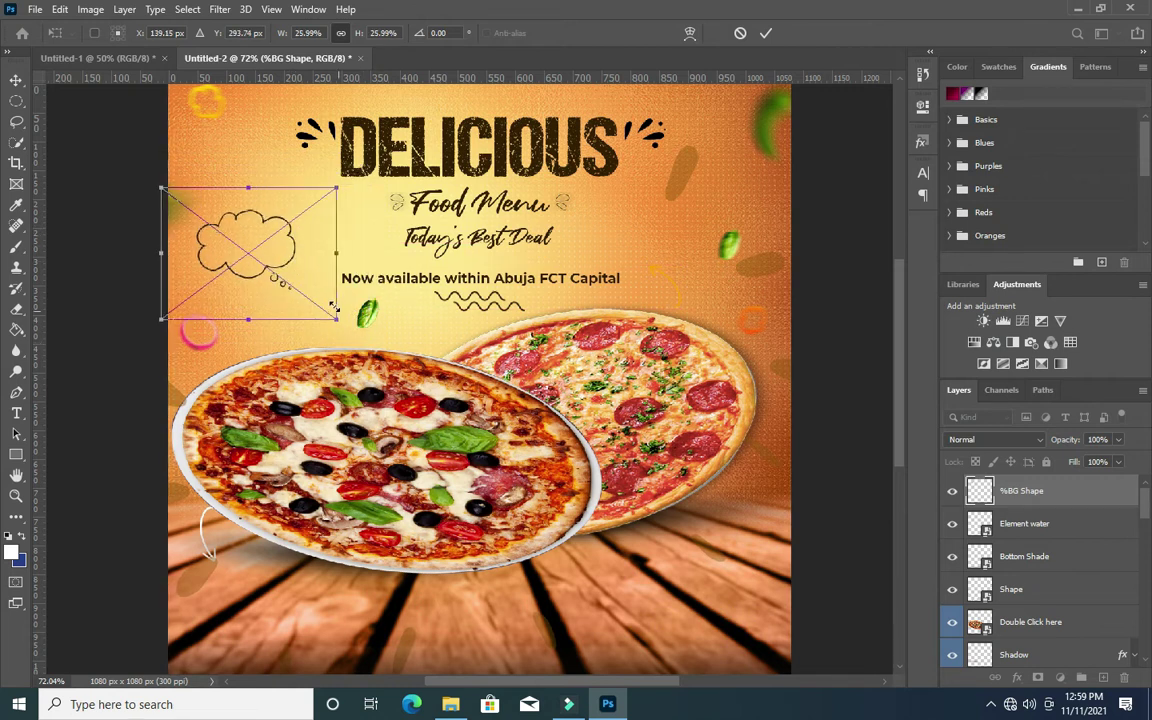
pyautogui.moveTo(266, 258); pyautogui.dragTo(282, 260)
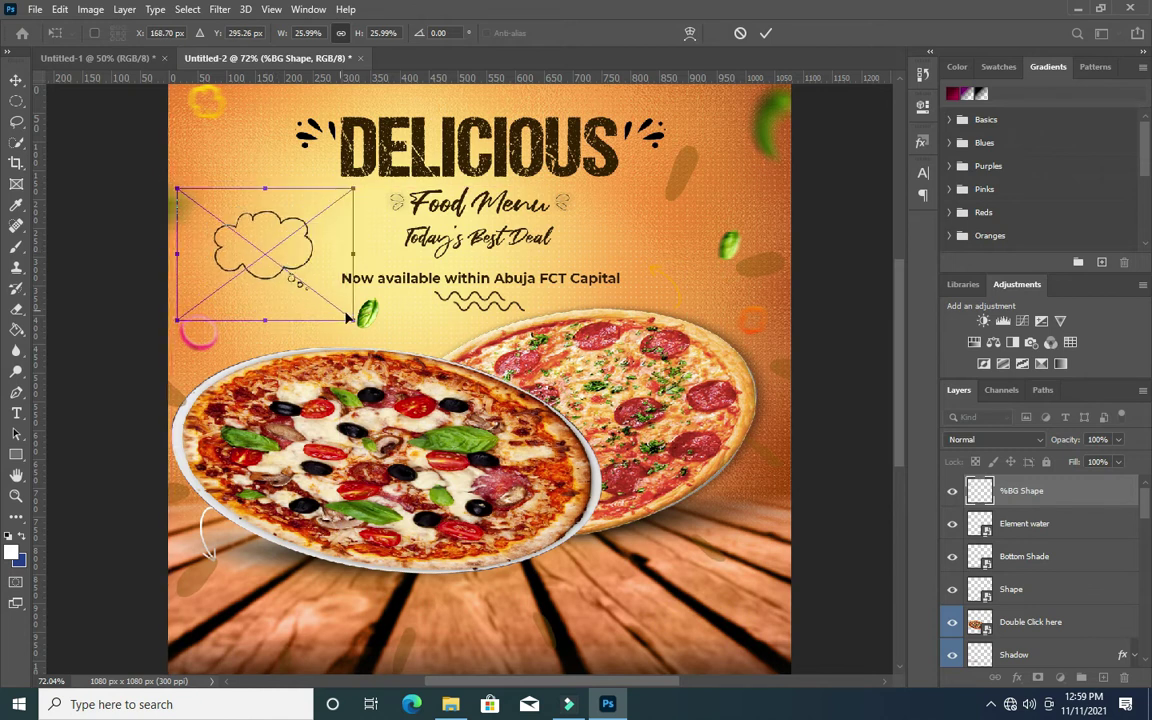
pyautogui.moveTo(353, 318); pyautogui.dragTo(337, 300)
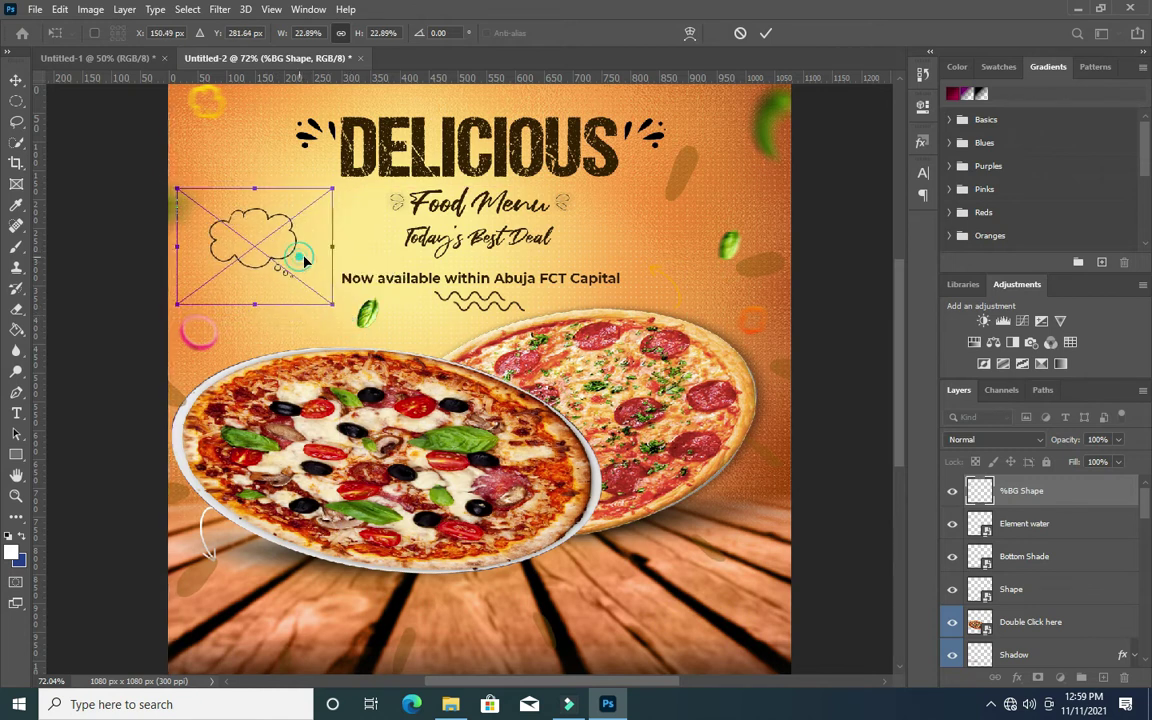
pyautogui.moveTo(313, 258); pyautogui.dragTo(320, 259)
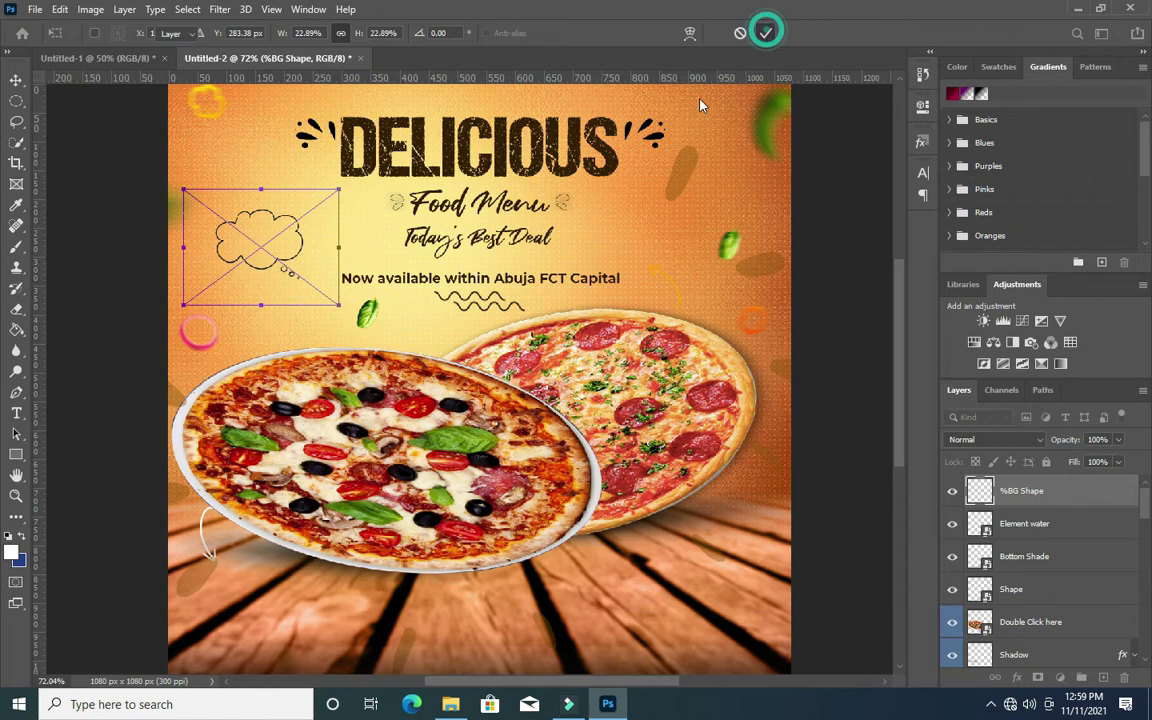
pyautogui.click(766, 33)
pyautogui.click(123, 258)
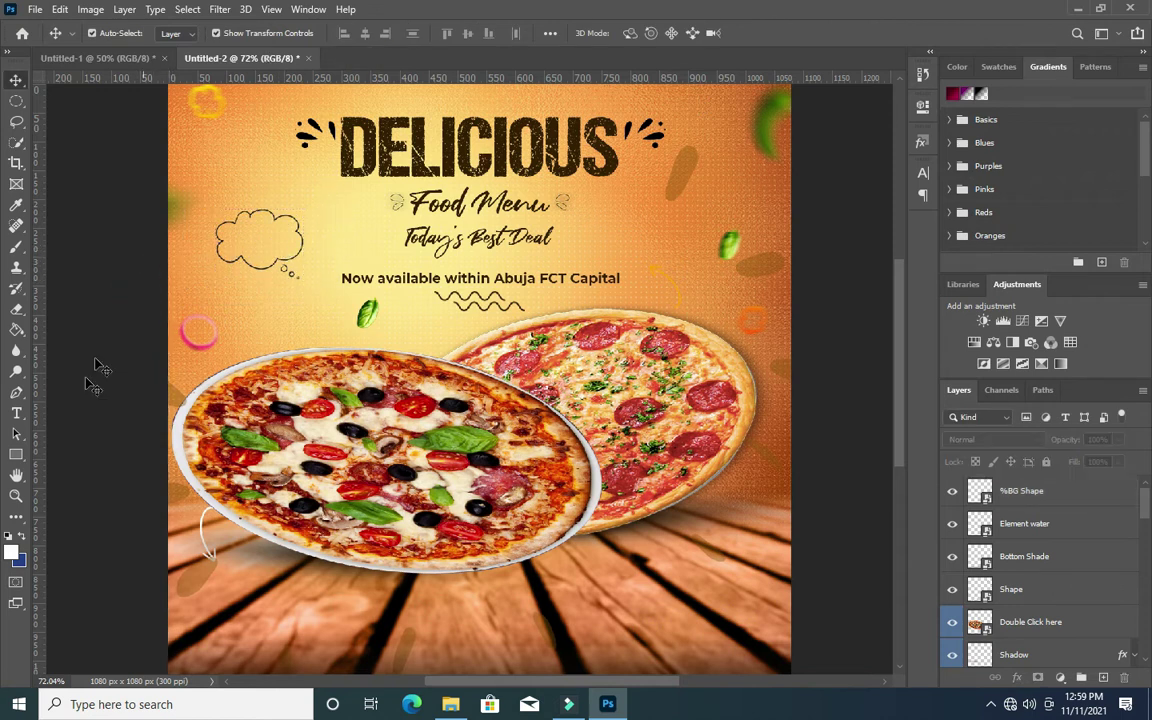
# Step: Duplicate the Food Menu text onto the cloud and retype it as '50%'
pyautogui.click(462, 216)
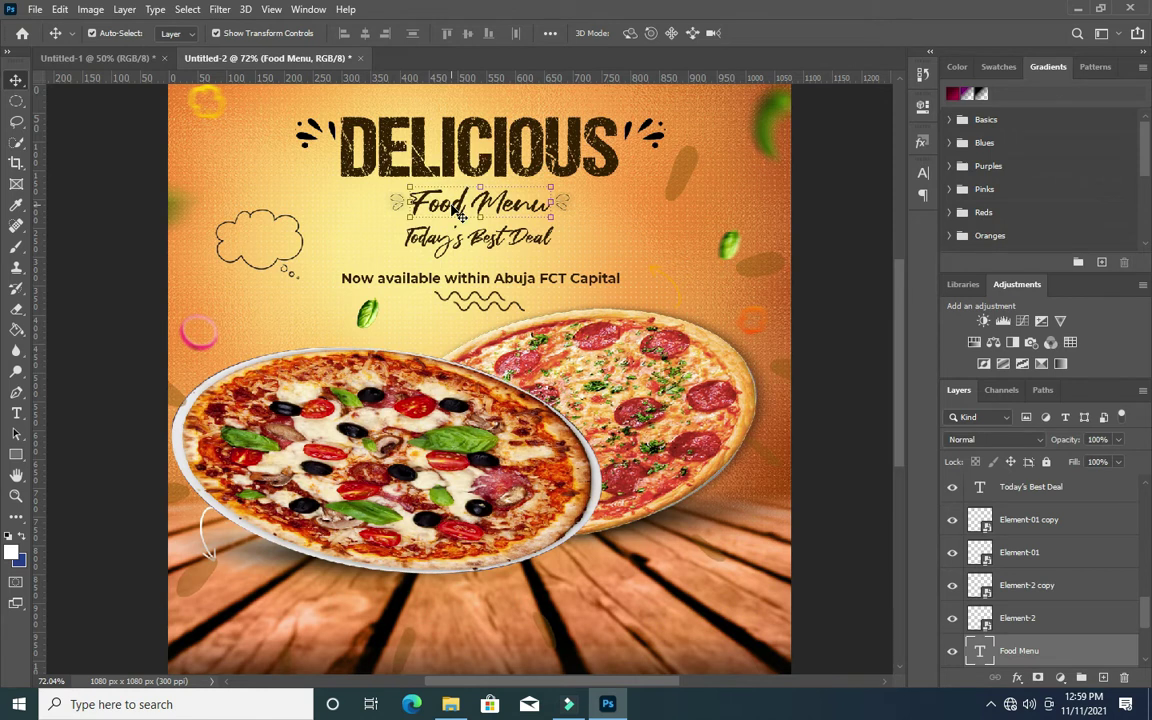
pyautogui.moveTo(462, 216); pyautogui.dragTo(456, 208)
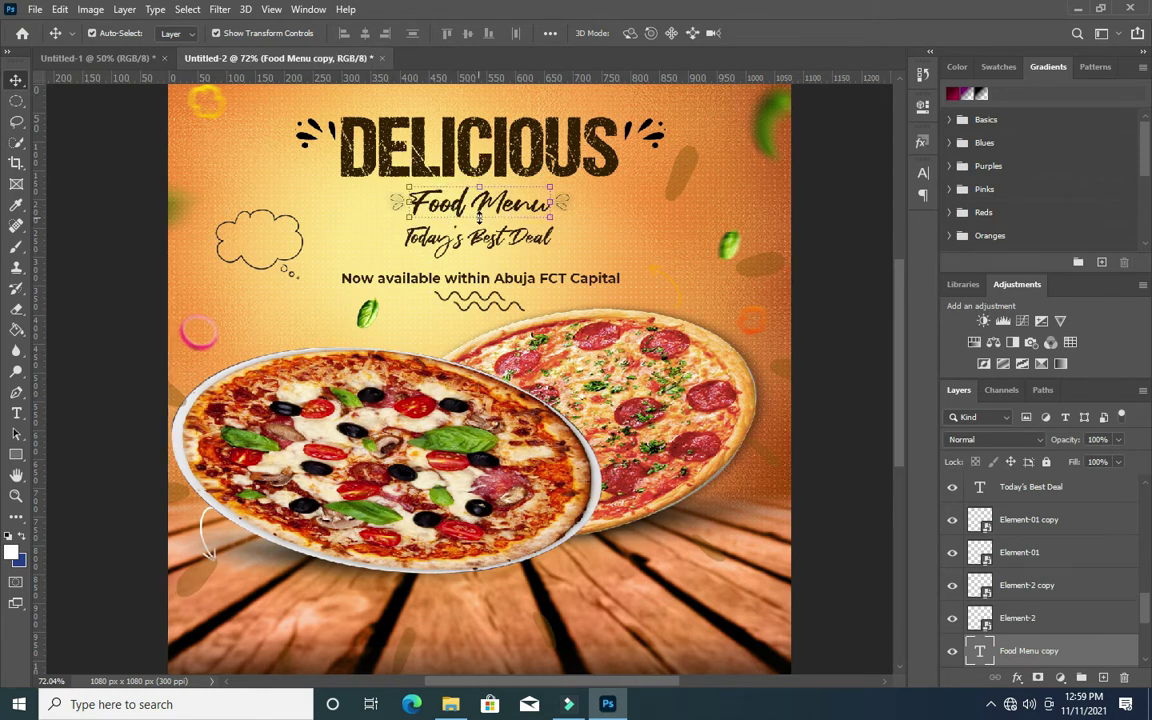
pyautogui.moveTo(479, 216); pyautogui.dragTo(275, 237)
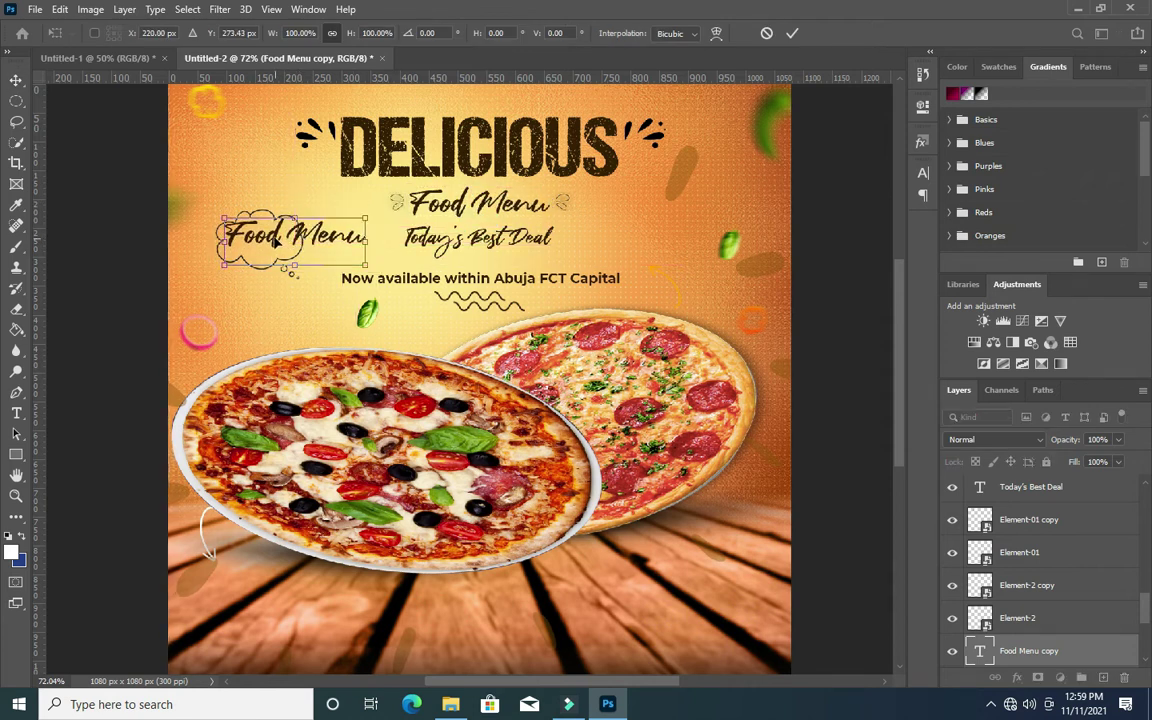
pyautogui.press('Return')
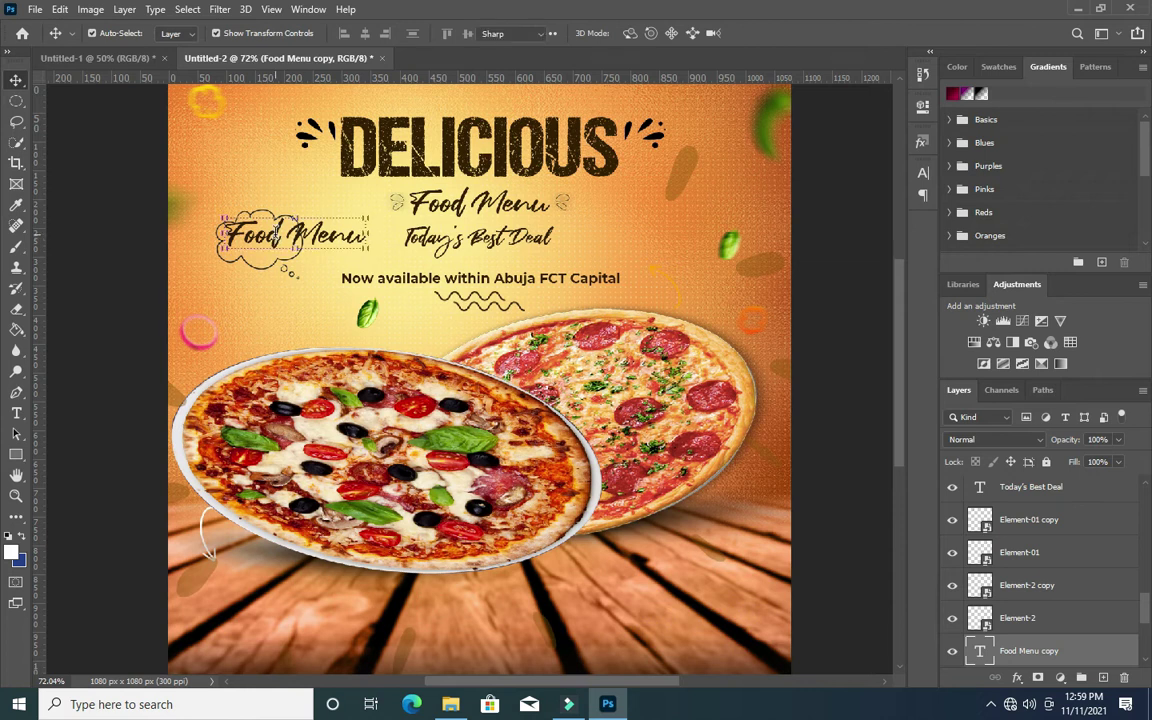
pyautogui.press('t')
pyautogui.click(283, 240)
pyautogui.hotkey('ctrl', 'a')
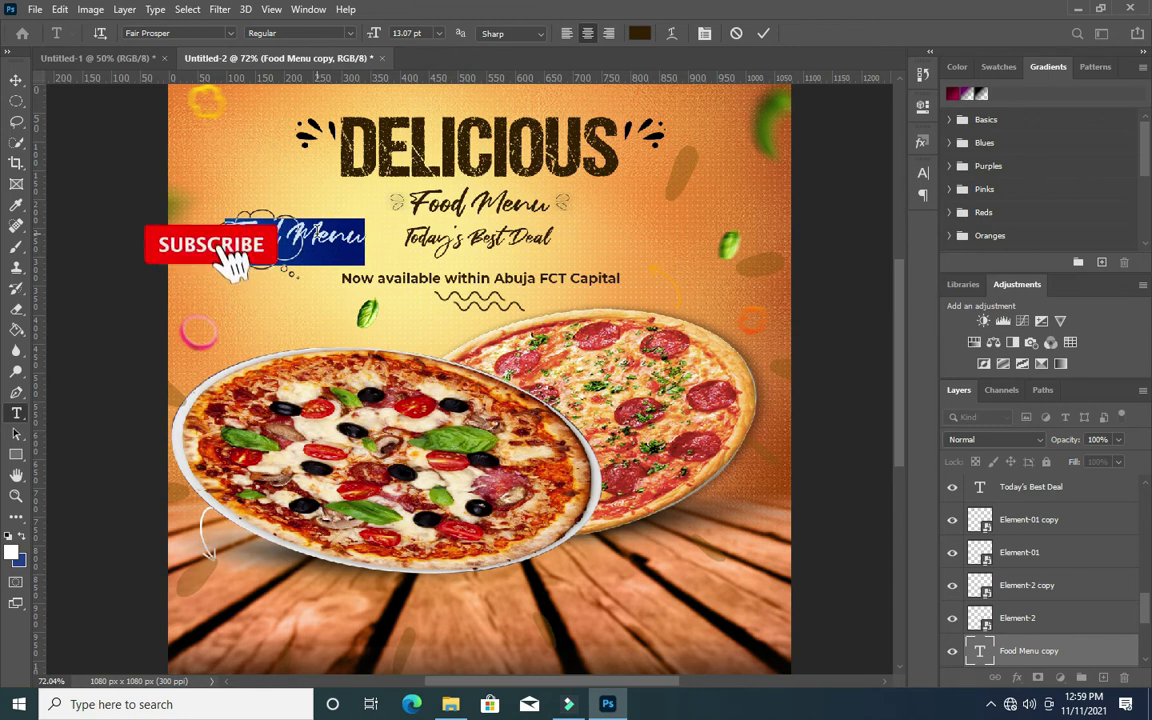
pyautogui.write('50')
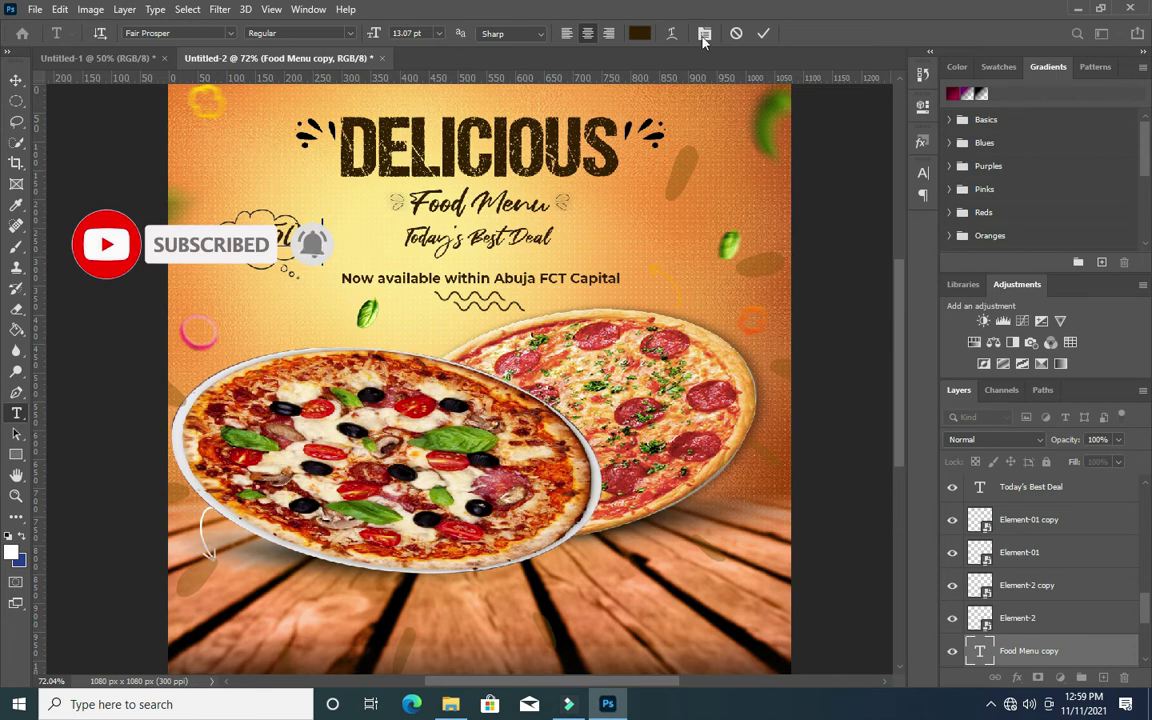
pyautogui.write('%')
pyautogui.click(763, 33)
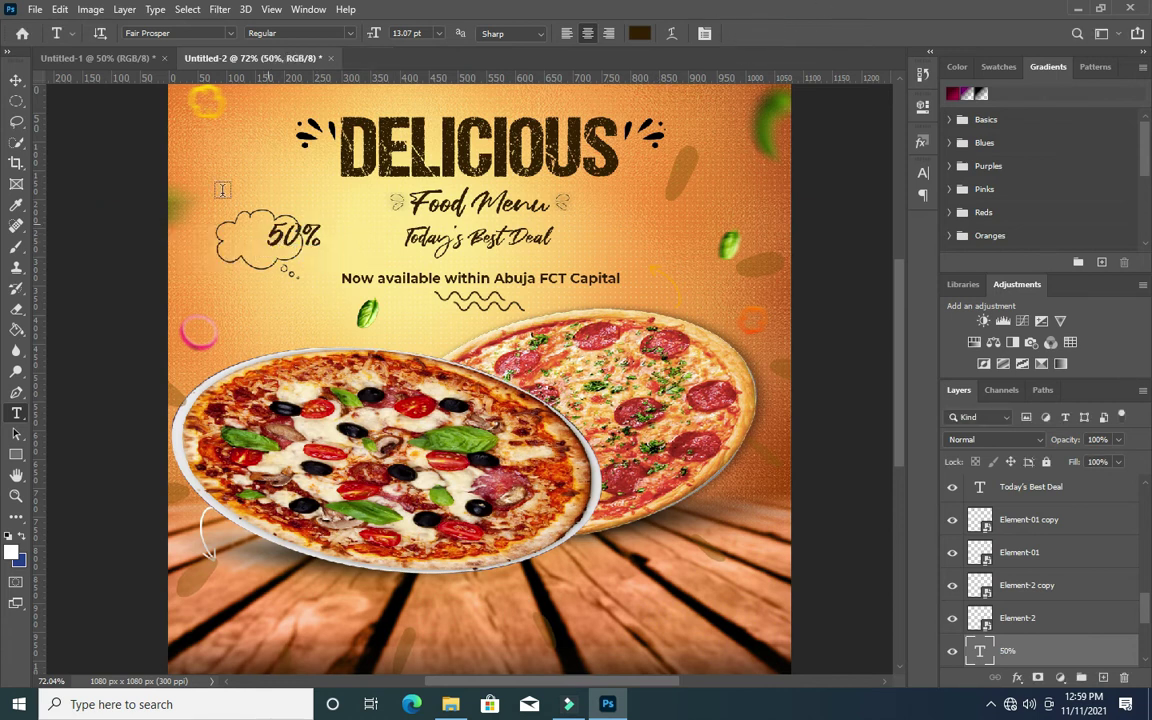
# Step: Move the 50% text, resized to about 88%, inside the cloud bubble
pyautogui.click(16, 79)
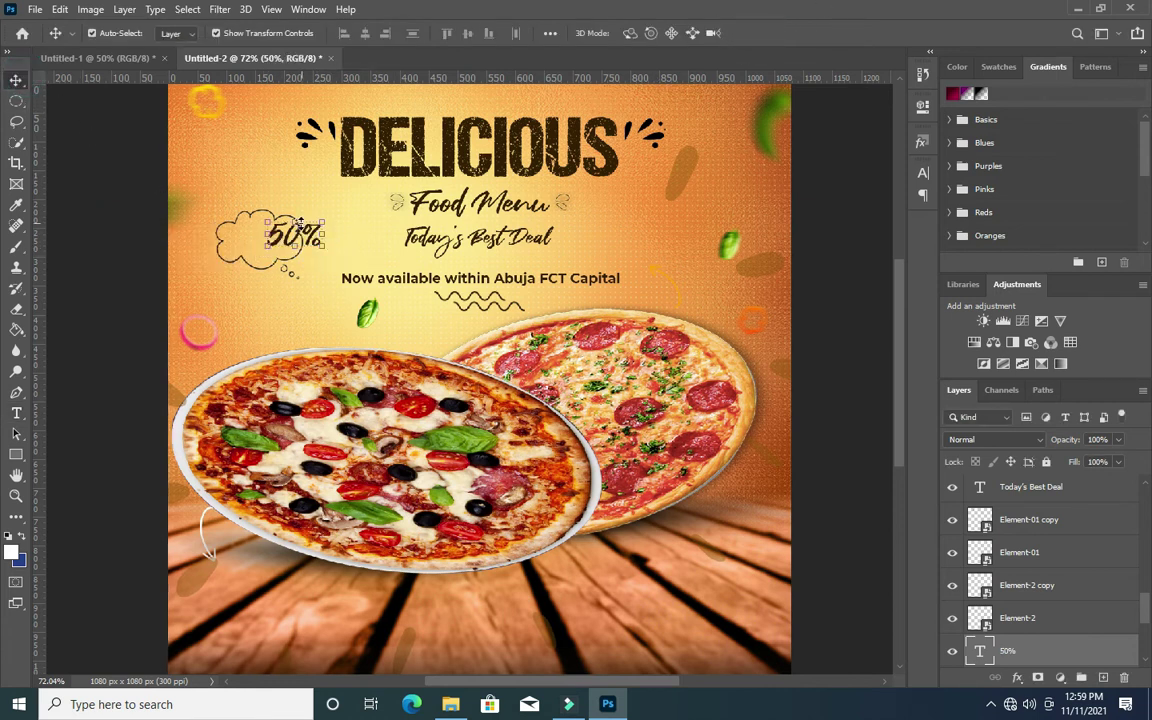
pyautogui.hotkey('ctrl', 't')
pyautogui.moveTo(322, 211)
pyautogui.mouseDown()
pyautogui.moveTo(287, 207)
pyautogui.moveTo(257, 236)
pyautogui.moveTo(273, 237)
pyautogui.mouseUp()
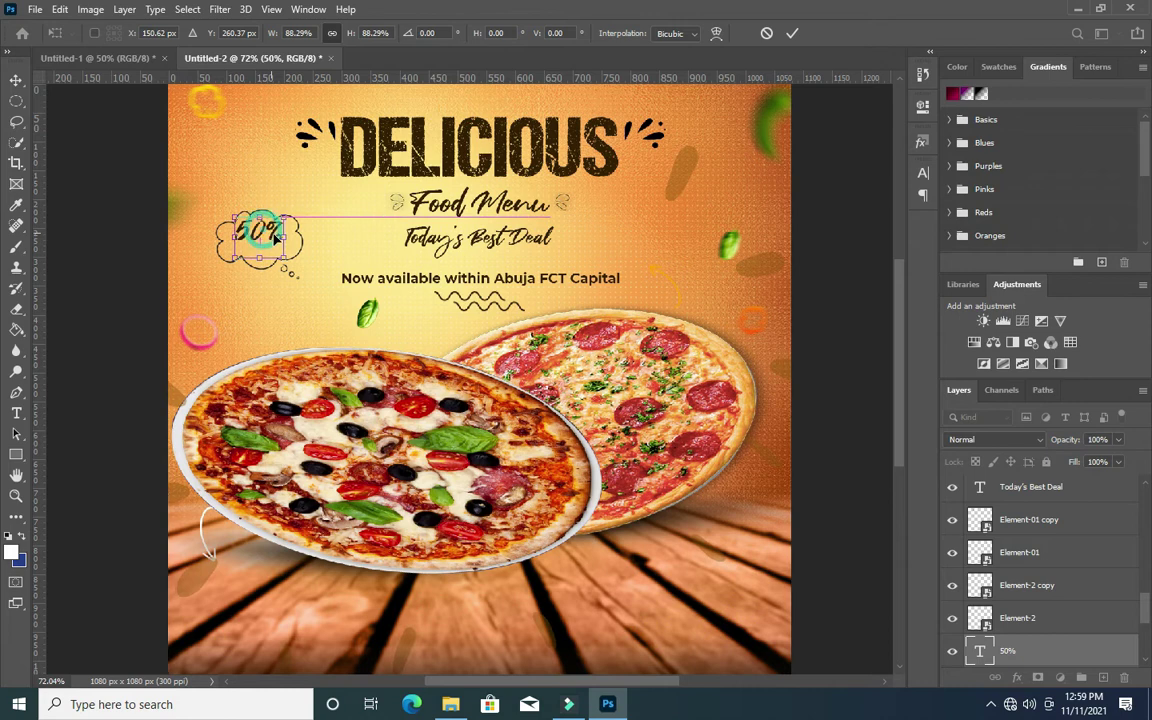
pyautogui.click(792, 33)
# Step: Duplicate the 50% layer below the original and retype it as 'OFF'
pyautogui.scroll(2, 280, 238)
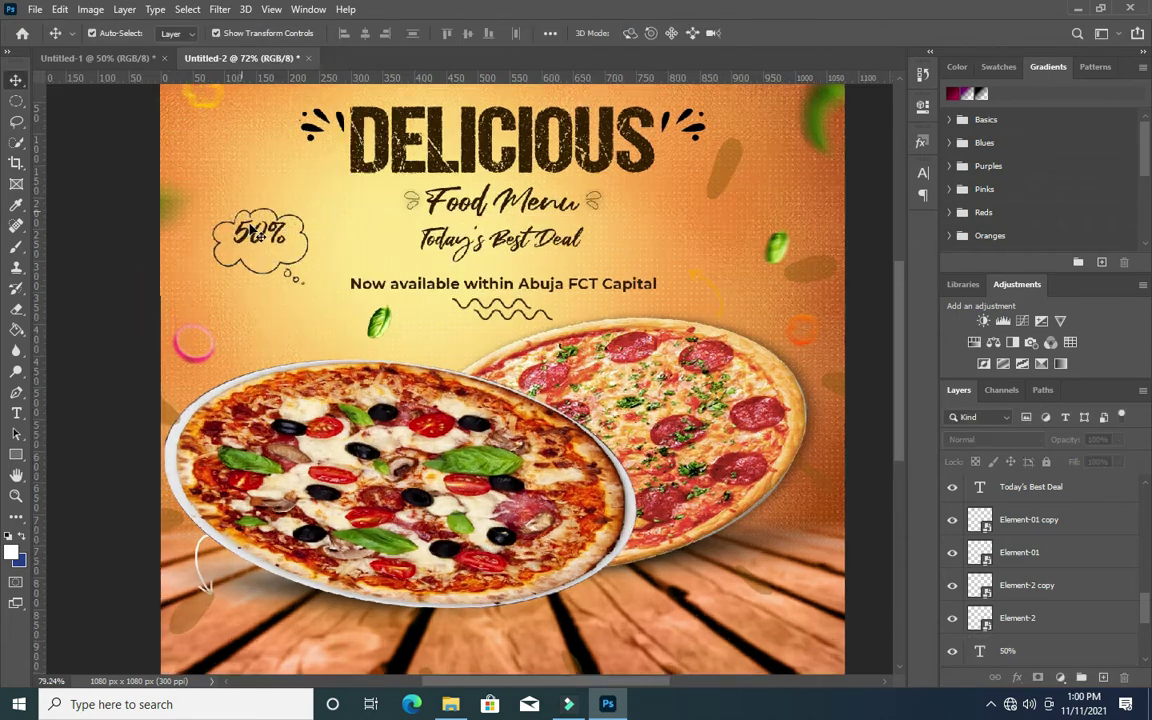
pyautogui.scroll(2, 288, 240)
pyautogui.click(288, 240)
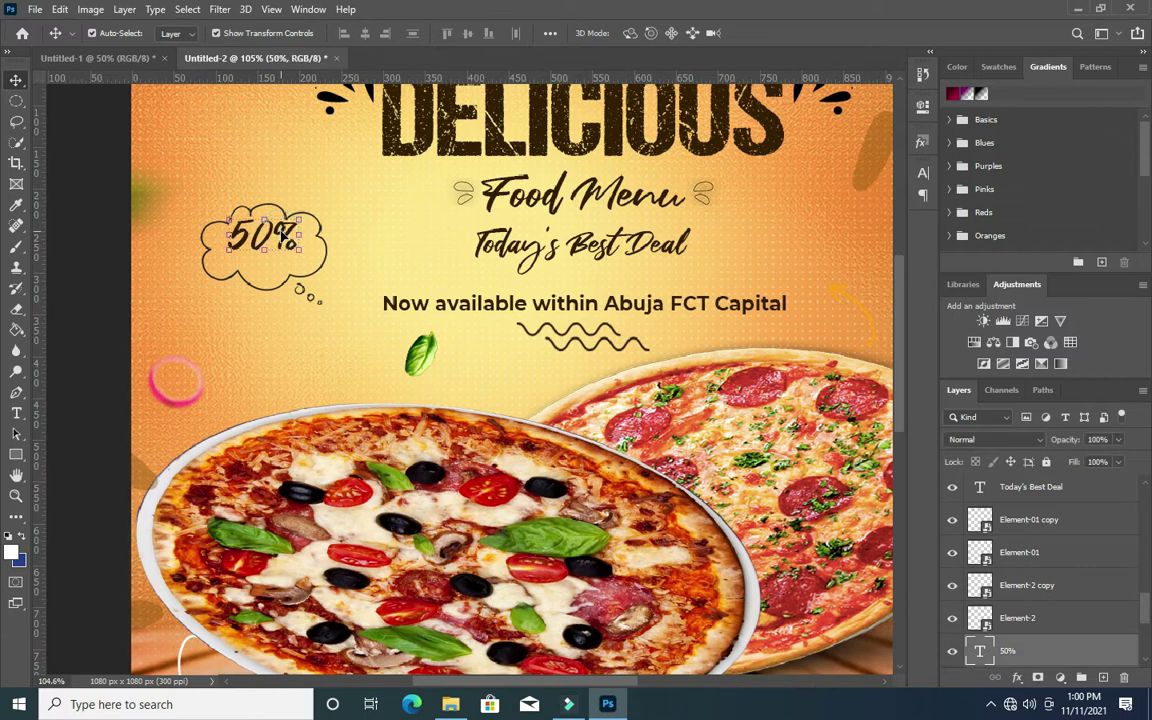
pyautogui.hotkey('ctrl', 'j')
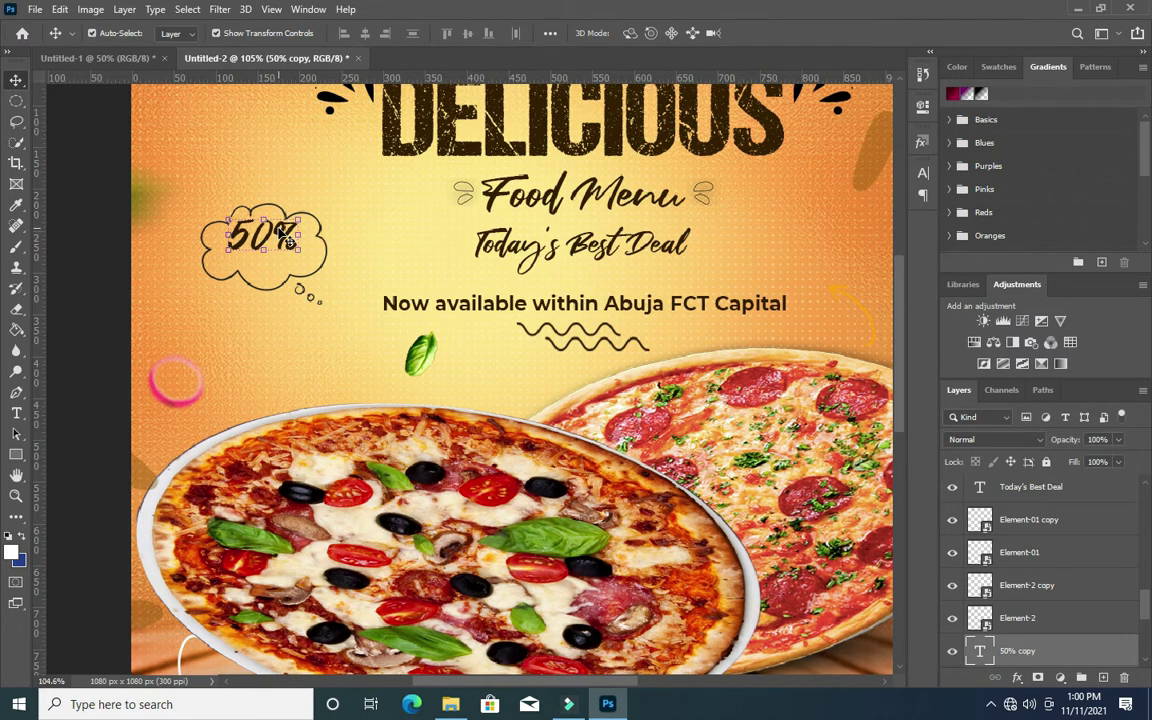
pyautogui.moveTo(266, 245); pyautogui.dragTo(266, 270)
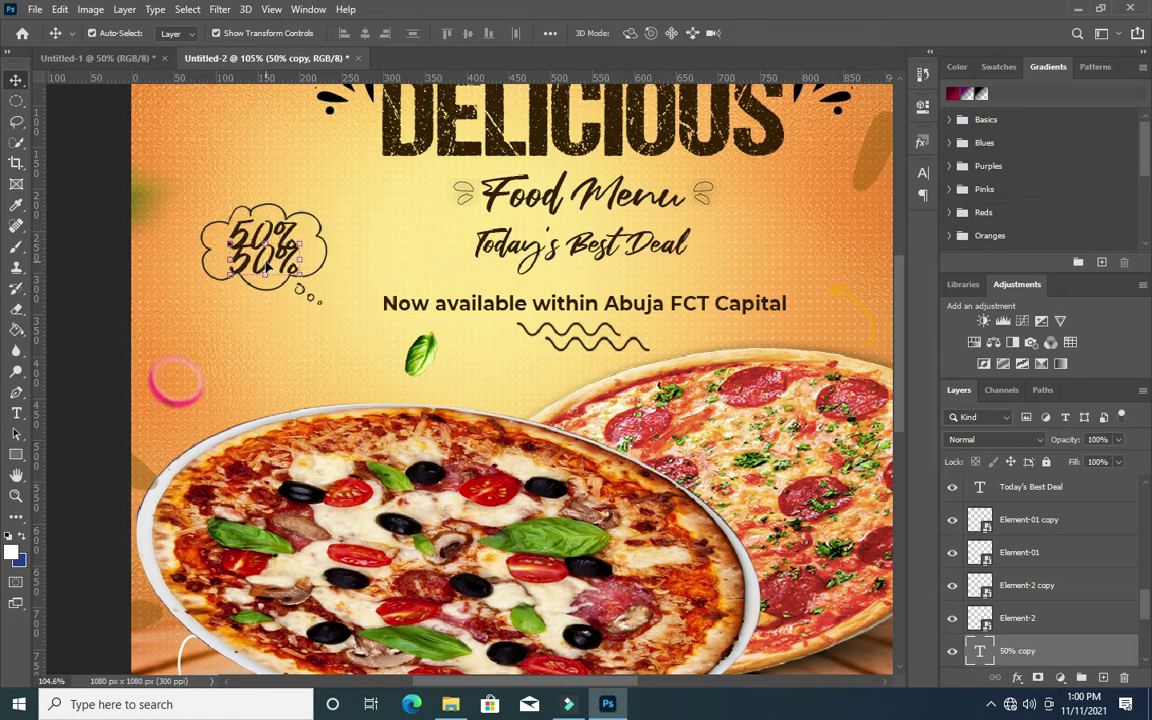
pyautogui.press('t')
pyautogui.click(262, 258)
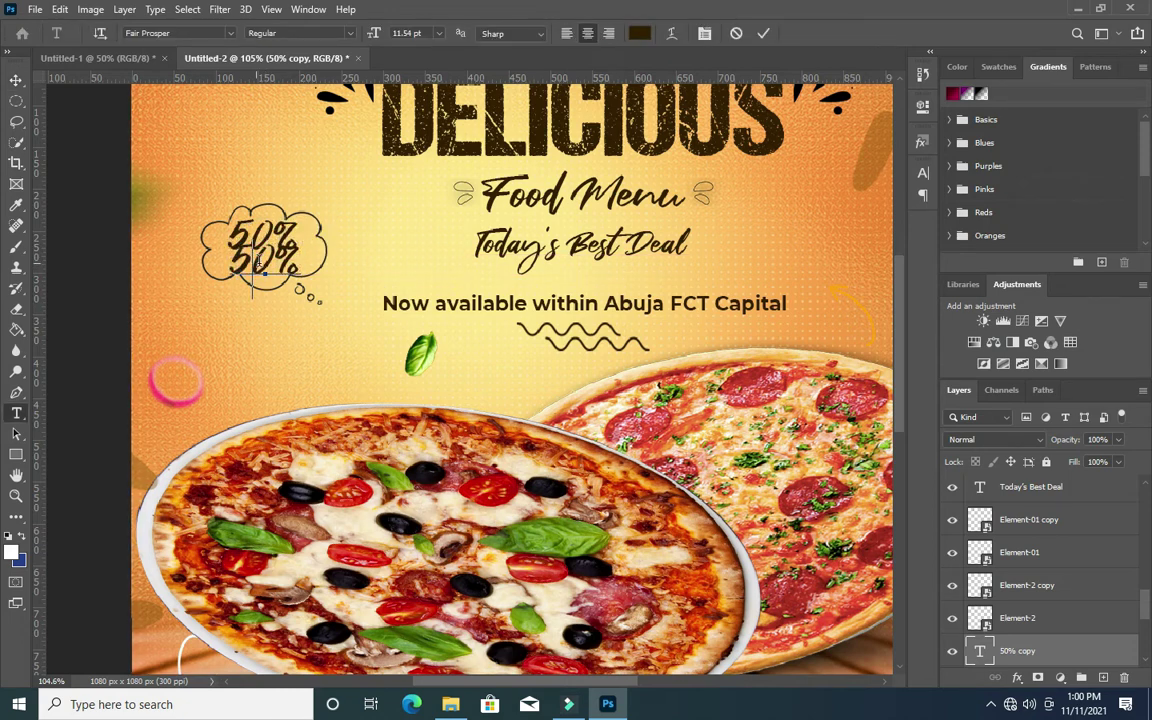
pyautogui.hotkey('ctrl', 'a')
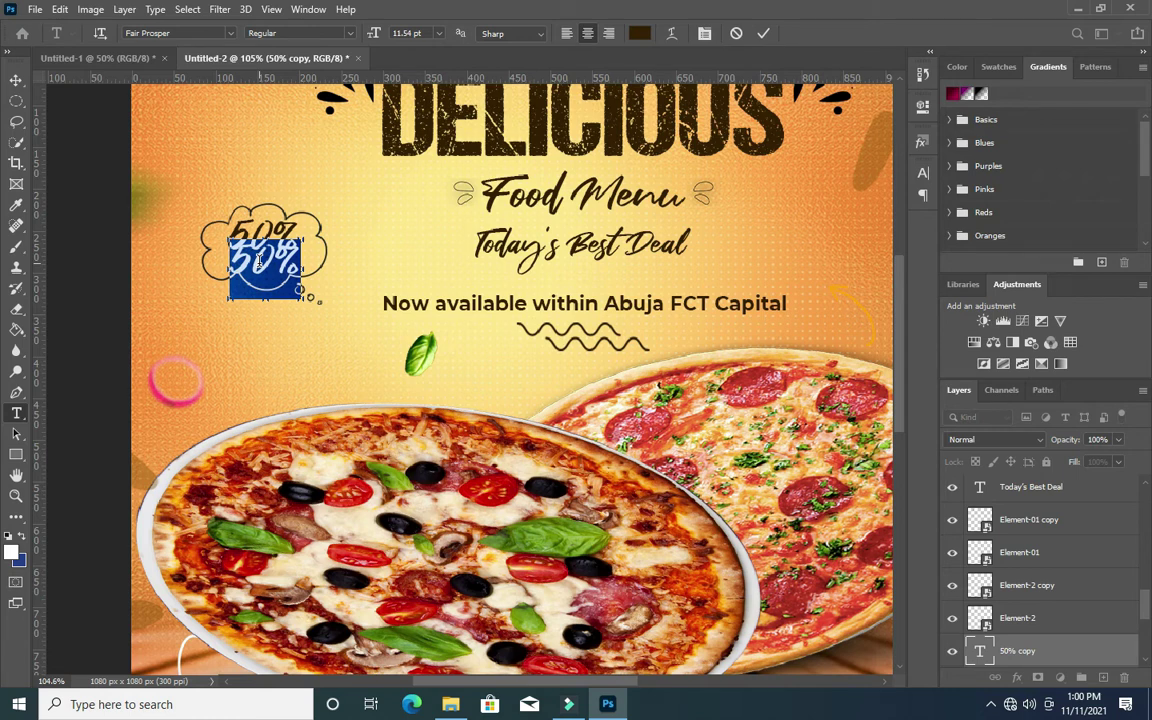
pyautogui.write('OFF')
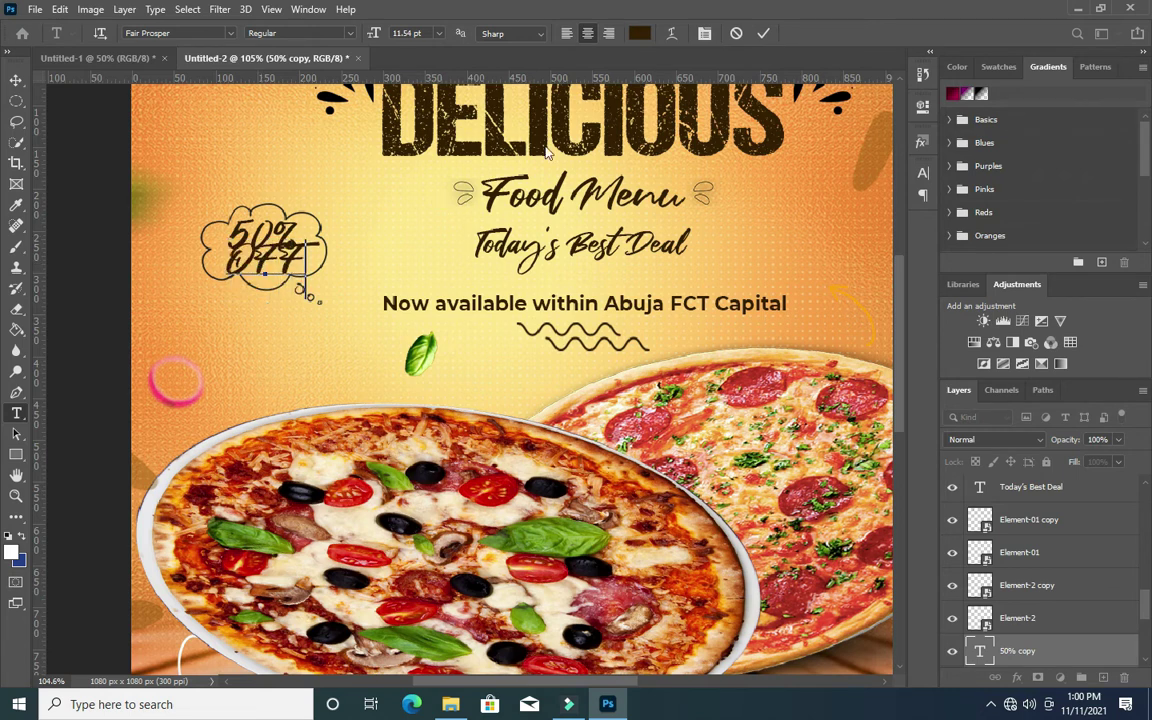
pyautogui.click(763, 33)
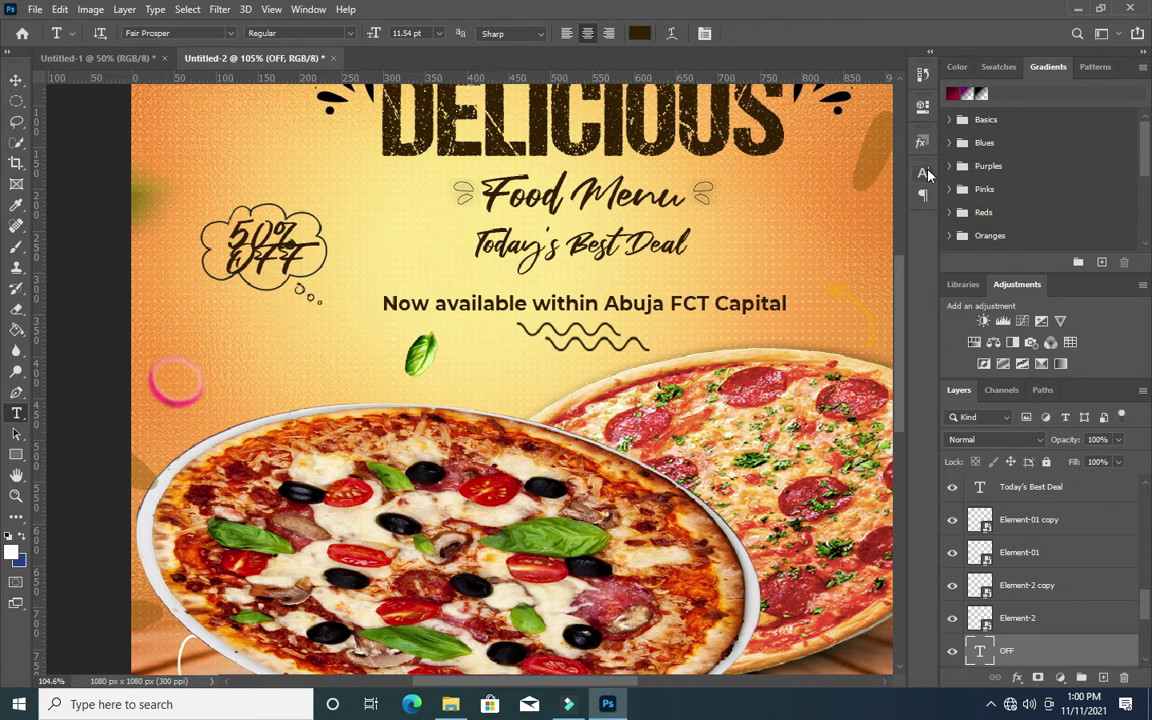
# Step: Set the OFF text font to Montserrat Bold
pyautogui.click(924, 174)
pyautogui.click(828, 196)
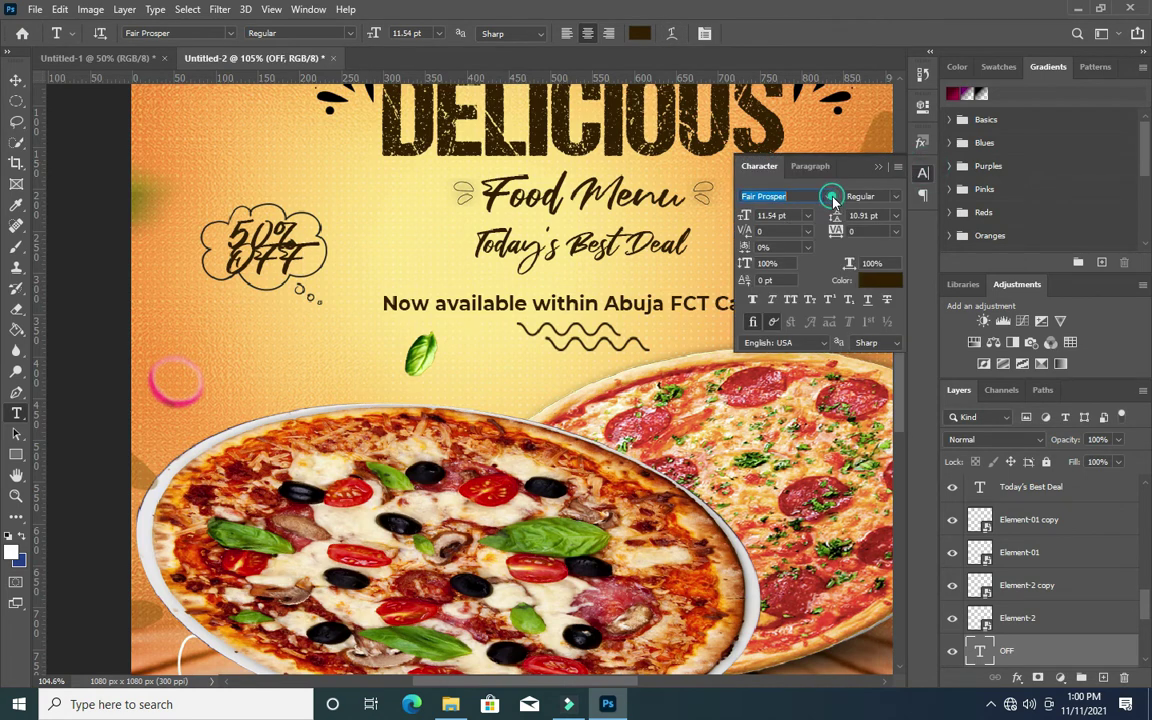
pyautogui.click(818, 246)
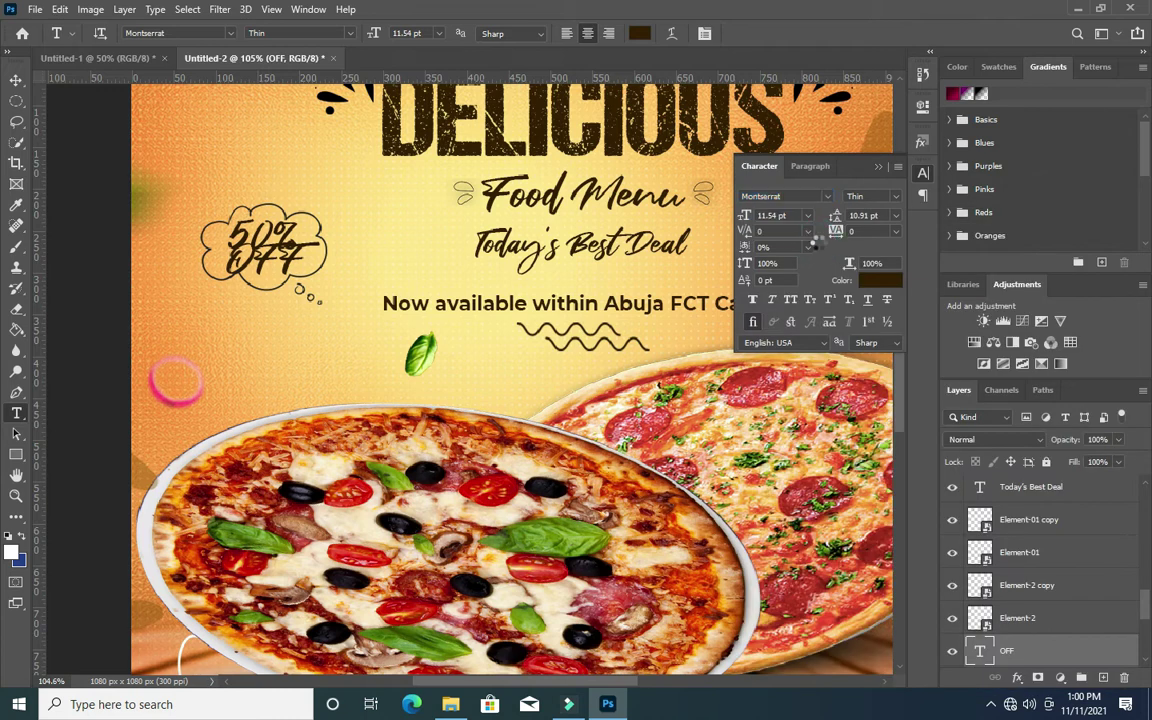
pyautogui.click(893, 197)
pyautogui.click(874, 366)
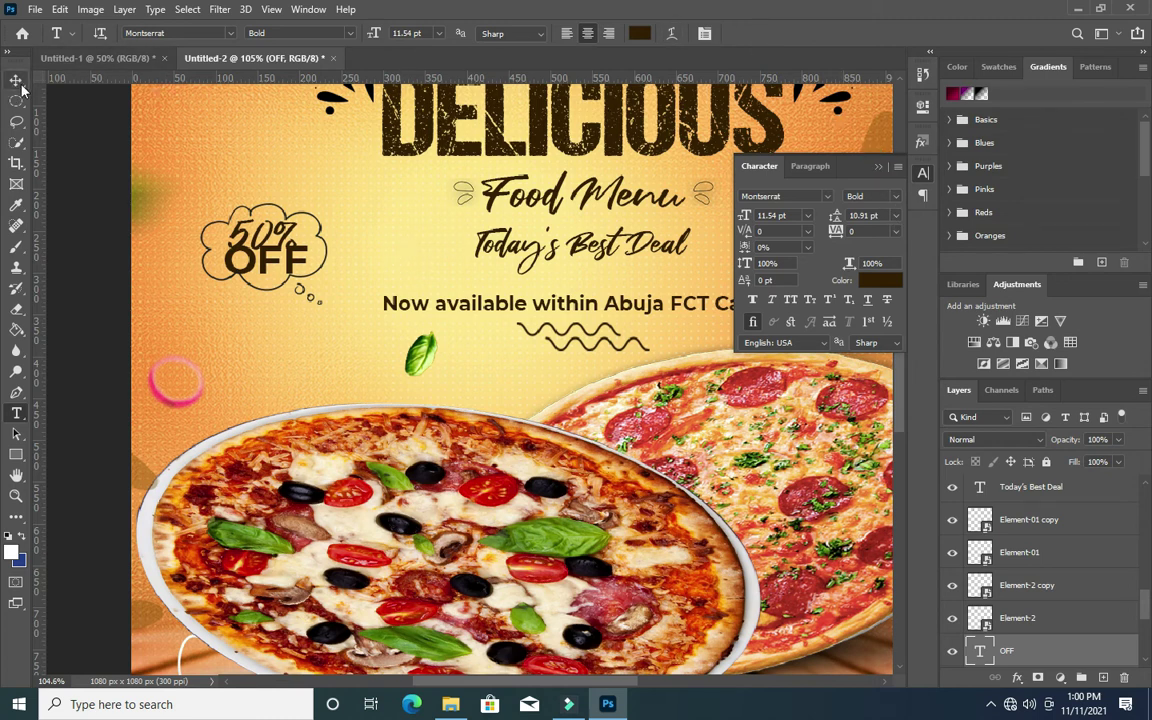
pyautogui.click(882, 168)
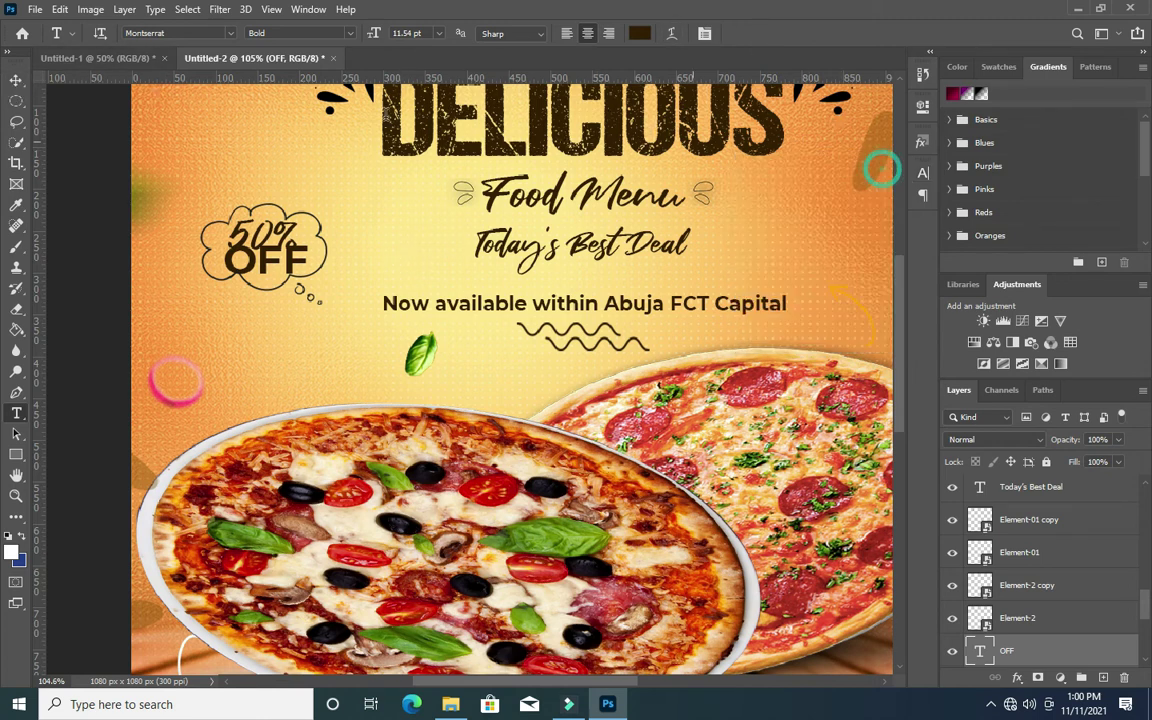
# Step: Scale the OFF text down to about 74% and nudge it right
pyautogui.click(16, 80)
pyautogui.scroll(2, 295, 241)
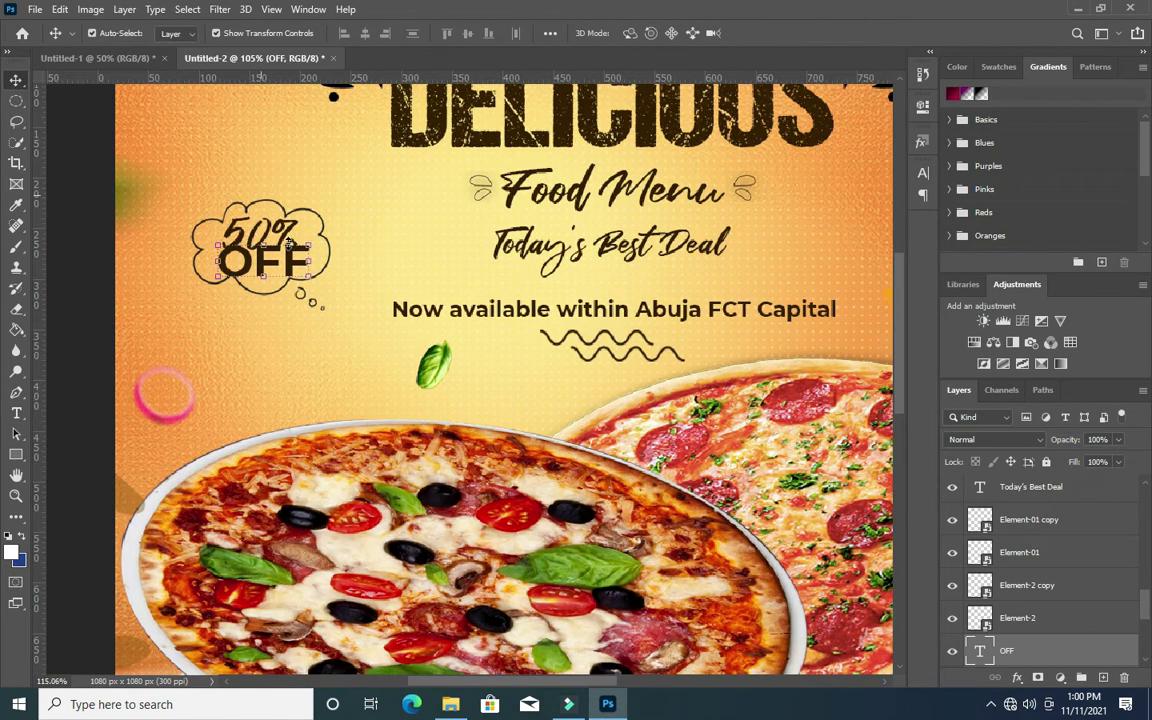
pyautogui.hotkey('ctrl', 't')
pyautogui.moveTo(312, 237); pyautogui.dragTo(276, 269)
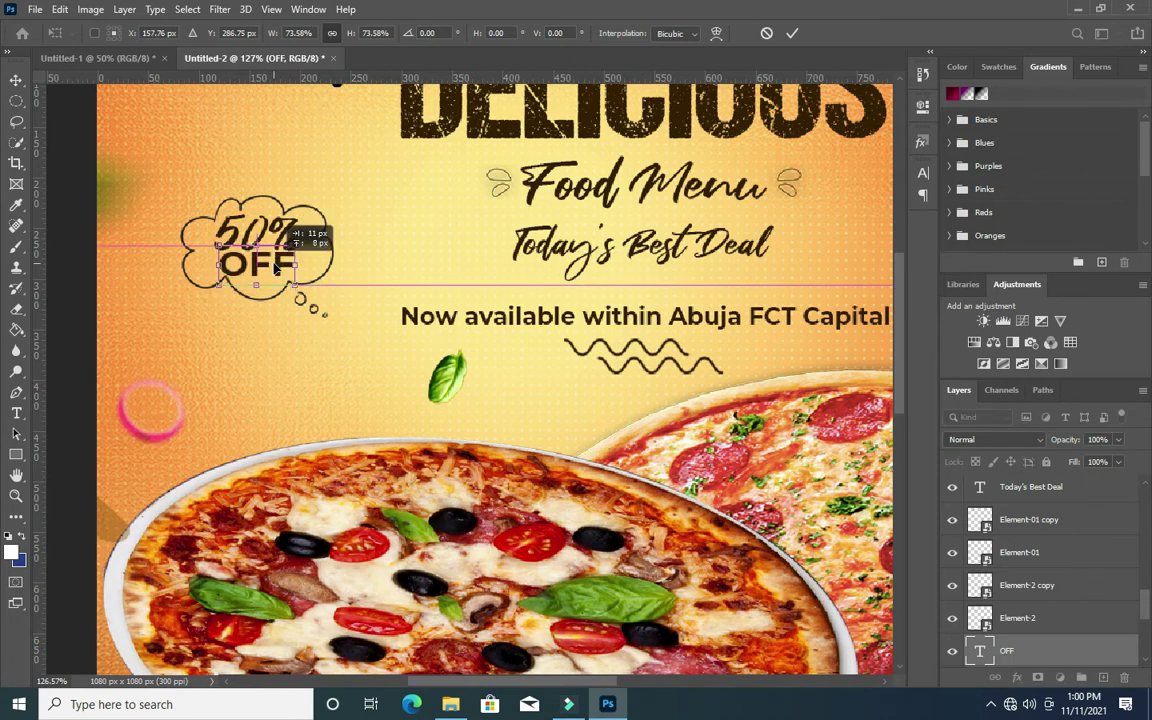
pyautogui.moveTo(276, 269); pyautogui.dragTo(281, 275)
# Step: Skew the OFF text to slant it like the 50% text
pyautogui.click(260, 250)
pyautogui.rightClick(264, 254)
pyautogui.click(297, 298)
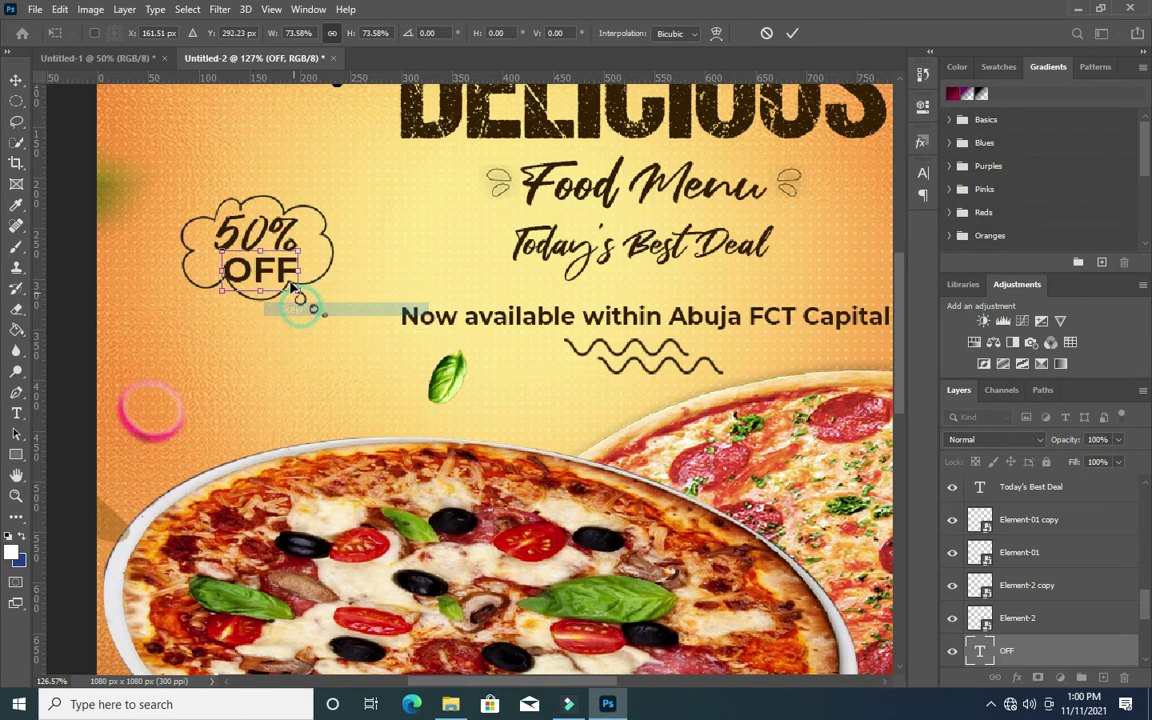
pyautogui.moveTo(262, 254); pyautogui.dragTo(272, 254)
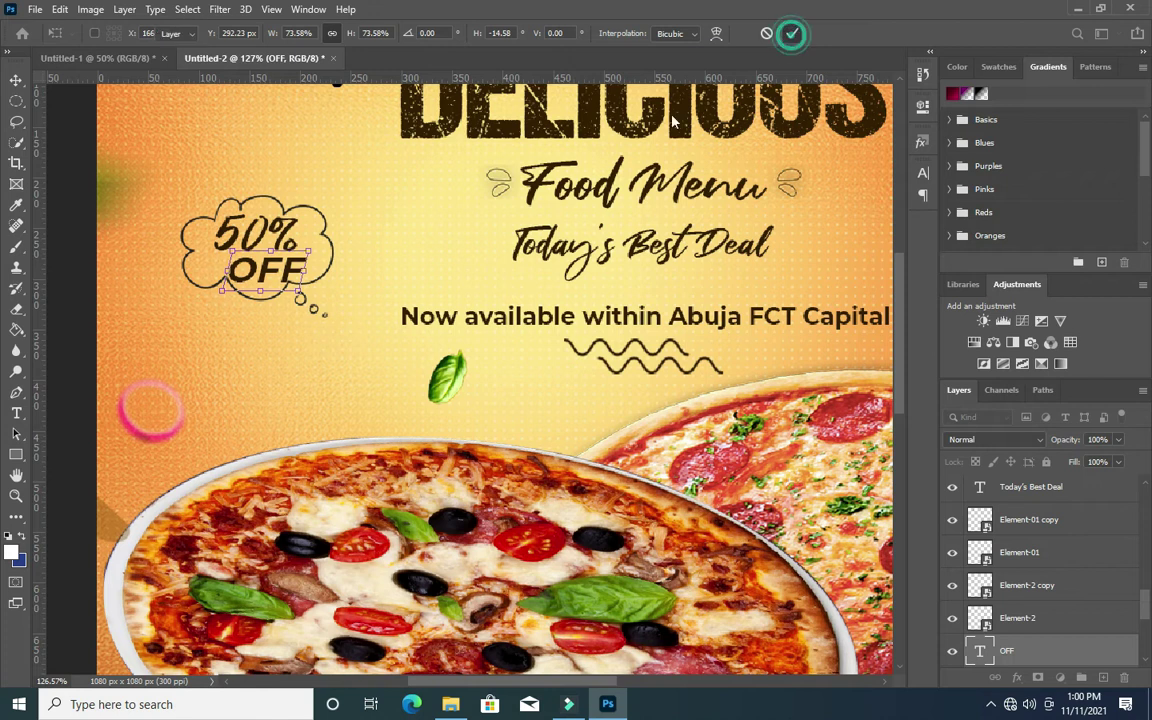
pyautogui.click(791, 35)
# Step: Move the OFF text up snugly under 50% inside the cloud bubble
pyautogui.hotkey('ctrl', 't')
pyautogui.moveTo(267, 280)
pyautogui.mouseDown()
pyautogui.moveTo(268, 258)
pyautogui.moveTo(289, 279)
pyautogui.moveTo(273, 265)
pyautogui.mouseUp()
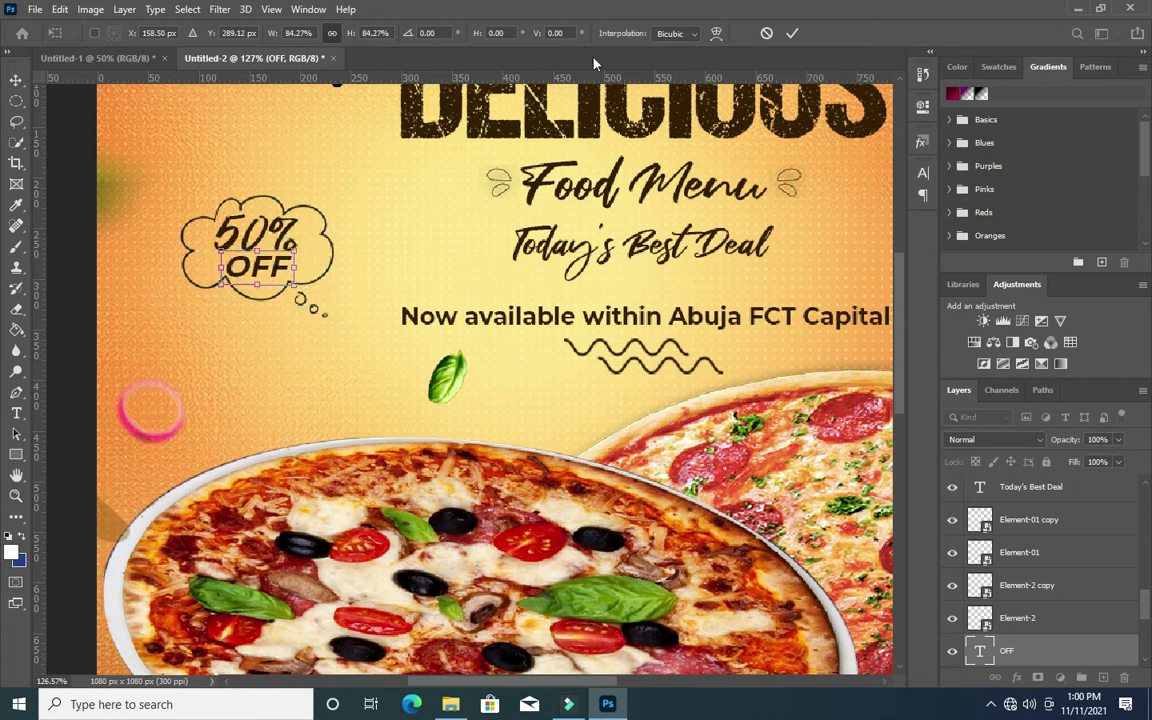
pyautogui.click(792, 33)
pyautogui.scroll(-2, 650, 162)
pyautogui.scroll(-1, 650, 162)
pyautogui.scroll(-1, 537, 217)
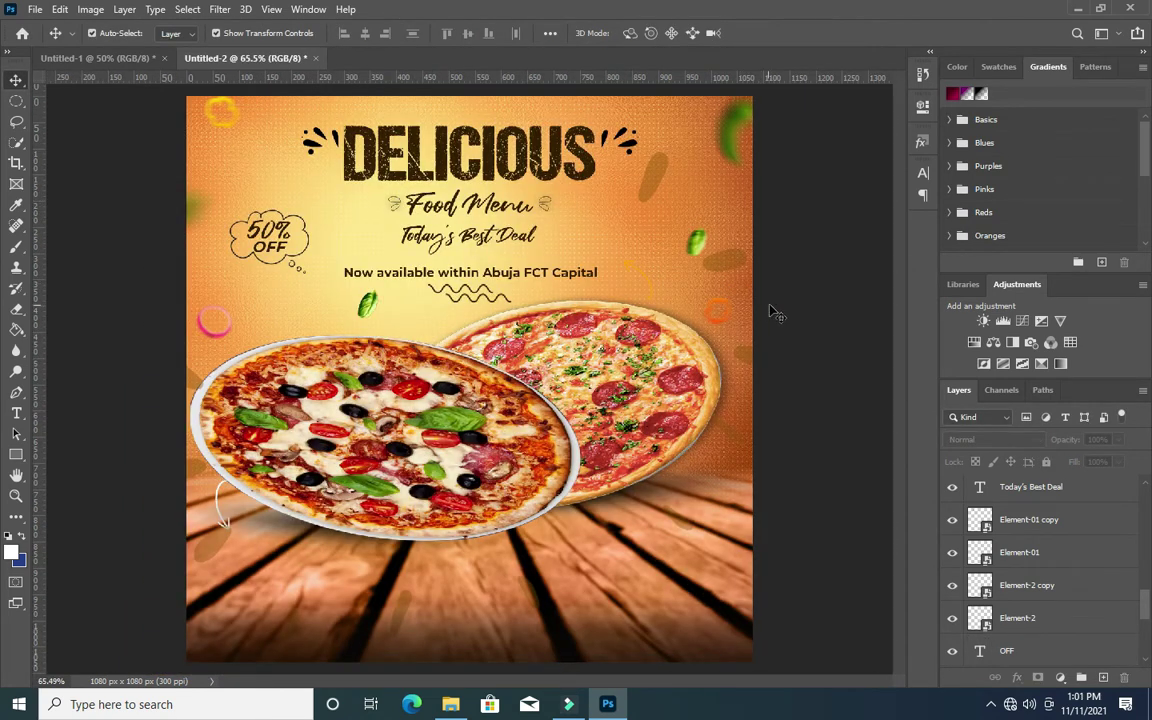
# Step: Place the Line icon at about 14.8% scale just right of the 50% OFF bubble
pyautogui.click(789, 305)
pyautogui.click(450, 704)
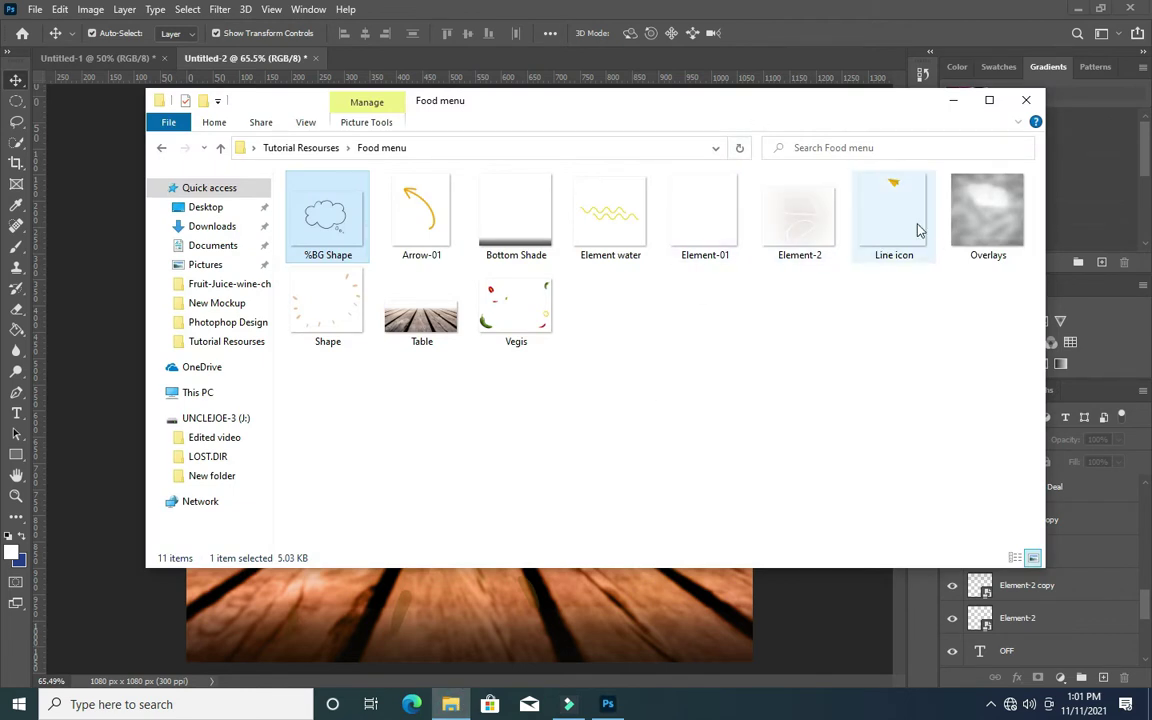
pyautogui.moveTo(903, 218); pyautogui.dragTo(797, 632)
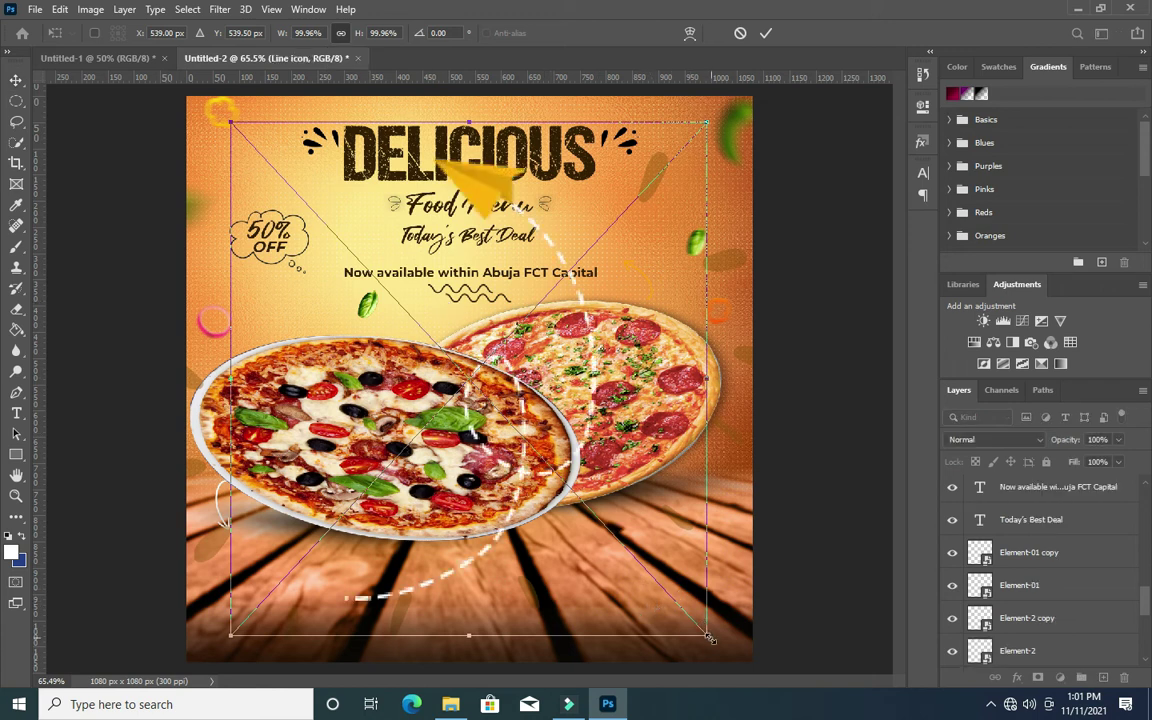
pyautogui.moveTo(709, 637); pyautogui.dragTo(361, 316)
pyautogui.moveTo(384, 120); pyautogui.dragTo(329, 186)
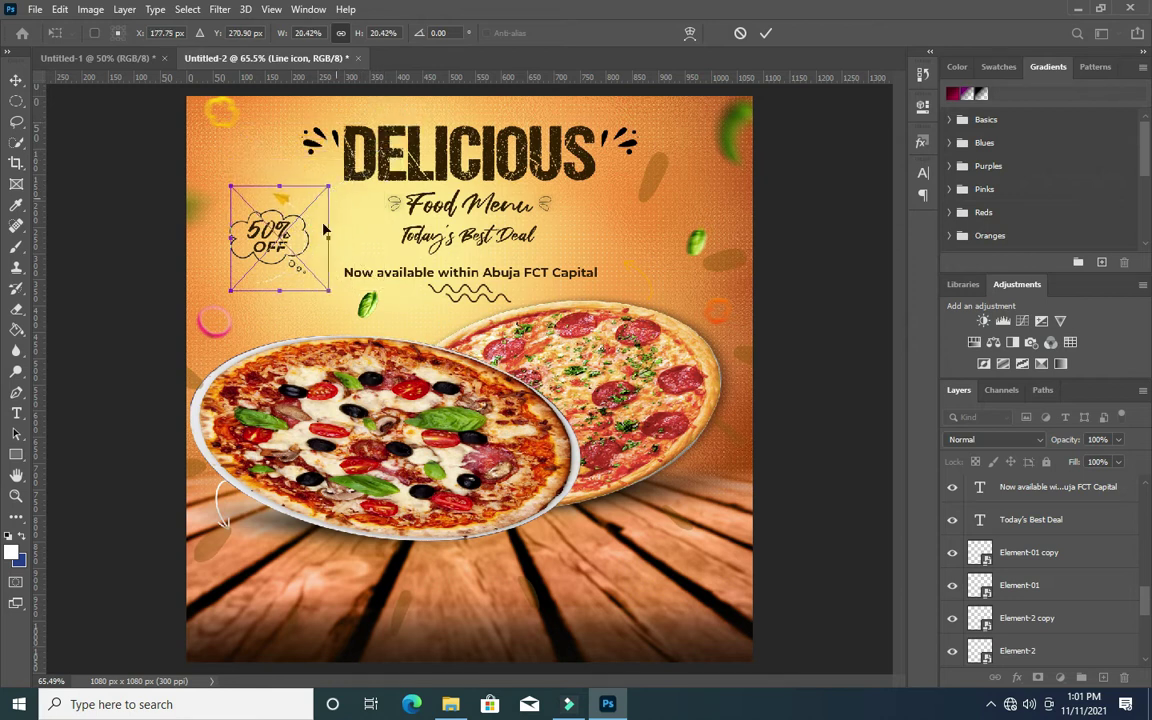
pyautogui.moveTo(323, 236)
pyautogui.mouseDown()
pyautogui.moveTo(343, 251)
pyautogui.moveTo(357, 243)
pyautogui.mouseUp()
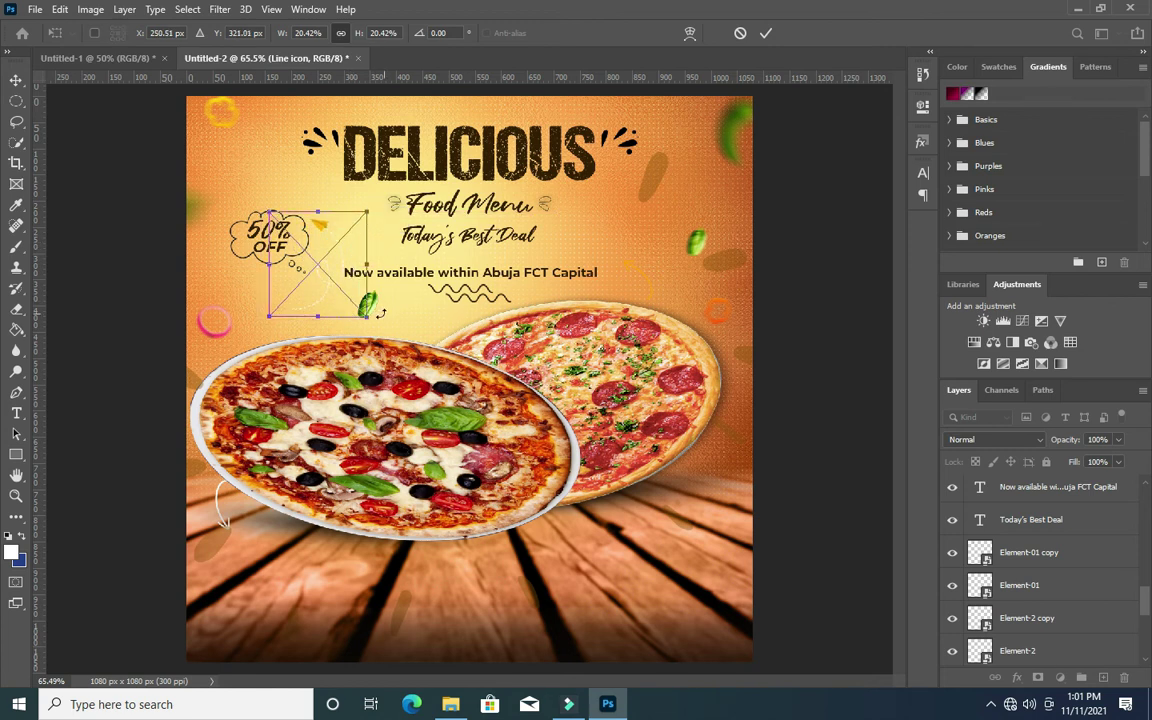
pyautogui.moveTo(368, 314)
pyautogui.mouseDown()
pyautogui.moveTo(340, 288)
pyautogui.moveTo(337, 259)
pyautogui.mouseUp()
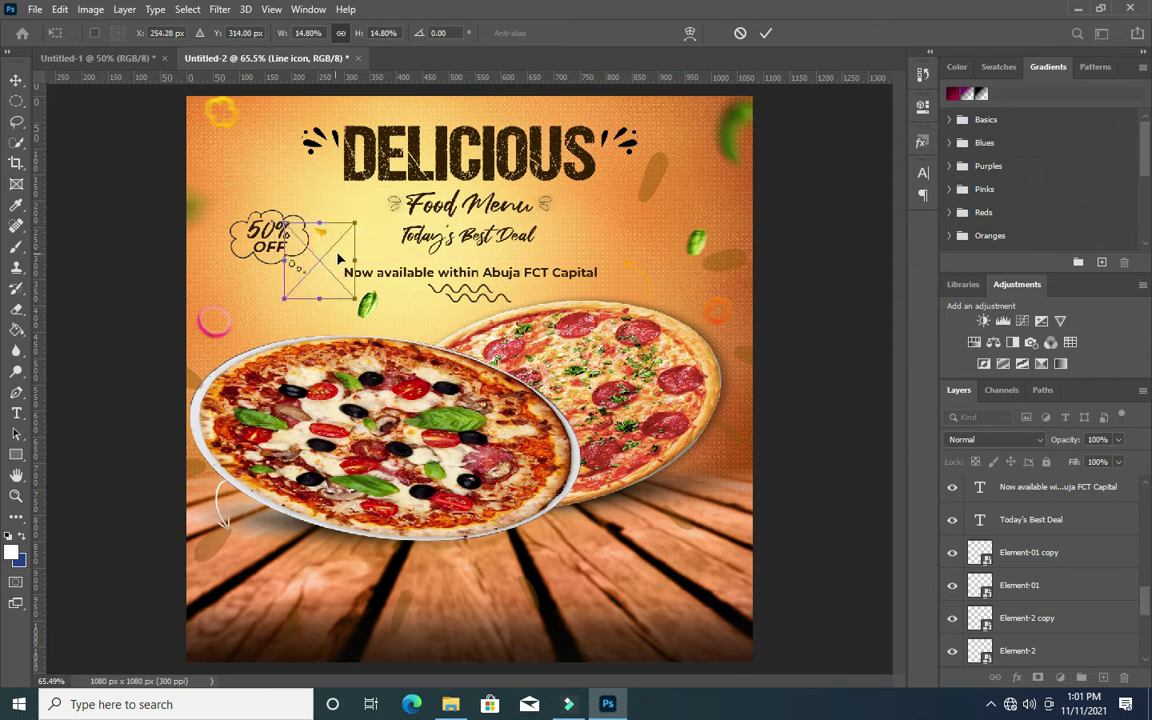
pyautogui.click(765, 34)
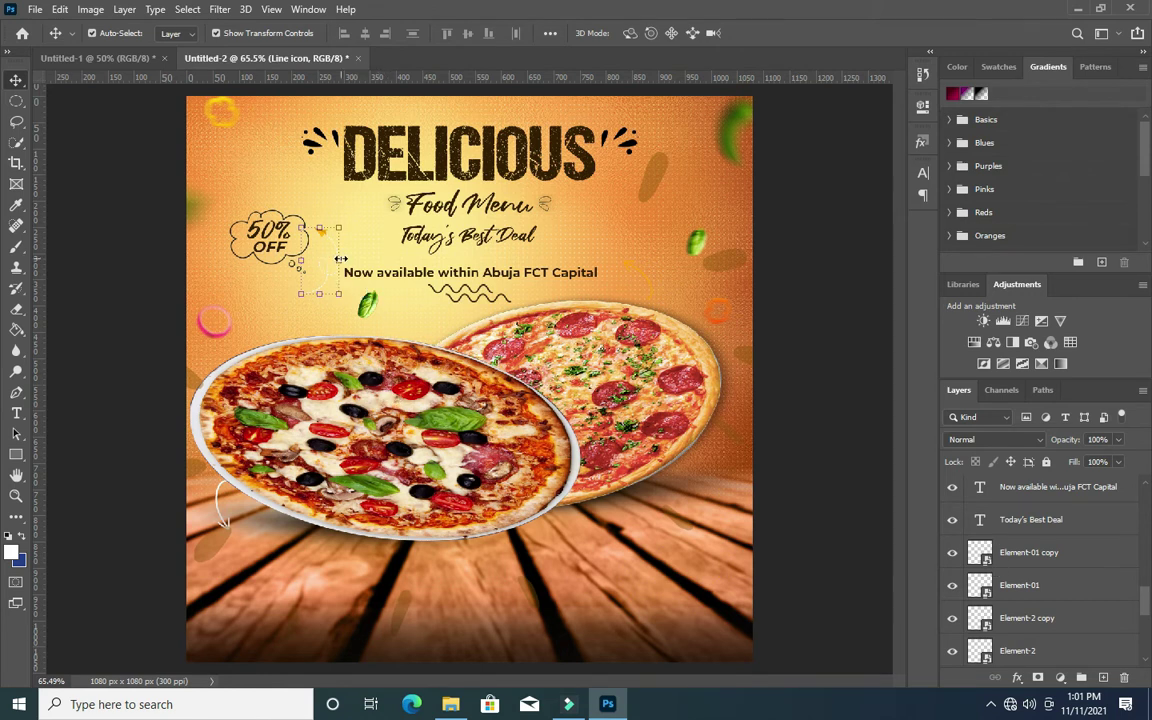
# Step: Open the Line icon smart object and give it a dark brown Color Overlay
pyautogui.click(340, 259)
pyautogui.press('Return')
pyautogui.click(1036, 556)
pyautogui.click(1032, 587)
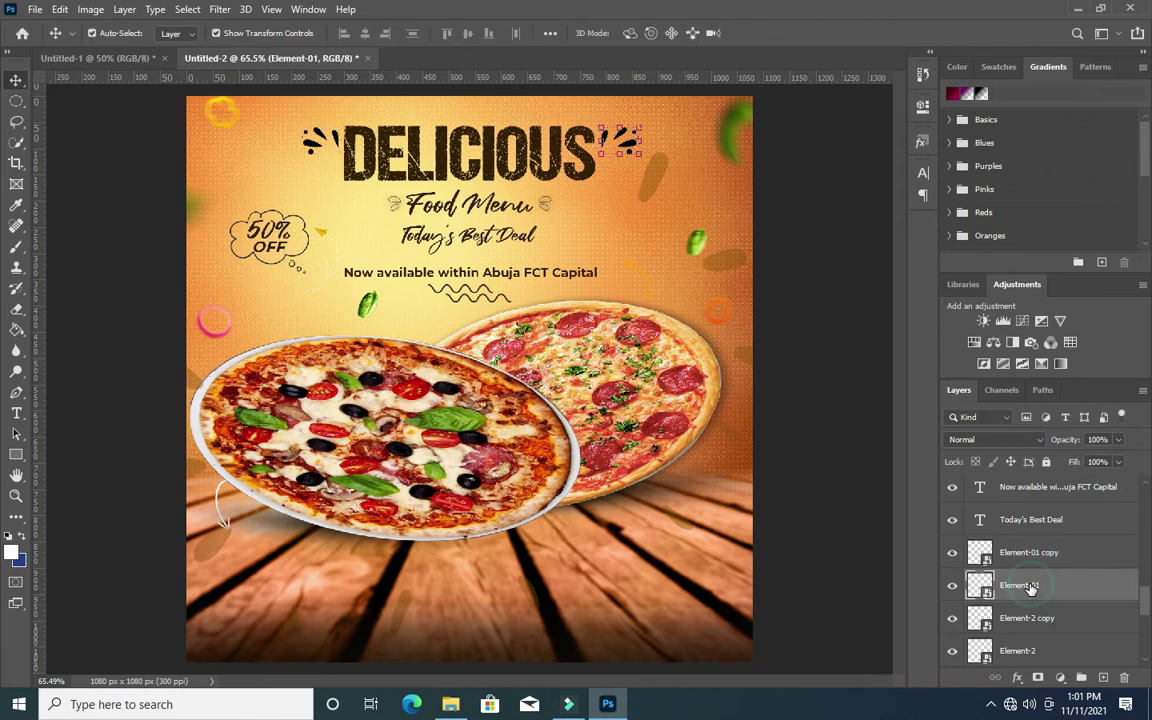
pyautogui.click(1040, 618)
pyautogui.scroll(10, 1042, 600)
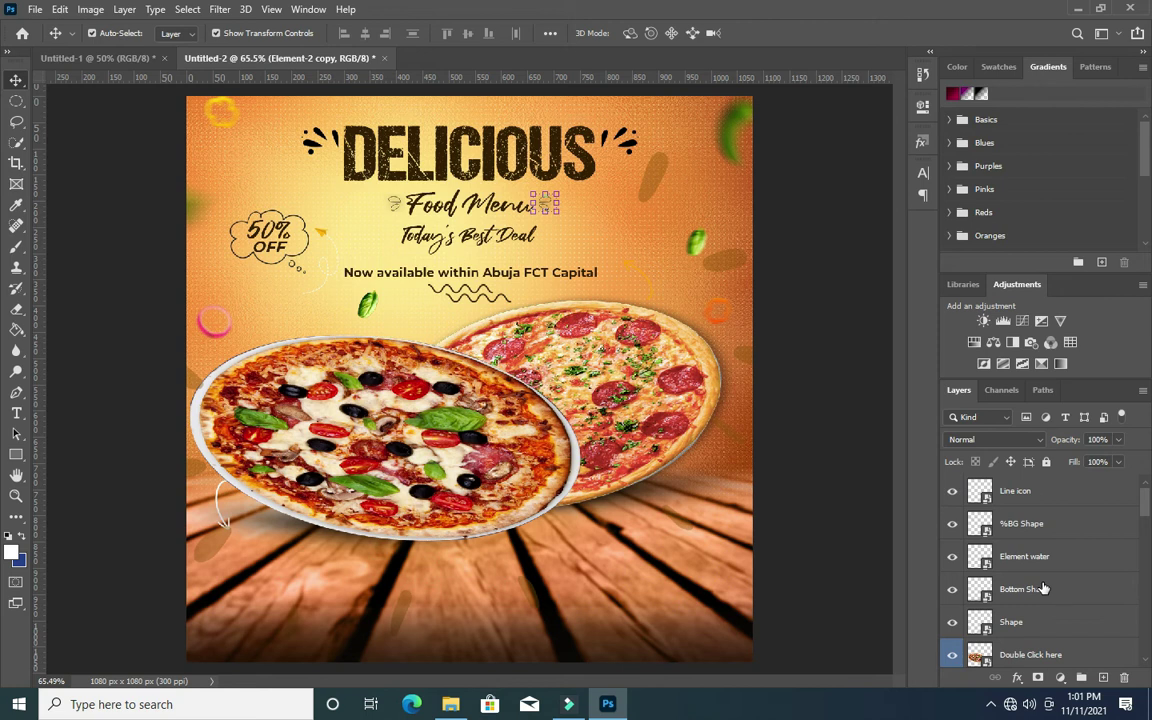
pyautogui.click(1029, 494)
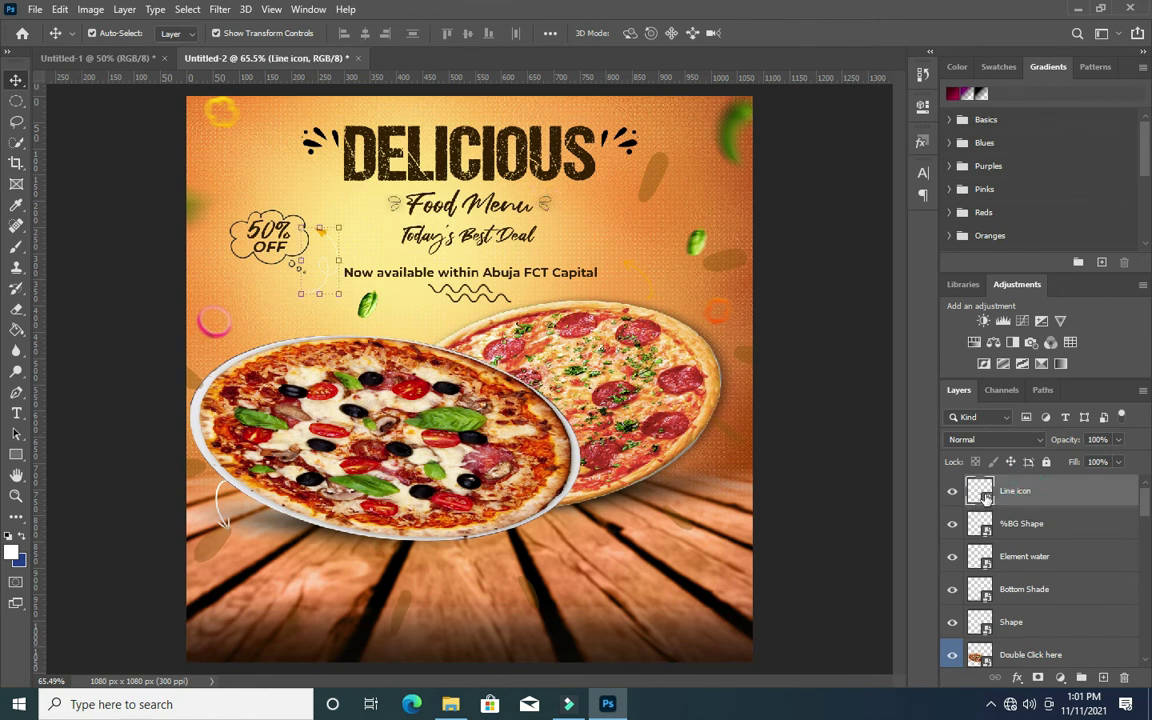
pyautogui.doubleClick(987, 497)
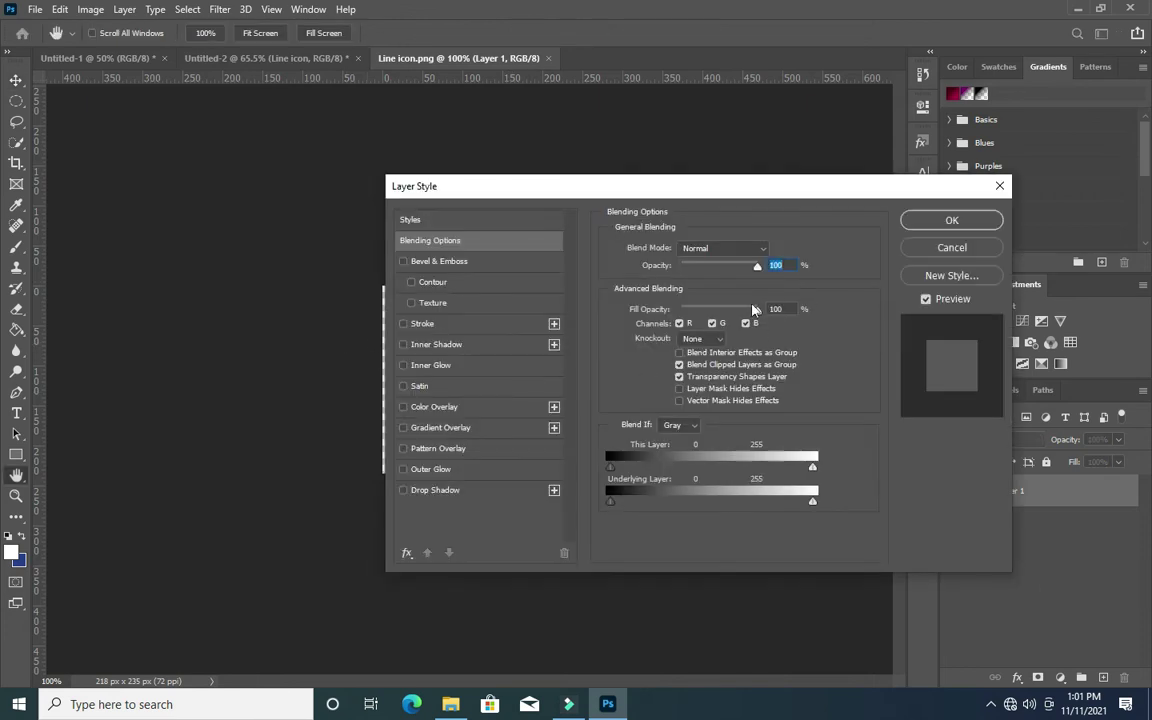
pyautogui.click(450, 407)
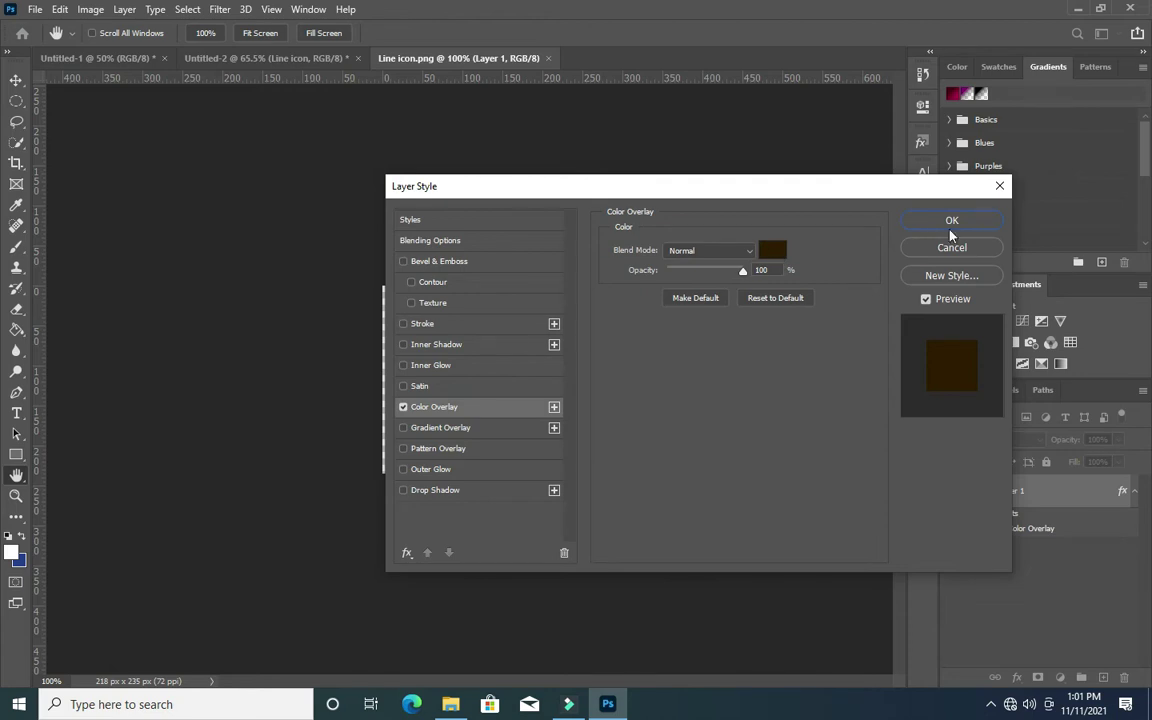
pyautogui.press('Return')
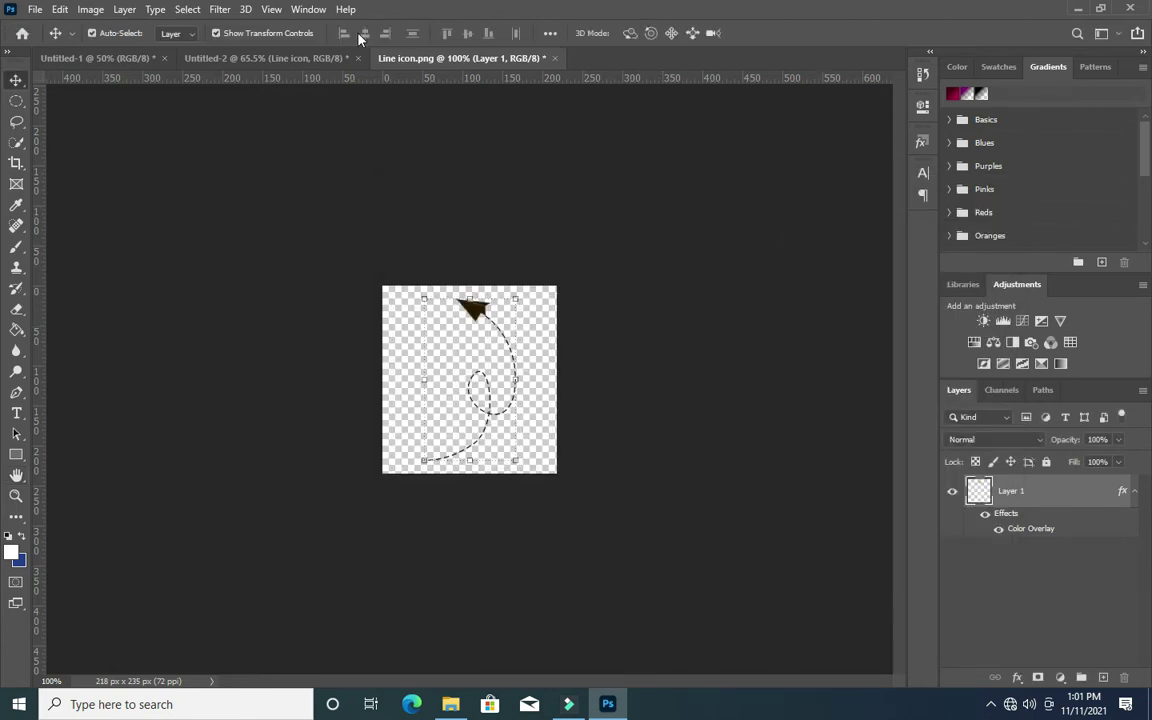
# Step: Save the recoloured Line icon file and close it to return to the poster
pyautogui.click(35, 10)
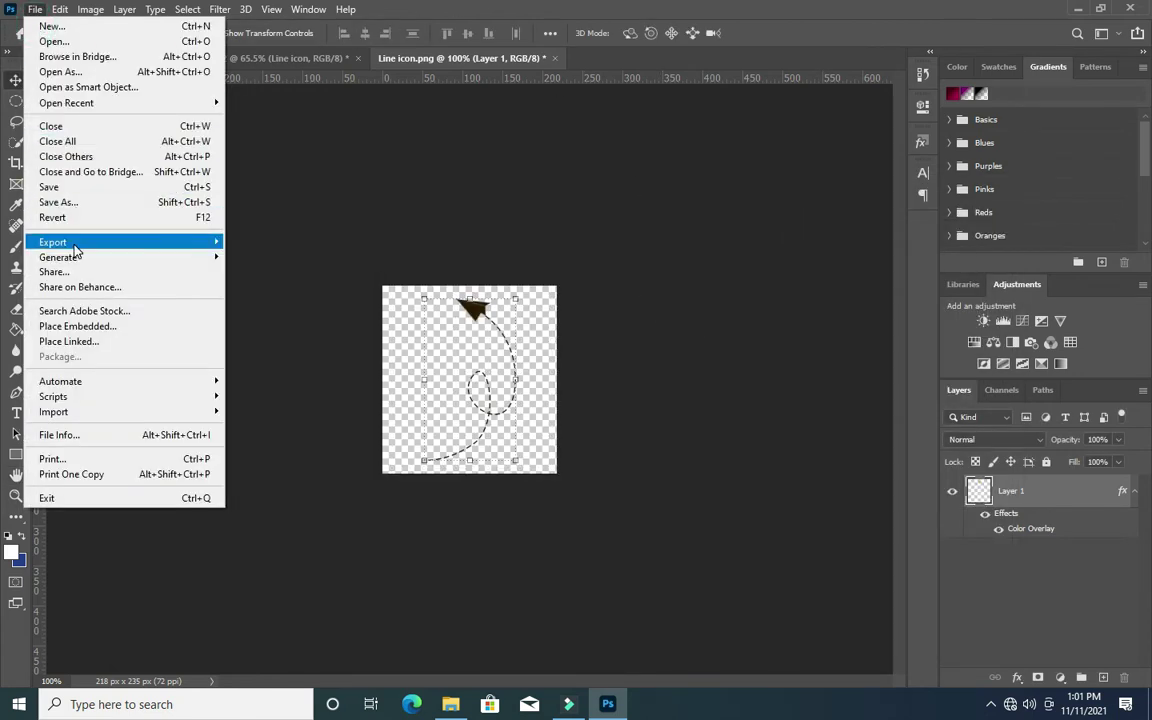
pyautogui.click(62, 190)
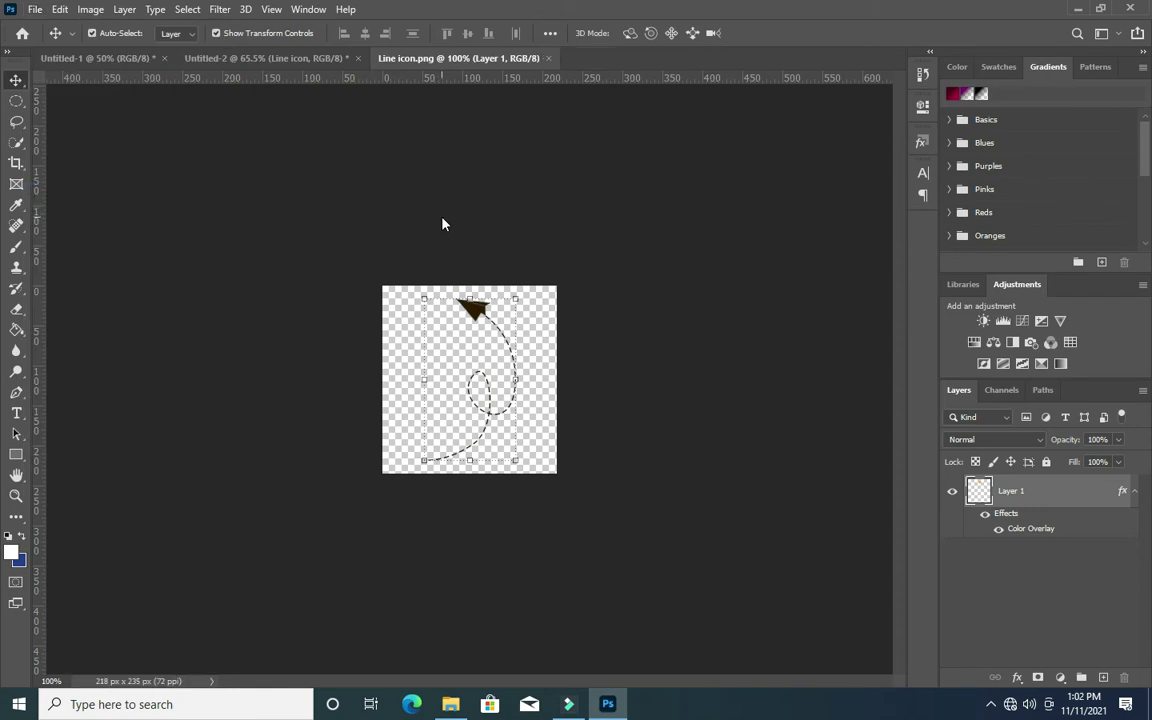
pyautogui.click(548, 58)
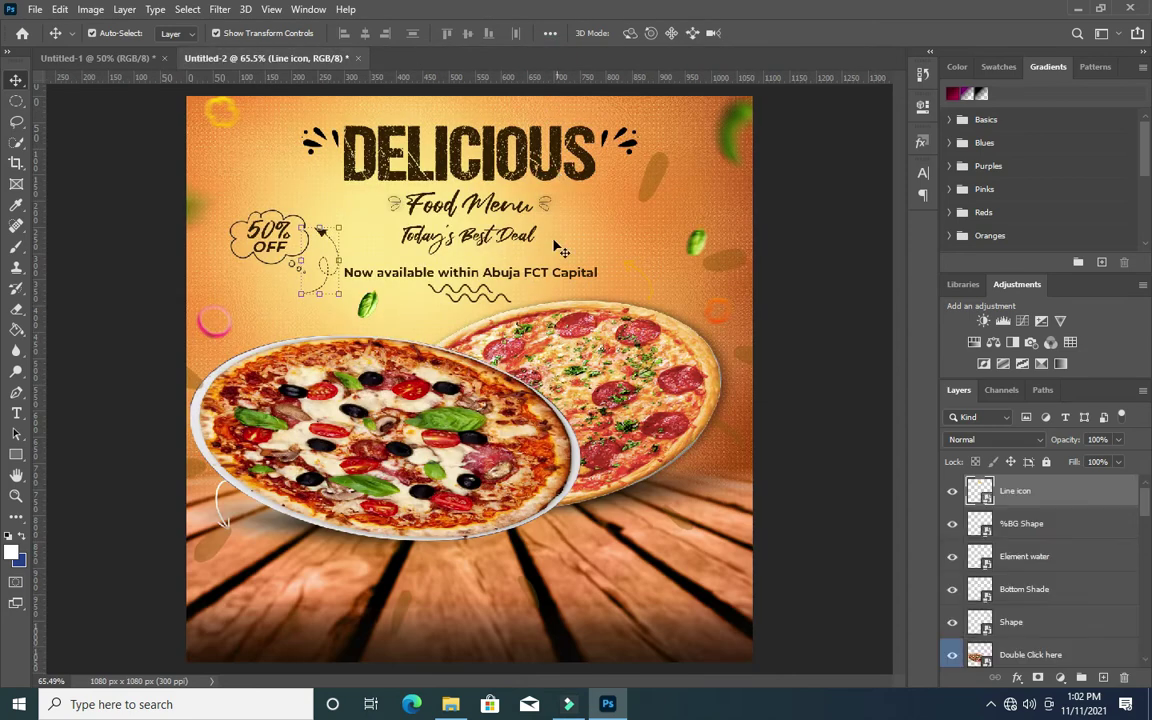
pyautogui.click(140, 310)
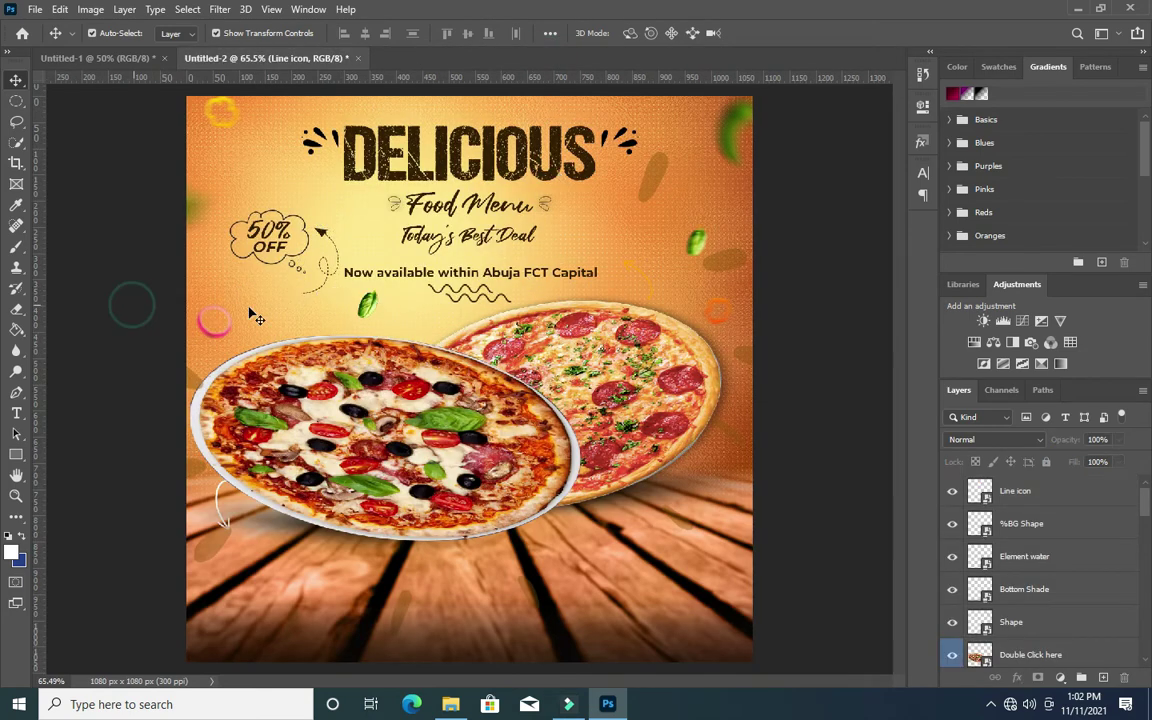
# Step: Rotate the Line icon about 17° clockwise and nudge it slightly right
pyautogui.click(318, 258)
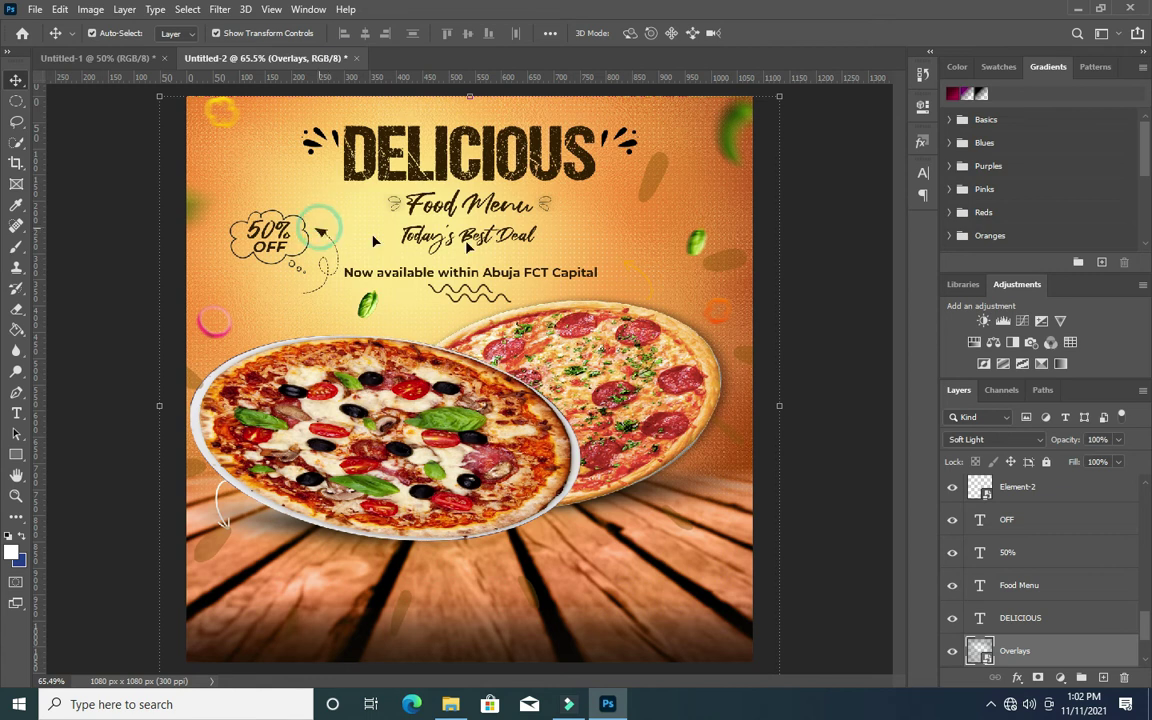
pyautogui.scroll(3, 1035, 545)
pyautogui.scroll(4, 1042, 545)
pyautogui.scroll(5, 1042, 545)
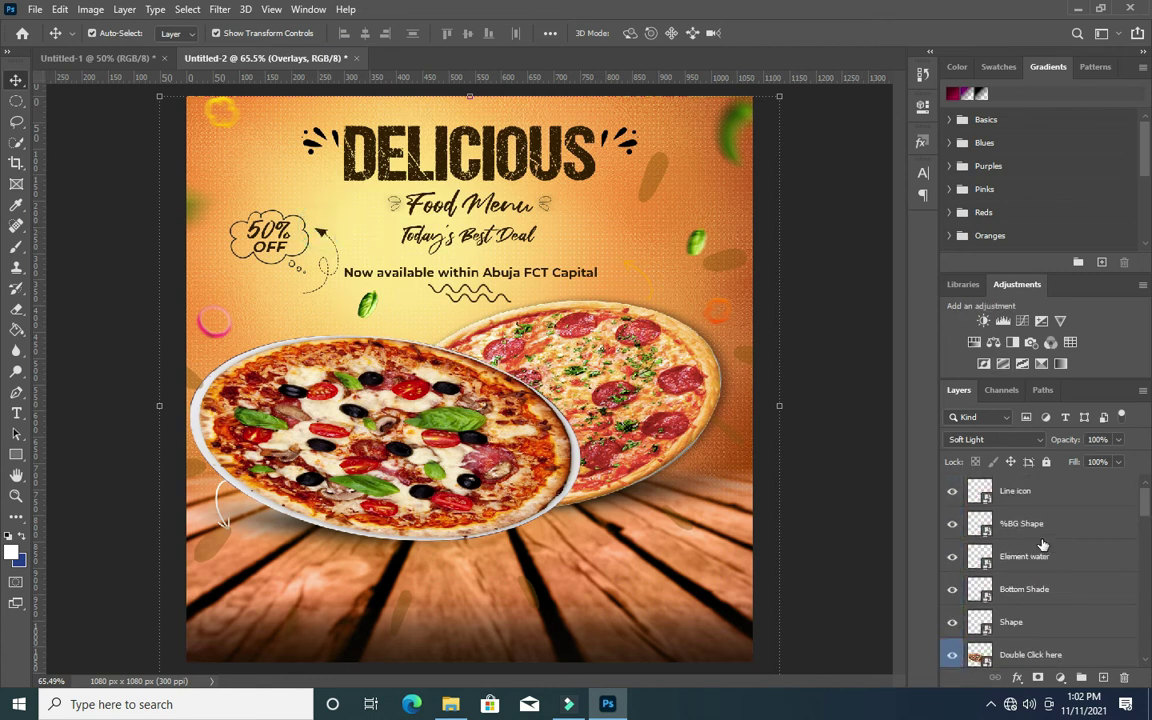
pyautogui.click(1012, 492)
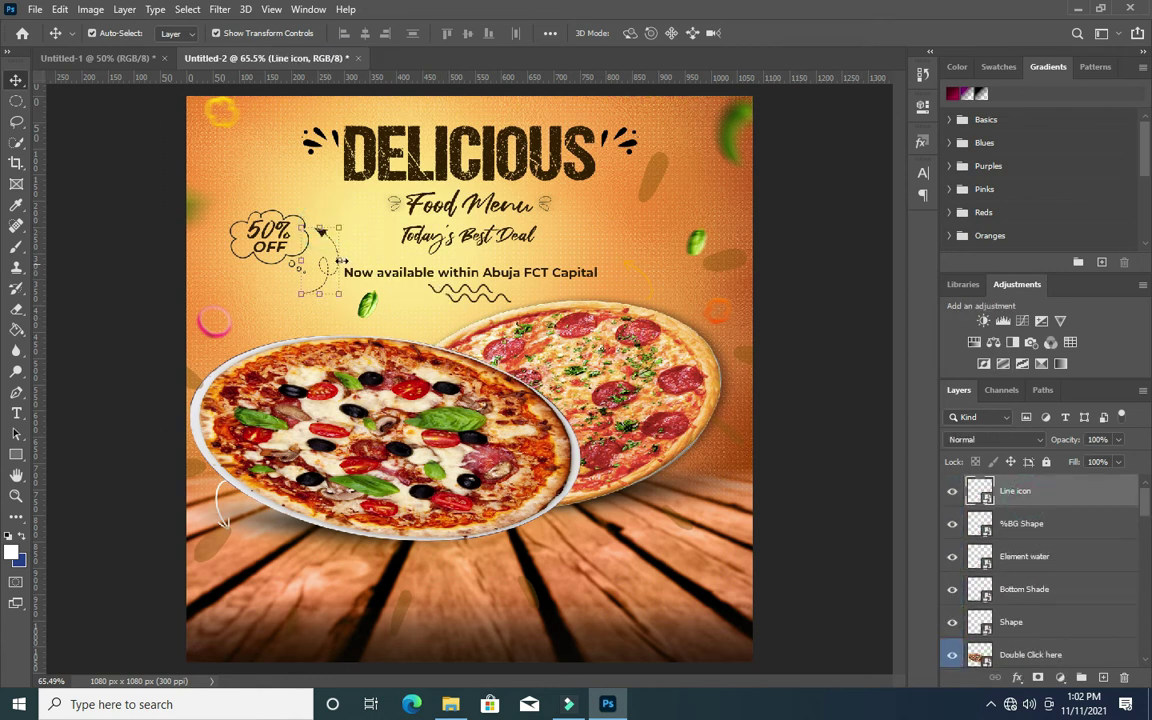
pyautogui.moveTo(341, 260); pyautogui.dragTo(322, 273)
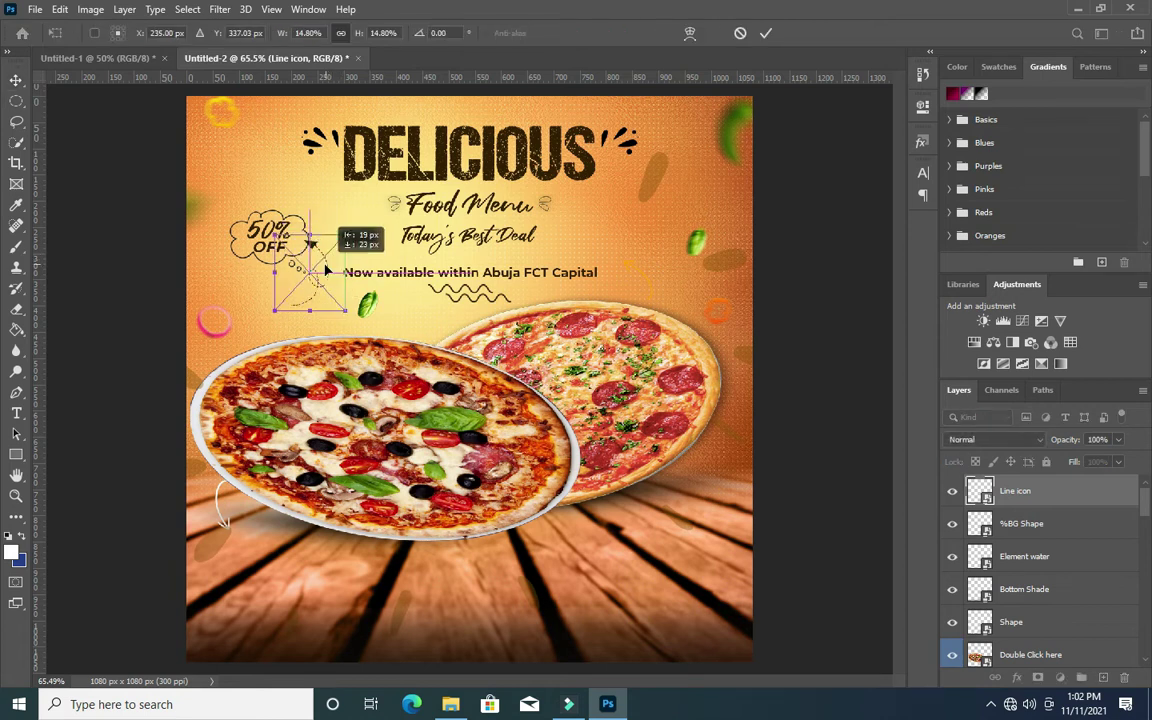
pyautogui.moveTo(356, 227); pyautogui.dragTo(367, 243)
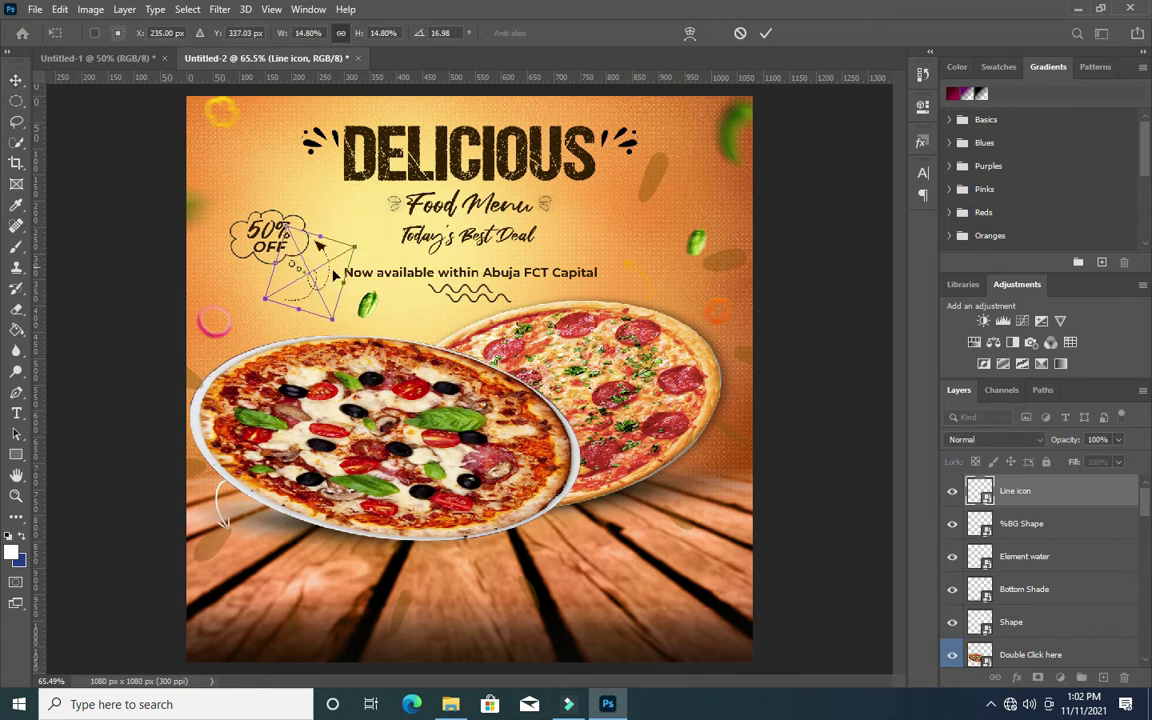
pyautogui.moveTo(320, 285); pyautogui.dragTo(325, 286)
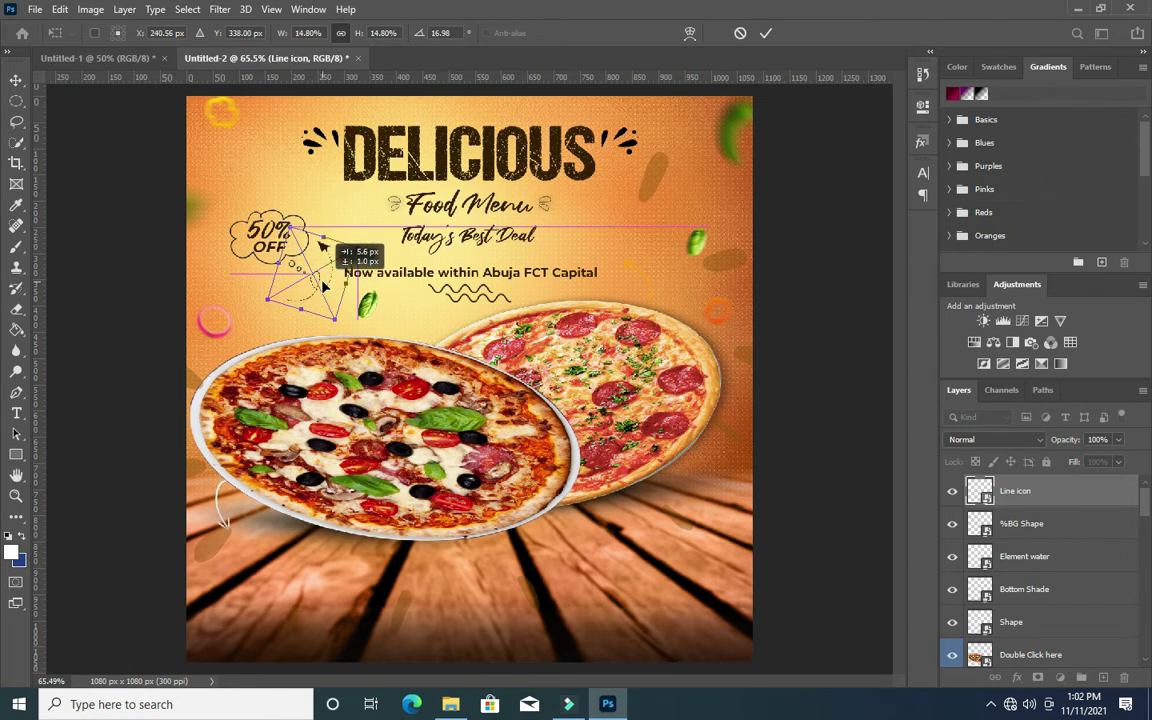
pyautogui.click(767, 33)
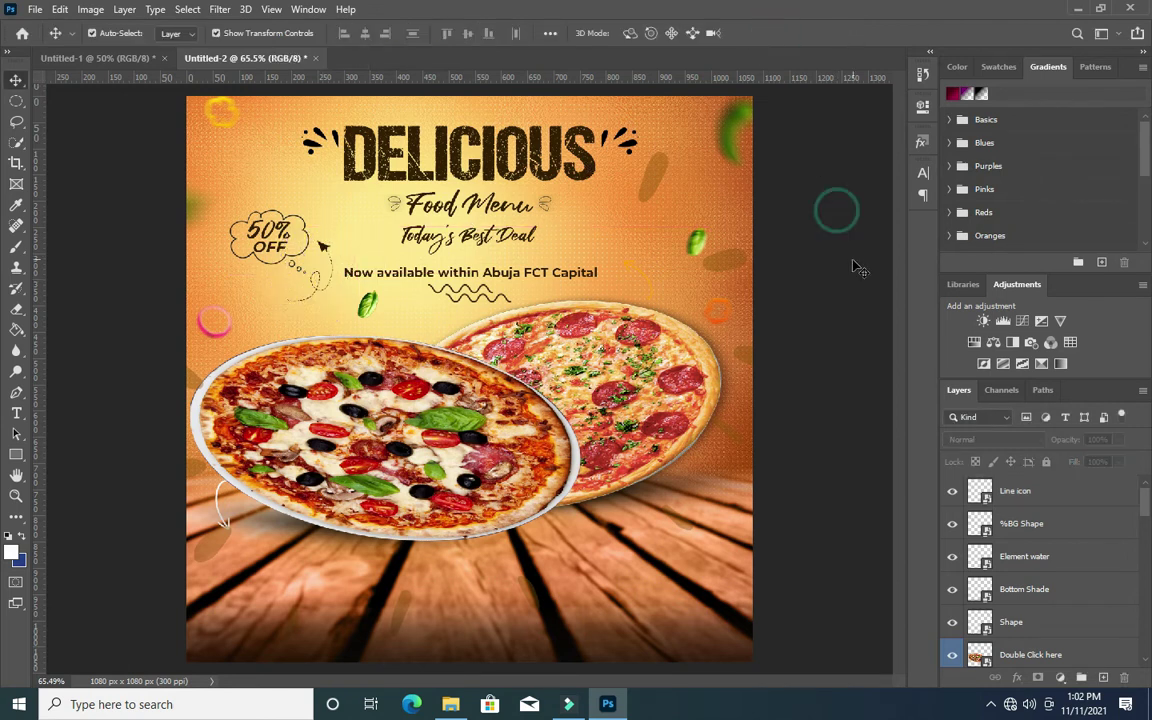
pyautogui.scroll(-2, 823, 270)
pyautogui.scroll(-1, 823, 277)
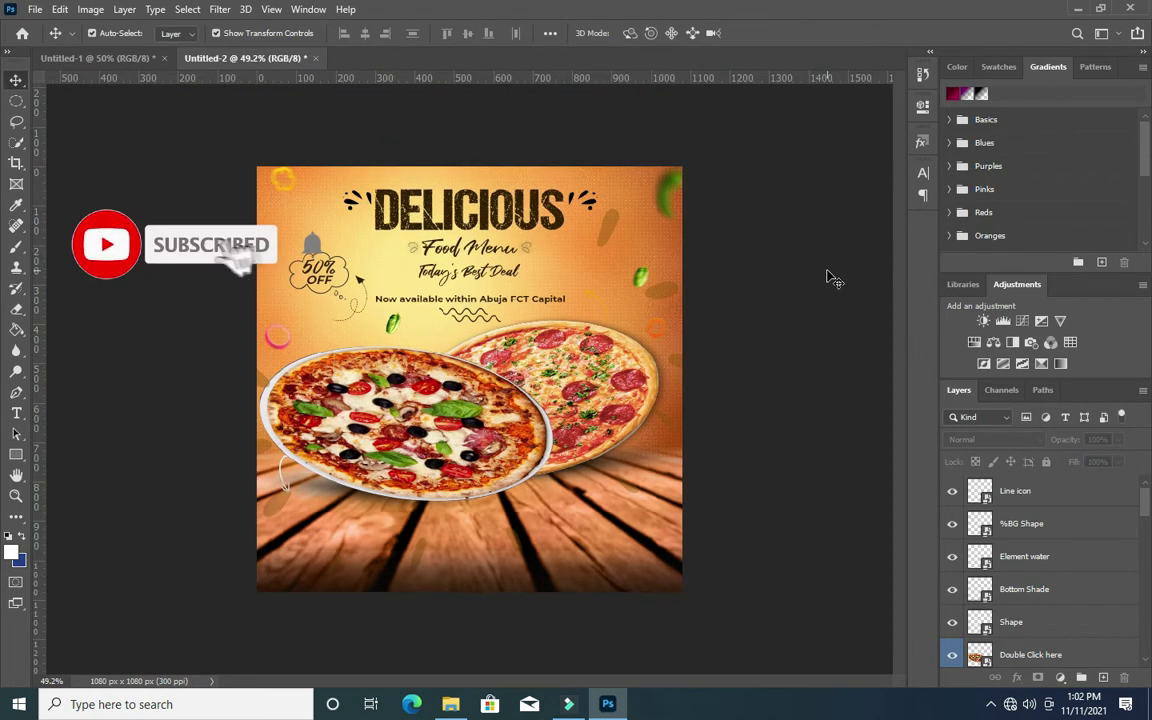
pyautogui.scroll(-1, 817, 363)
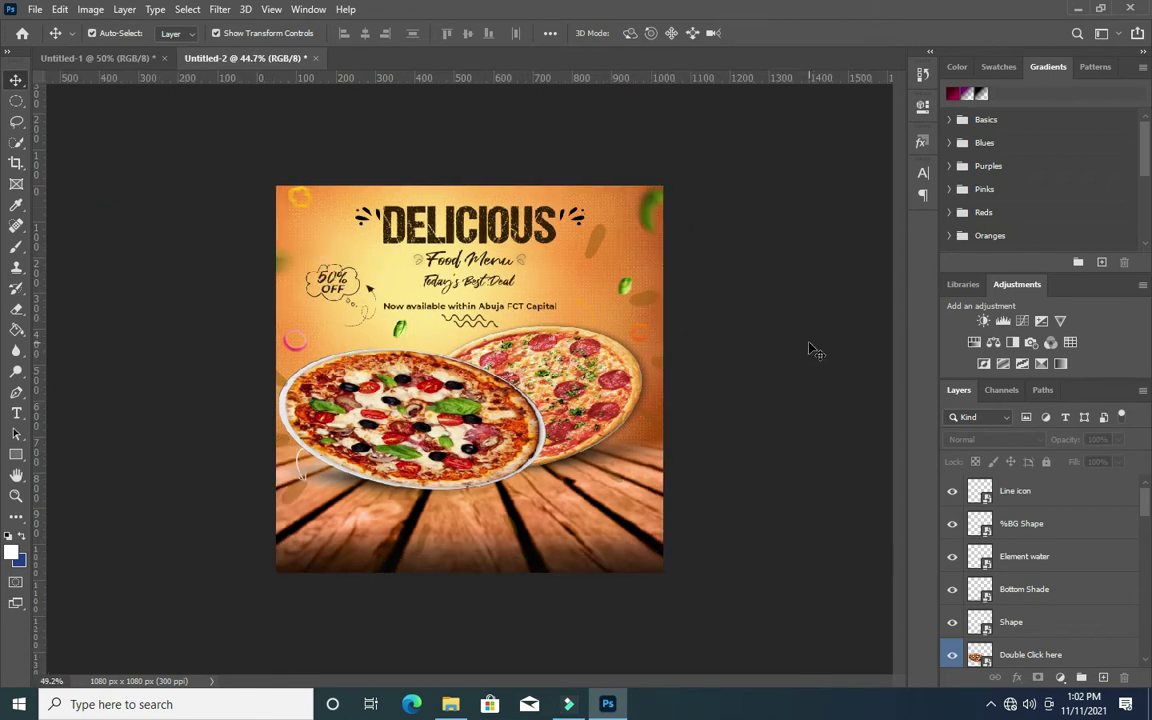
pyautogui.scroll(1, 809, 344)
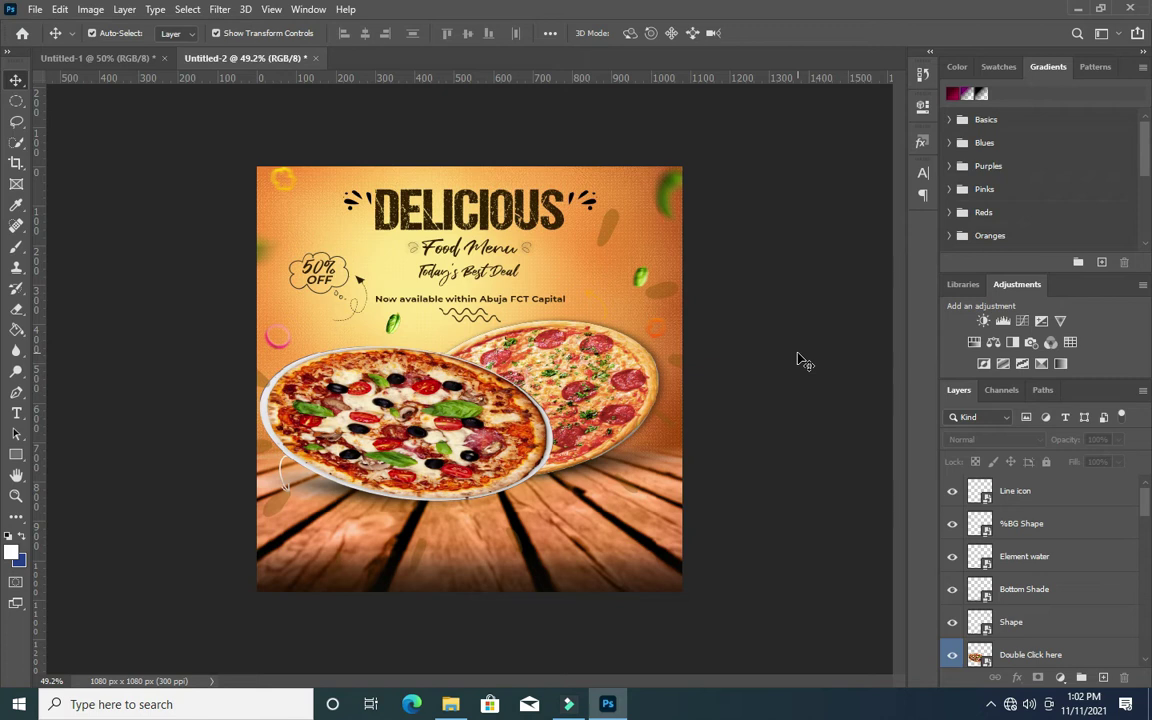
pyautogui.scroll(-1, 610, 395)
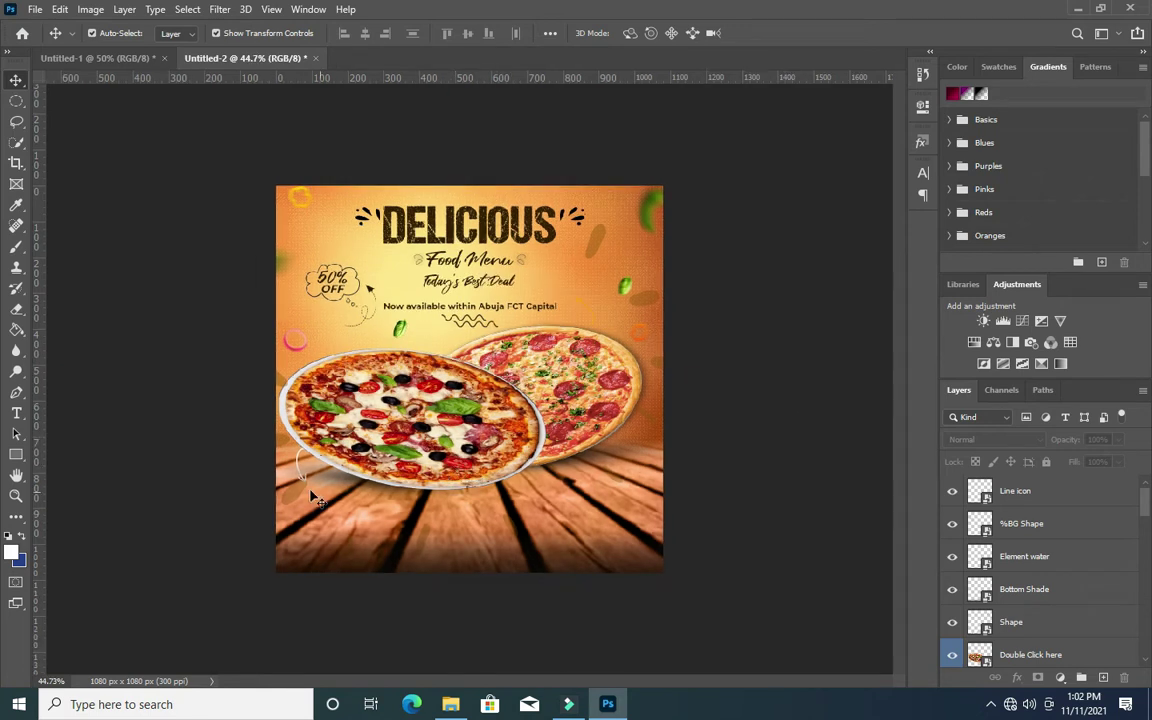
pyautogui.scroll(3, 303, 487)
# Step: Select the Arrow-02 layer holding the small white curved arrow
pyautogui.click(255, 520)
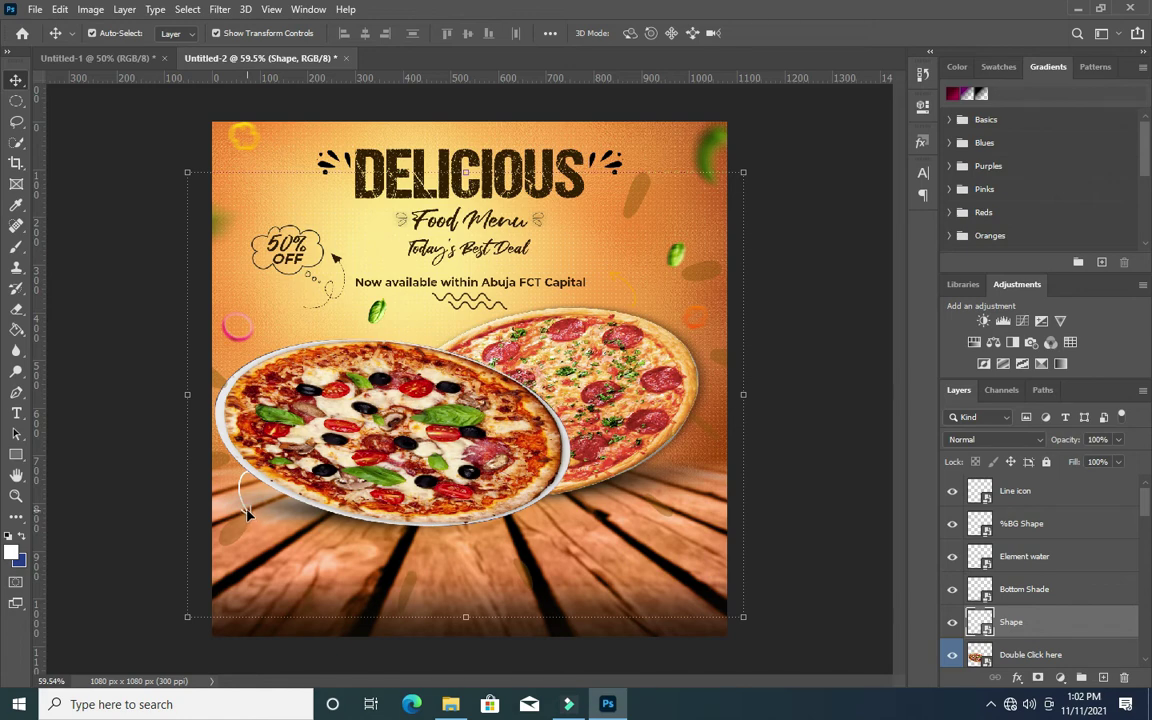
pyautogui.click(246, 512)
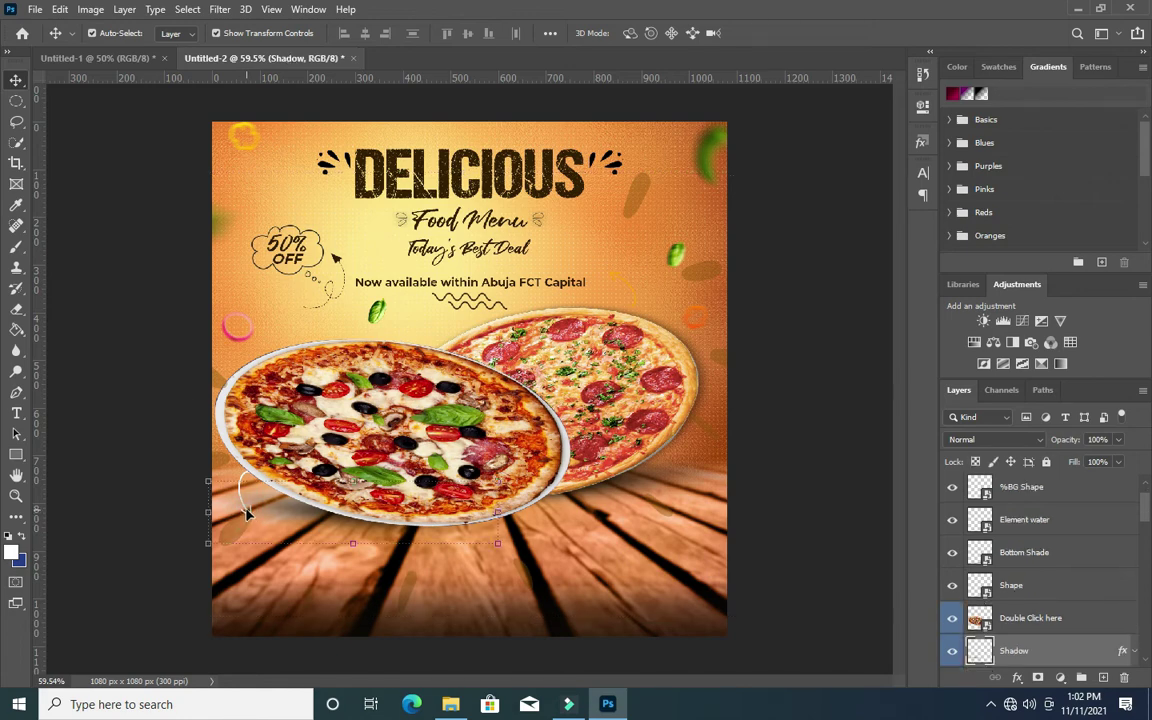
pyautogui.scroll(2, 247, 513)
pyautogui.scroll(1, 220, 456)
pyautogui.scroll(1, 210, 460)
pyautogui.scroll(1, 204, 483)
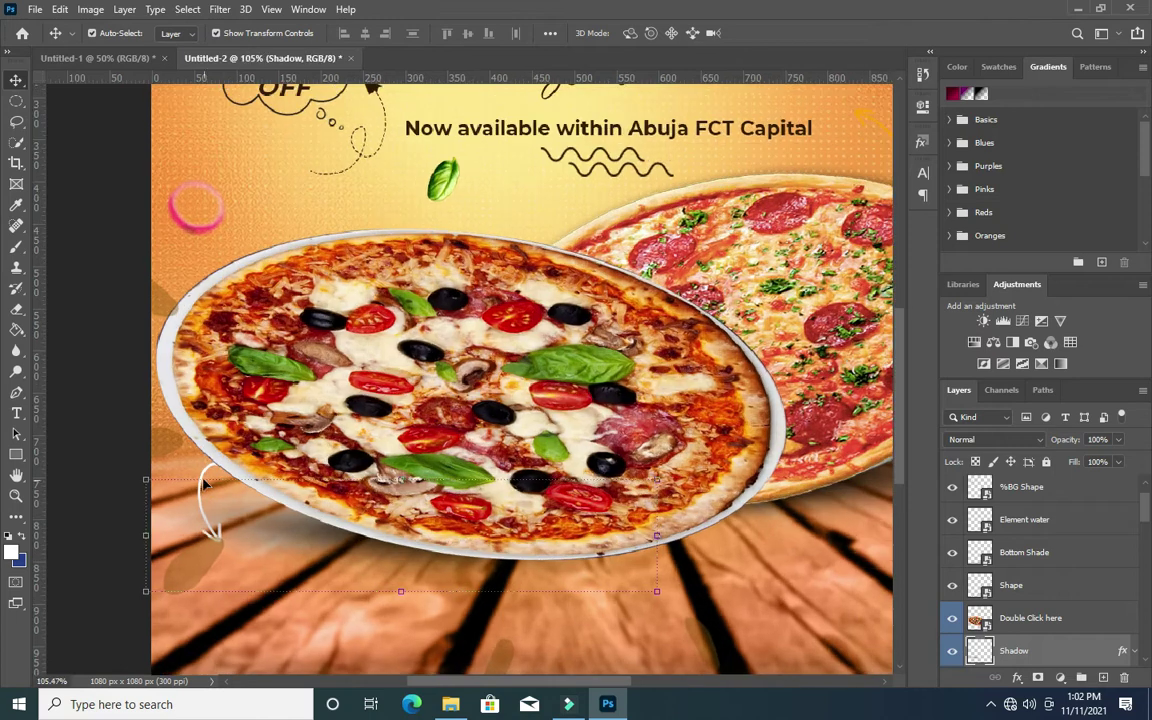
pyautogui.scroll(2, 198, 470)
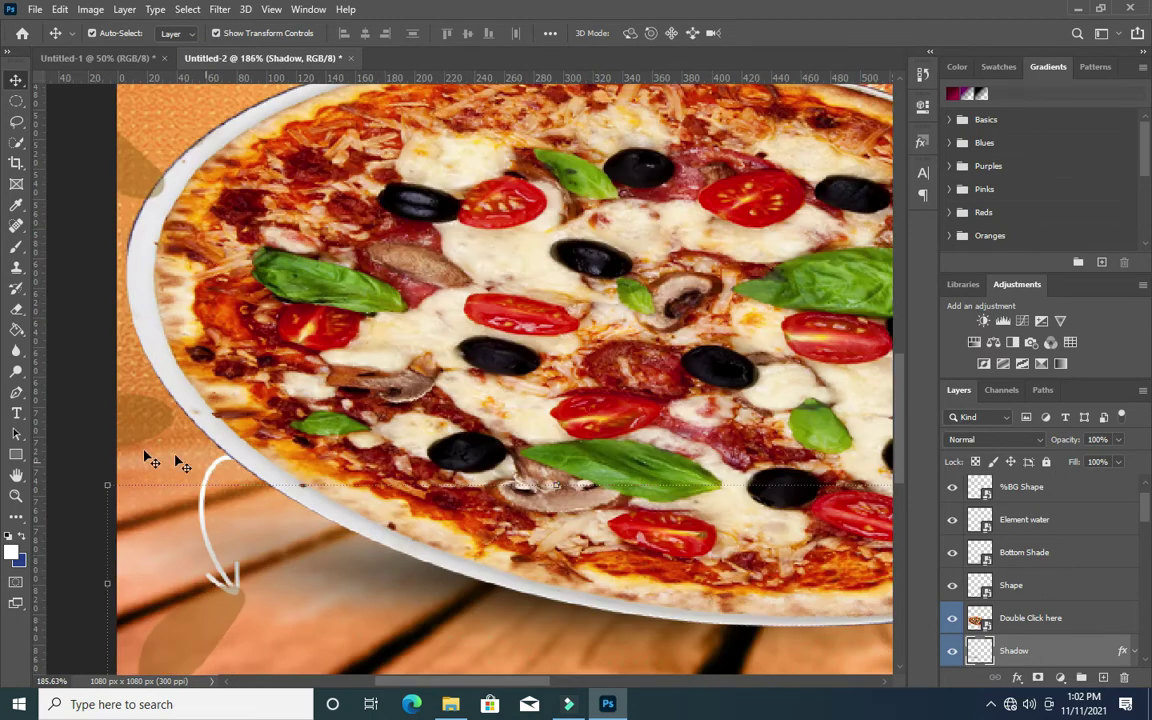
pyautogui.click(213, 487)
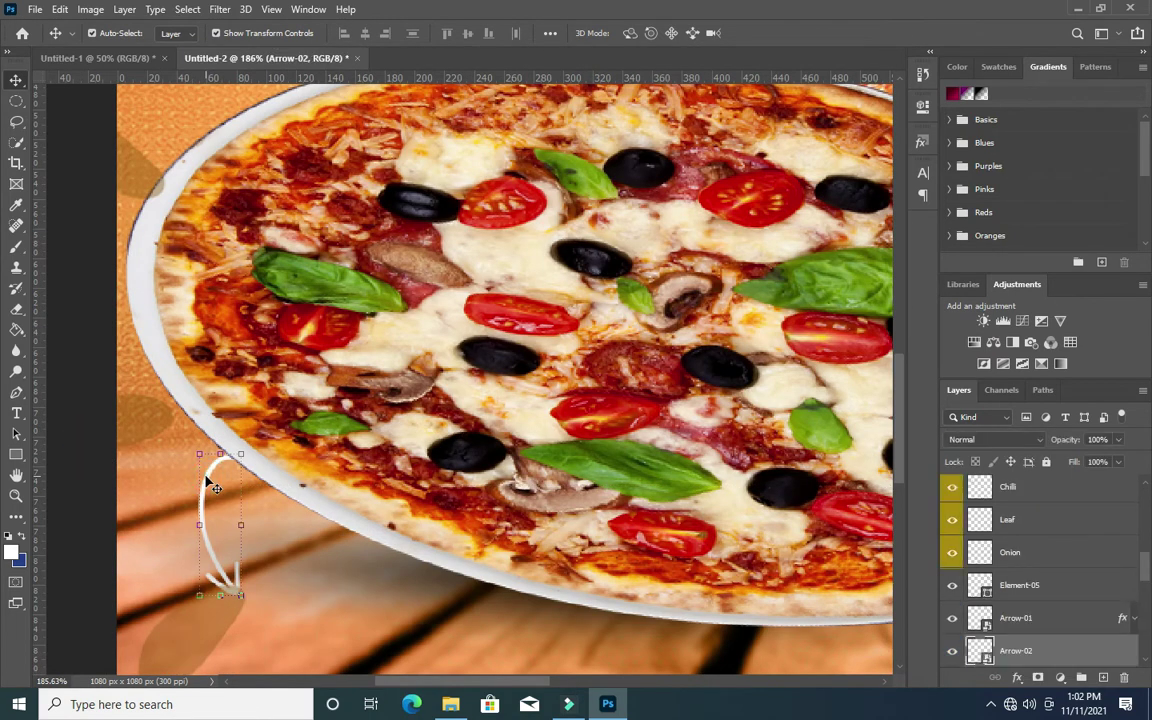
pyautogui.click(200, 529)
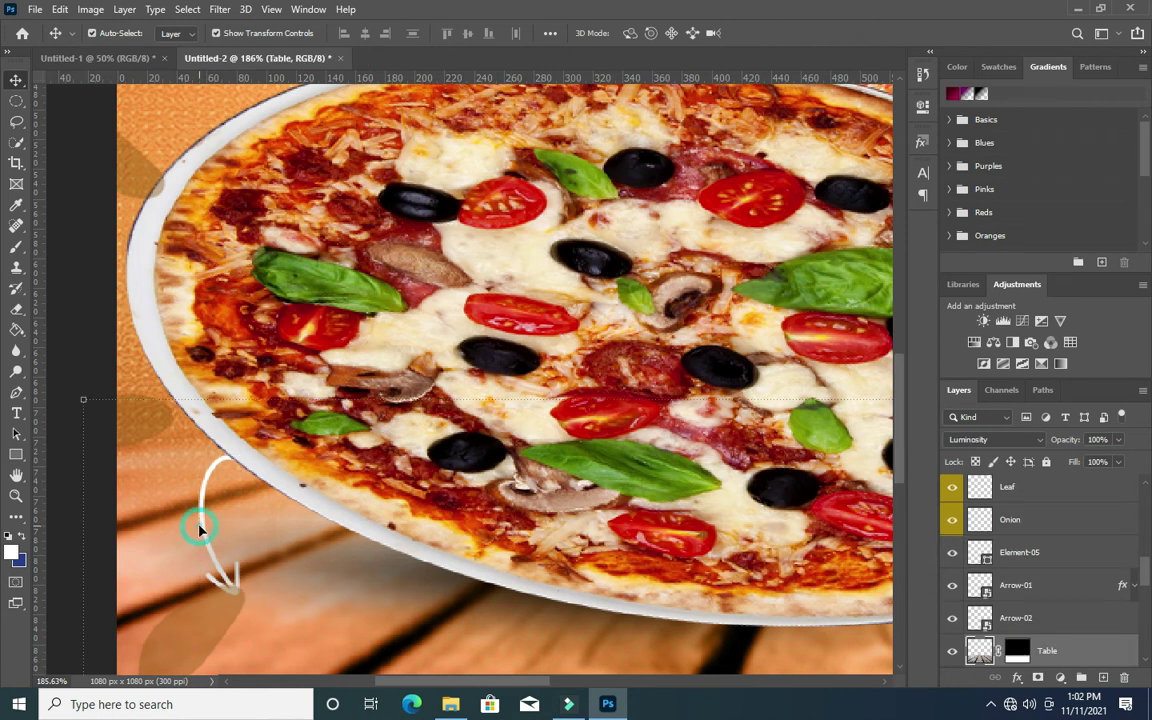
pyautogui.click(205, 485)
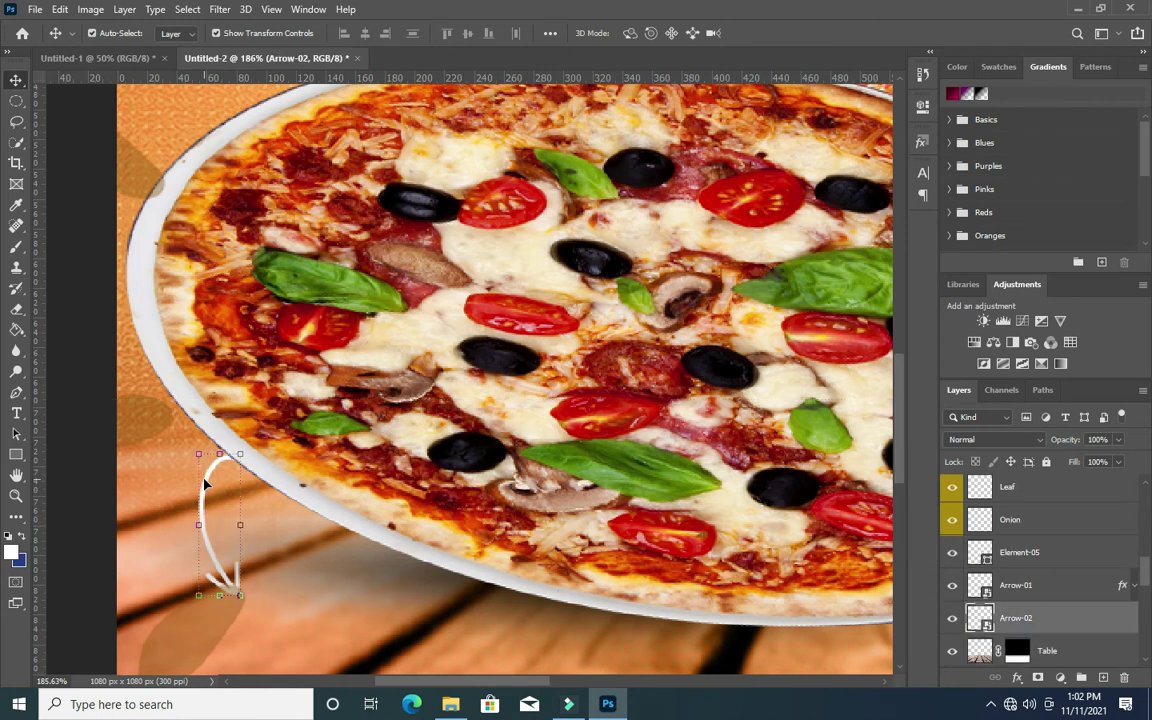
# Step: Free-transform the white arrow down and right onto the table below the front pizza
pyautogui.hotkey('ctrl', 't')
pyautogui.scroll(-2, 437, 425)
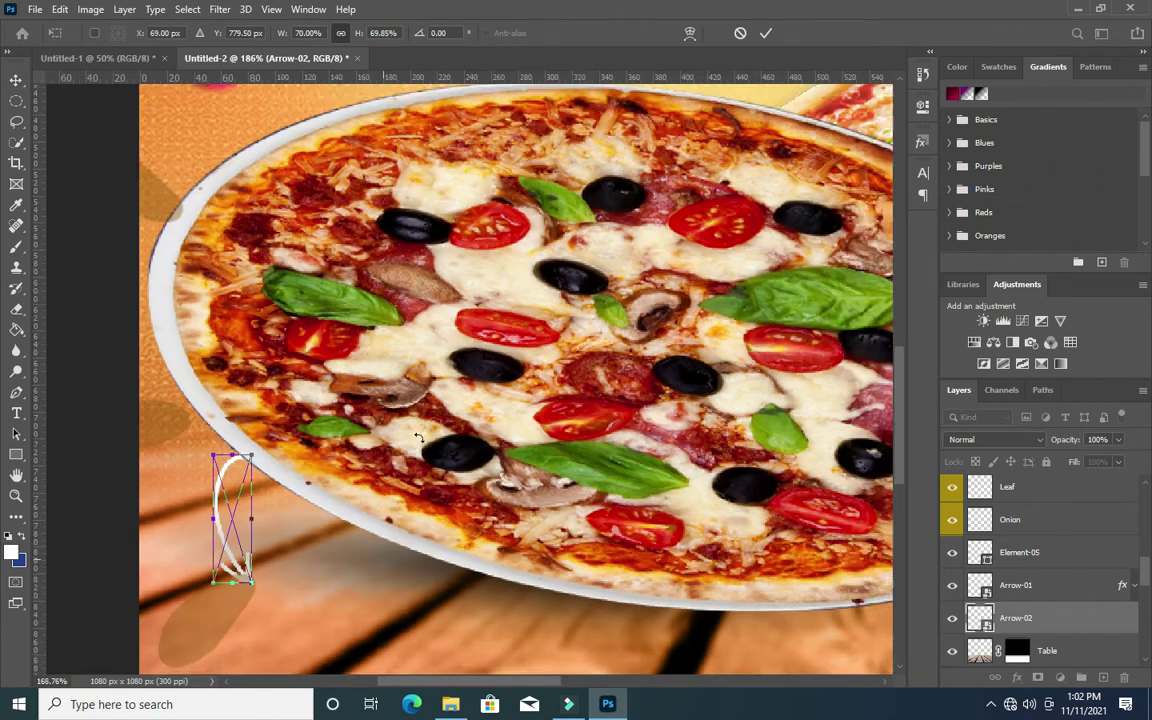
pyautogui.scroll(-2, 437, 425)
pyautogui.scroll(-2, 437, 425)
pyautogui.moveTo(341, 488); pyautogui.dragTo(374, 550)
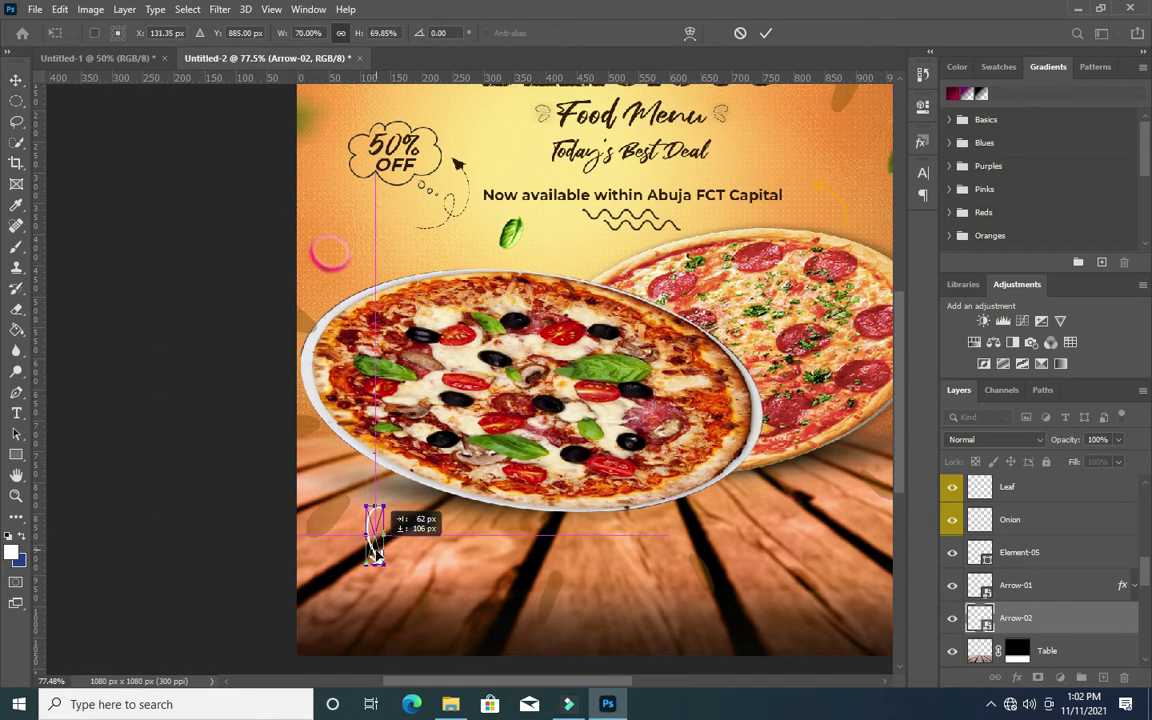
pyautogui.click(765, 33)
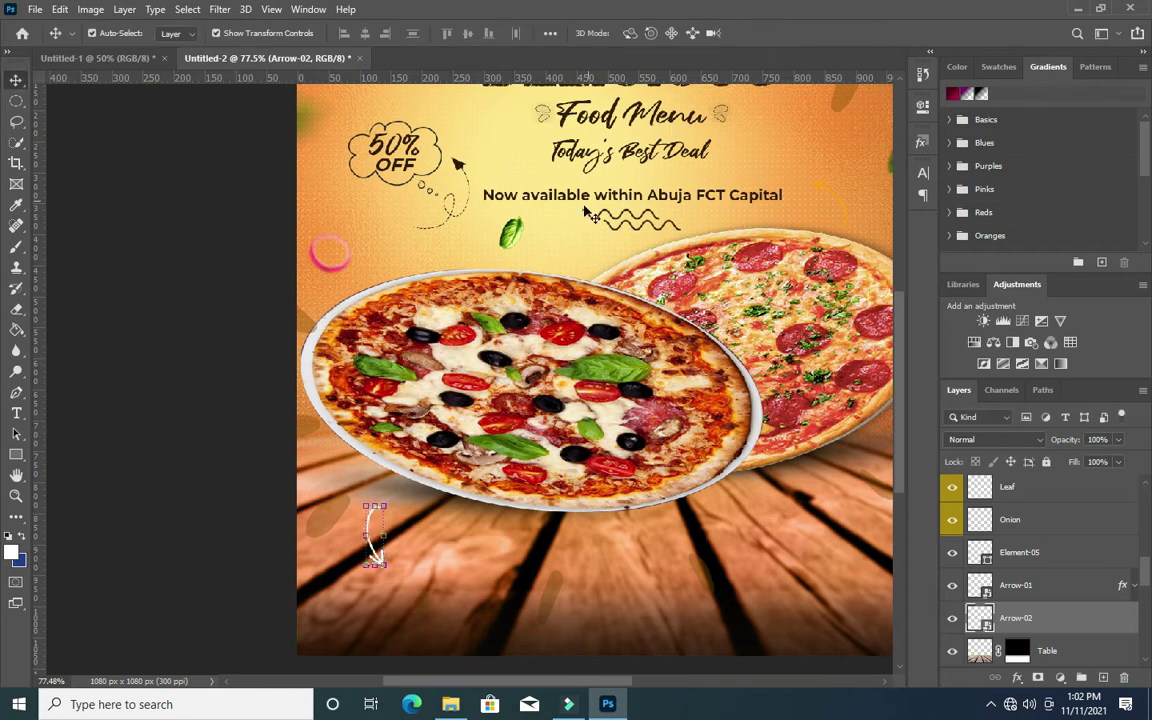
pyautogui.scroll(-2, 590, 215)
pyautogui.scroll(1, 378, 494)
pyautogui.scroll(1, 378, 494)
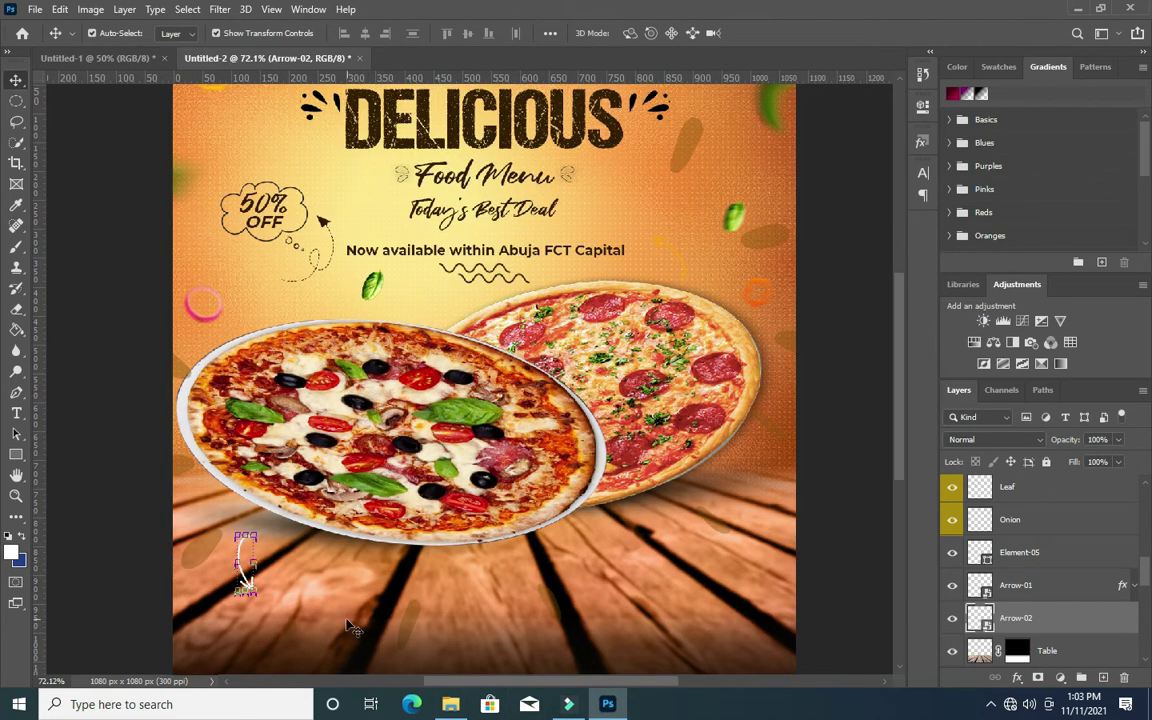
pyautogui.scroll(-3, 896, 467)
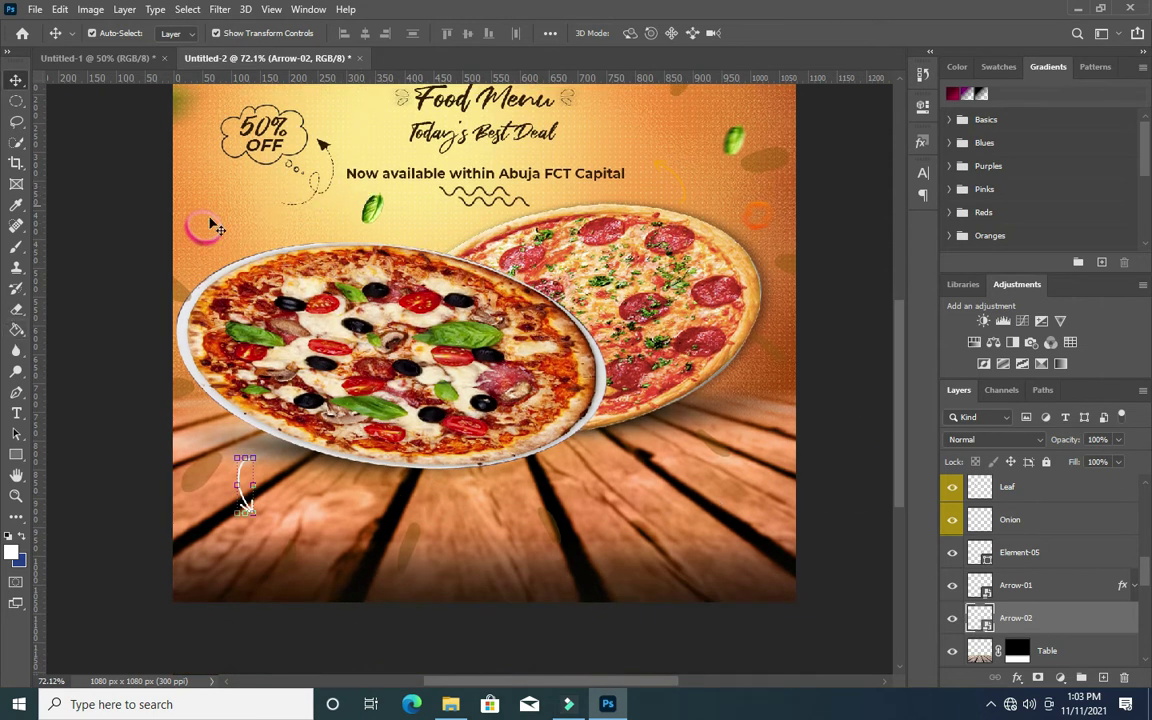
# Step: Add a delivery text line below the arrow and shift it under the arrow
pyautogui.click(16, 413)
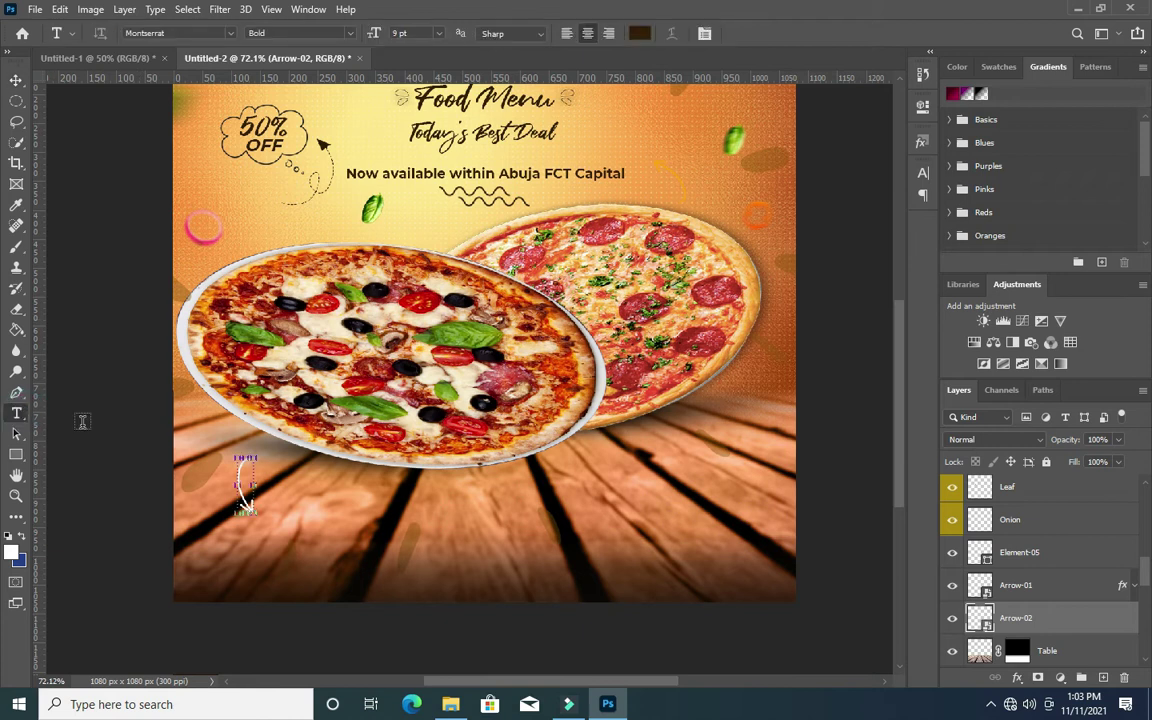
pyautogui.click(231, 531)
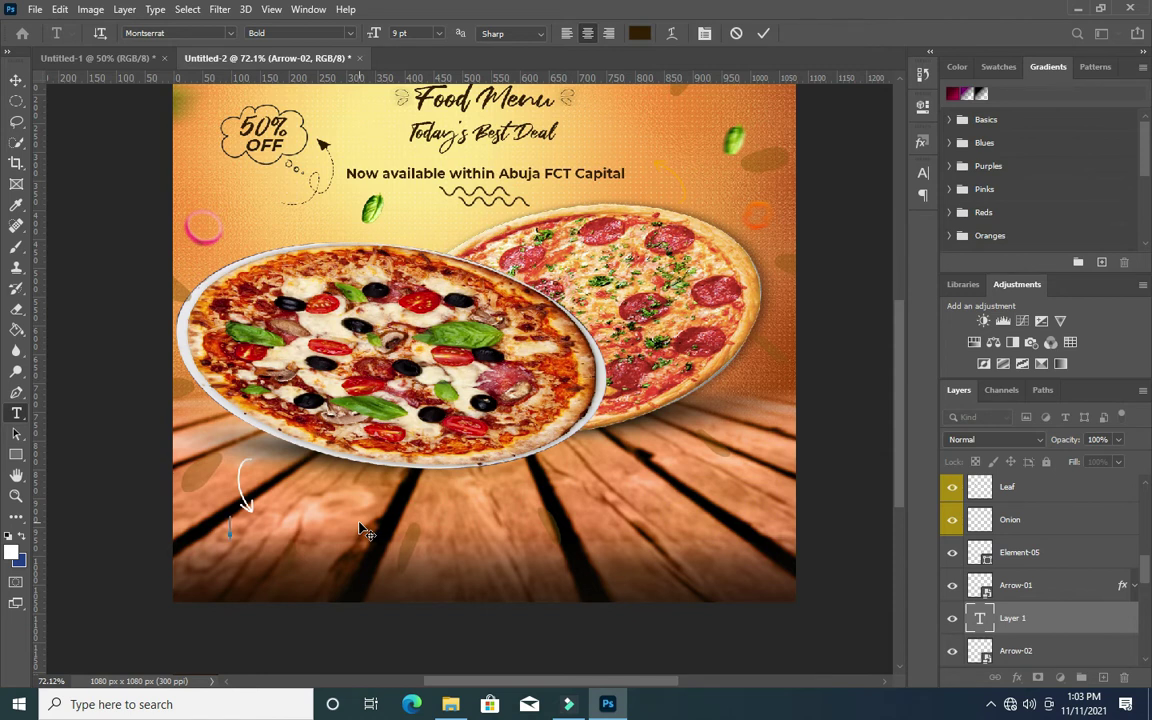
pyautogui.write('FOR')
pyautogui.write(' DELI')
pyautogui.write('EVR')
pyautogui.press('BackSpace')
pyautogui.write('EY')
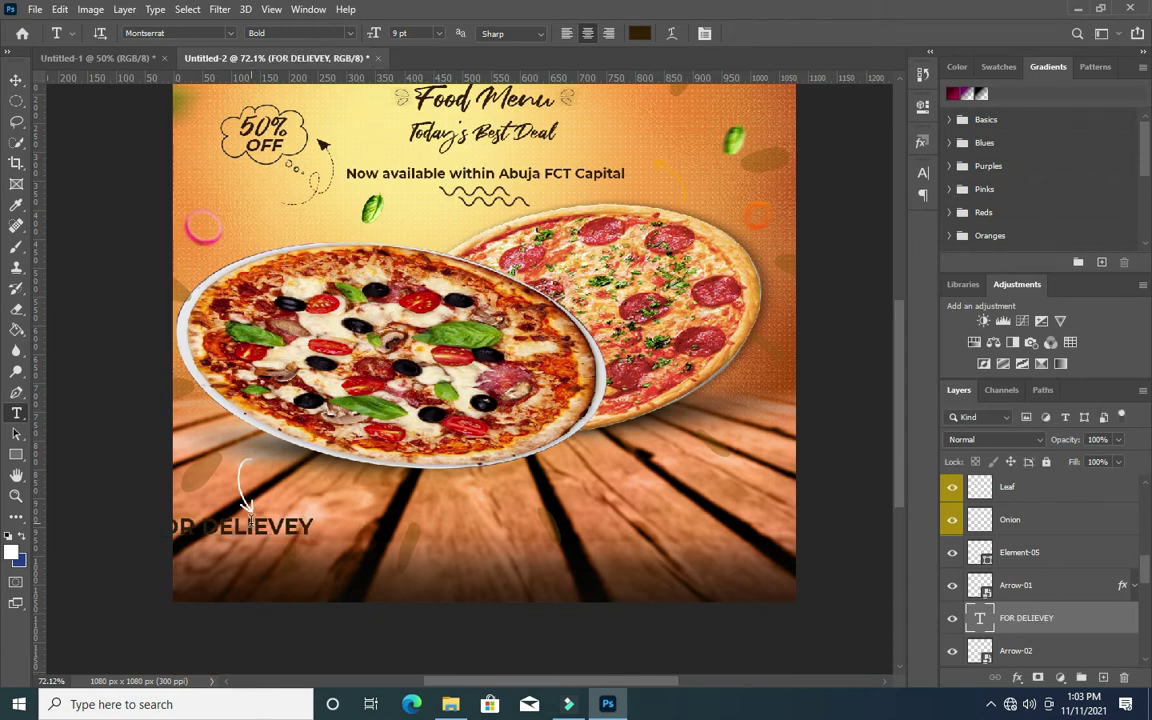
pyautogui.moveTo(268, 540); pyautogui.dragTo(328, 538)
# Step: Correct the text to FOR DELIVEY and colour it white #ffffff
pyautogui.click(331, 535)
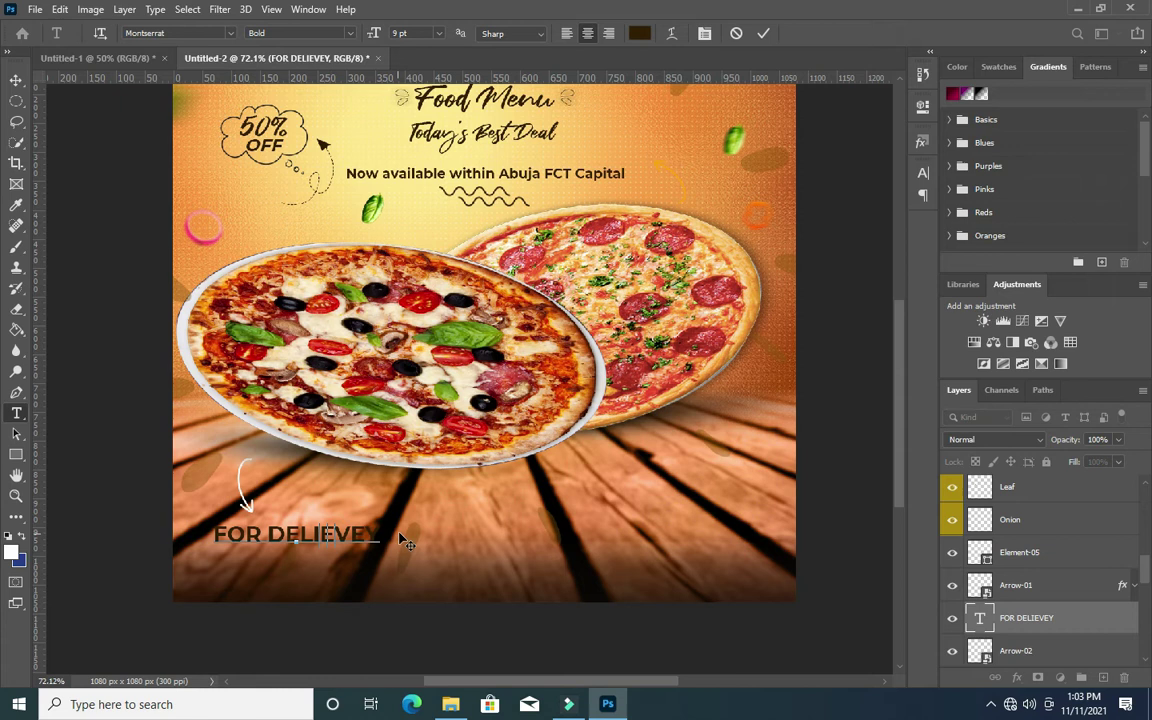
pyautogui.press('BackSpace')
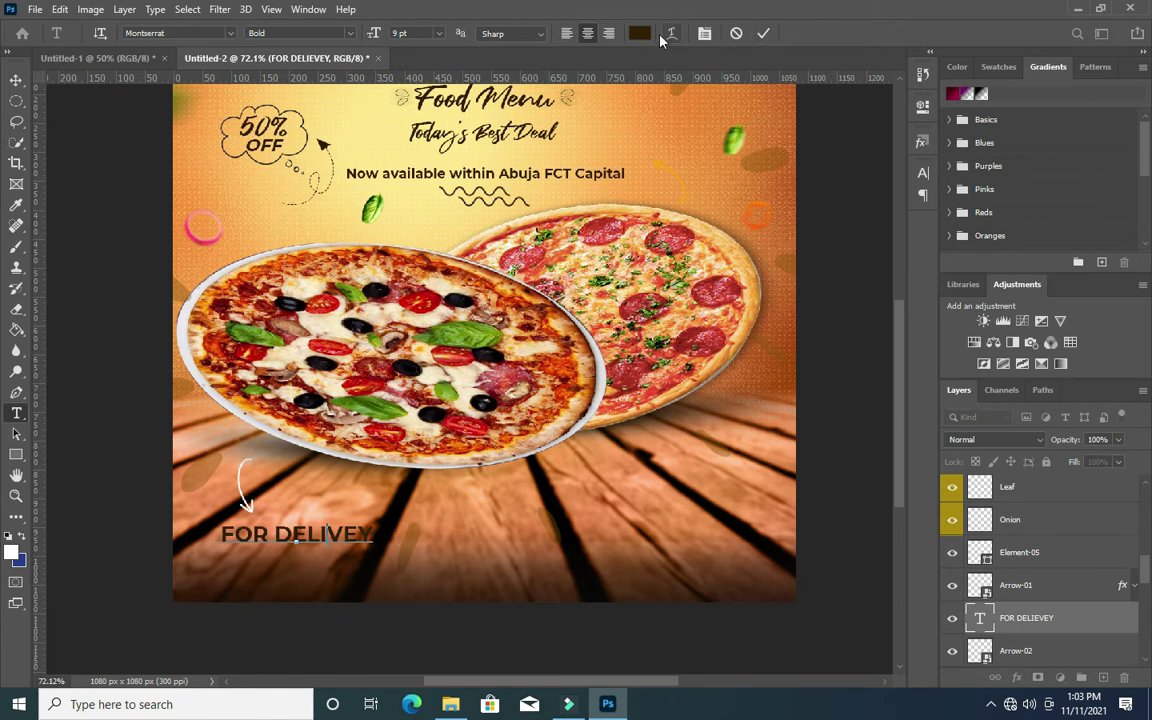
pyautogui.click(762, 33)
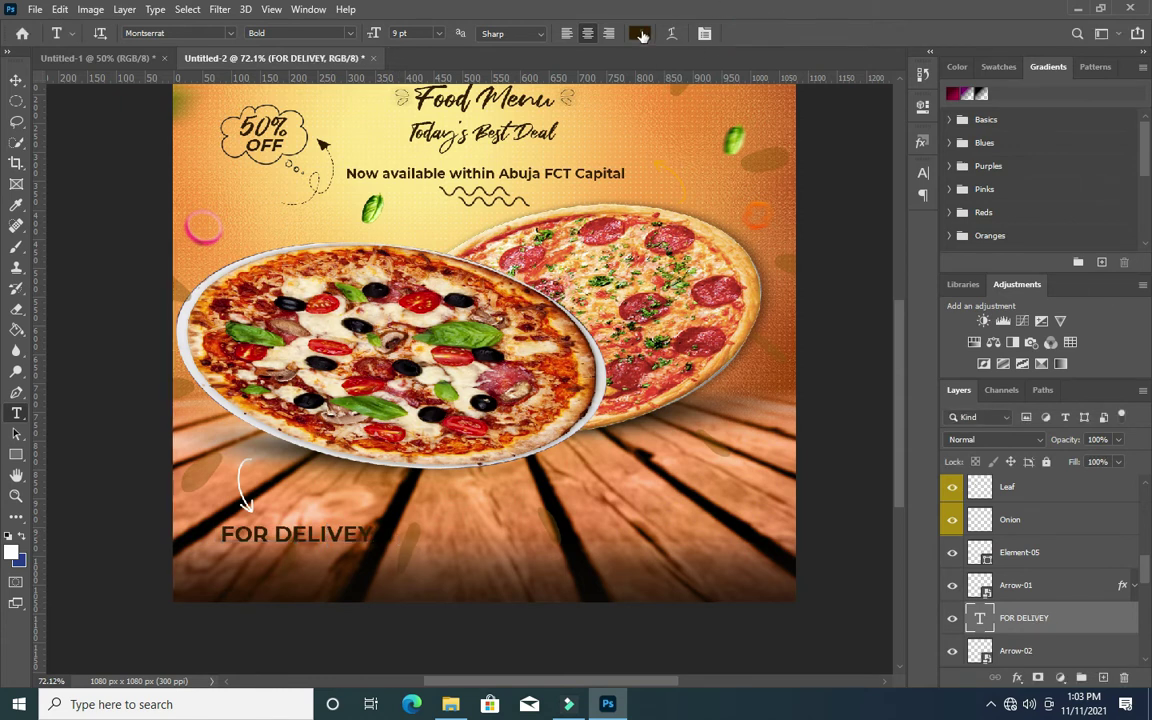
pyautogui.click(640, 34)
pyautogui.click(686, 206)
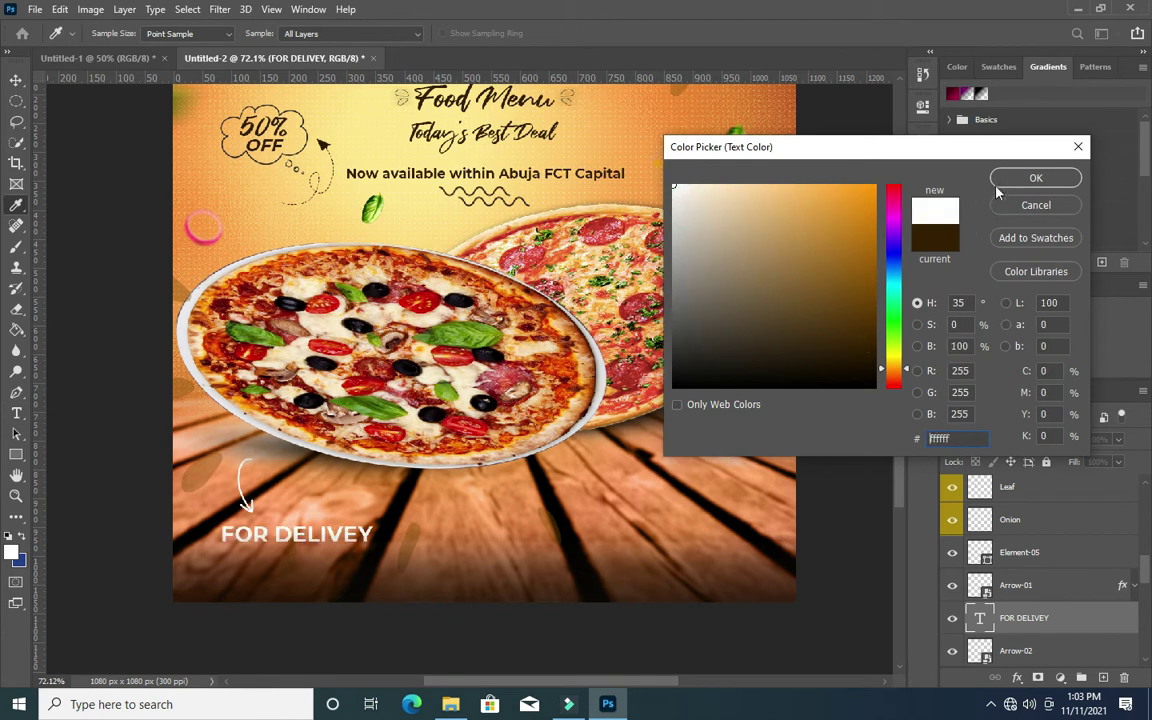
pyautogui.click(1030, 178)
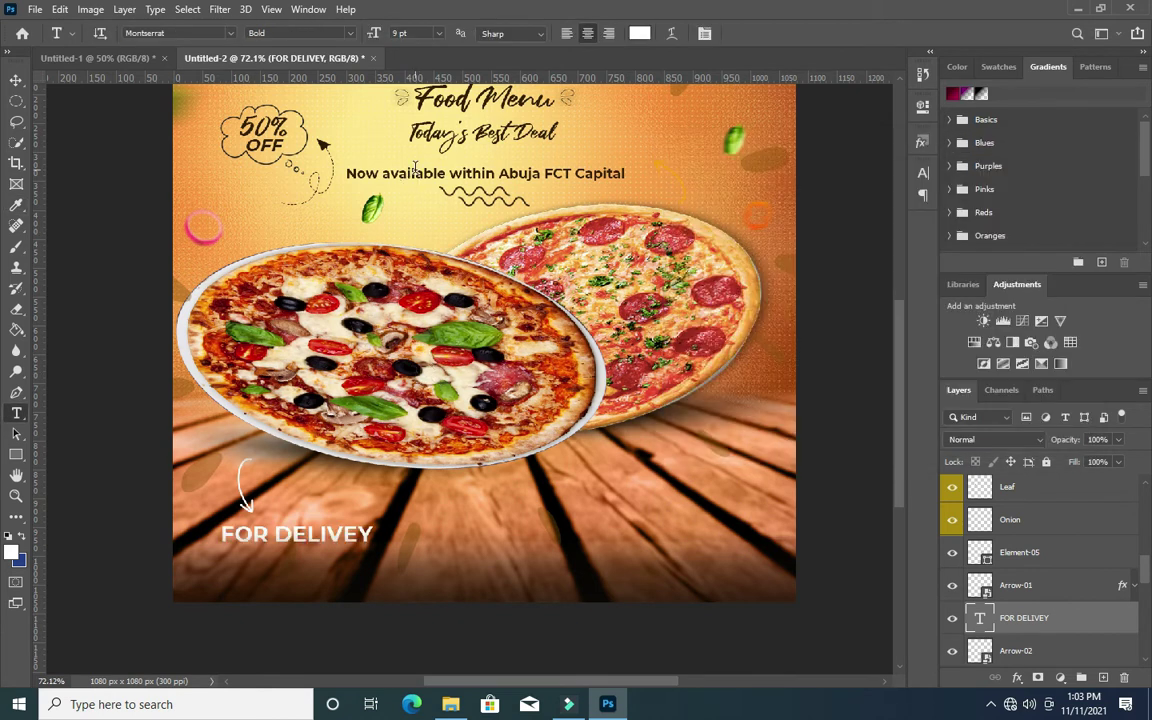
# Step: Tighten the FOR DELIVEY tracking to -80 in the Character panel
pyautogui.click(923, 172)
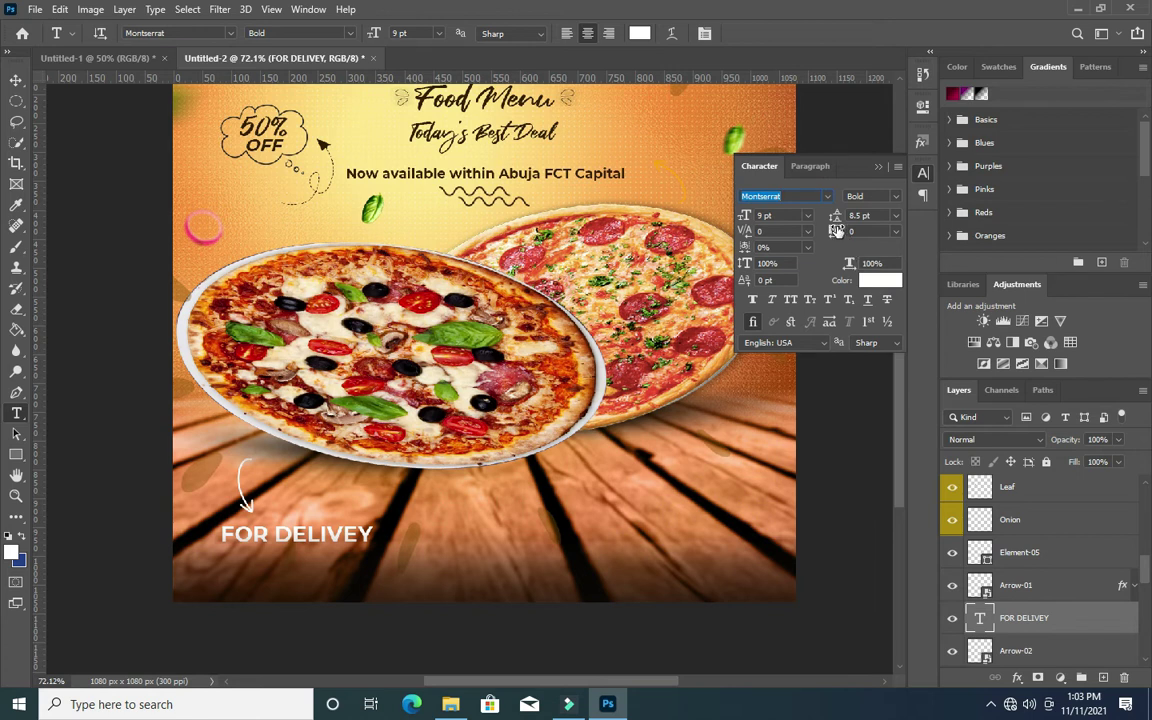
pyautogui.moveTo(836, 231); pyautogui.dragTo(836, 231)
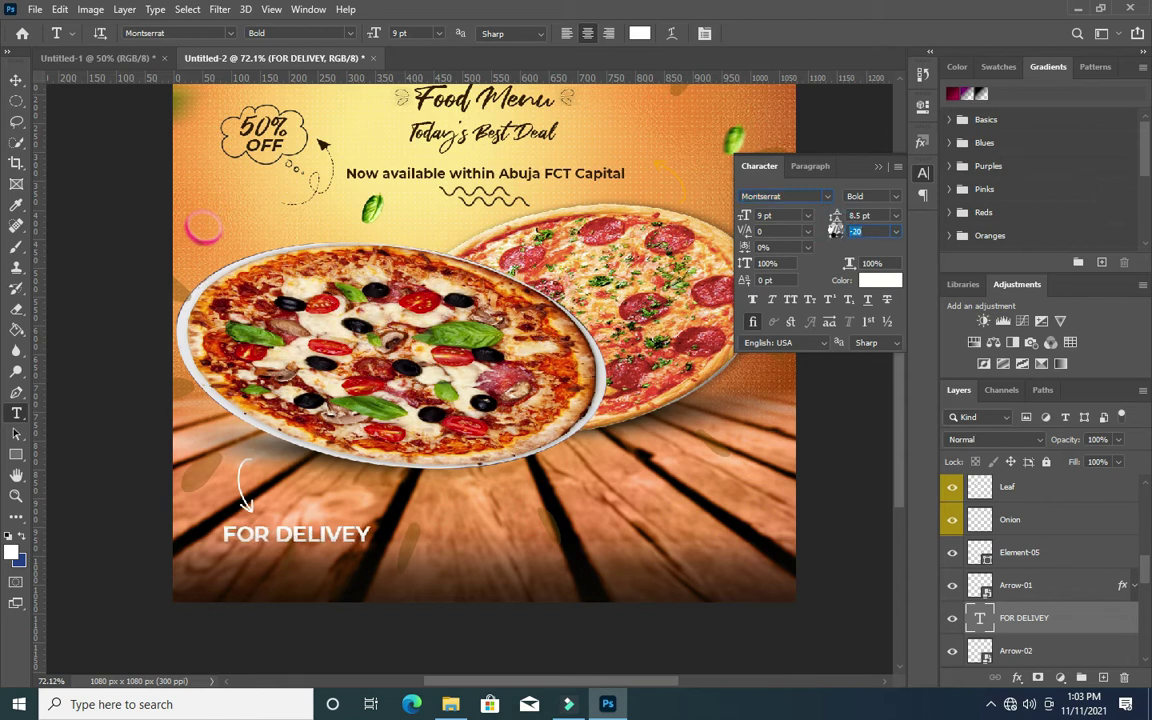
pyautogui.click(879, 166)
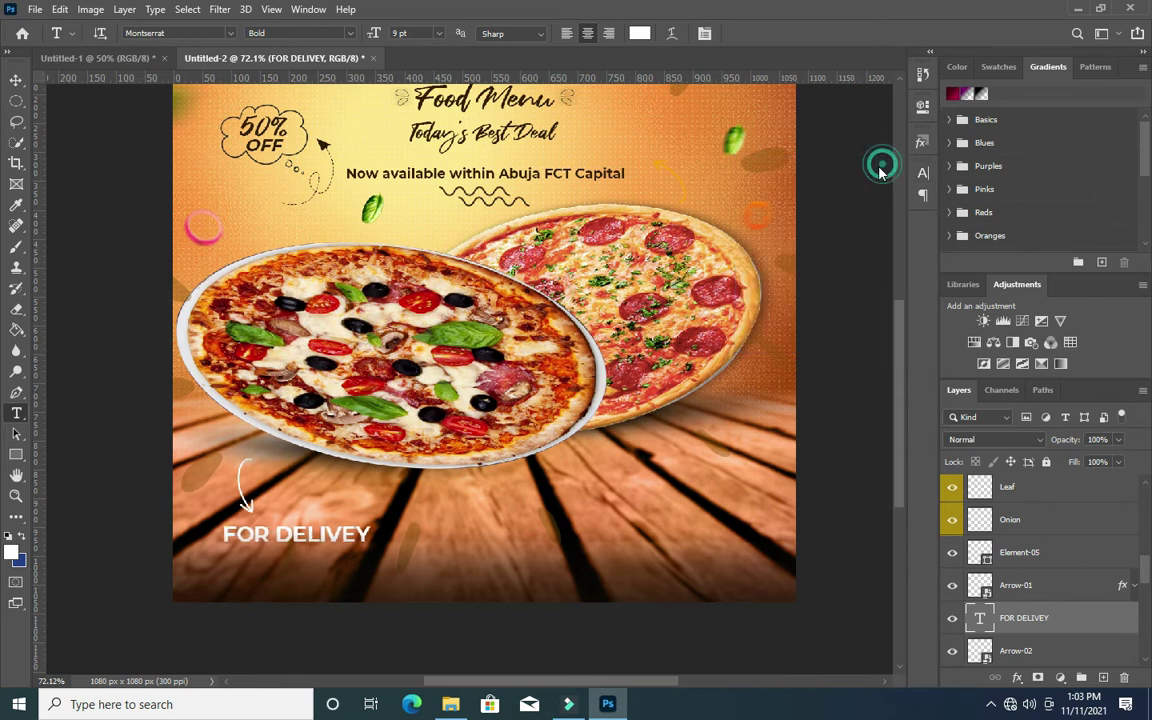
# Step: Duplicate the FOR DELIVEY text layer and place the copy just below the original
pyautogui.click(15, 80)
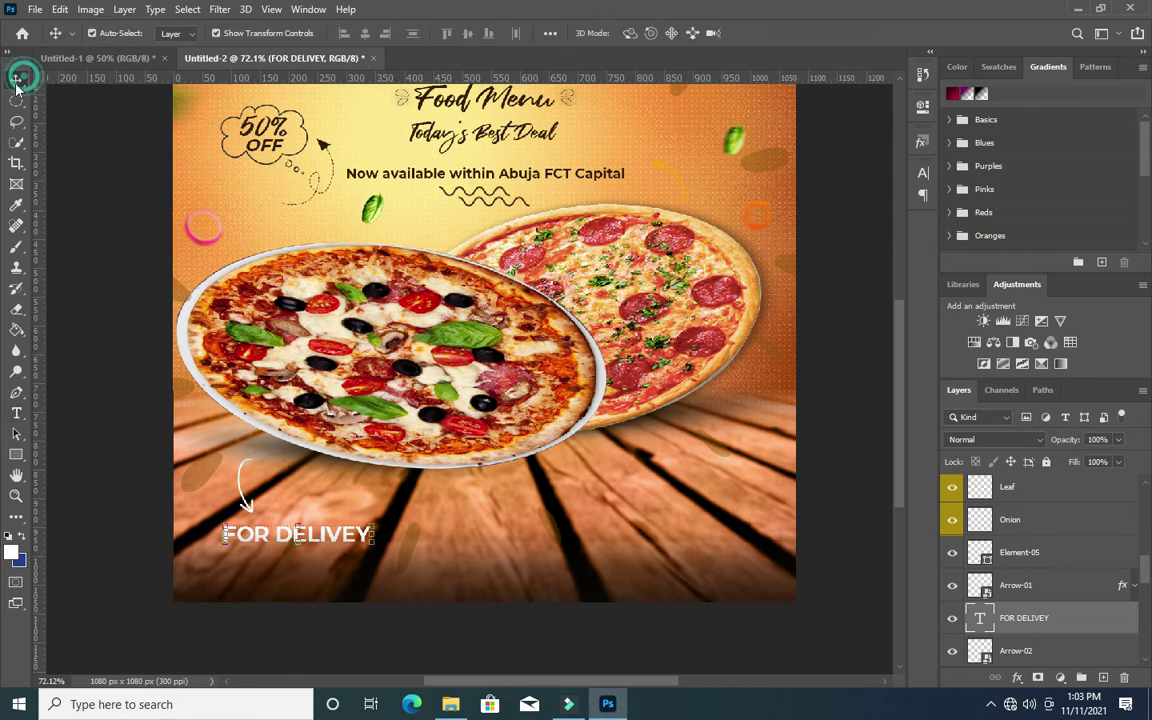
pyautogui.press('ctrl')
pyautogui.hotkey('ctrl', 'j')
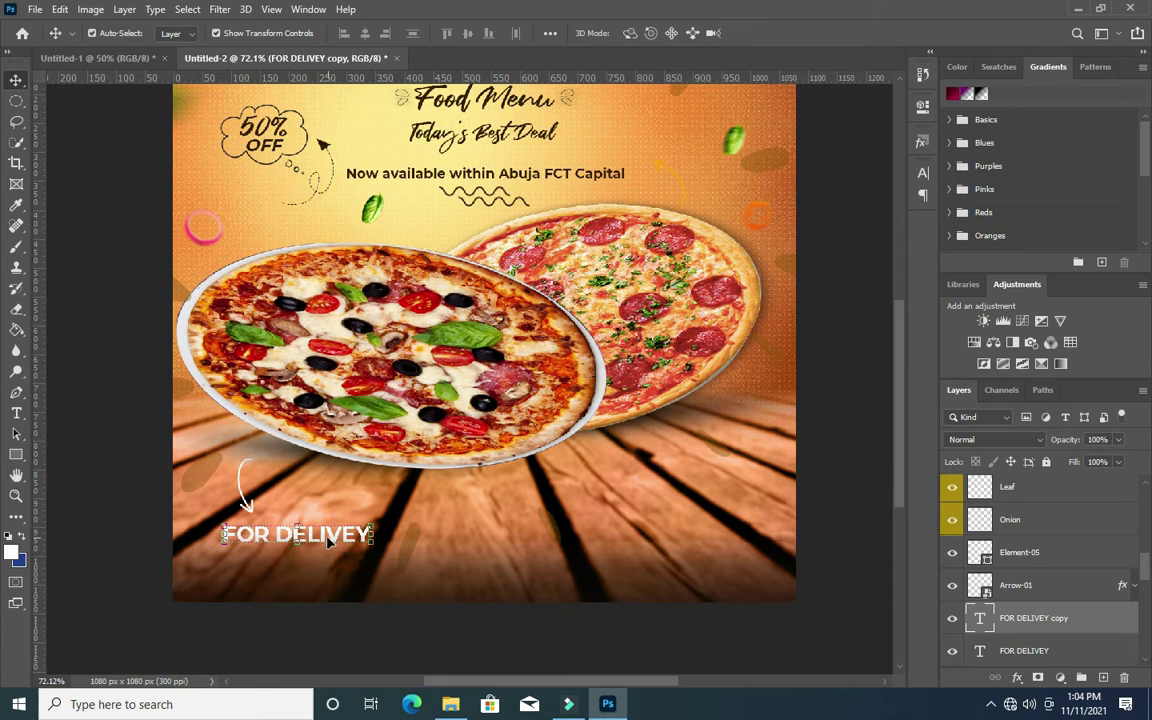
pyautogui.moveTo(325, 553); pyautogui.dragTo(326, 562)
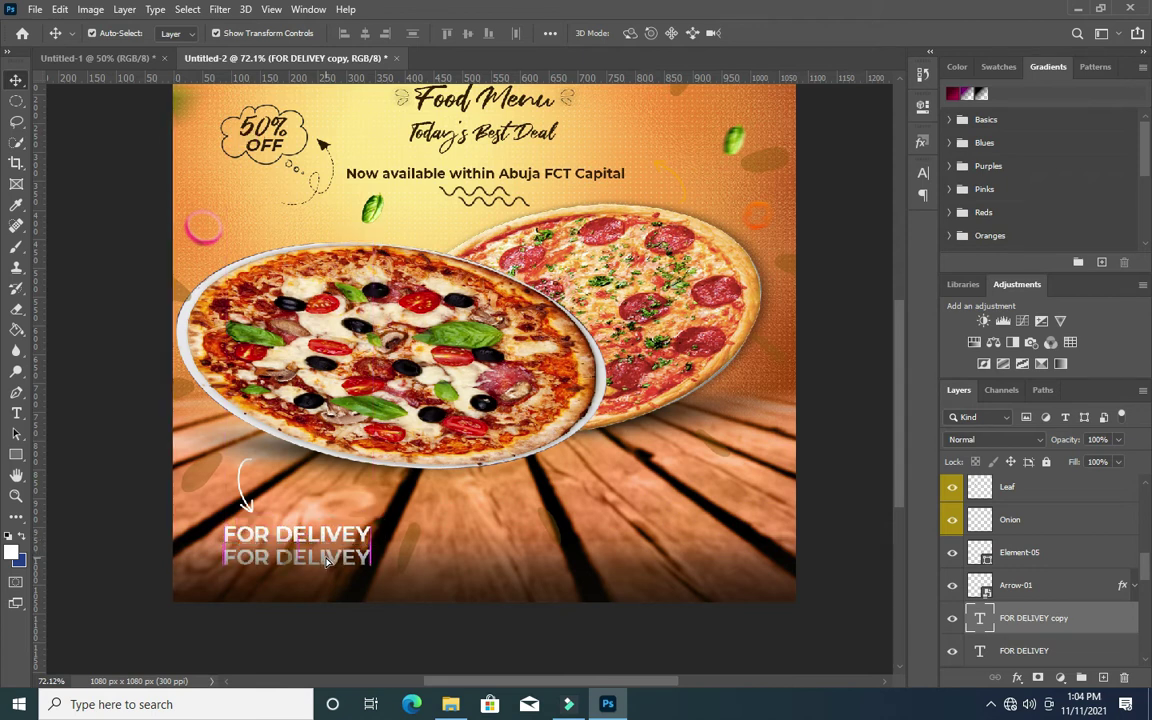
pyautogui.click(325, 562)
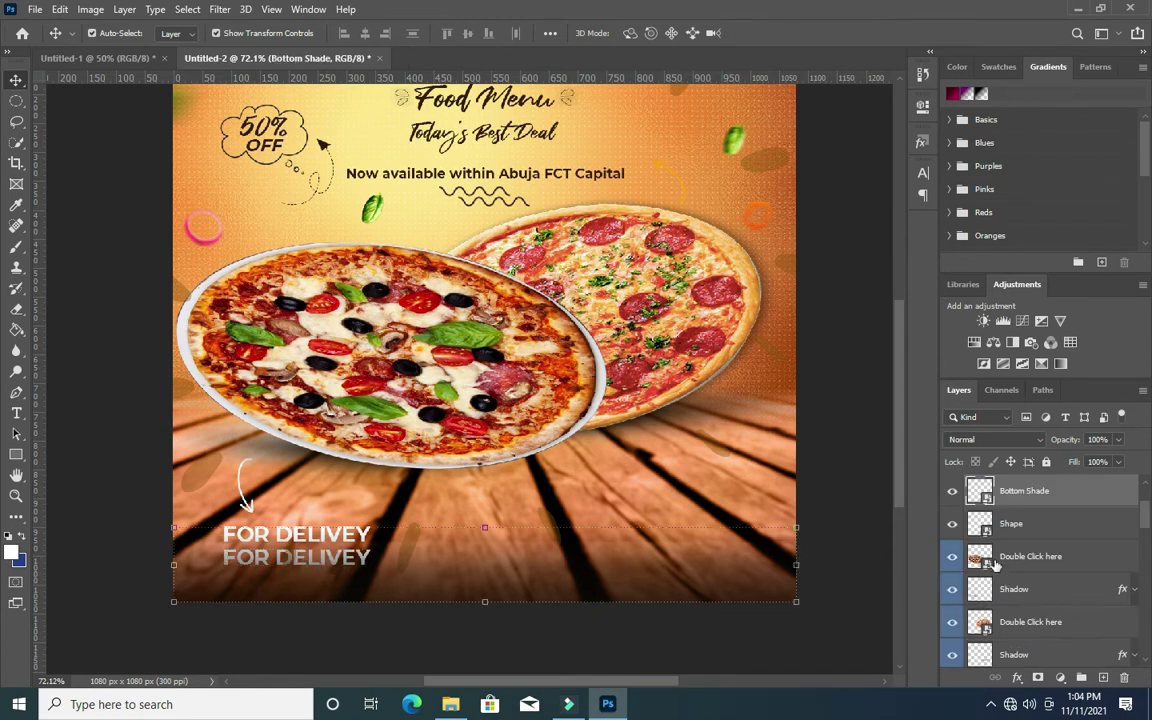
pyautogui.scroll(4, 315, 566)
pyautogui.click(301, 560)
pyautogui.scroll(-3, 334, 543)
pyautogui.moveTo(123, 549)
pyautogui.mouseDown()
pyautogui.moveTo(468, 588)
pyautogui.moveTo(392, 591)
pyautogui.mouseUp()
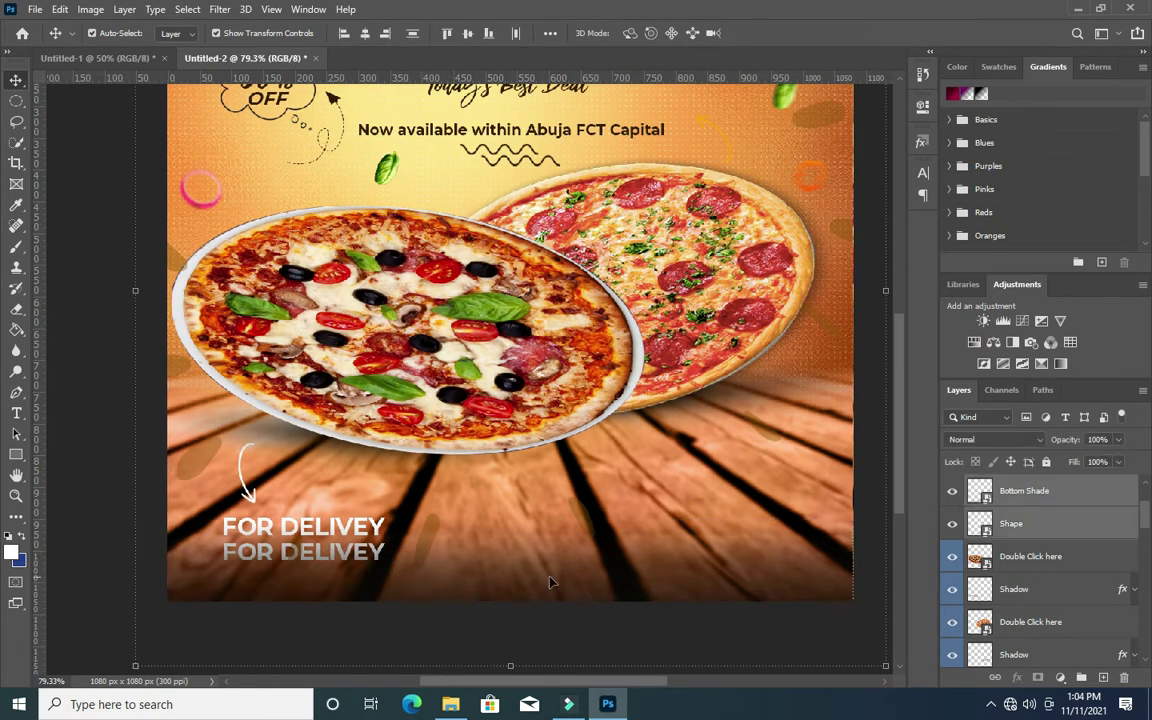
pyautogui.scroll(-3, 1000, 588)
pyautogui.scroll(-3, 1010, 585)
pyautogui.scroll(-3, 1020, 580)
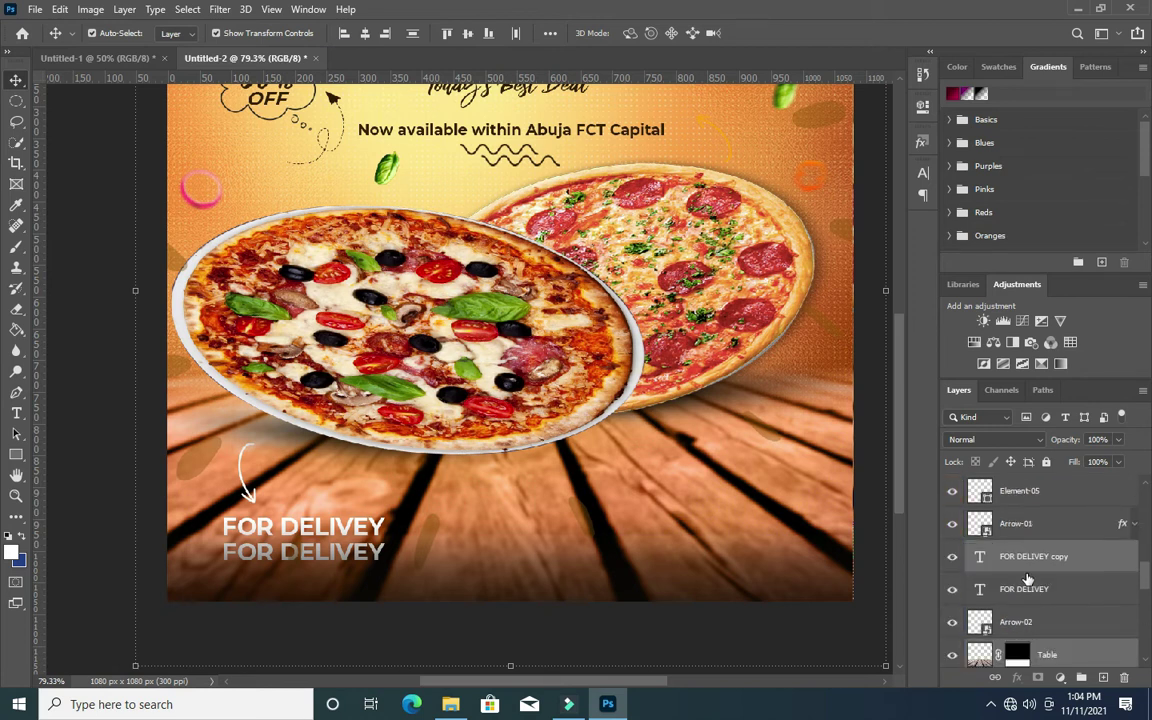
# Step: Replace the copy's text with the delivery phone number
pyautogui.click(1048, 556)
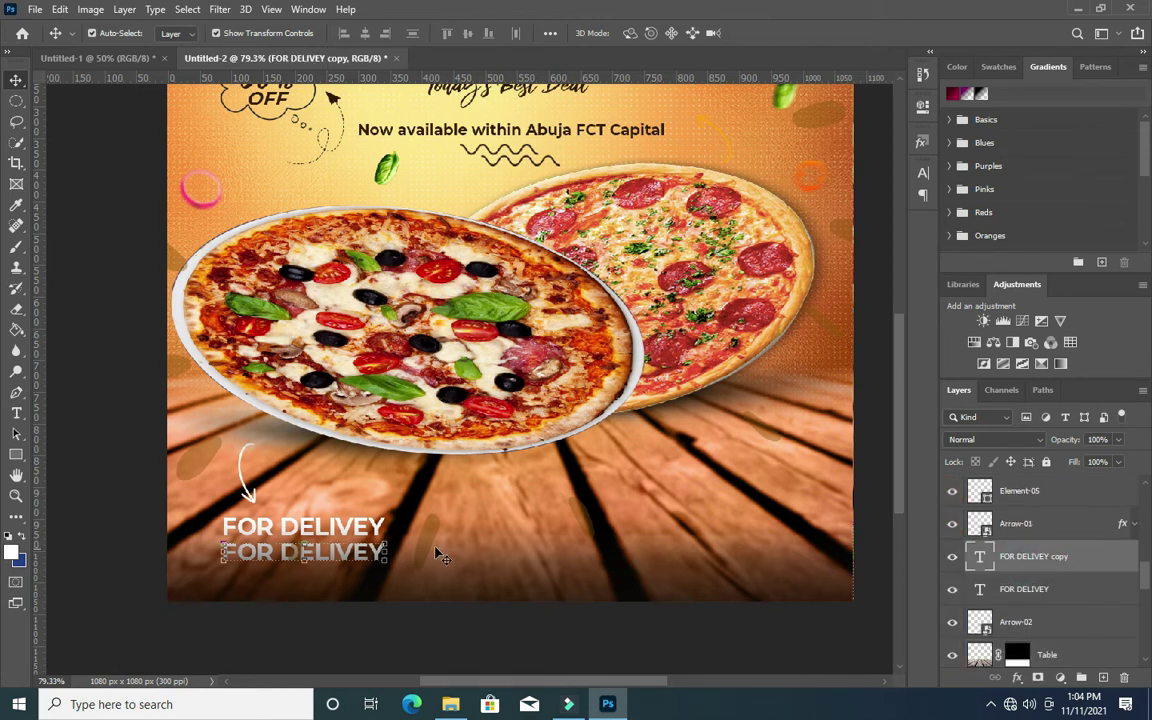
pyautogui.press('t')
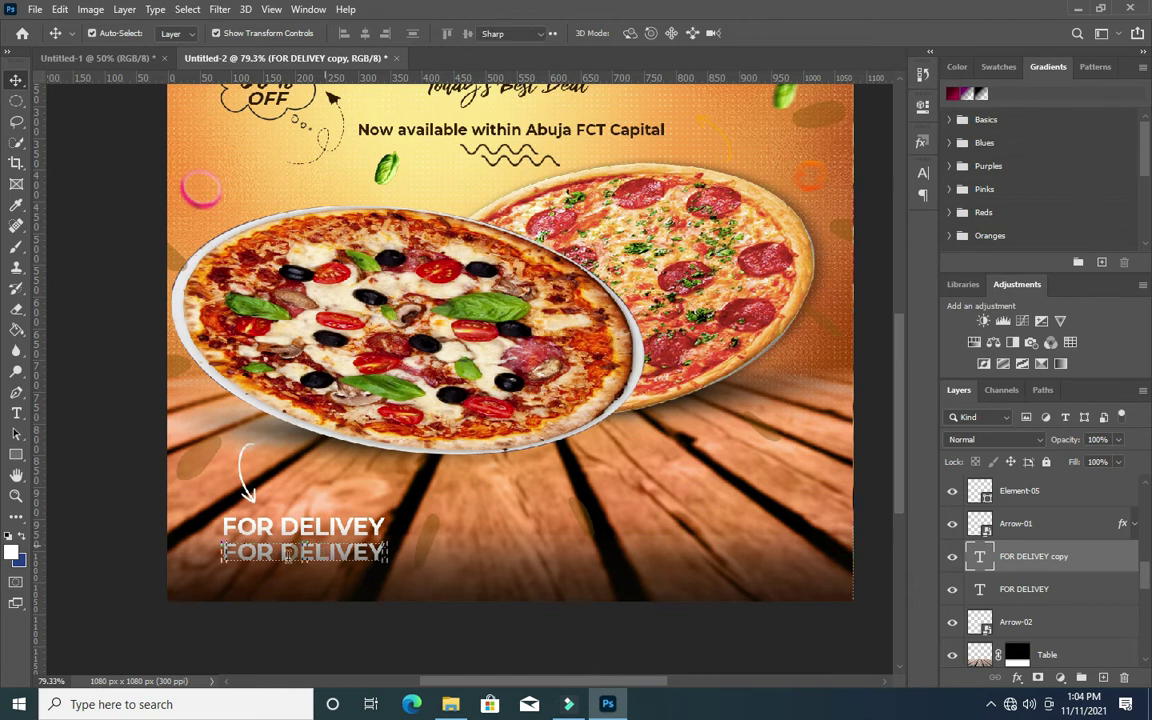
pyautogui.click(287, 556)
pyautogui.moveTo(224, 553); pyautogui.dragTo(375, 556)
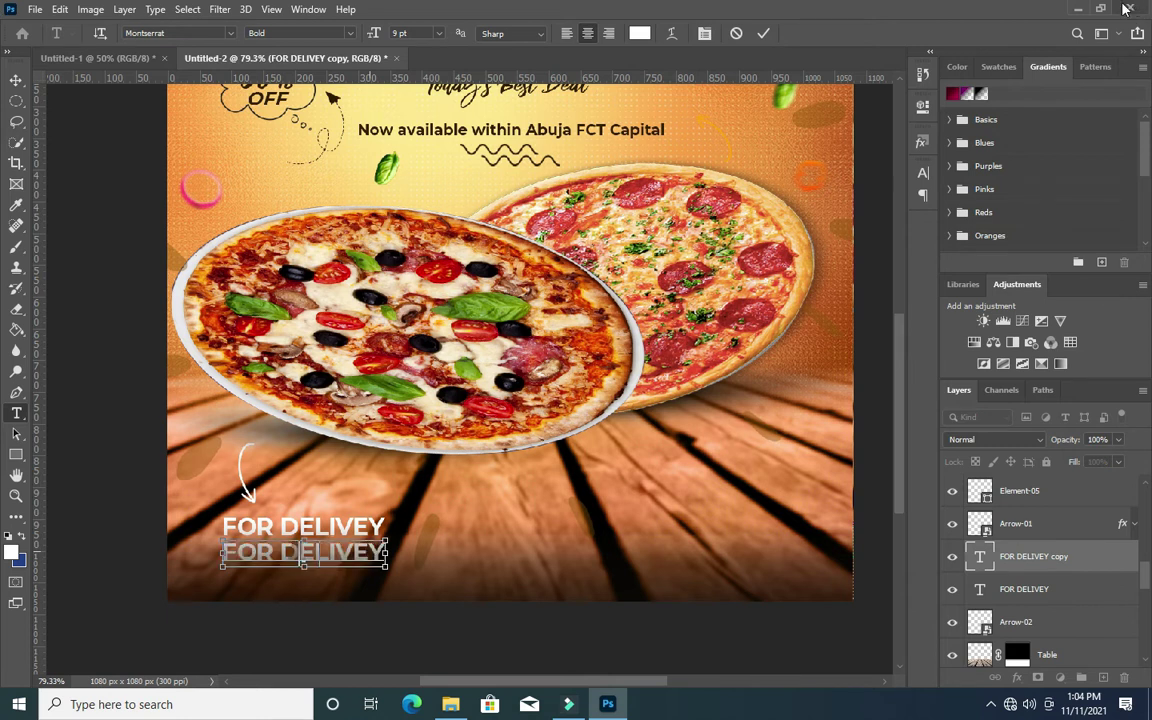
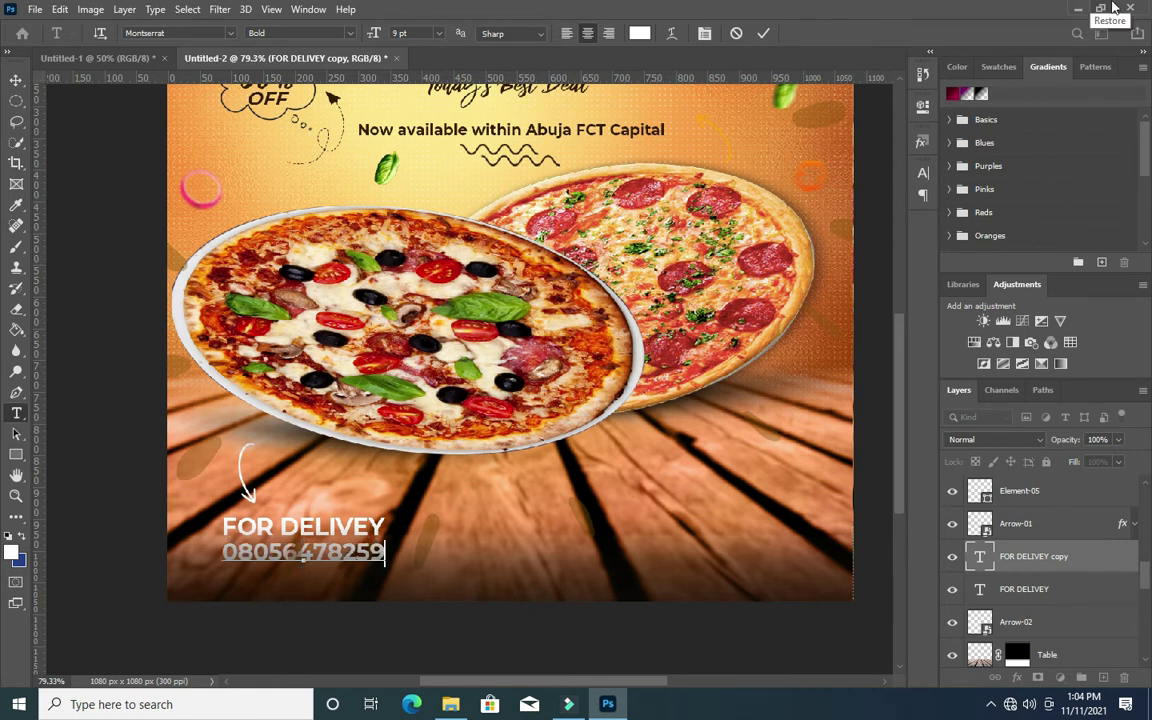
pyautogui.click(764, 34)
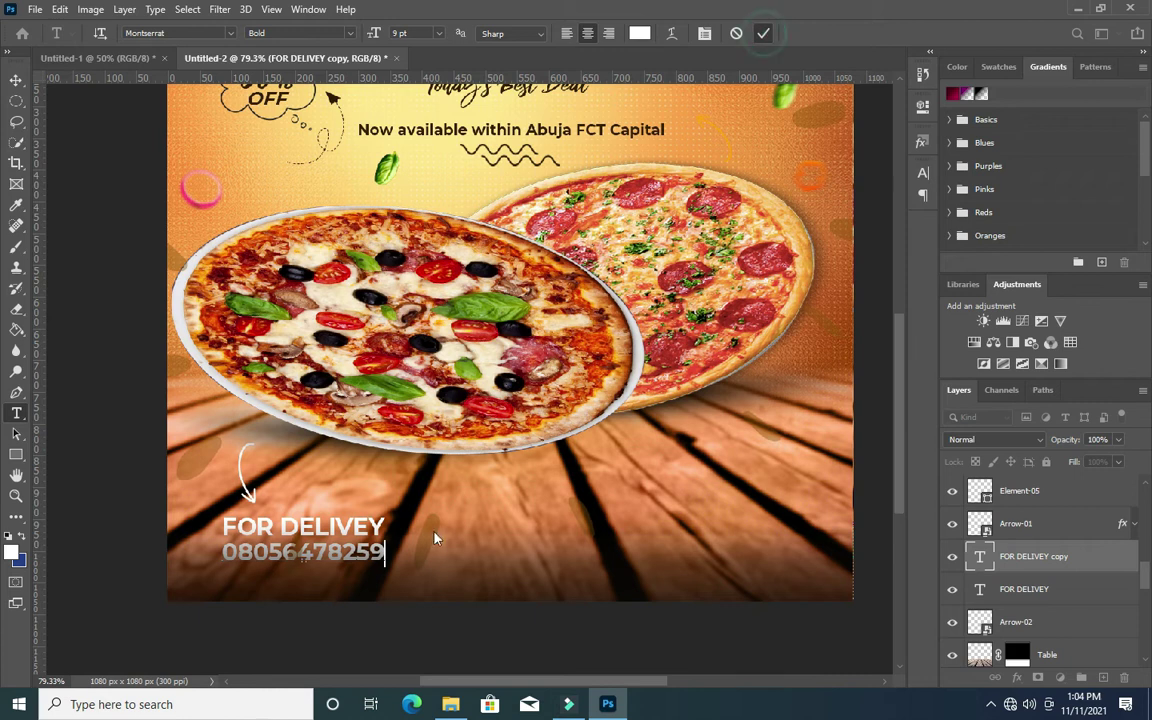
pyautogui.click(16, 79)
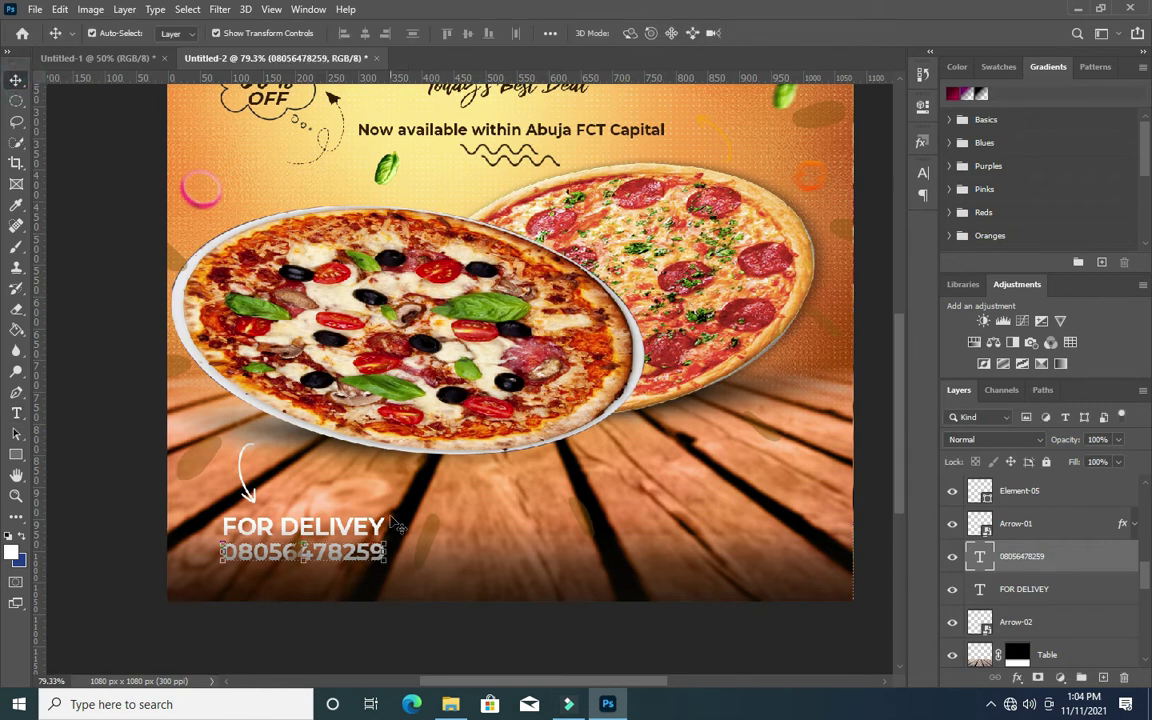
pyautogui.scroll(-1, 360, 560)
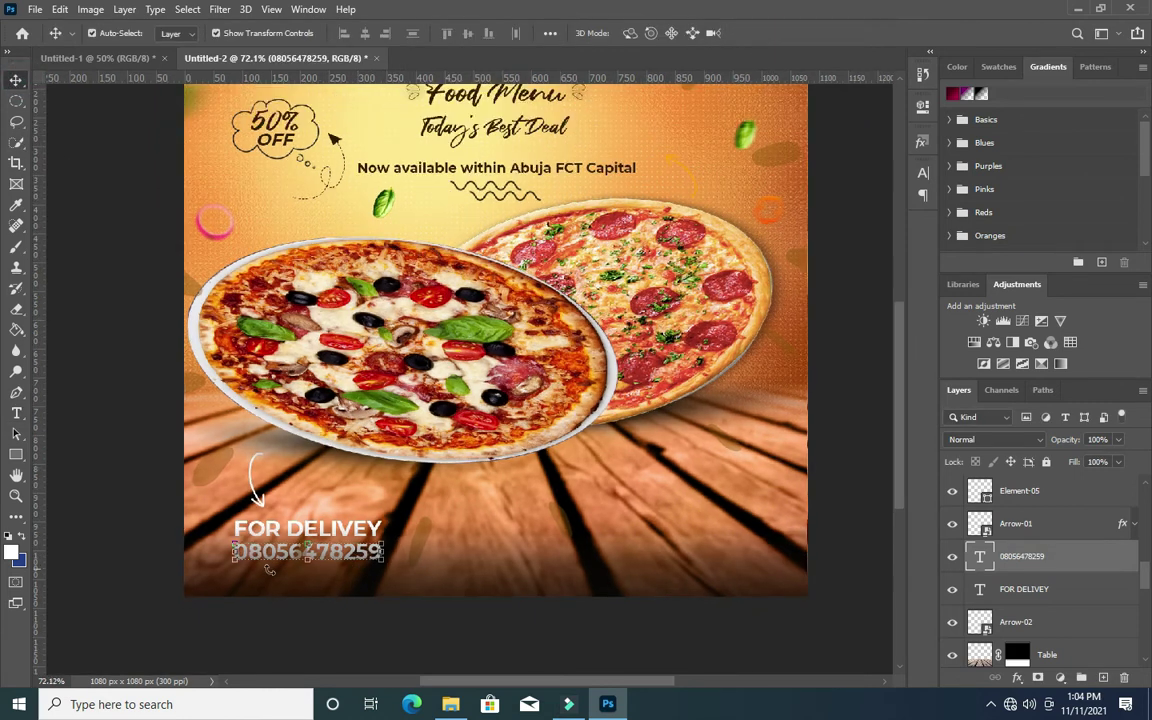
pyautogui.keyDown('ctrl'); pyautogui.click(1020, 556); pyautogui.keyUp('ctrl')
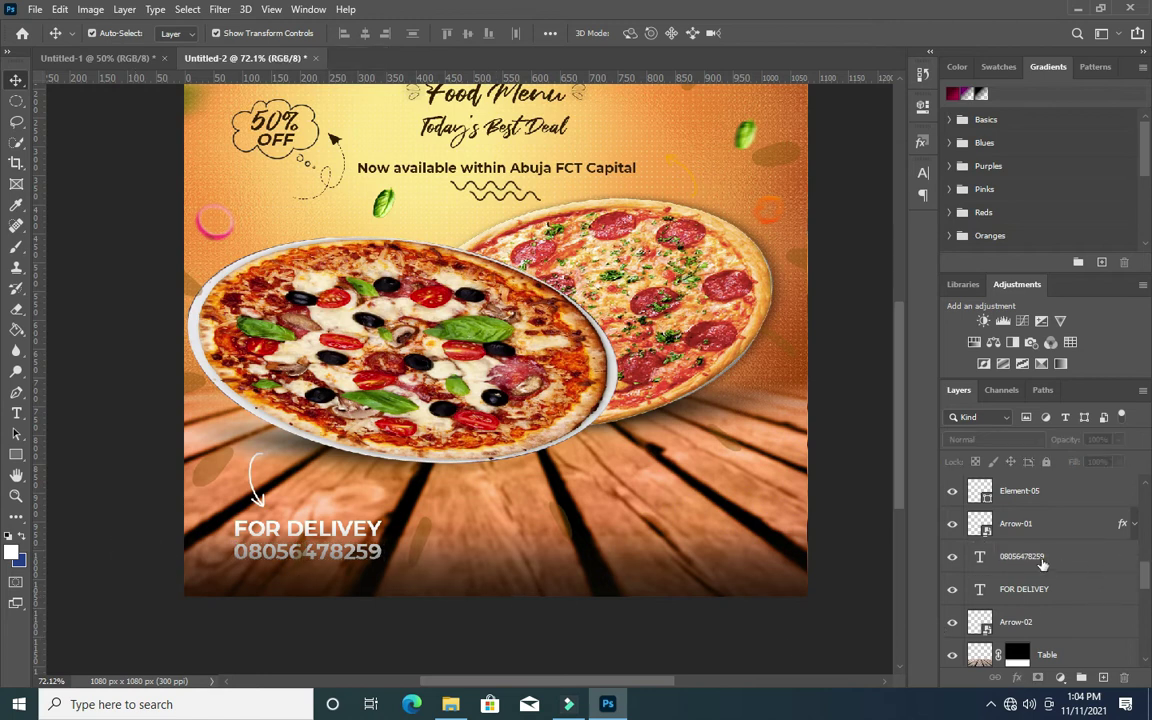
# Step: Draw a rounded rectangle bar at the flyer's lower right
pyautogui.click(1038, 561)
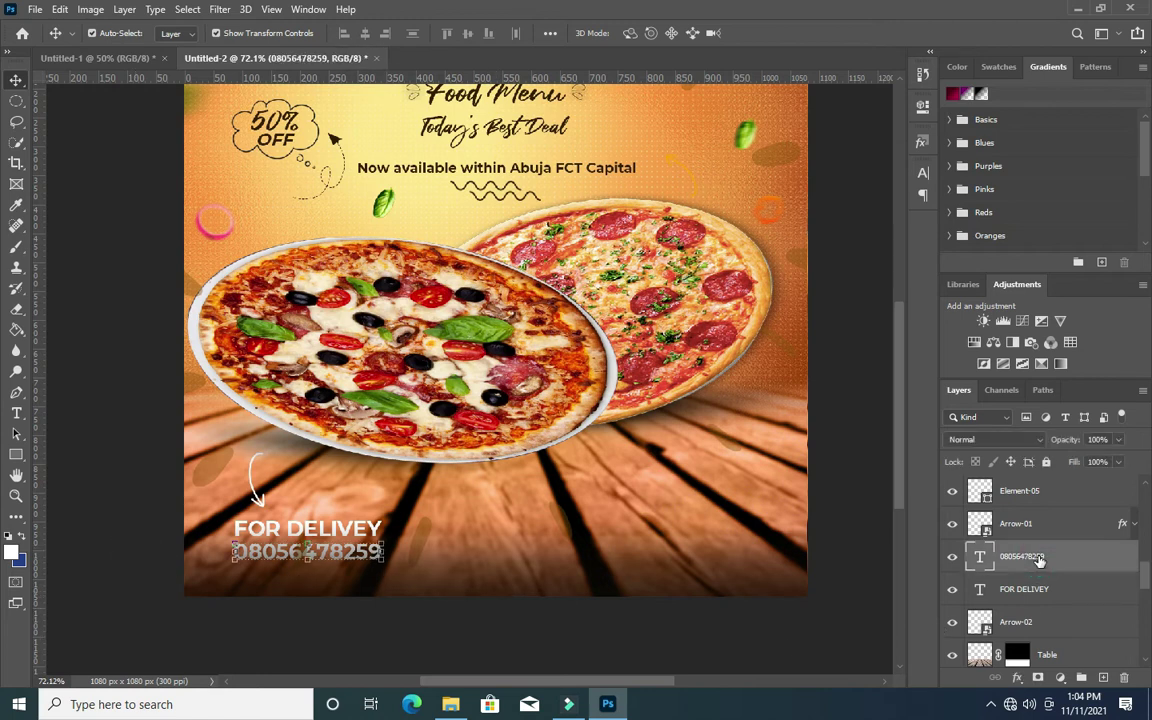
pyautogui.click(16, 458)
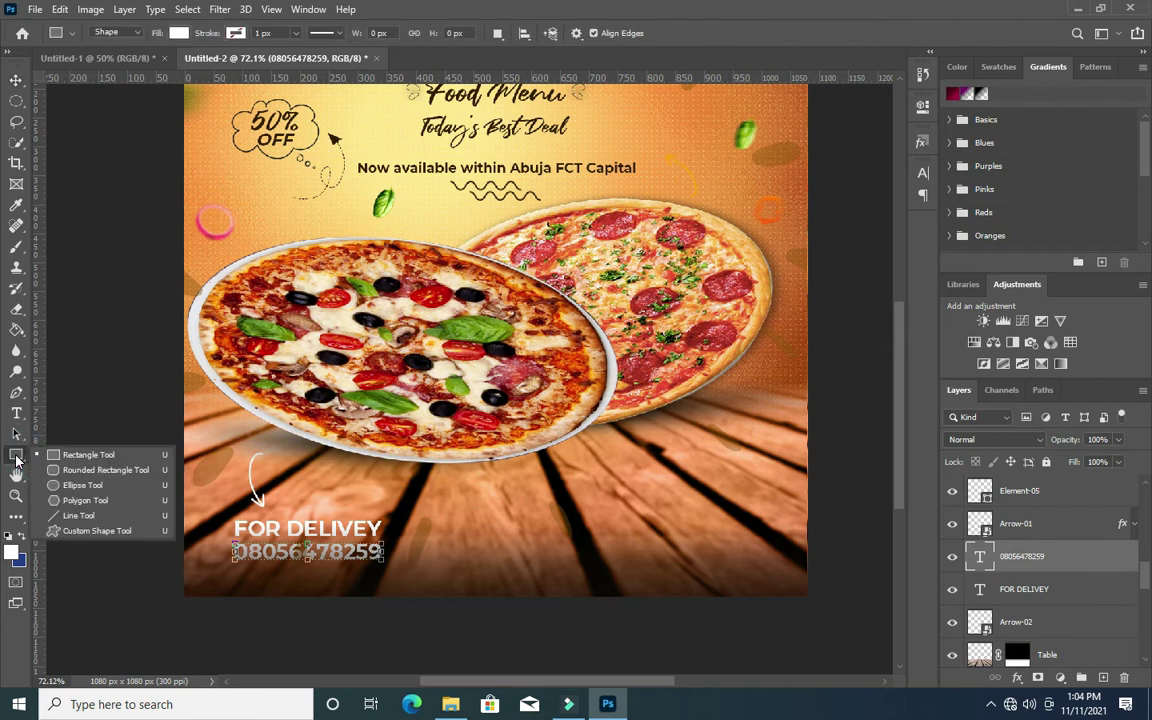
pyautogui.click(85, 470)
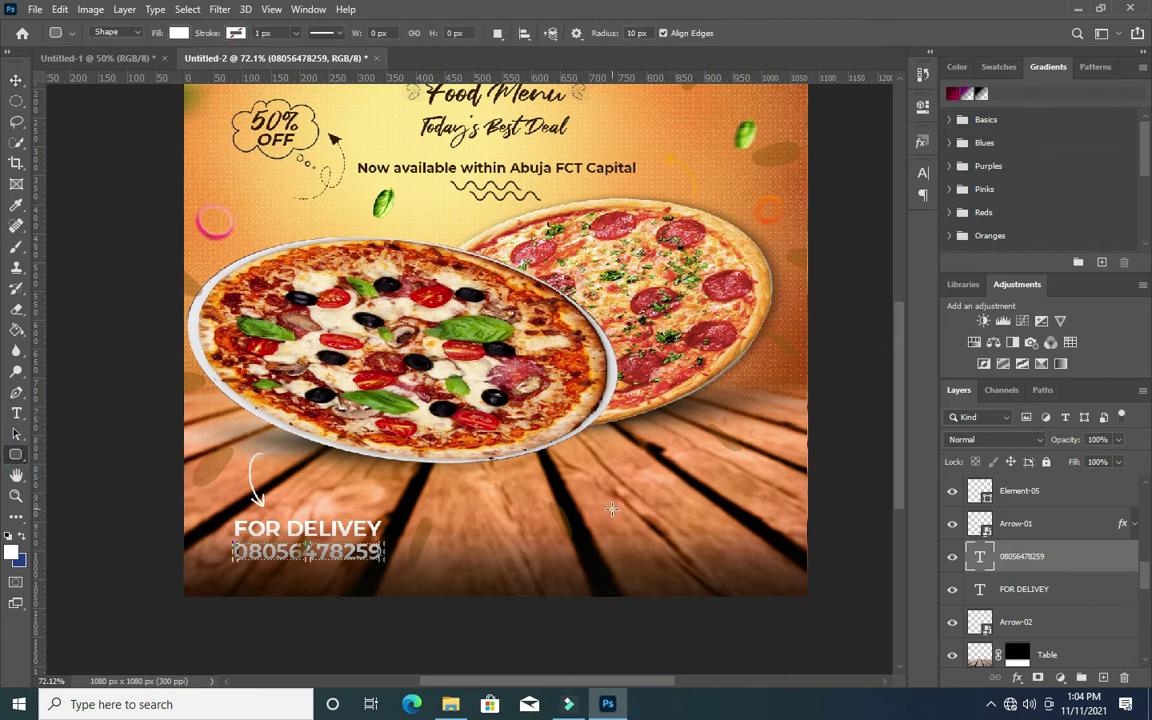
pyautogui.moveTo(617, 516); pyautogui.dragTo(758, 541)
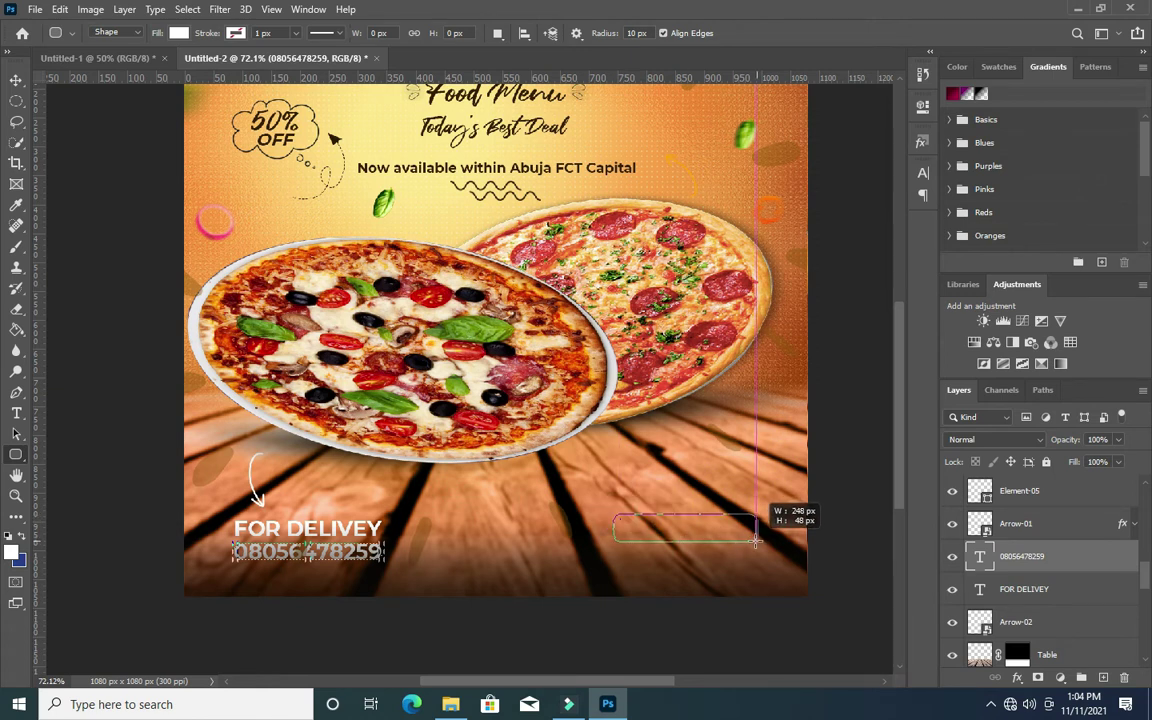
pyautogui.moveTo(758, 541); pyautogui.dragTo(758, 541)
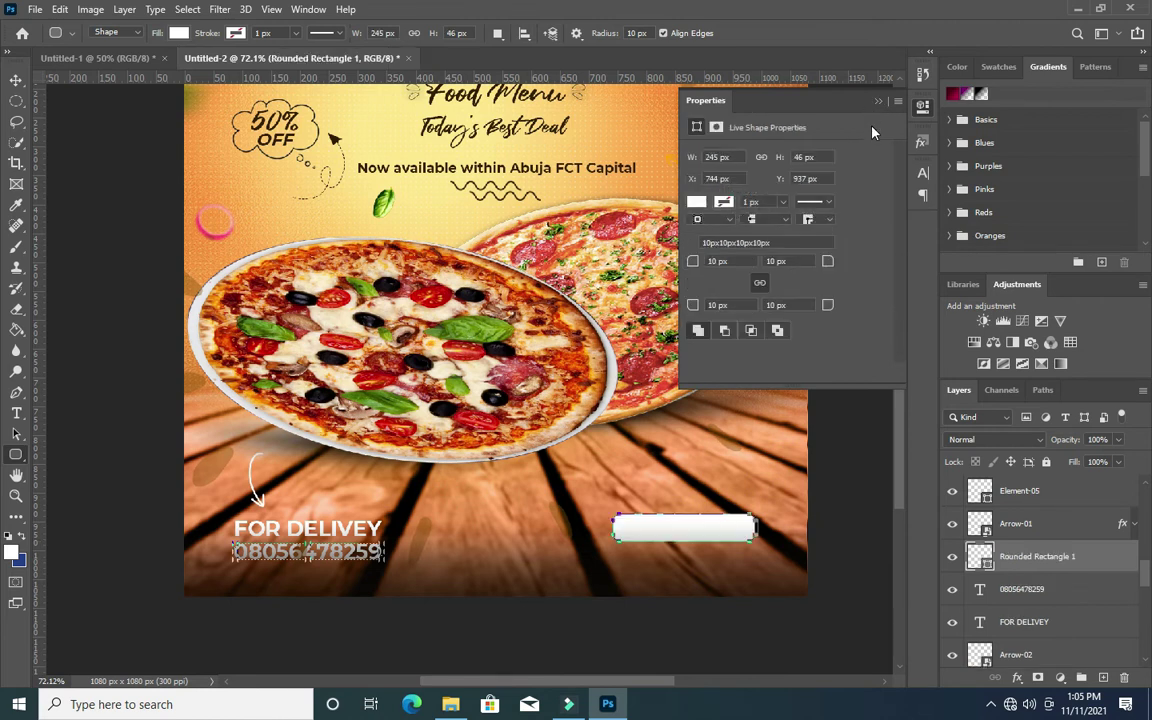
# Step: Fill the rounded rectangle with the brighter orange ce5606
pyautogui.click(697, 203)
pyautogui.click(786, 287)
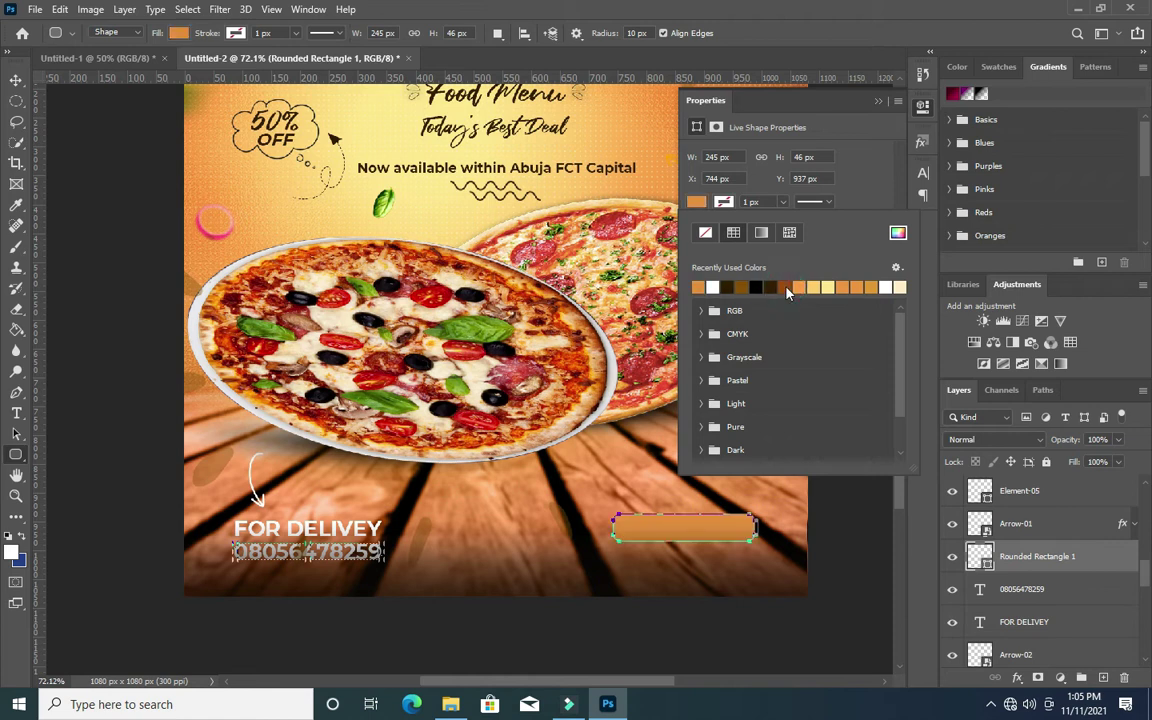
pyautogui.click(794, 287)
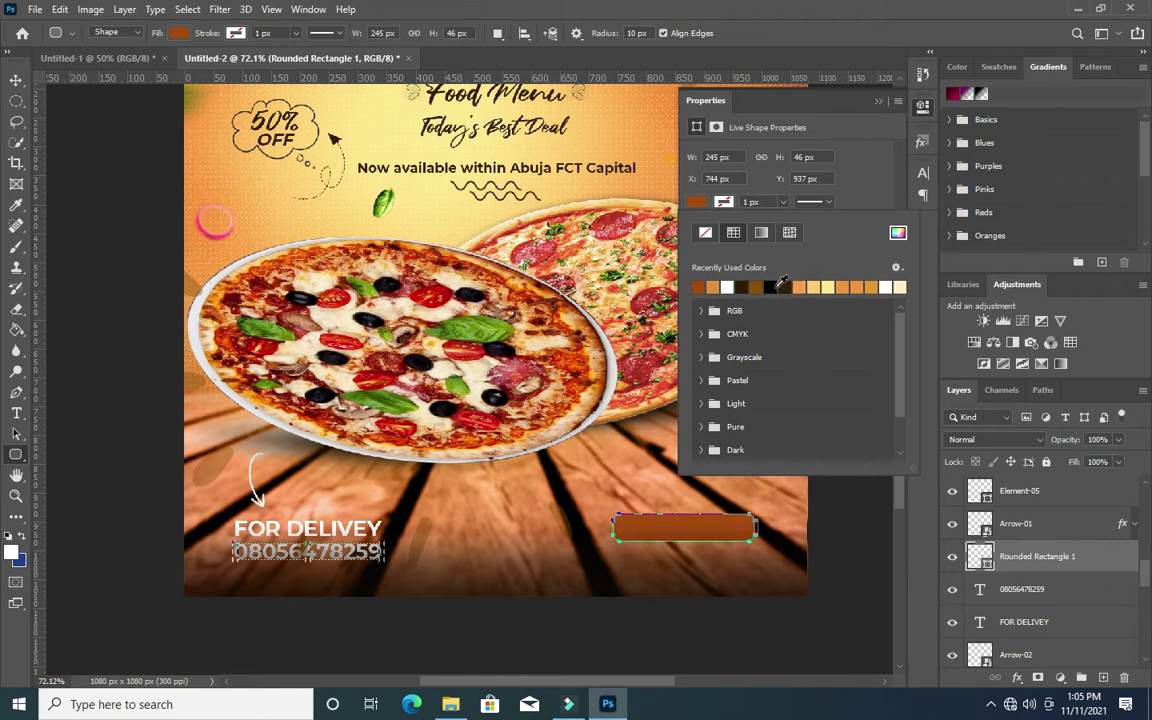
pyautogui.click(893, 236)
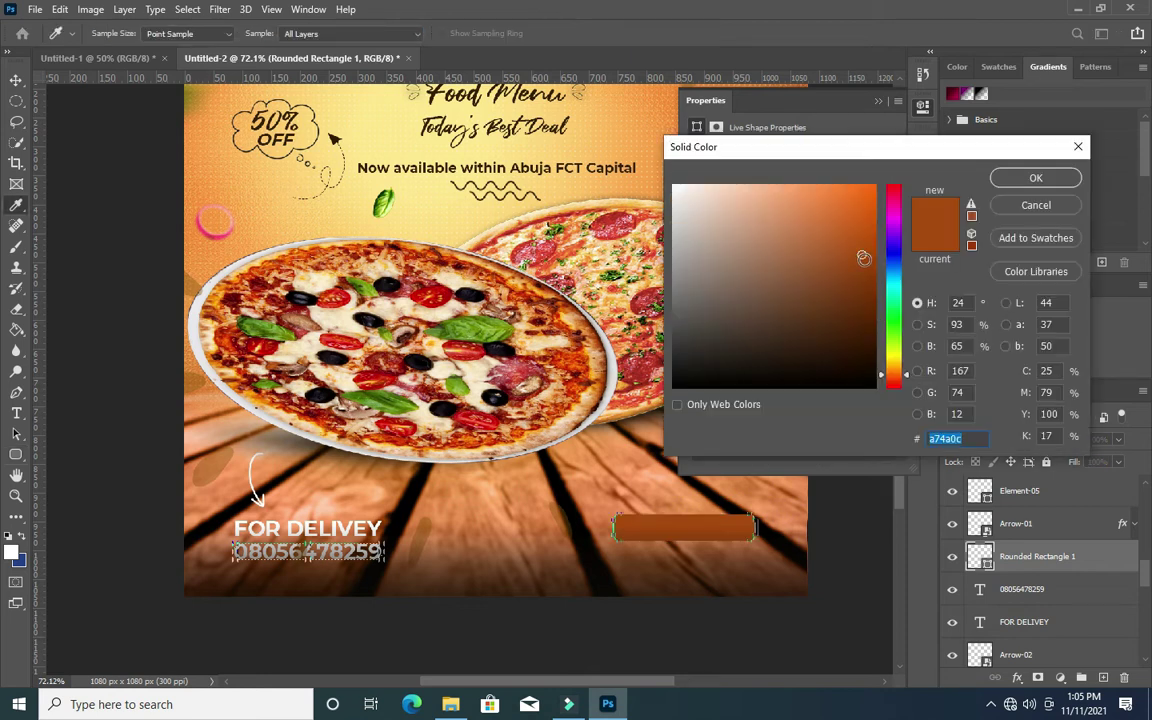
pyautogui.moveTo(861, 253); pyautogui.dragTo(872, 223)
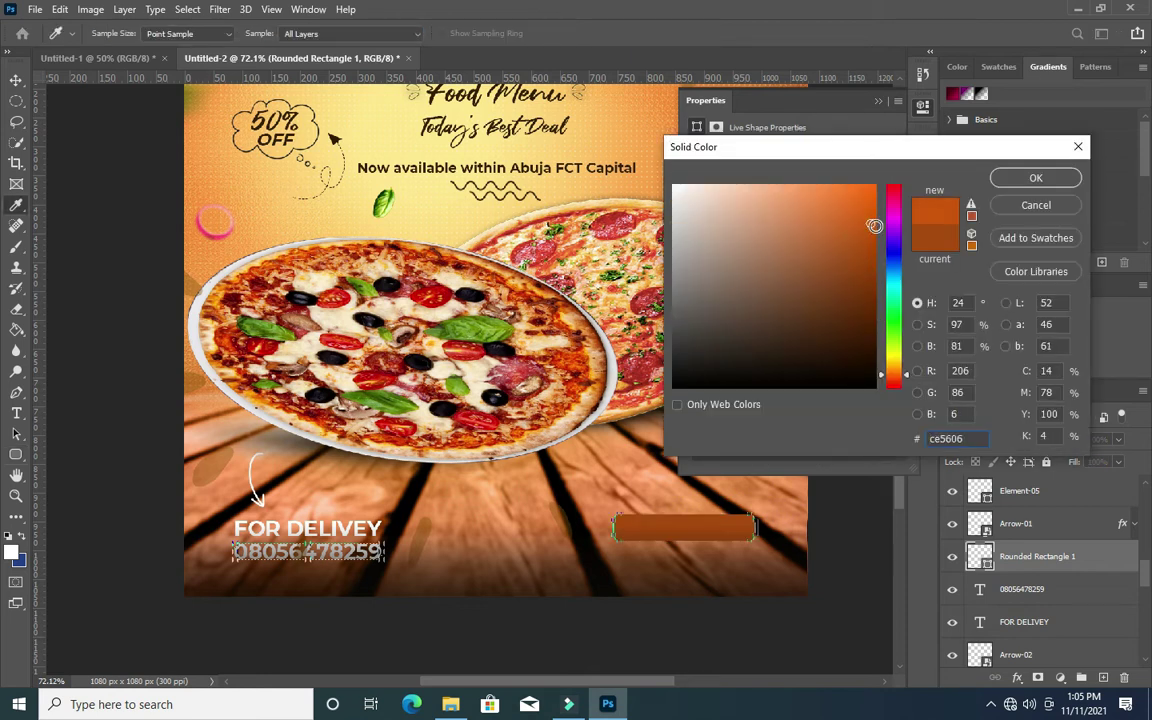
pyautogui.click(1036, 178)
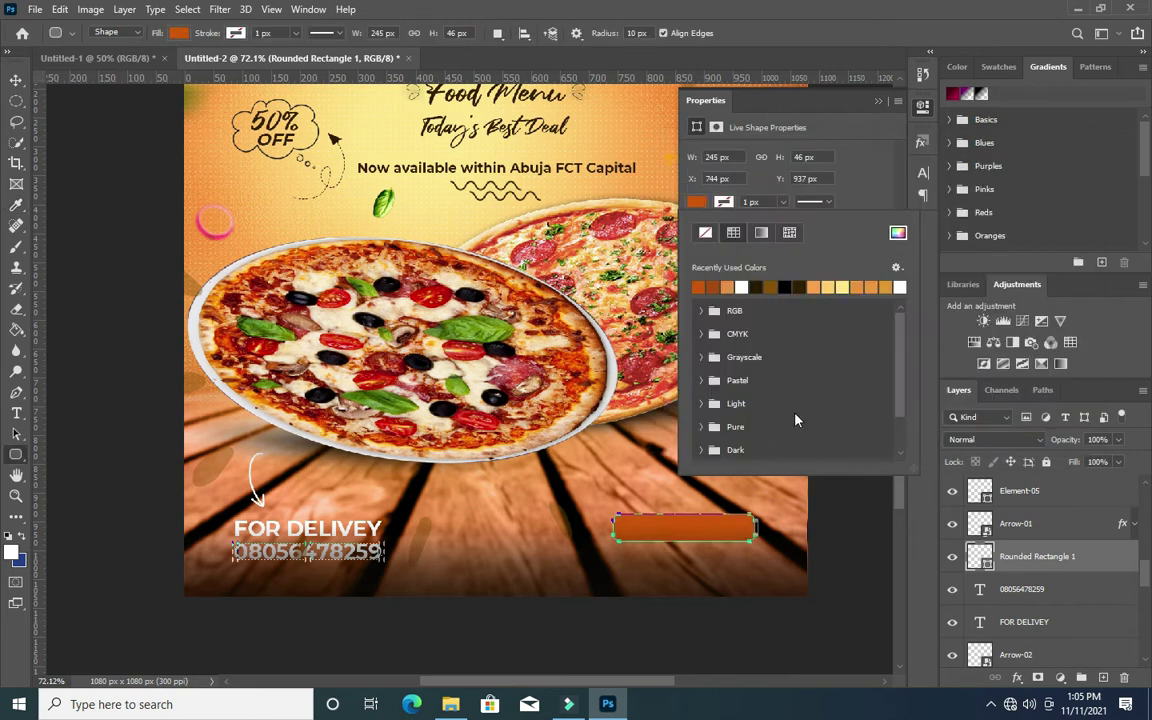
pyautogui.click(885, 113)
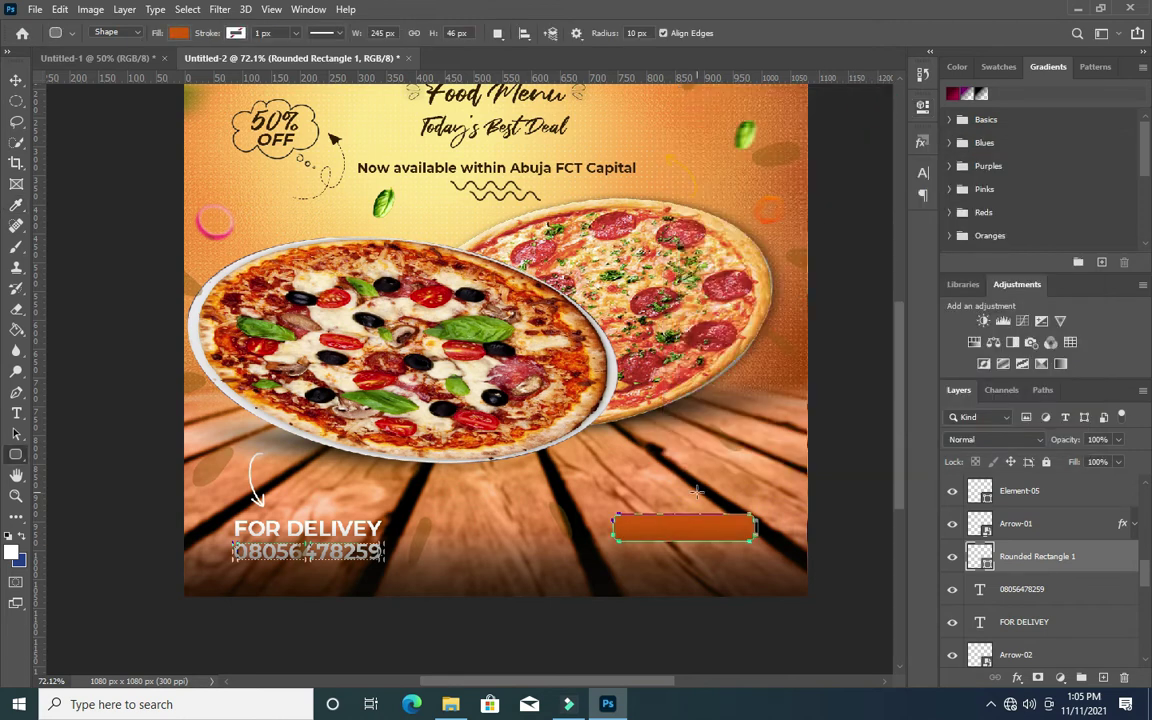
pyautogui.click(16, 79)
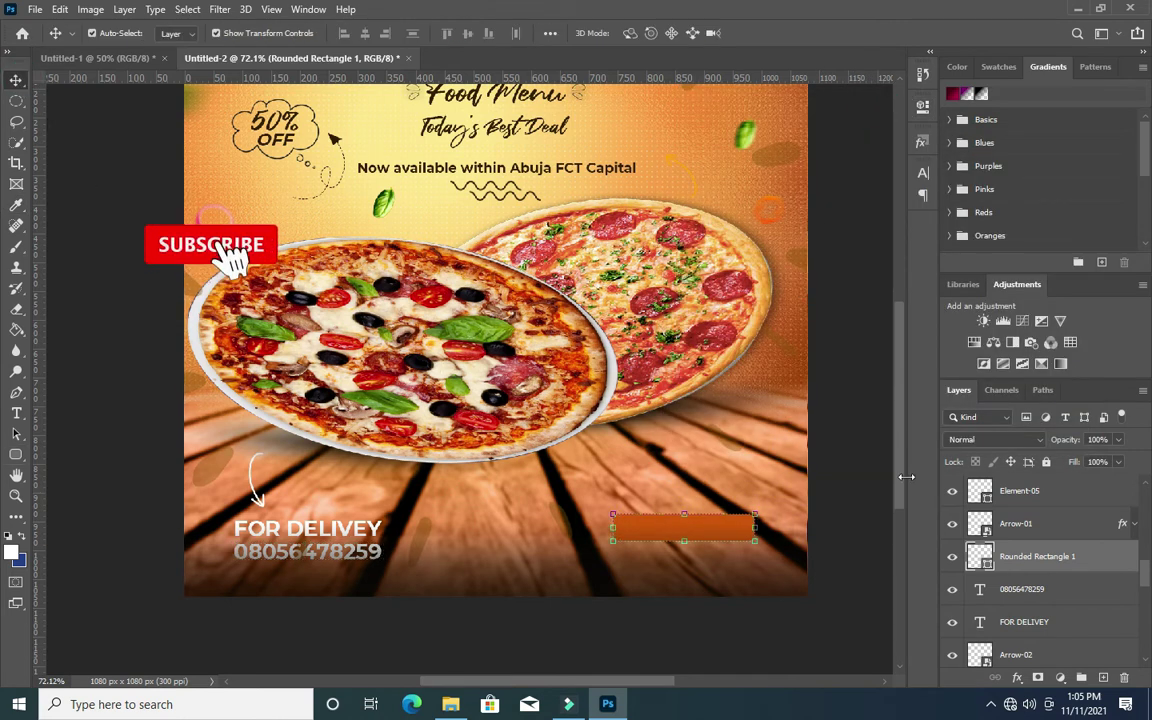
pyautogui.click(1032, 590)
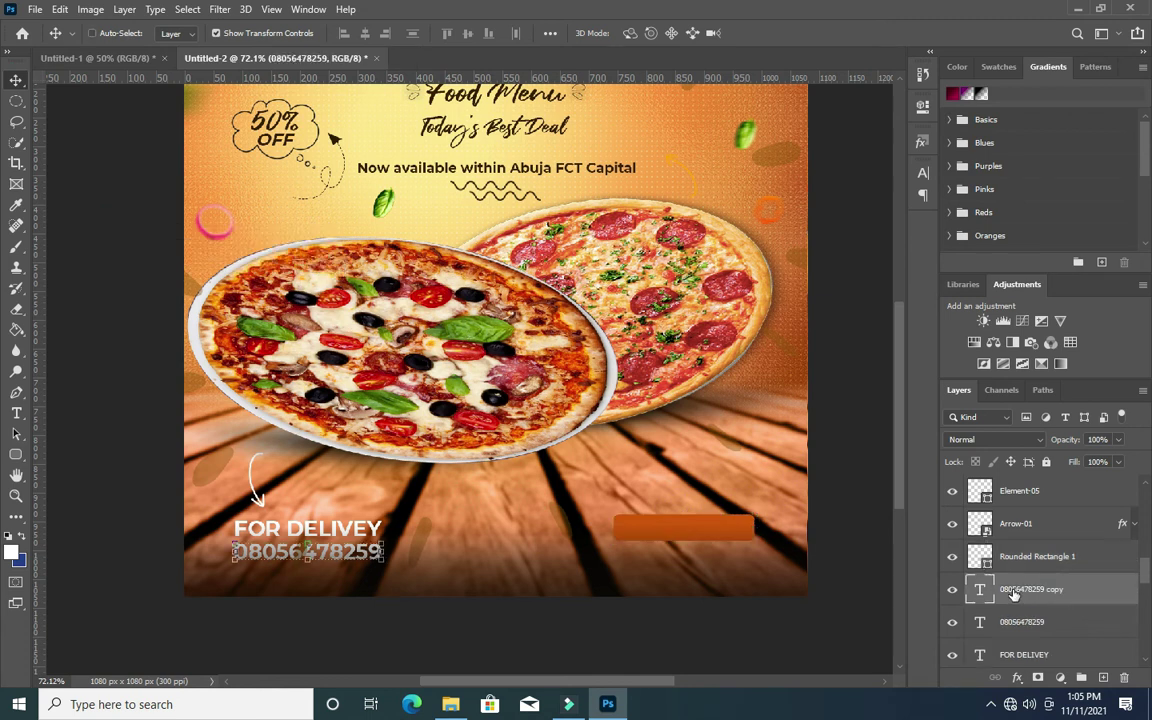
# Step: Duplicate the phone number layer above Rounded Rectangle 1 and move it onto the orange bar
pyautogui.hotkey('ctrl', 'j')
pyautogui.moveTo(1013, 592); pyautogui.dragTo(1011, 552)
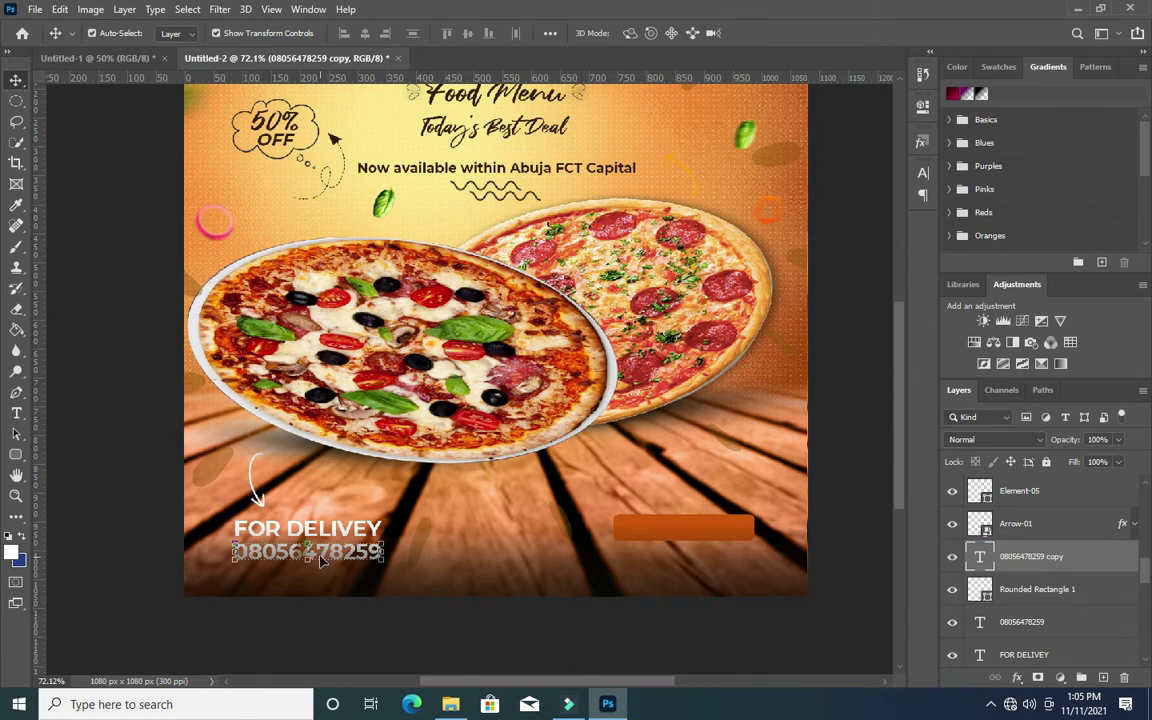
pyautogui.hotkey('ctrl', 't')
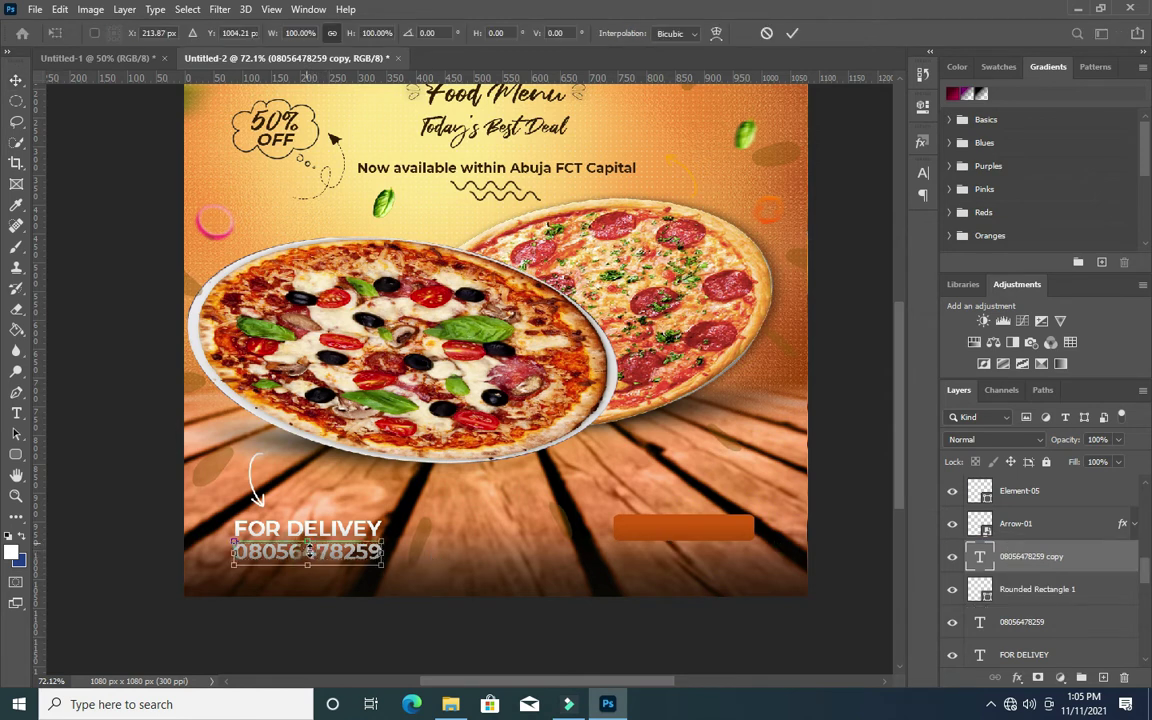
pyautogui.moveTo(316, 556); pyautogui.dragTo(698, 529)
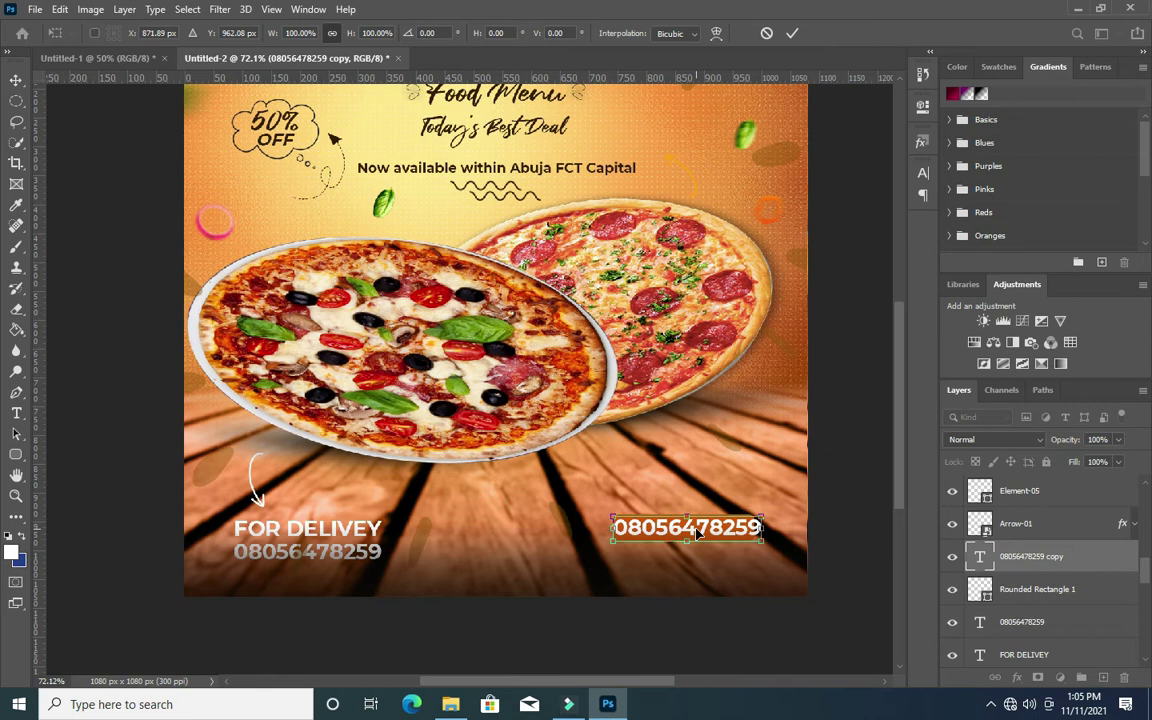
# Step: Change the copied number over the orange bar to read ORDER NOW
pyautogui.click(791, 33)
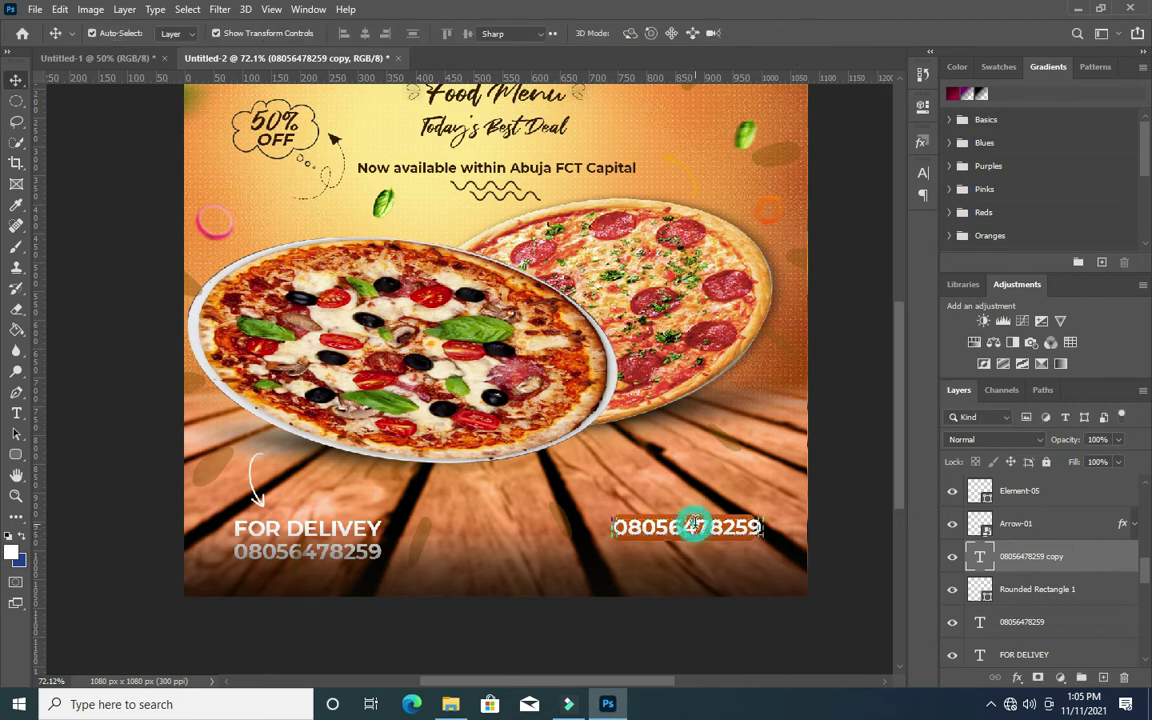
pyautogui.doubleClick(688, 527)
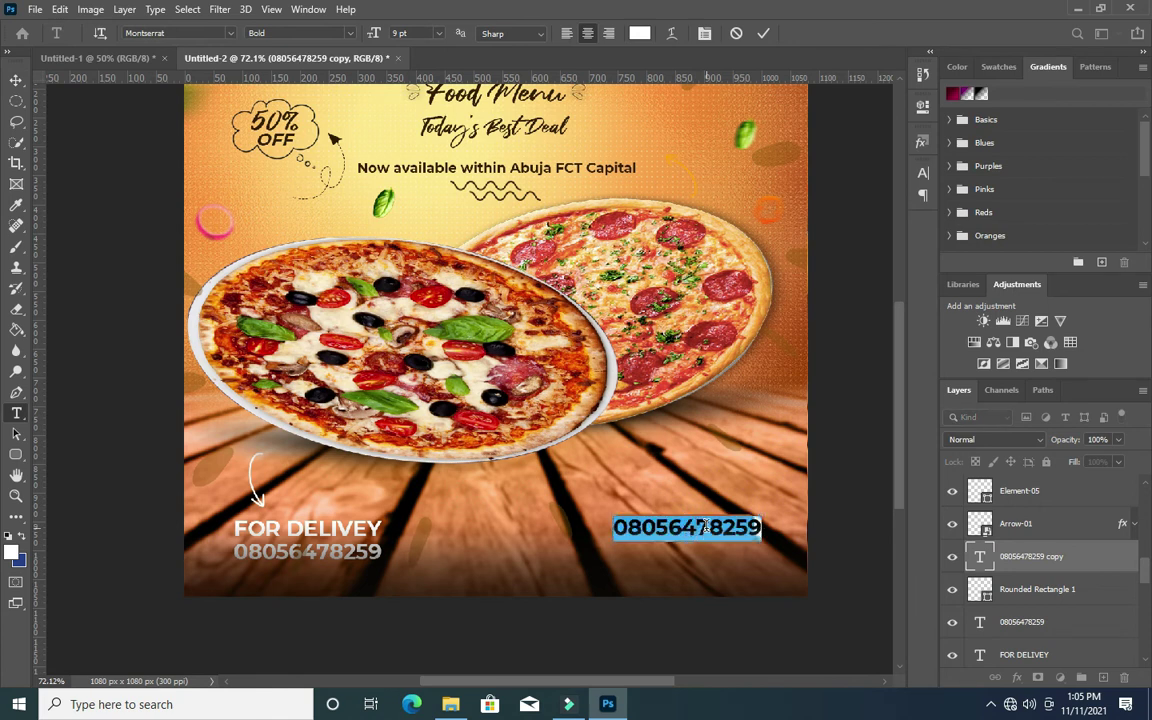
pyautogui.write('ORDER')
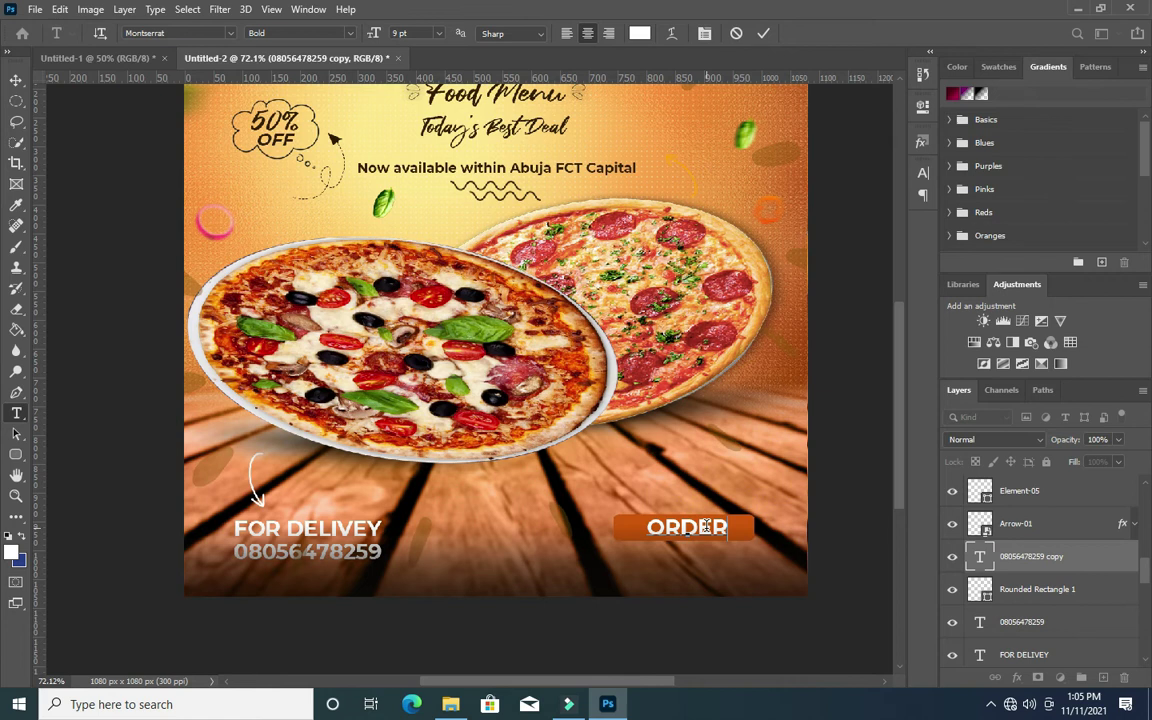
pyautogui.write(' NOW')
pyautogui.press('ctrl')
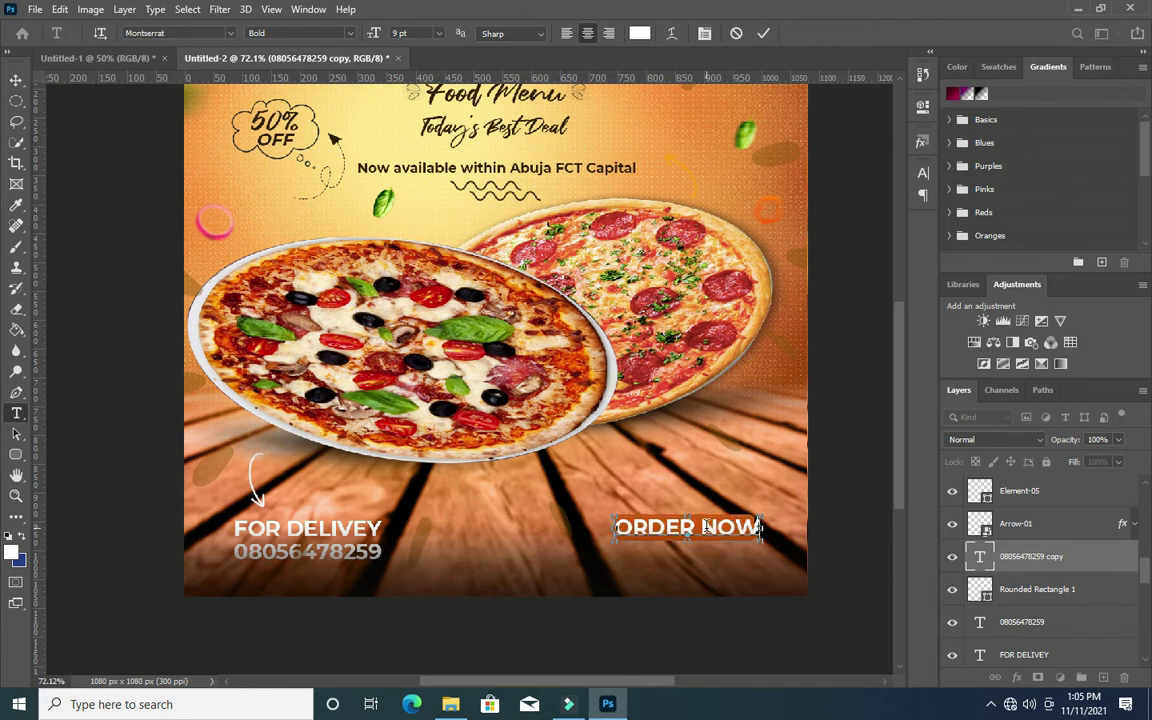
pyautogui.click(763, 33)
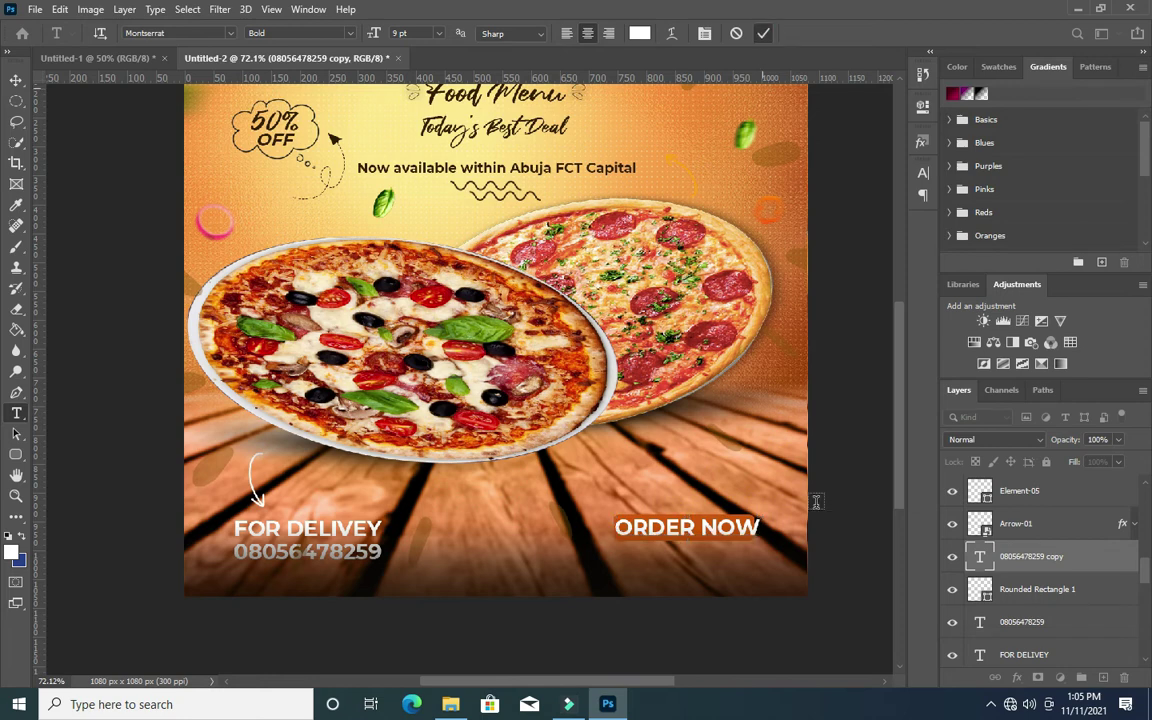
pyautogui.click(16, 80)
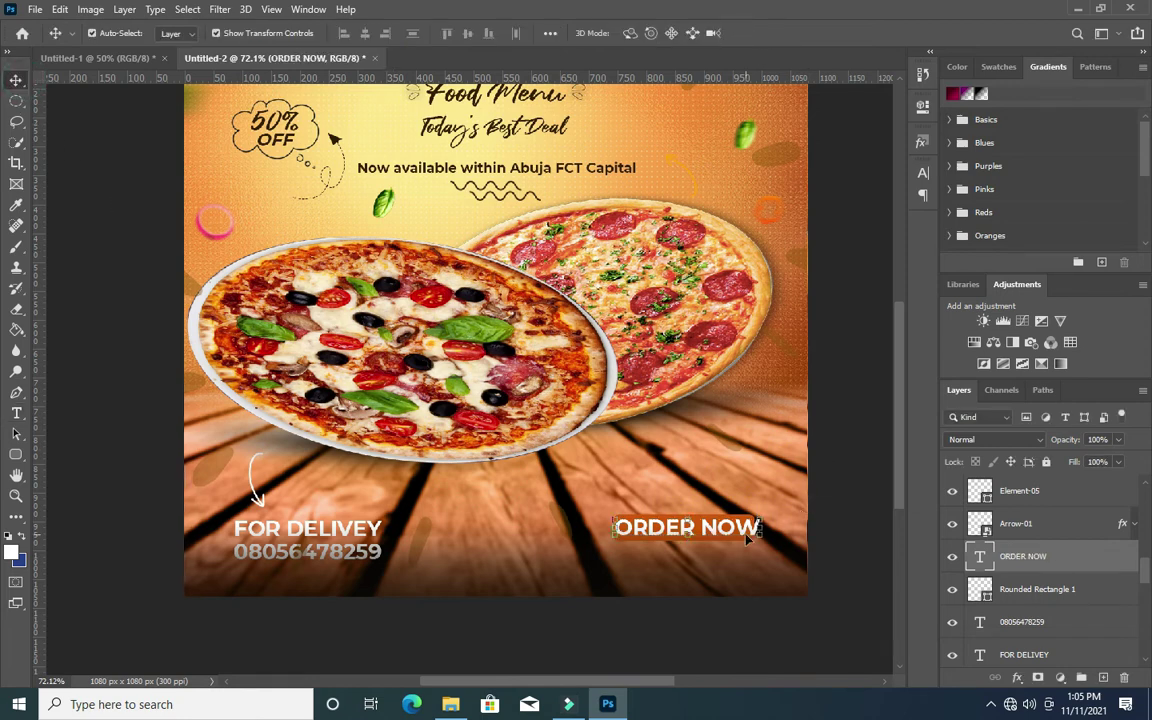
# Step: Shrink the ORDER NOW text to about 70% to fit the bar
pyautogui.scroll(3, 670, 480)
pyautogui.click(770, 538)
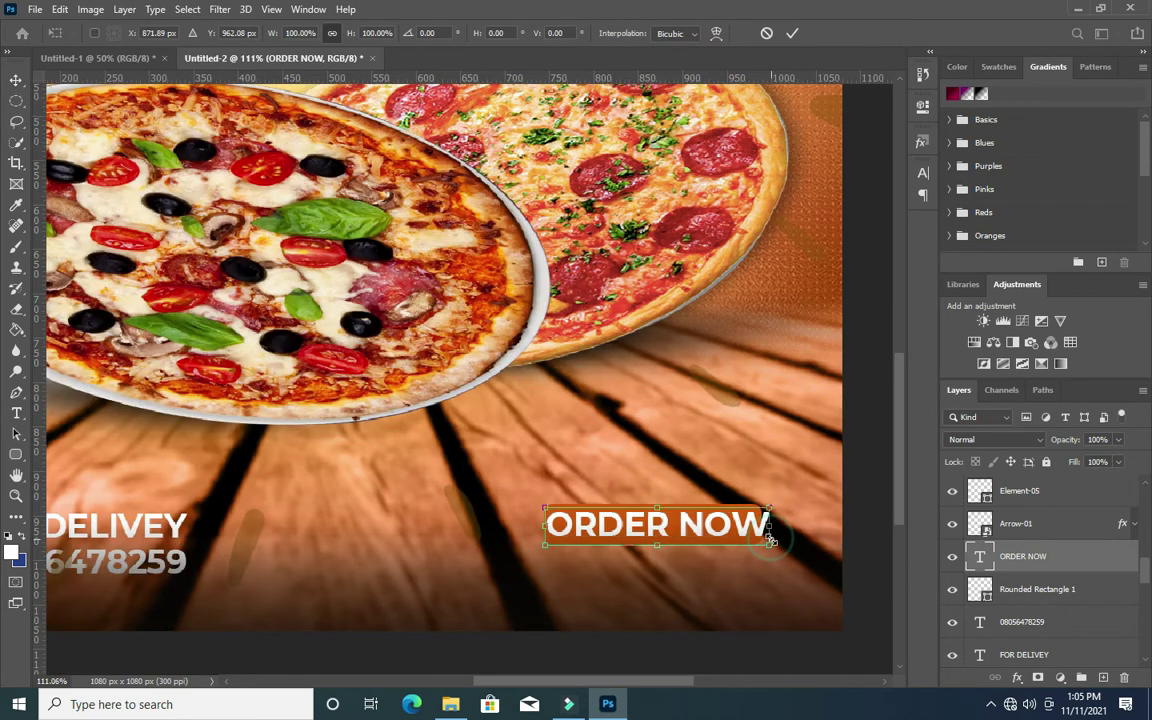
pyautogui.moveTo(768, 545); pyautogui.dragTo(728, 538)
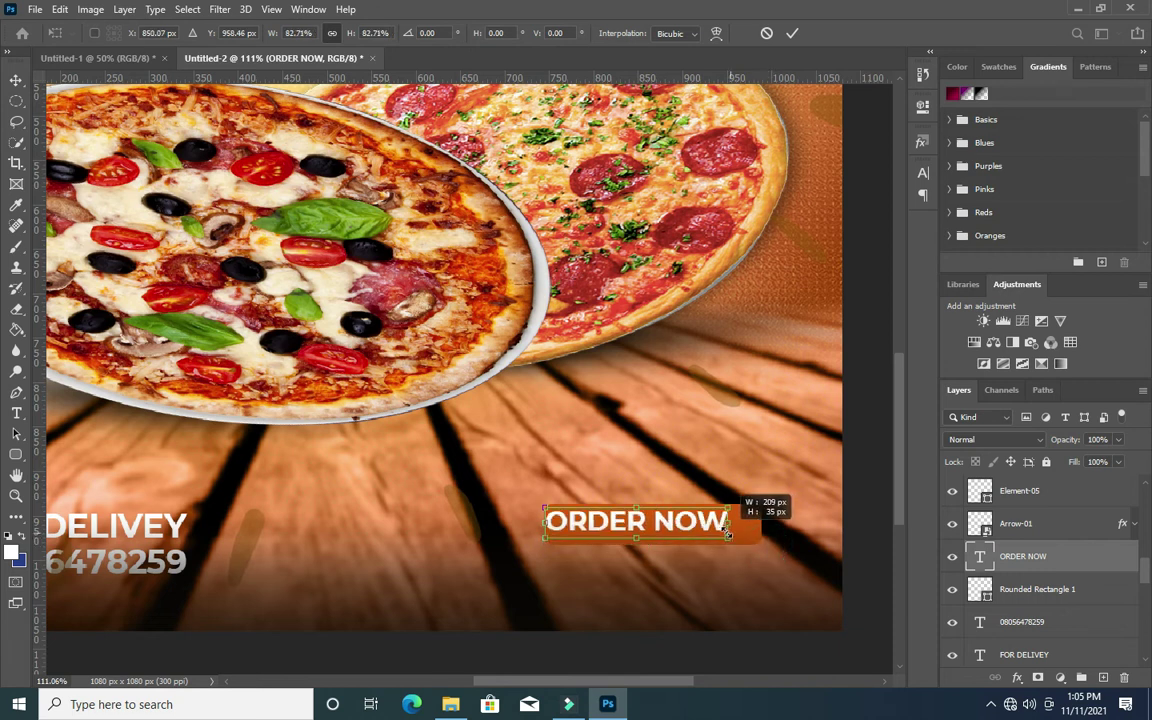
pyautogui.moveTo(541, 508); pyautogui.dragTo(568, 517)
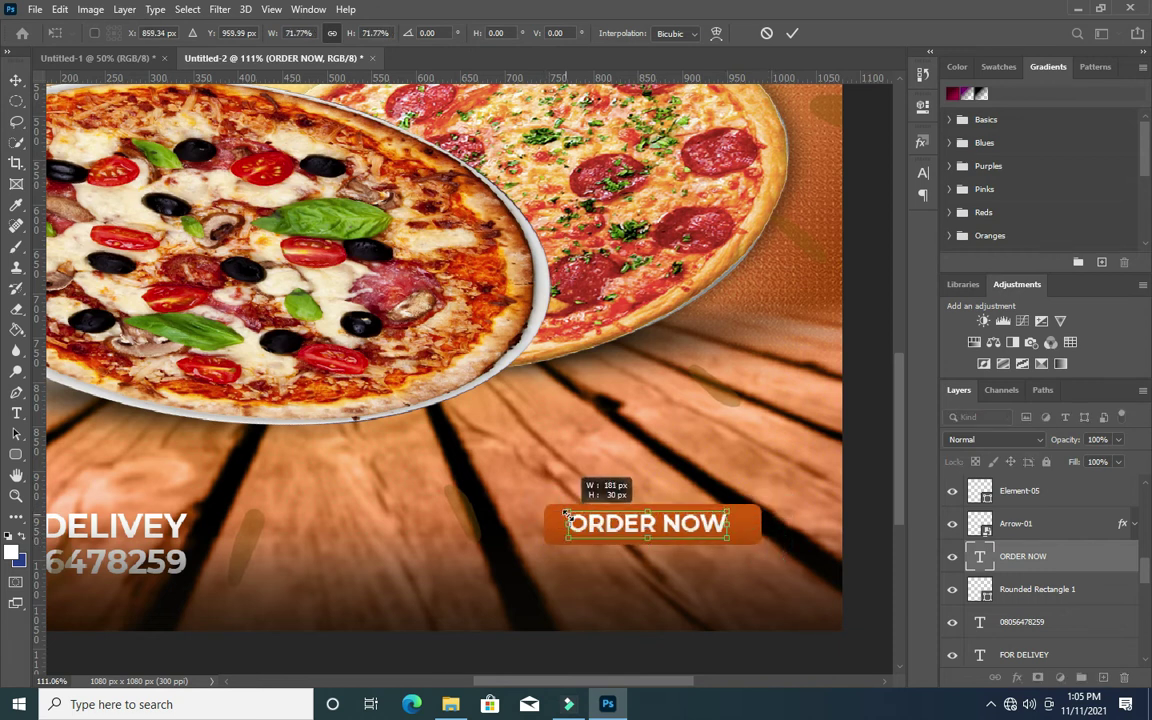
pyautogui.click(792, 33)
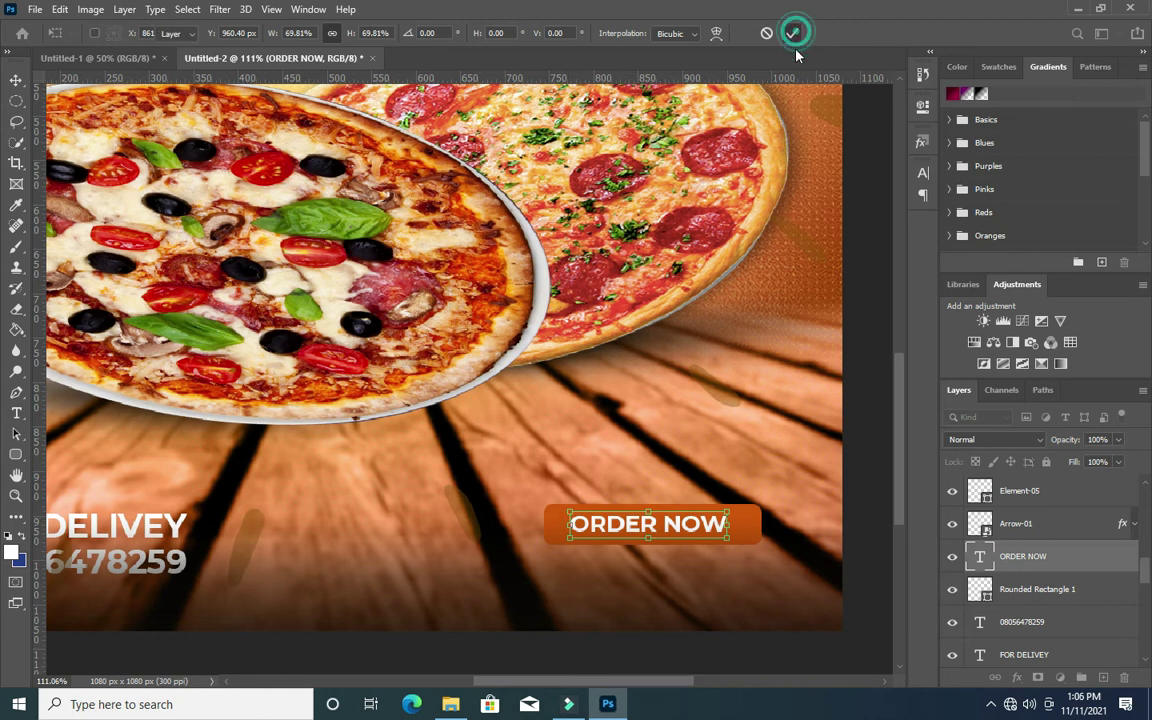
# Step: Centre ORDER NOW horizontally and vertically on Rounded Rectangle 1
pyautogui.keyDown('shift'); pyautogui.click(1000, 590); pyautogui.keyUp('shift')
pyautogui.click(365, 33)
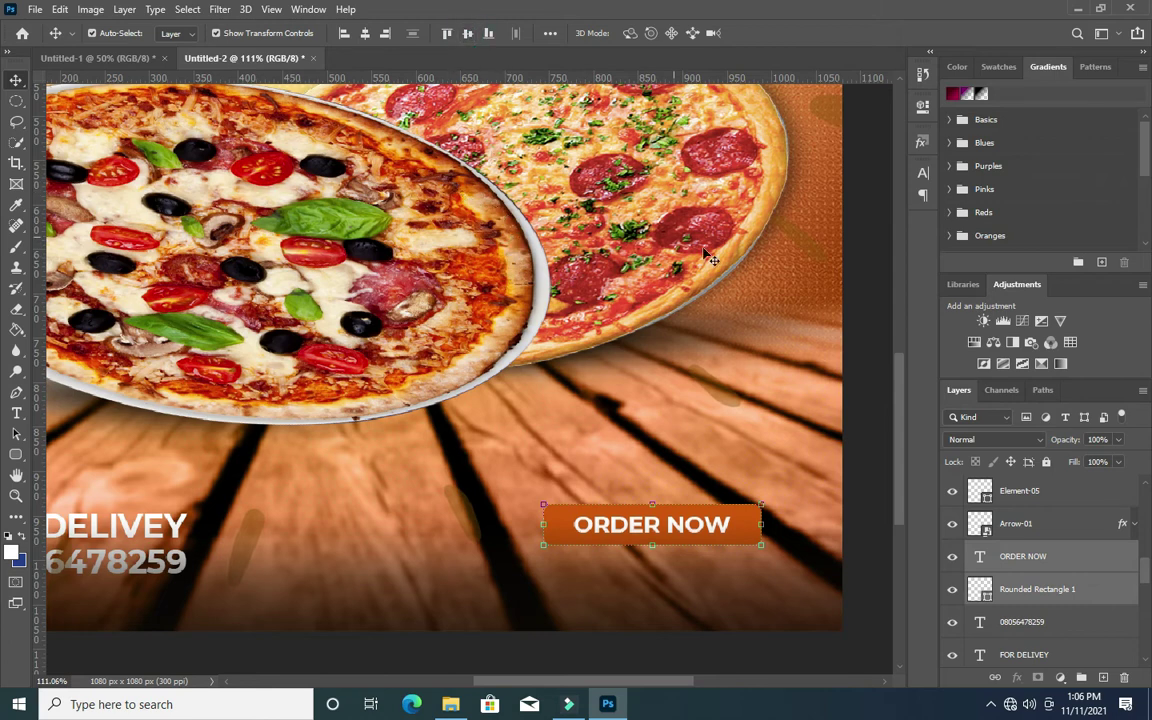
pyautogui.click(856, 309)
pyautogui.scroll(-1, 617, 278)
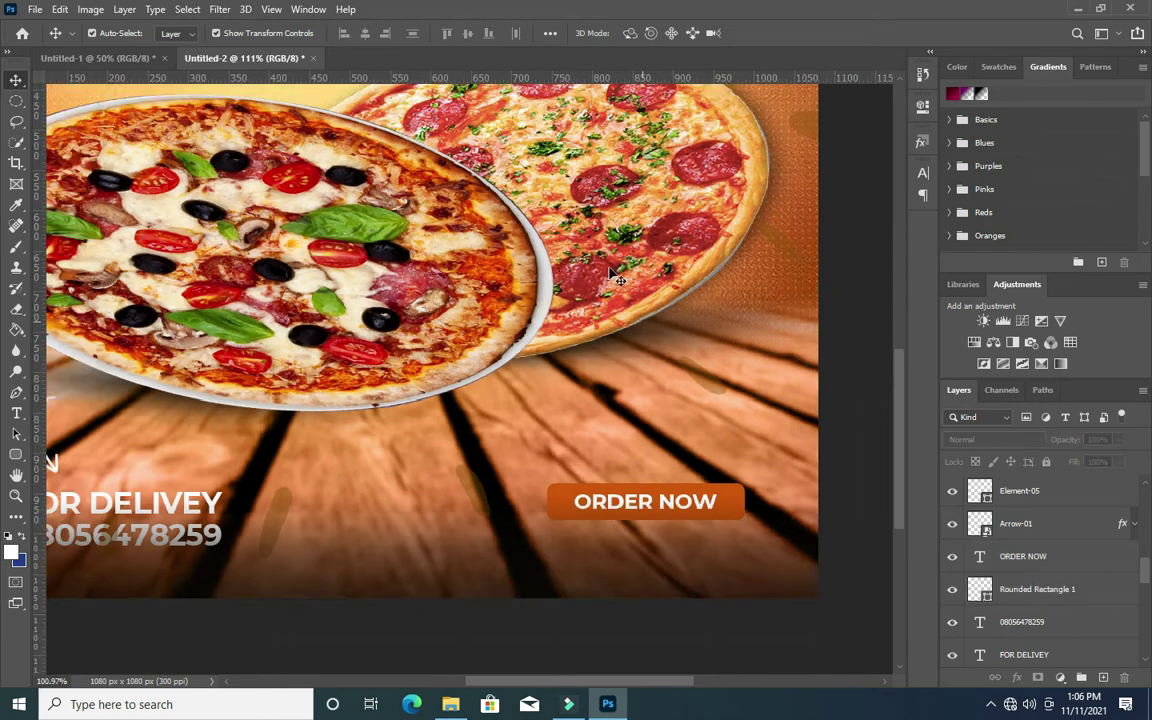
pyautogui.scroll(-3, 617, 278)
pyautogui.scroll(-1, 680, 260)
pyautogui.scroll(1, 725, 273)
pyautogui.scroll(1, 733, 283)
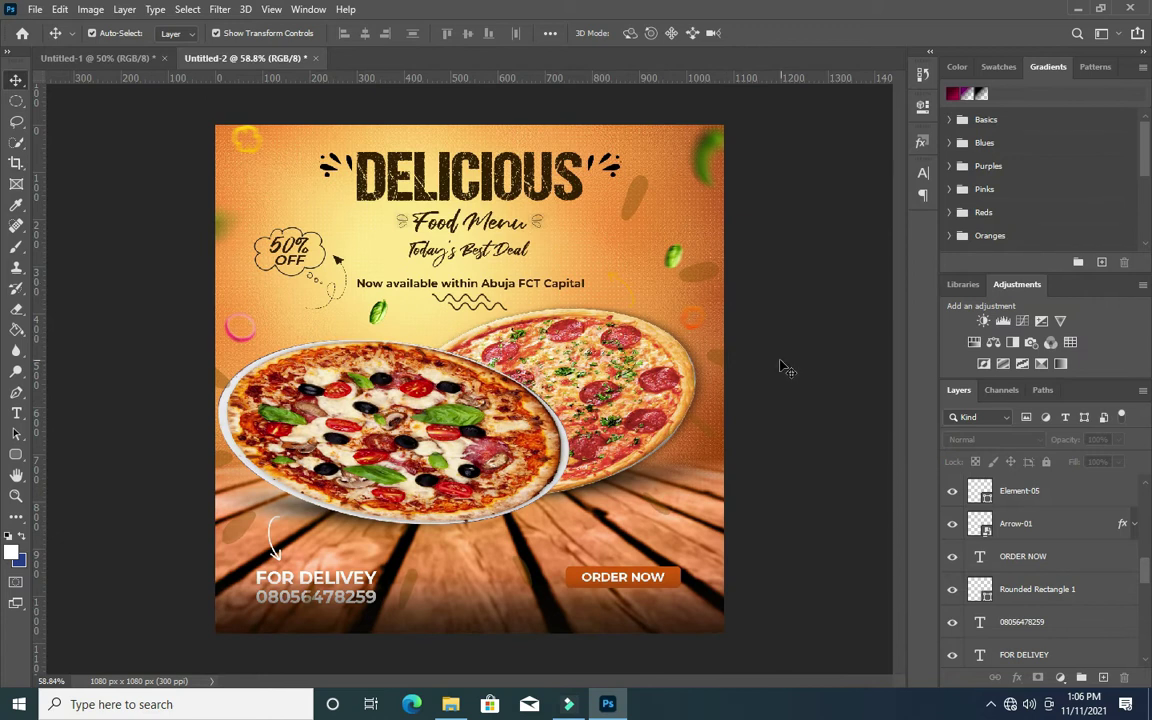
pyautogui.click(1030, 620)
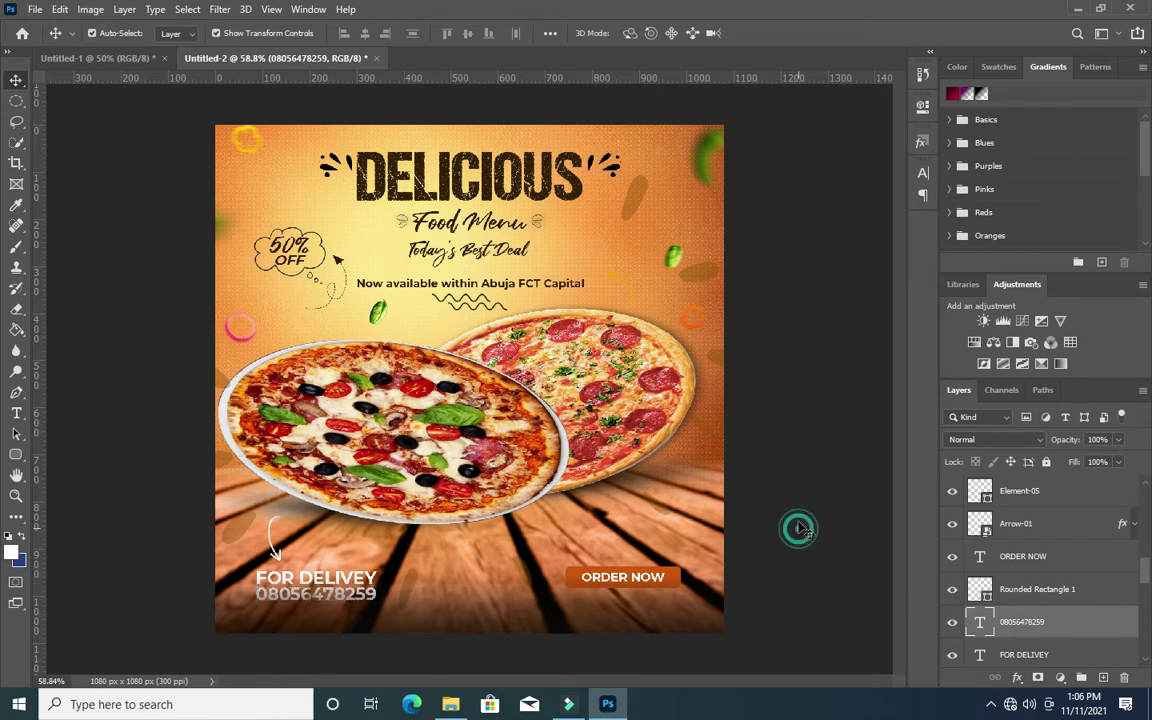
pyautogui.click(817, 440)
pyautogui.scroll(-1, 817, 440)
pyautogui.scroll(-1, 720, 378)
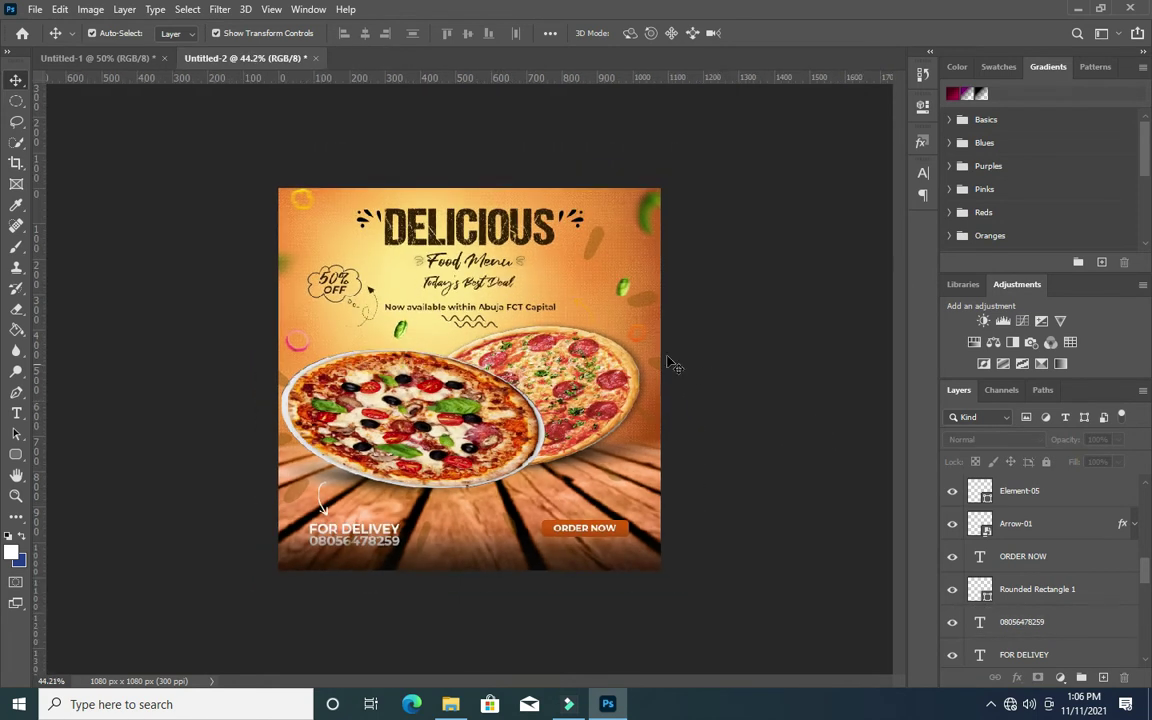
pyautogui.scroll(1, 290, 228)
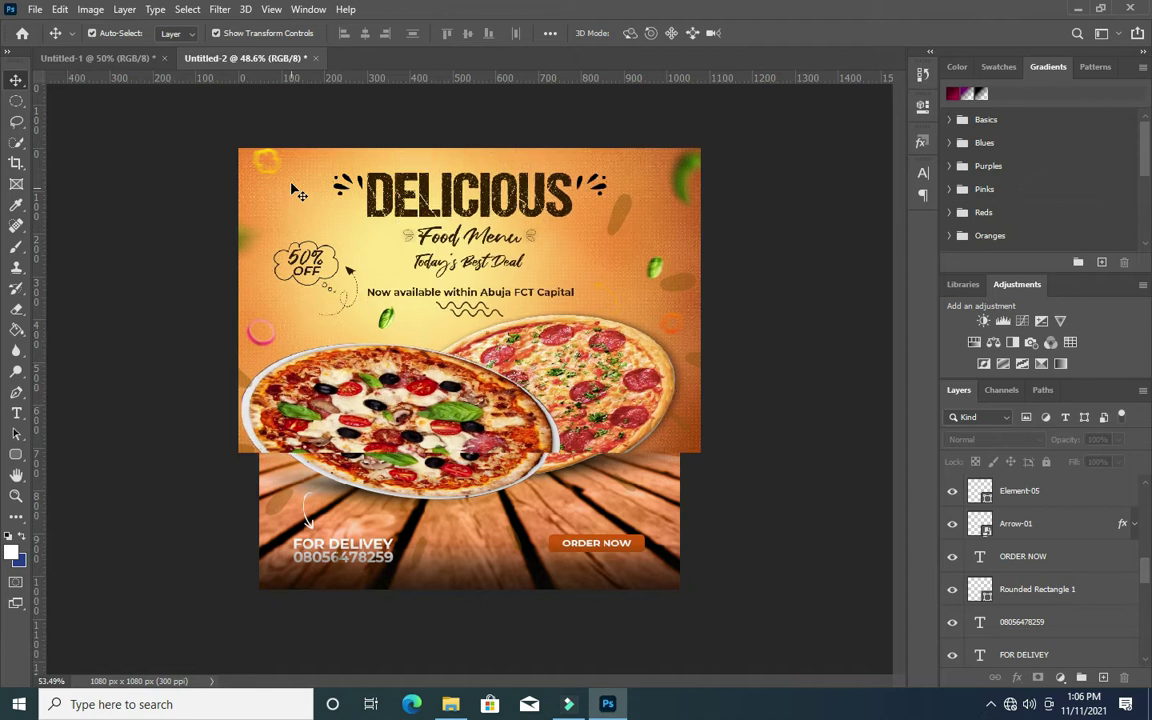
pyautogui.scroll(2, 285, 225)
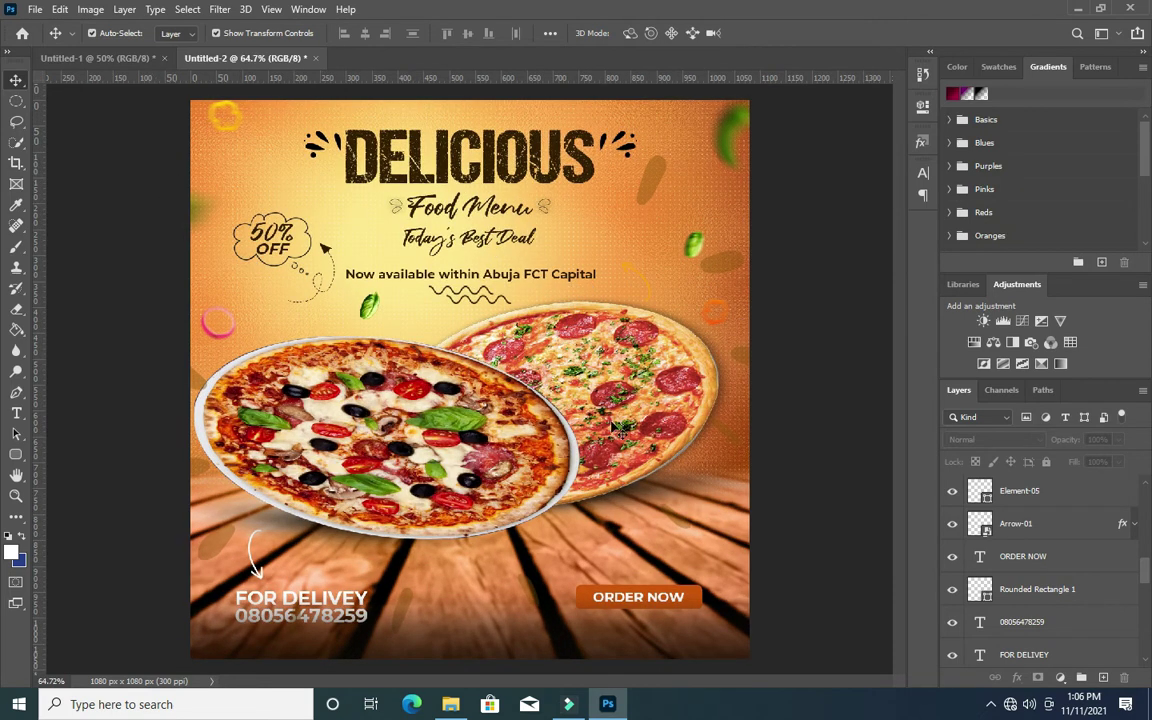
pyautogui.click(1022, 623)
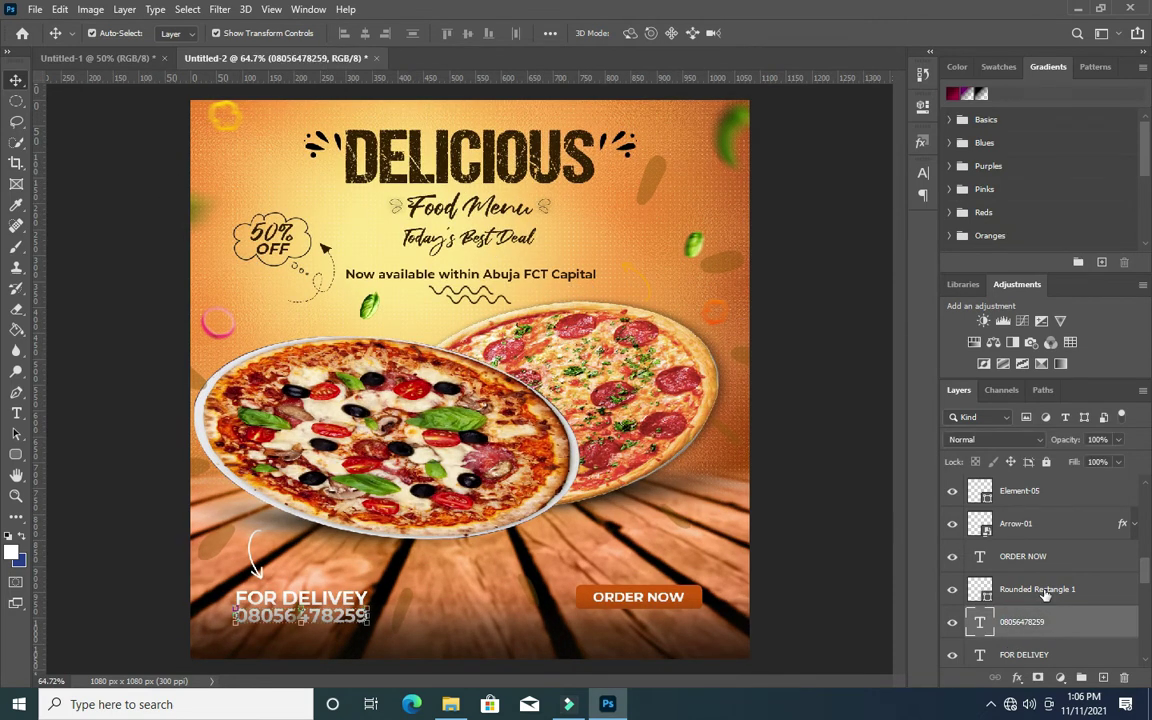
pyautogui.click(1043, 556)
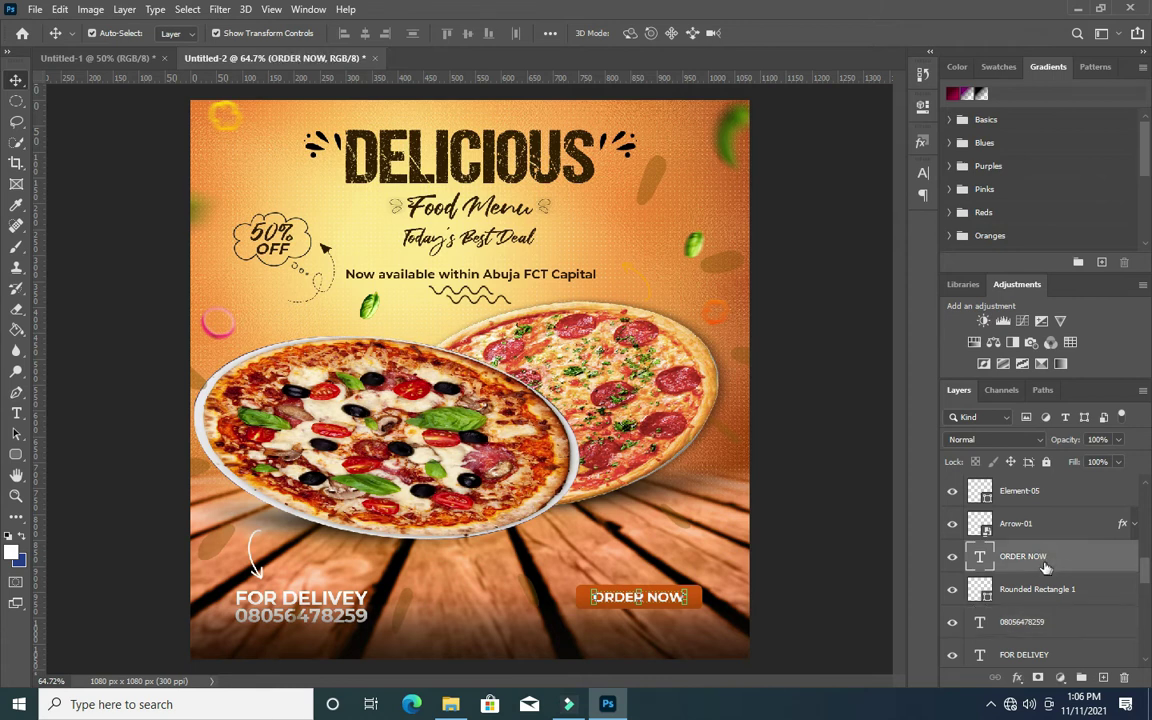
# Step: Duplicate the ORDER NOW text and move the copy to the flyer's top-left corner
pyautogui.hotkey('ctrl', 'j')
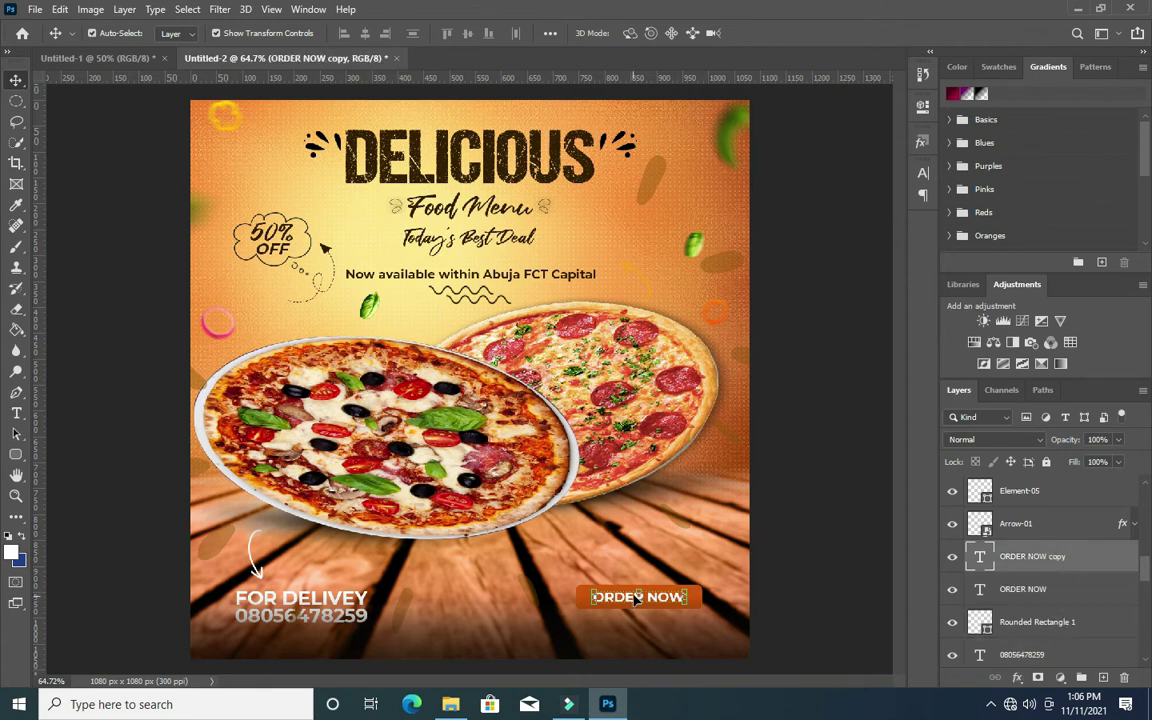
pyautogui.hotkey('ctrl', 't')
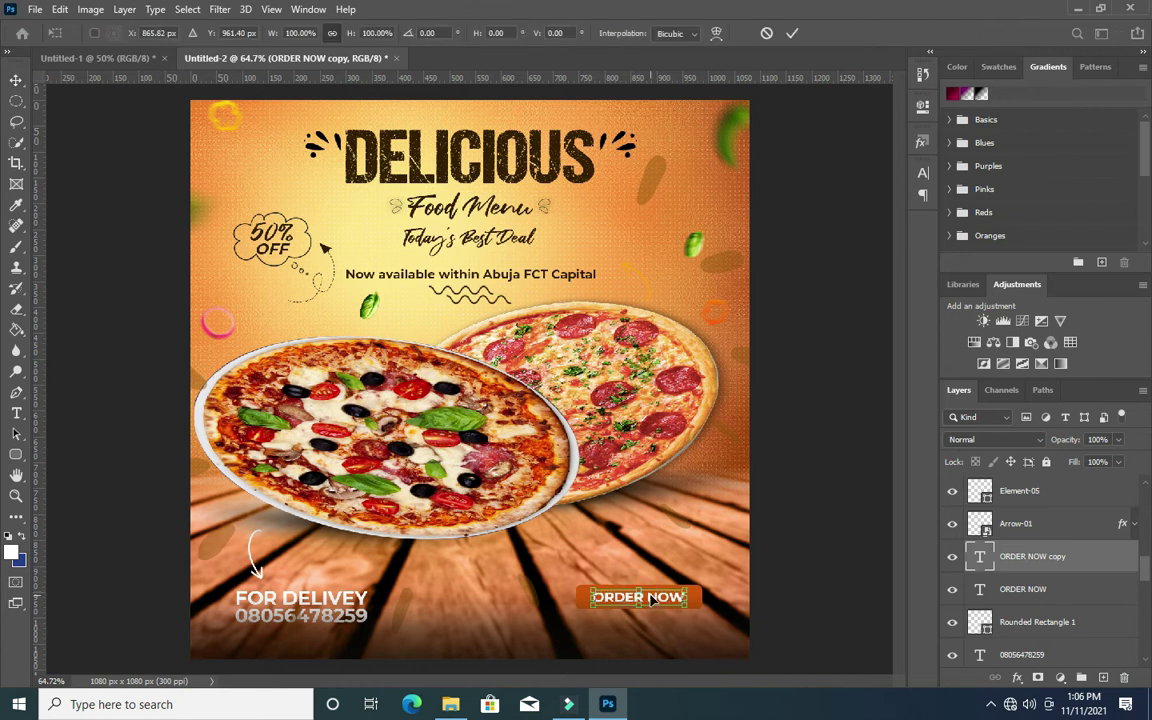
pyautogui.moveTo(638, 596)
pyautogui.mouseDown()
pyautogui.moveTo(320, 137)
pyautogui.moveTo(253, 137)
pyautogui.mouseUp()
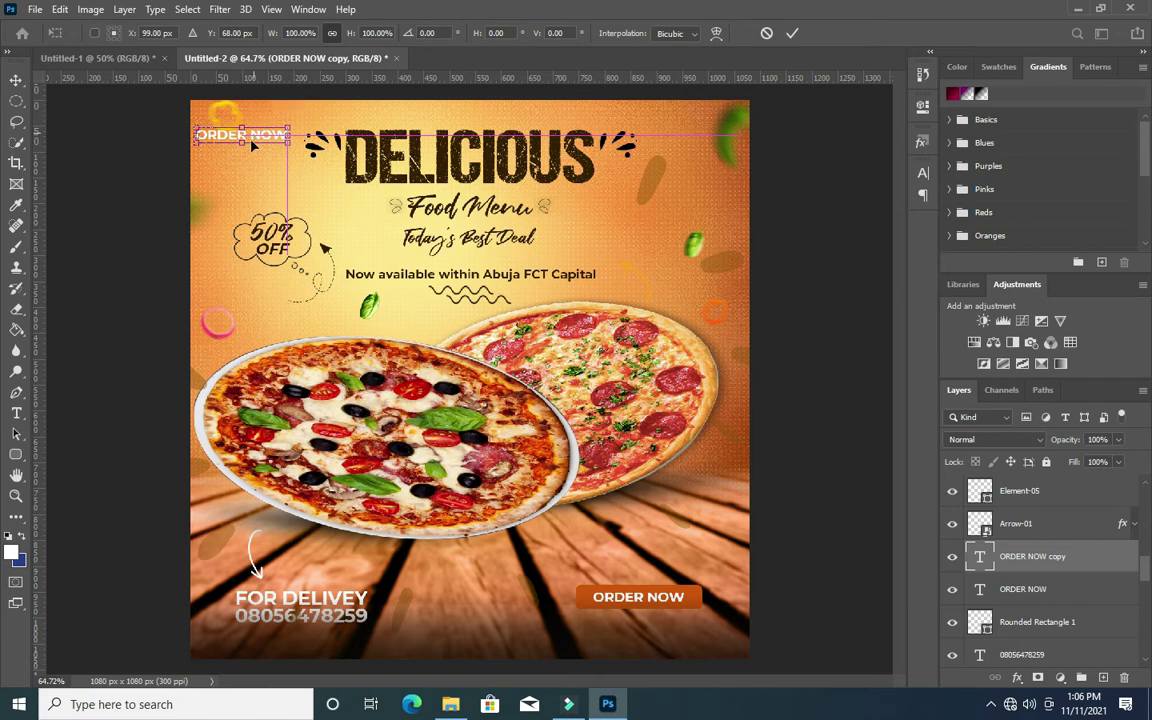
pyautogui.scroll(5, 225, 124)
pyautogui.scroll(2, 232, 120)
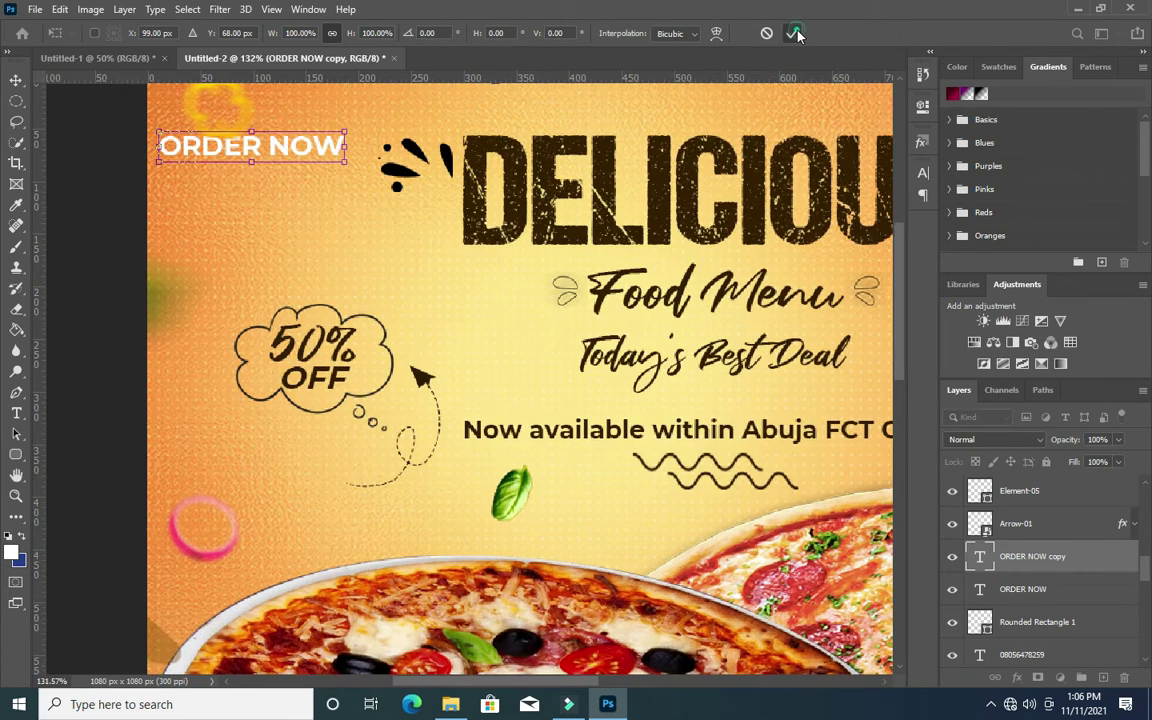
pyautogui.press('Return')
# Step: Retype the copy as the two-line placeholder YOUR LOGO HERE
pyautogui.press('t')
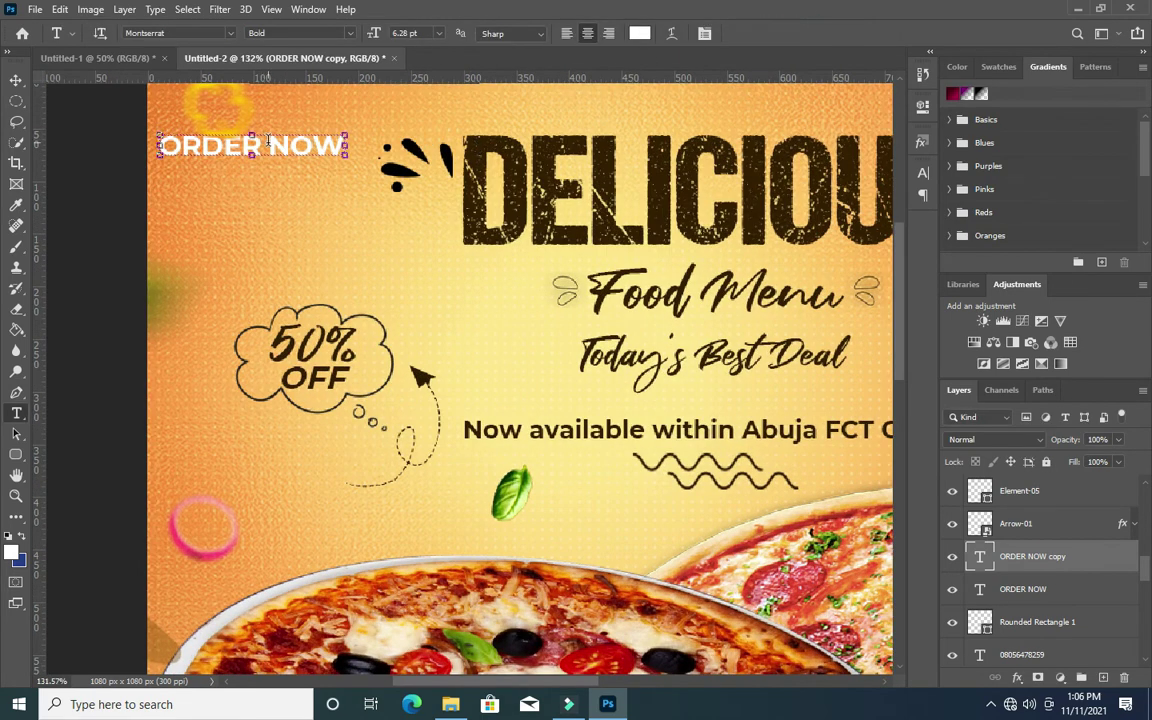
pyautogui.click(255, 145)
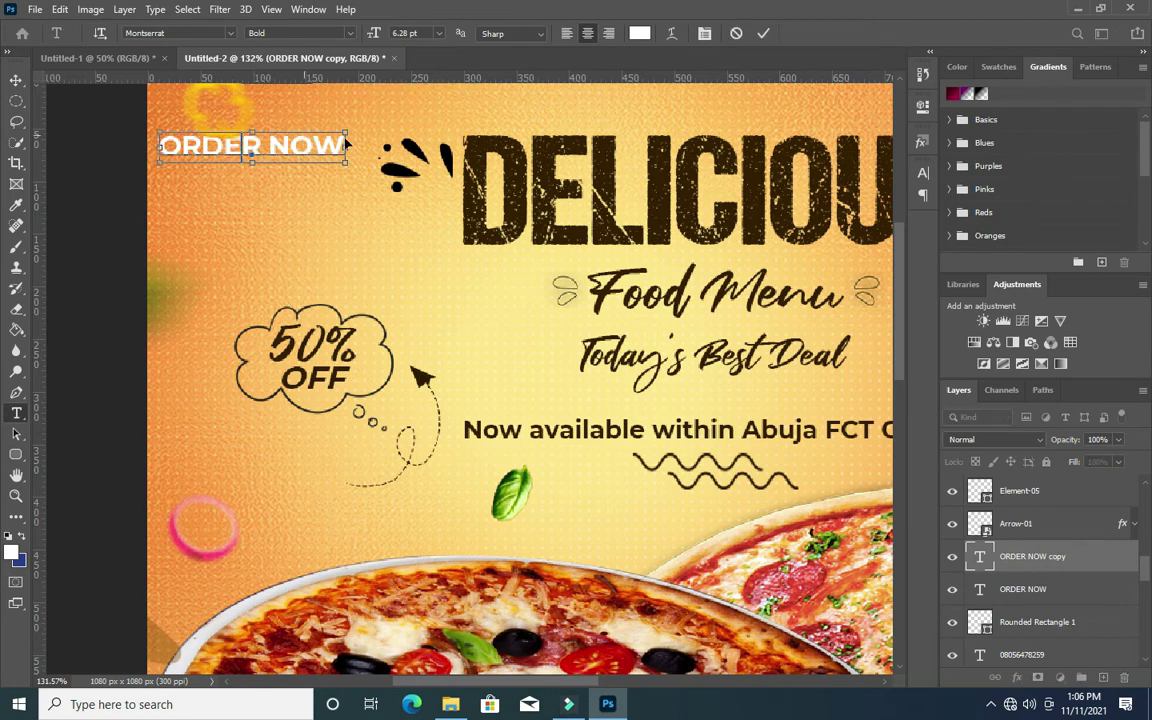
pyautogui.hotkey('ctrl', 'a')
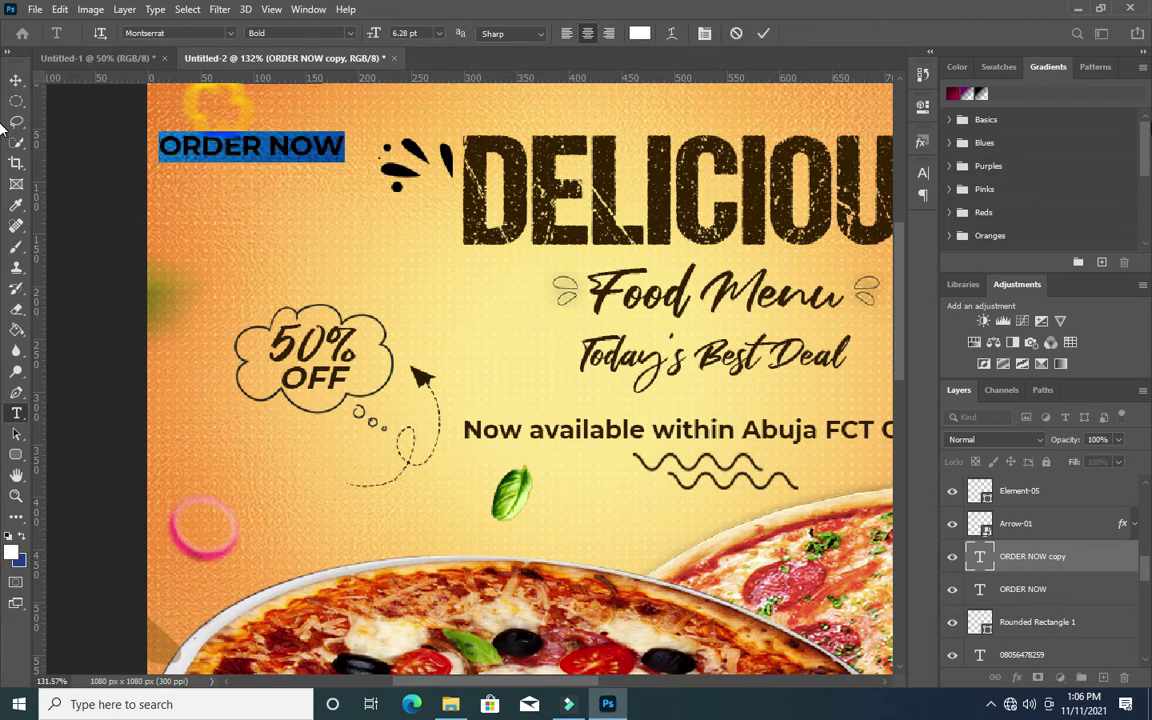
pyautogui.write('YOUR')
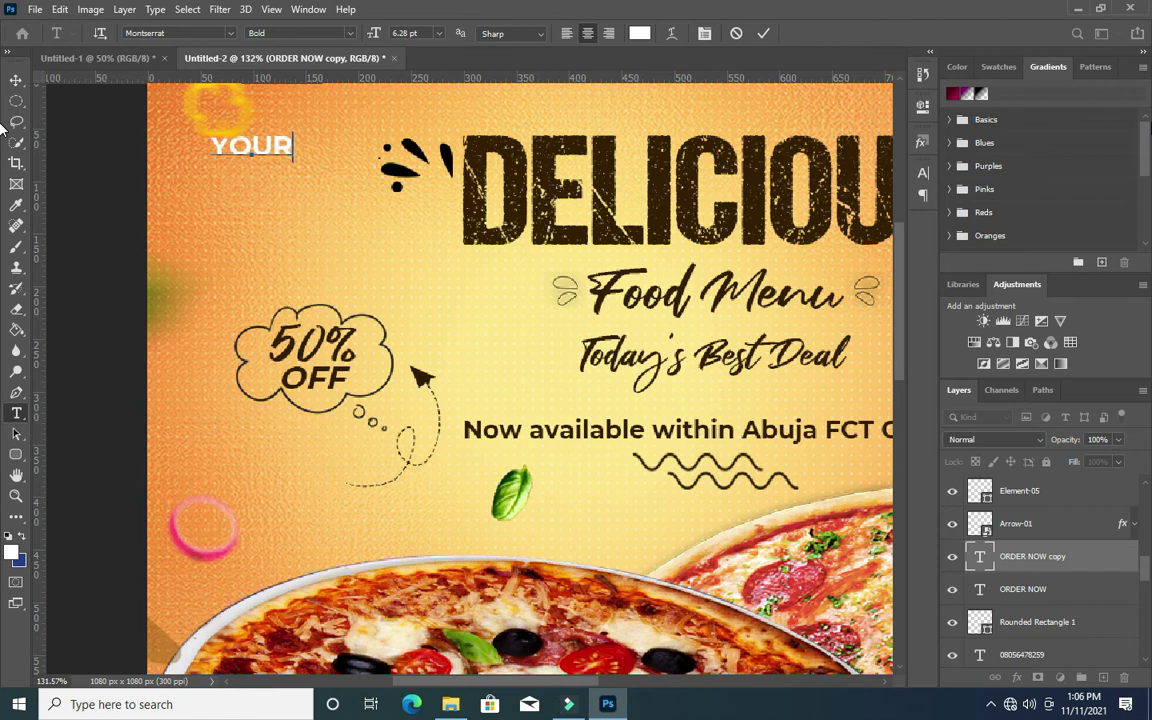
pyautogui.write(' LO')
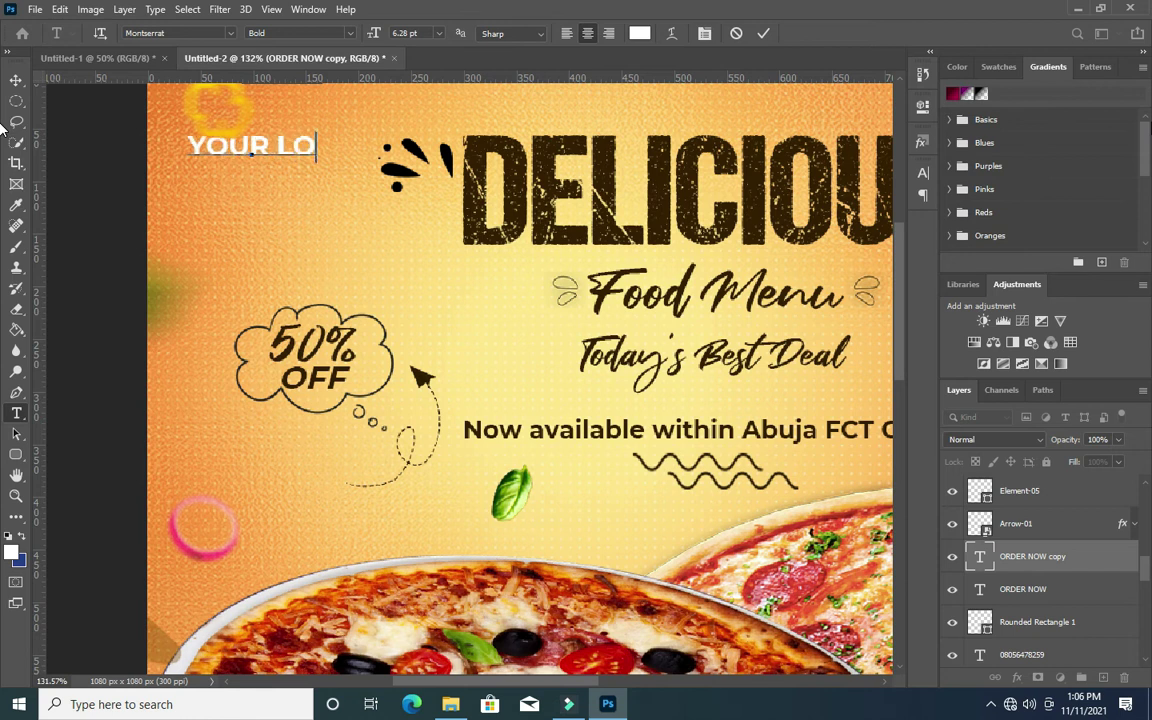
pyautogui.write('GO ')
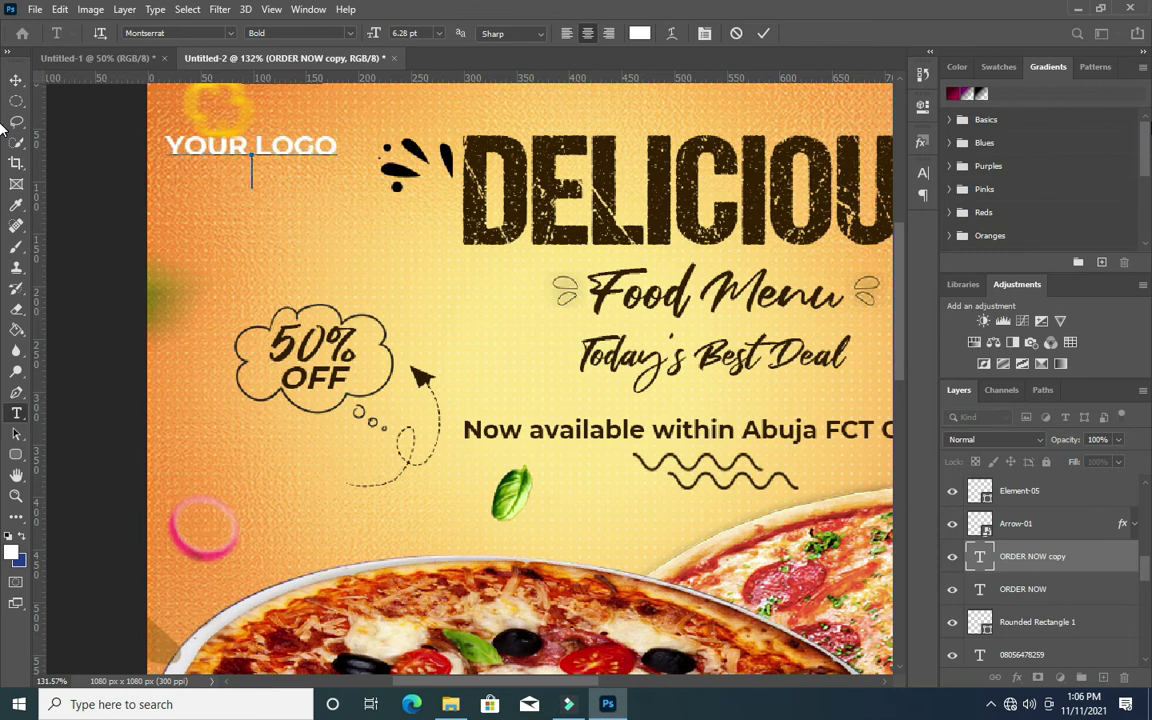
pyautogui.write('HEE')
pyautogui.press('BackSpace')
pyautogui.write('RE')
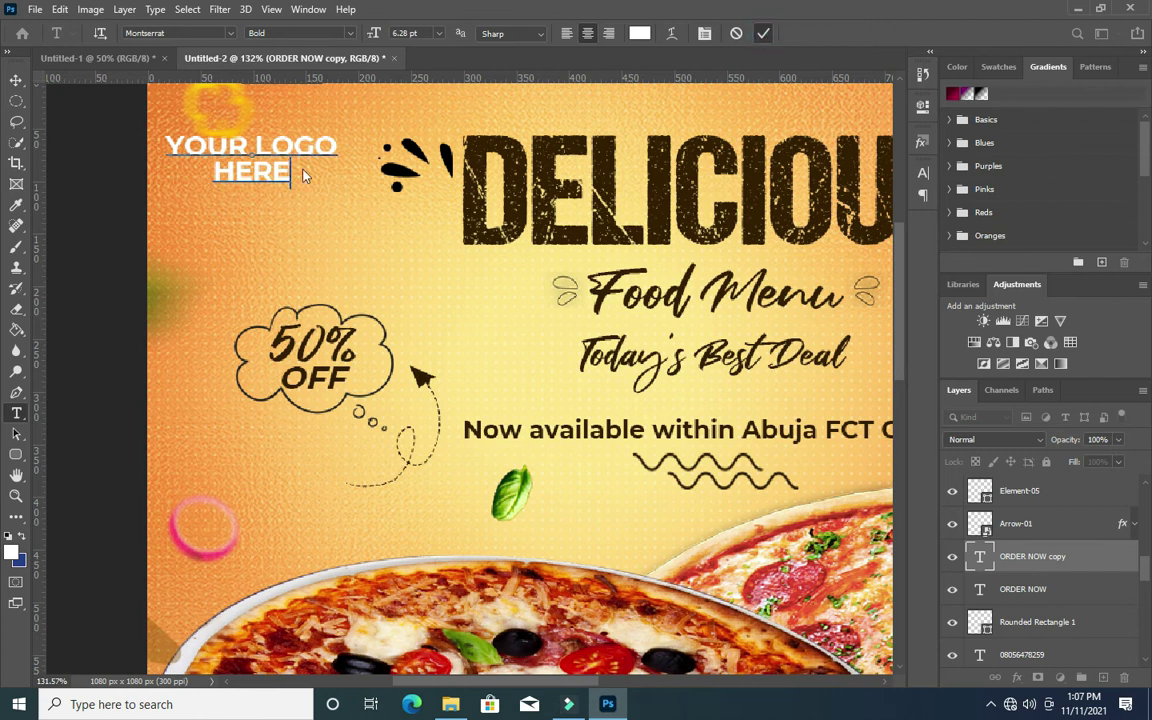
pyautogui.hotkey('ctrl', 'Return')
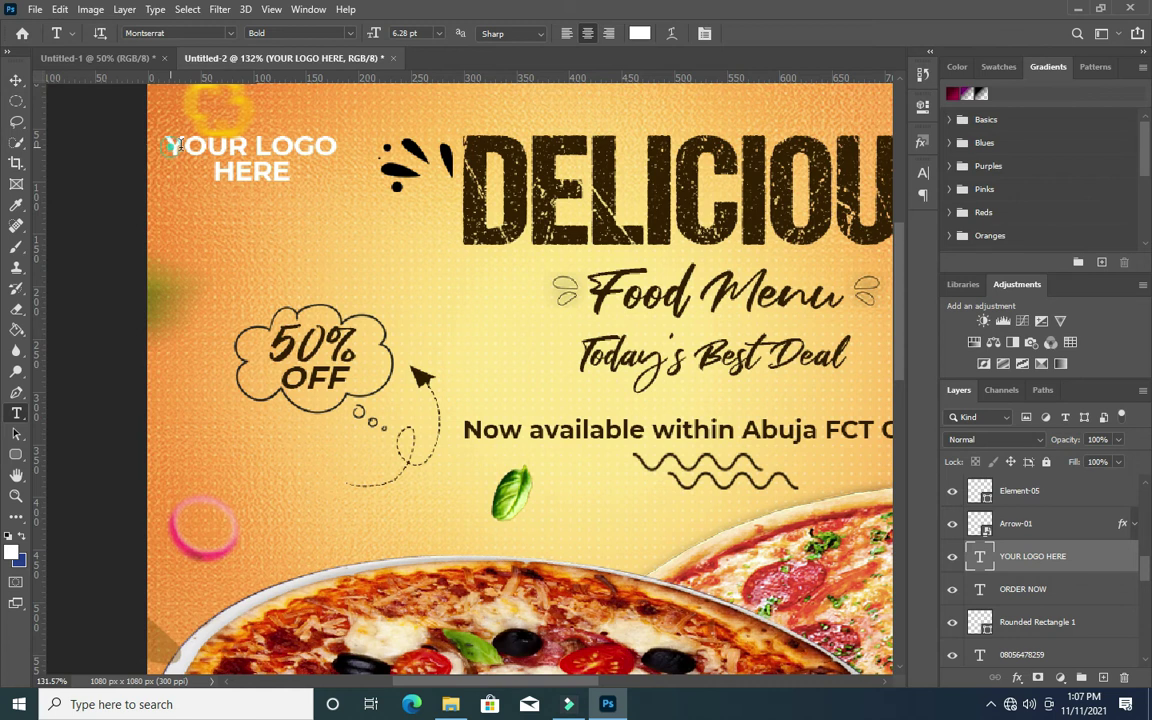
pyautogui.moveTo(171, 146); pyautogui.dragTo(338, 147)
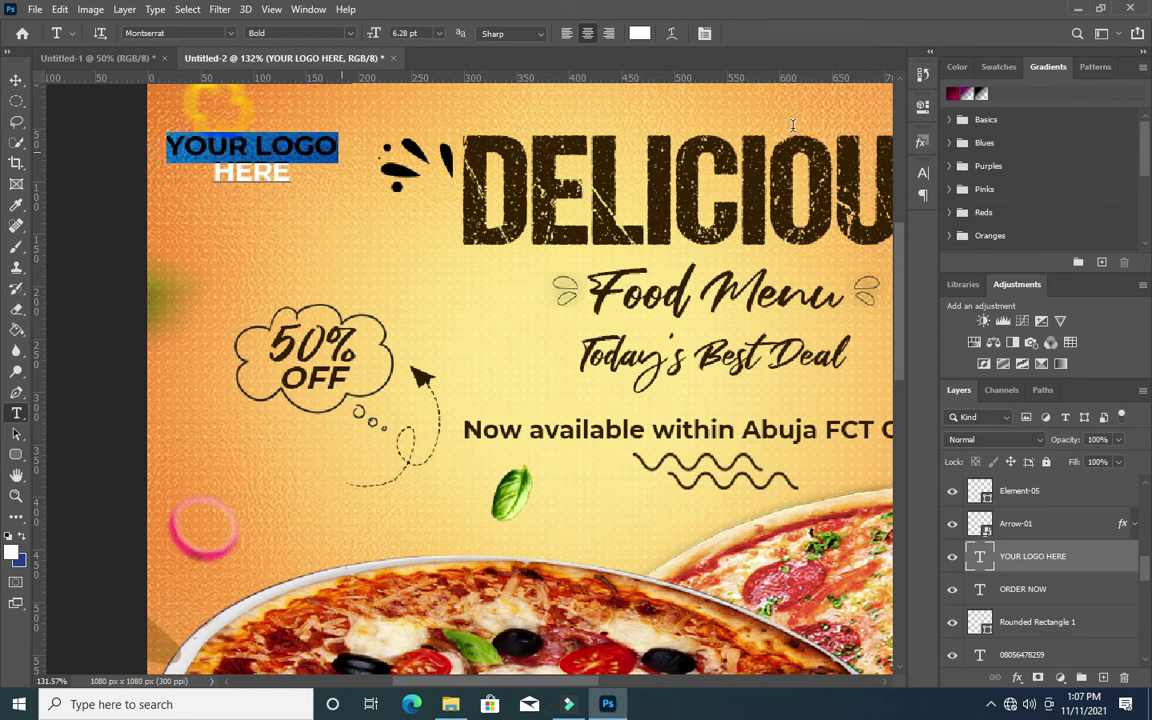
# Step: Reduce the YOUR LOGO line's font size so it is smaller than HERE
pyautogui.click(923, 174)
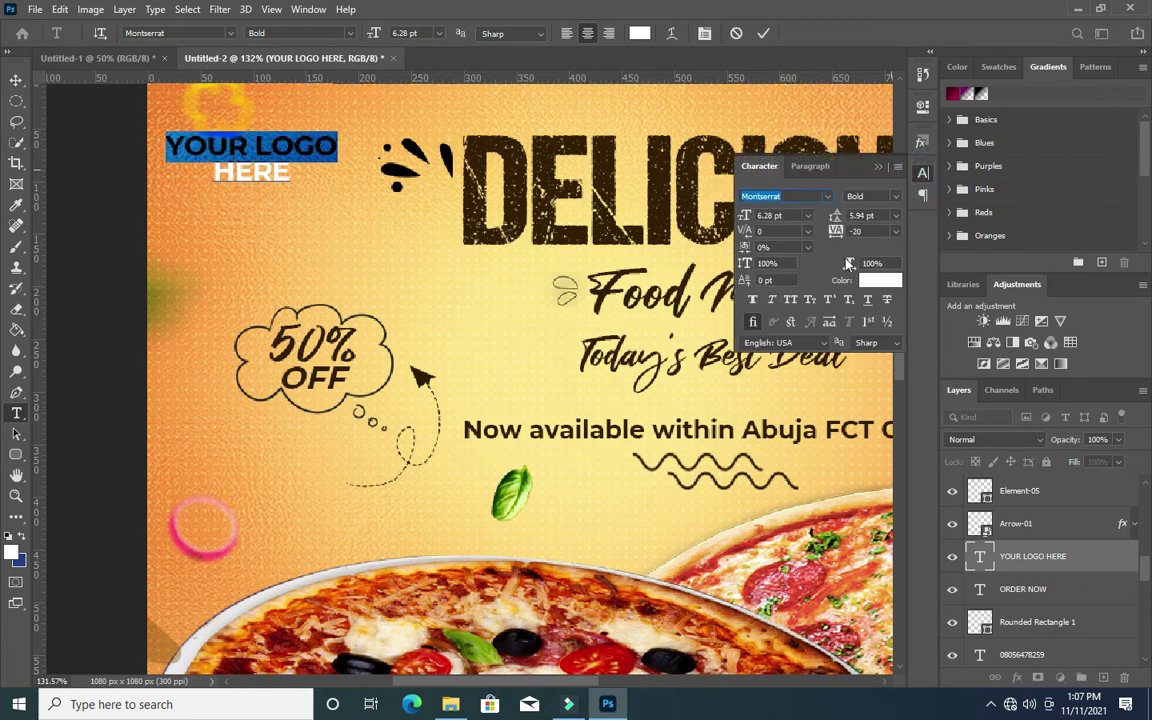
pyautogui.moveTo(750, 216); pyautogui.dragTo(662, 182)
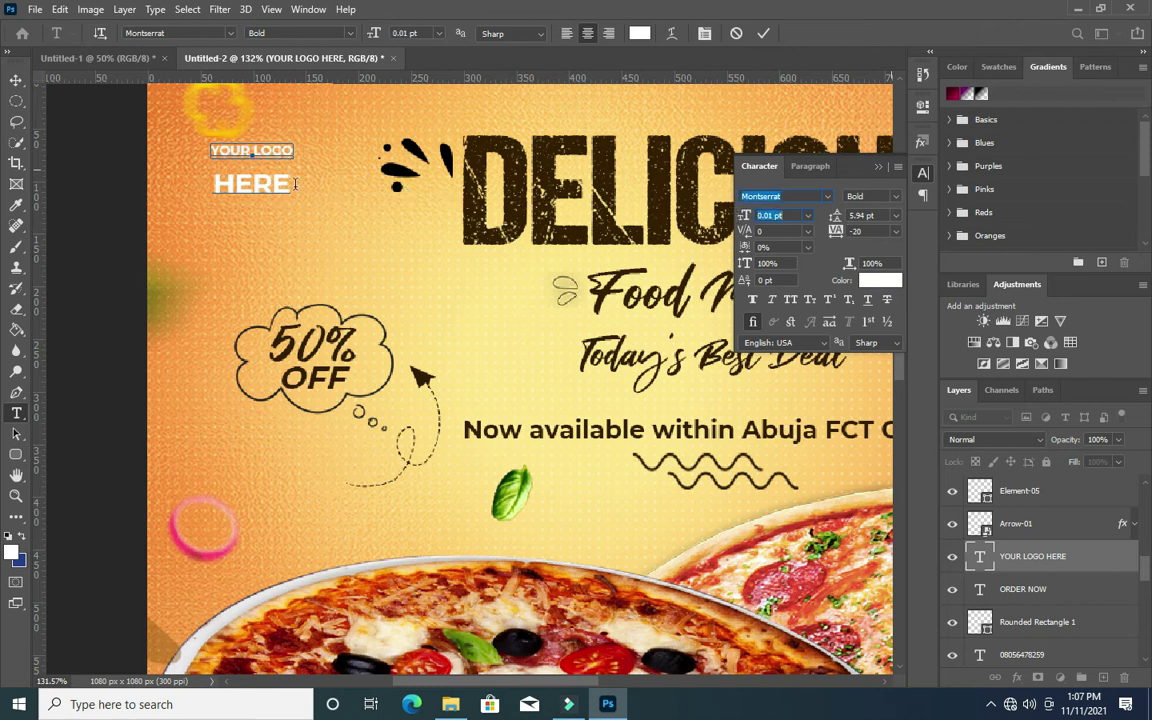
pyautogui.press('Return')
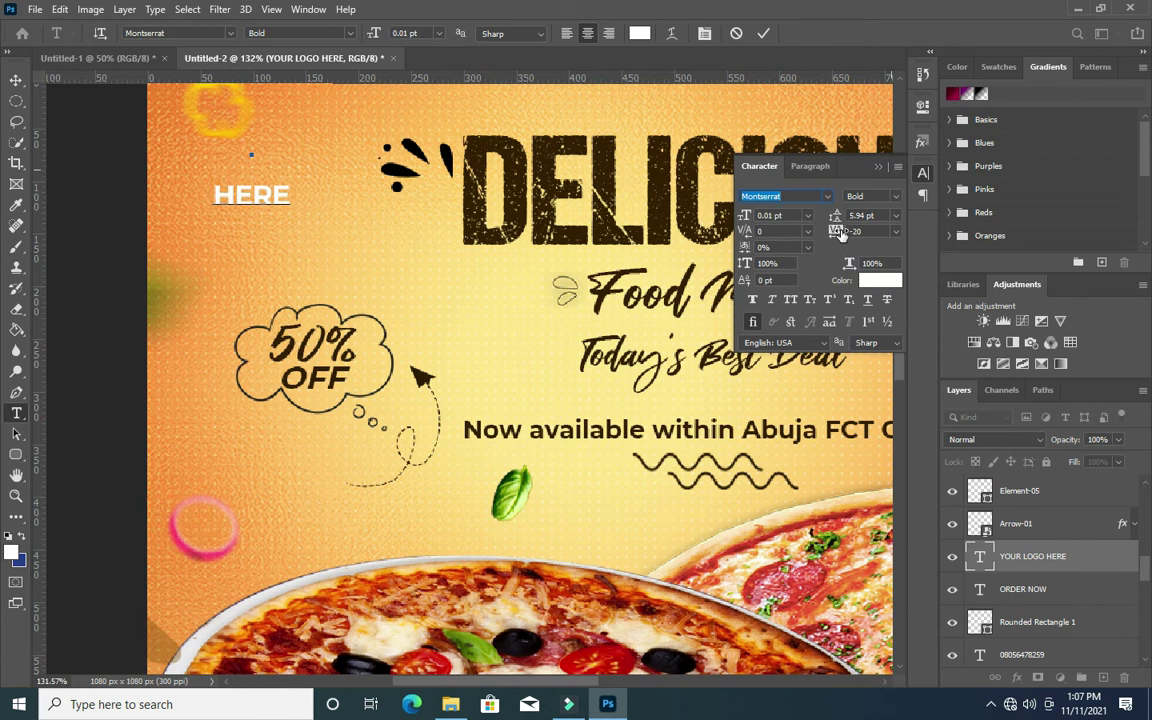
pyautogui.moveTo(745, 218); pyautogui.dragTo(745, 218)
pyautogui.write('3')
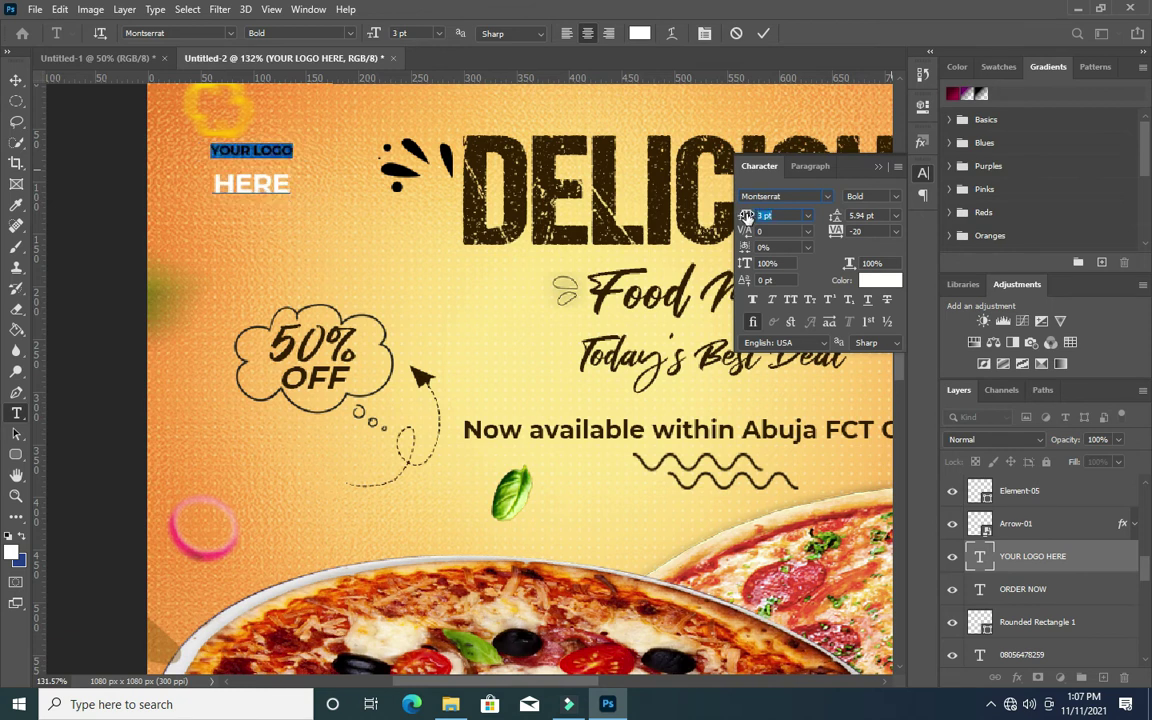
pyautogui.click(789, 151)
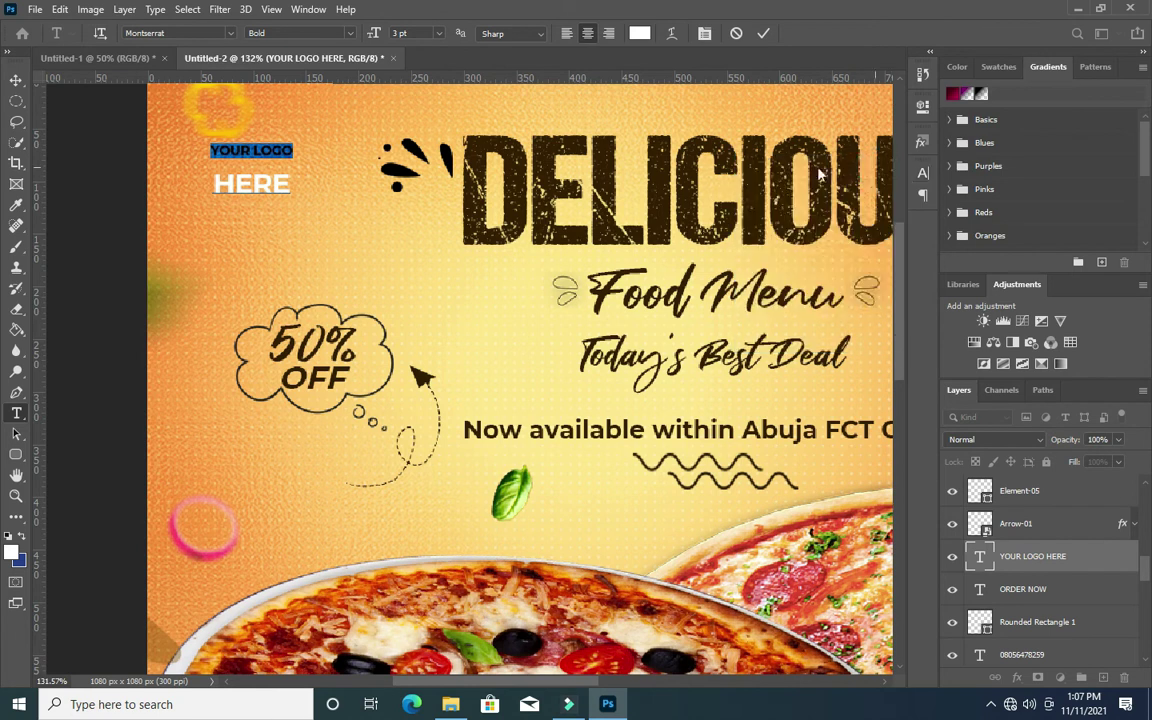
pyautogui.click(763, 33)
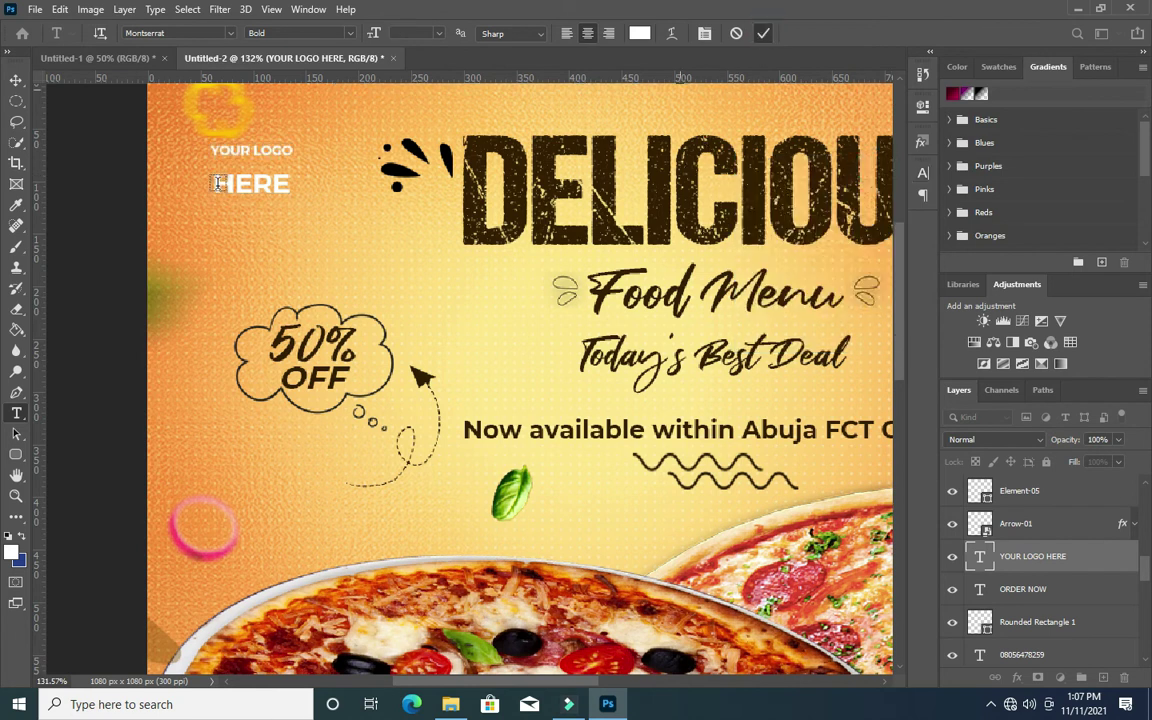
pyautogui.click(18, 79)
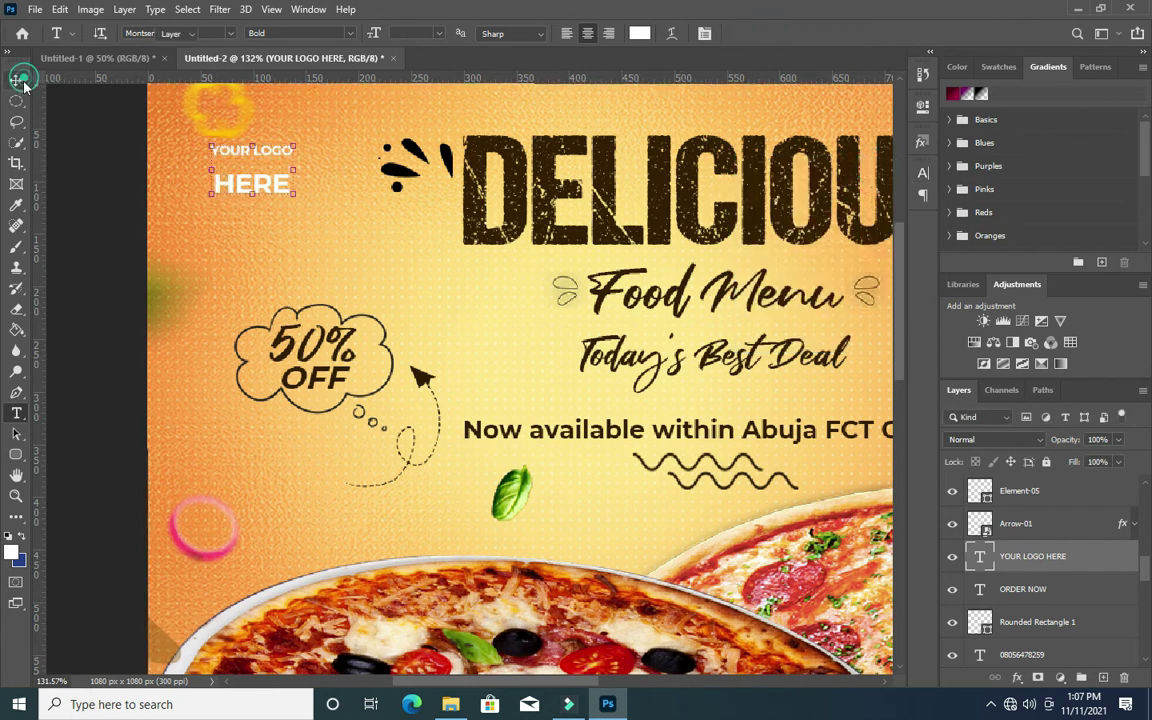
# Step: Set the logo text's leading to 2 pt so the lines sit tightly together
pyautogui.click(919, 177)
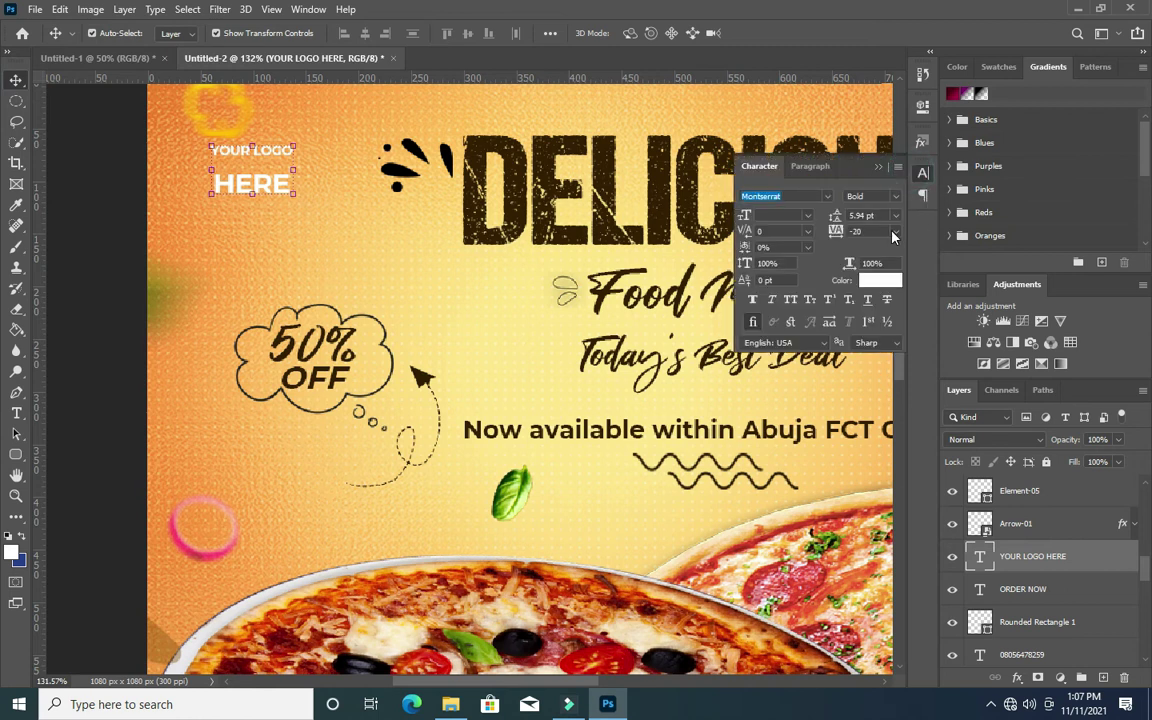
pyautogui.click(835, 216)
pyautogui.write('7')
pyautogui.press('Return')
pyautogui.write('2')
pyautogui.press('Return')
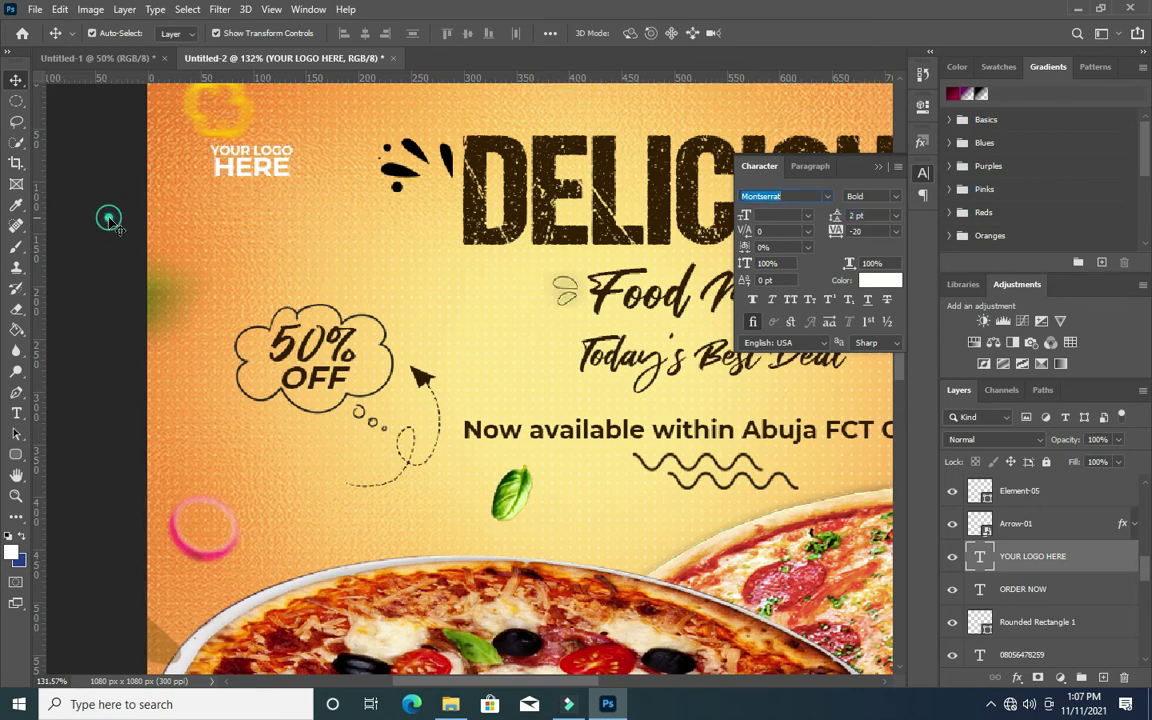
pyautogui.scroll(-3, 108, 216)
pyautogui.scroll(-2, 111, 203)
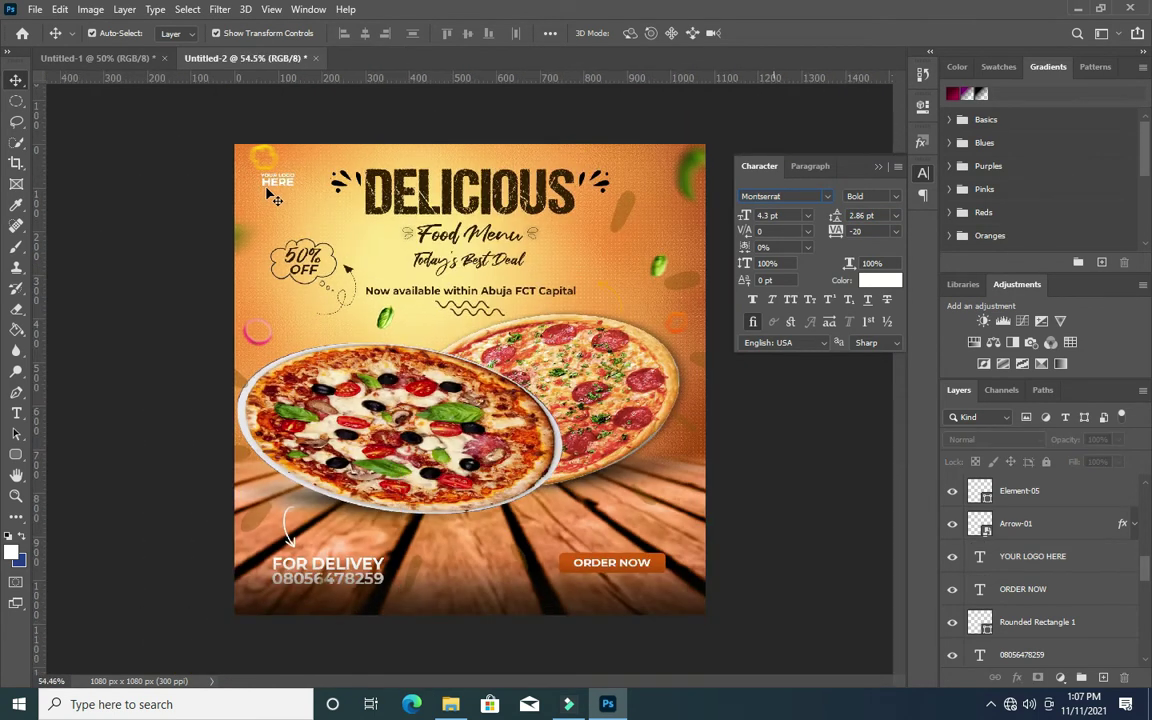
pyautogui.click(743, 424)
pyautogui.scroll(1, 448, 229)
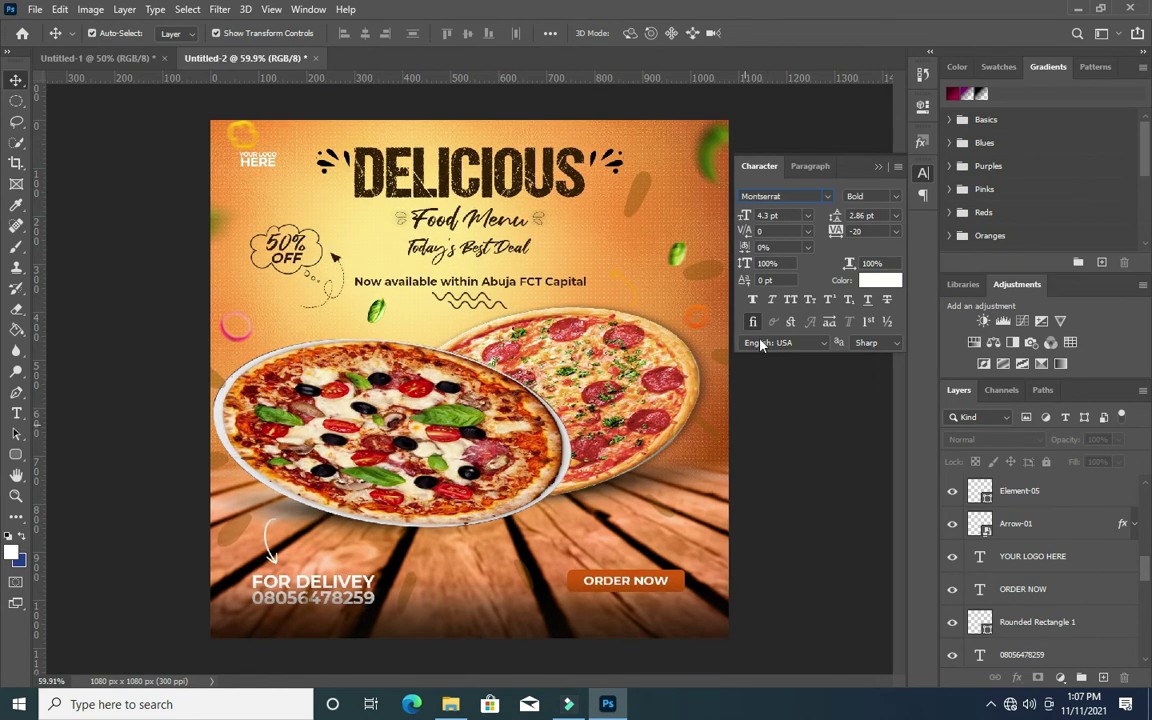
pyautogui.click(876, 167)
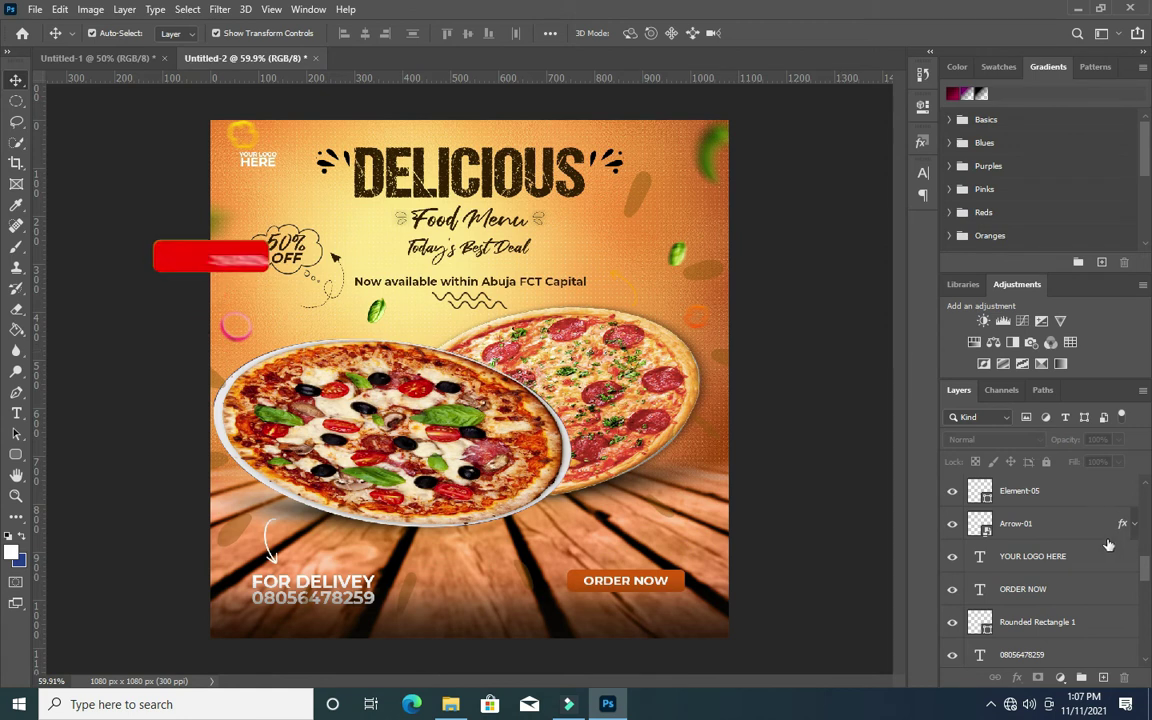
# Step: Group all layers from Line icon down to Shape into a new group
pyautogui.scroll(-1, 1120, 555)
pyautogui.moveTo(1145, 583); pyautogui.dragTo(1150, 668)
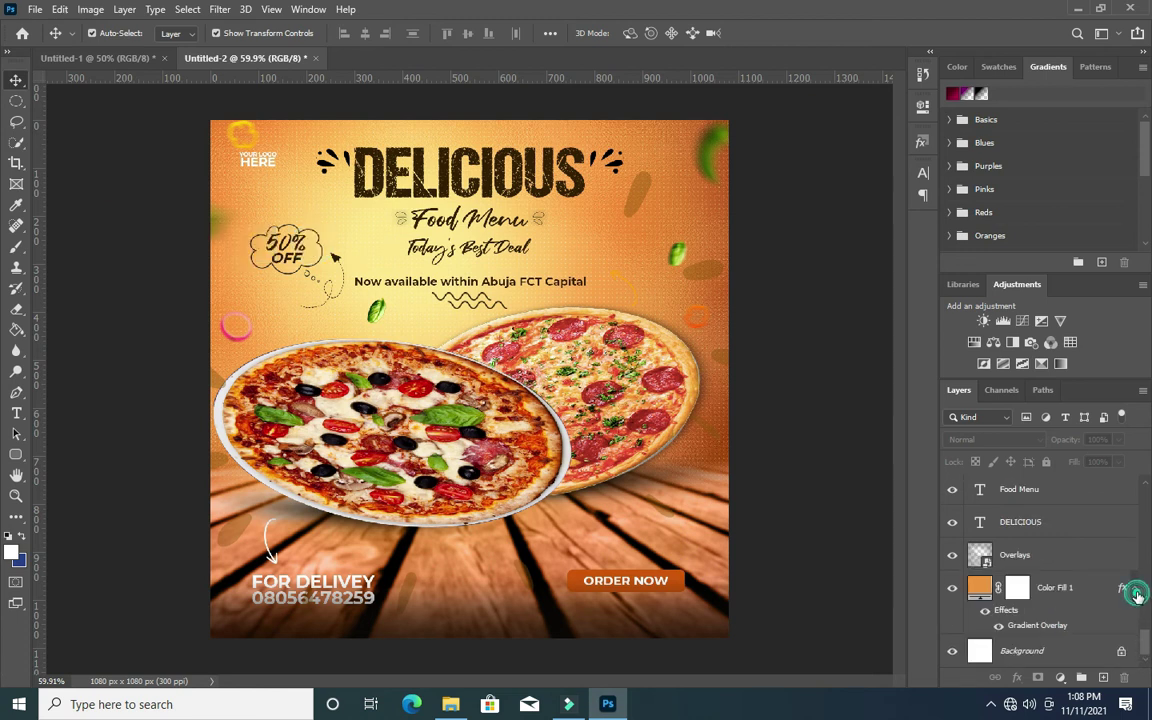
pyautogui.scroll(1, 1033, 531)
pyautogui.scroll(3, 1033, 531)
pyautogui.scroll(2, 1033, 531)
pyautogui.scroll(1, 1033, 531)
pyautogui.scroll(2, 1033, 528)
pyautogui.scroll(2, 1034, 520)
pyautogui.scroll(4, 1035, 510)
pyautogui.scroll(2, 1035, 508)
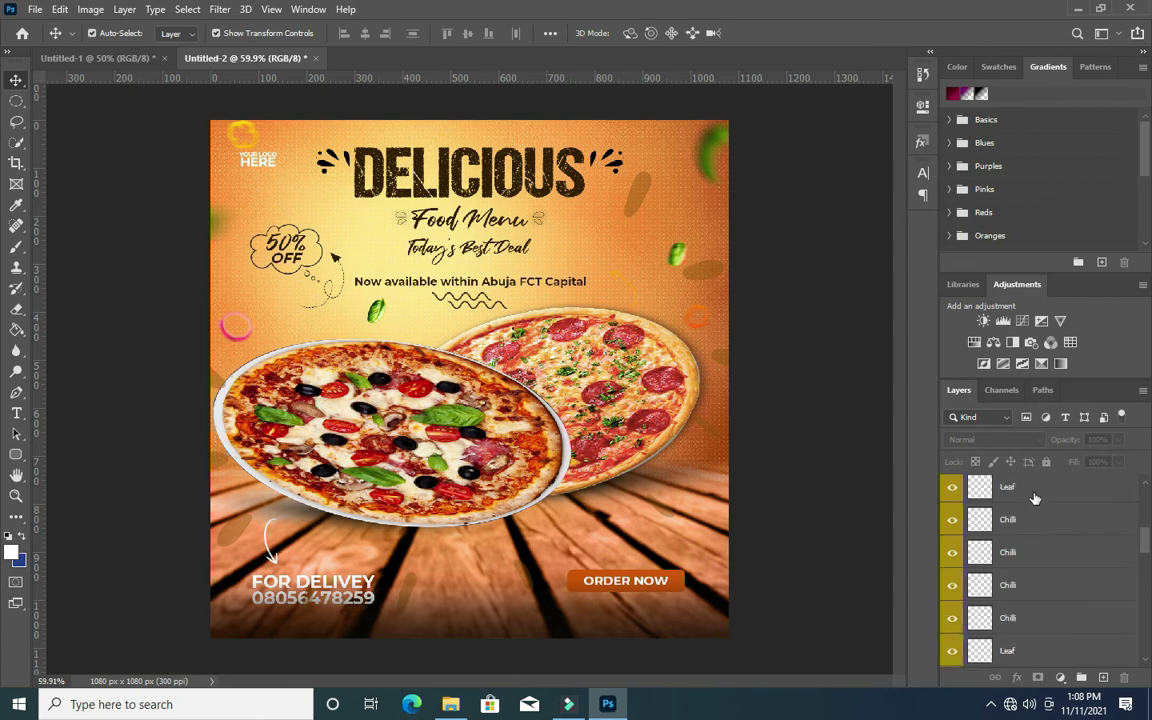
pyautogui.scroll(2, 1035, 503)
pyautogui.scroll(2, 1035, 498)
pyautogui.scroll(2, 1035, 493)
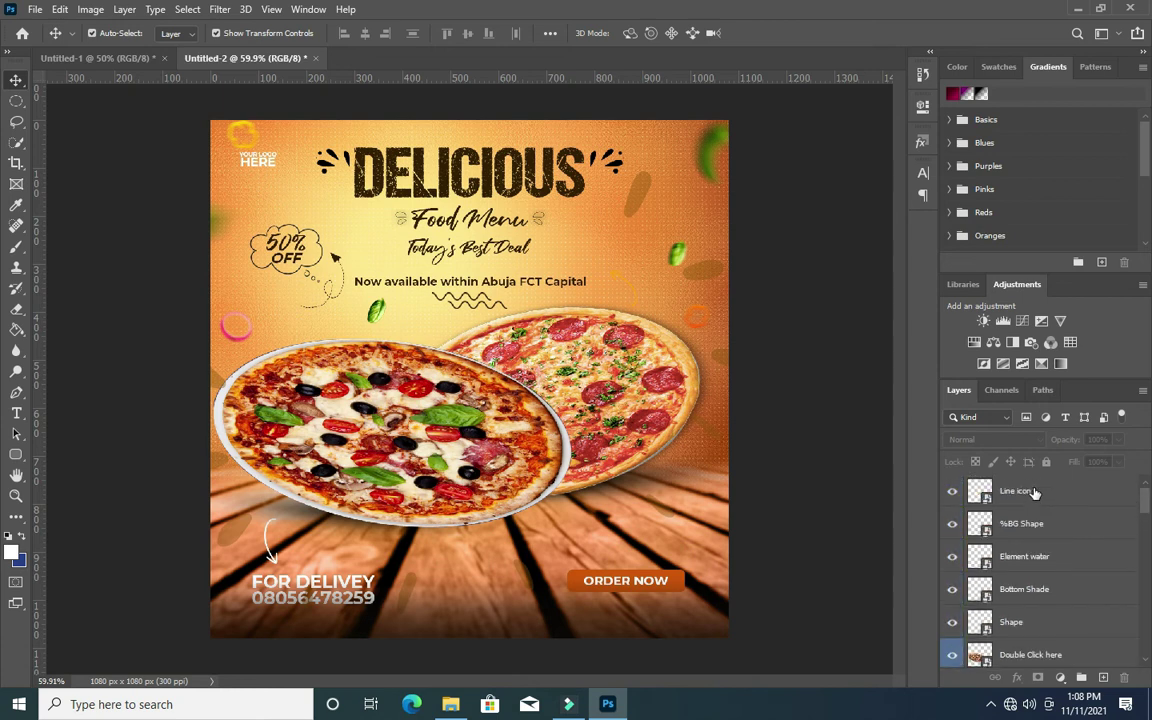
pyautogui.click(1033, 492)
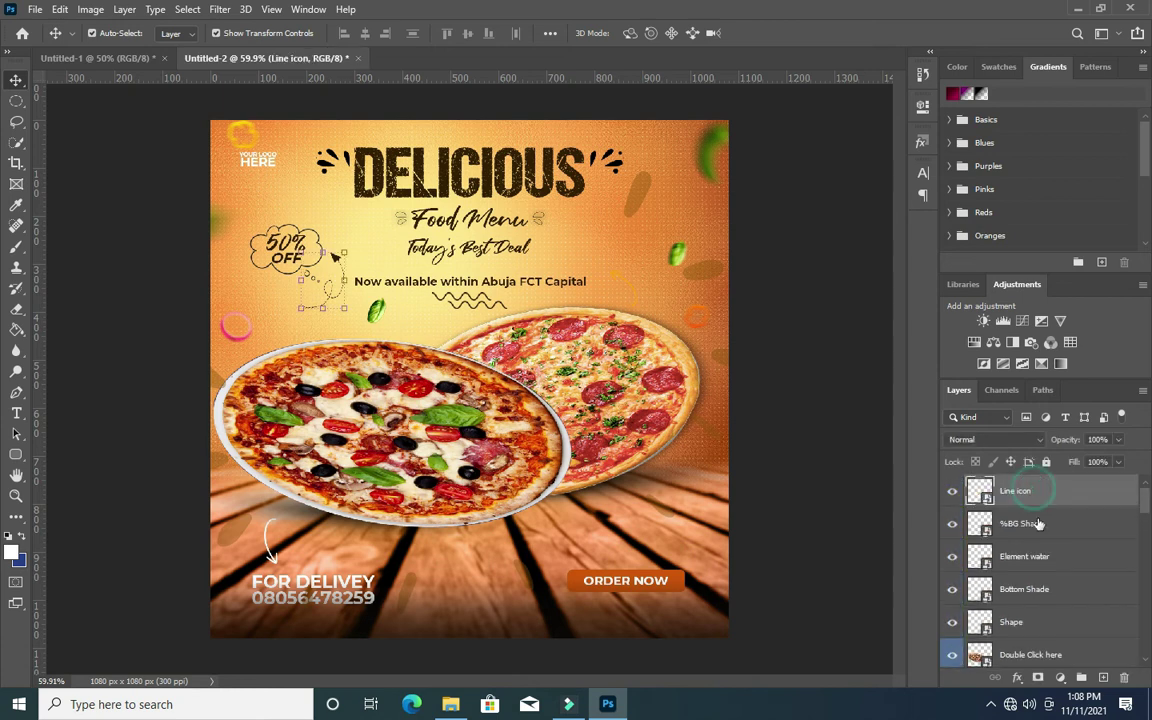
pyautogui.keyDown('shift'); pyautogui.click(1040, 624); pyautogui.keyUp('shift')
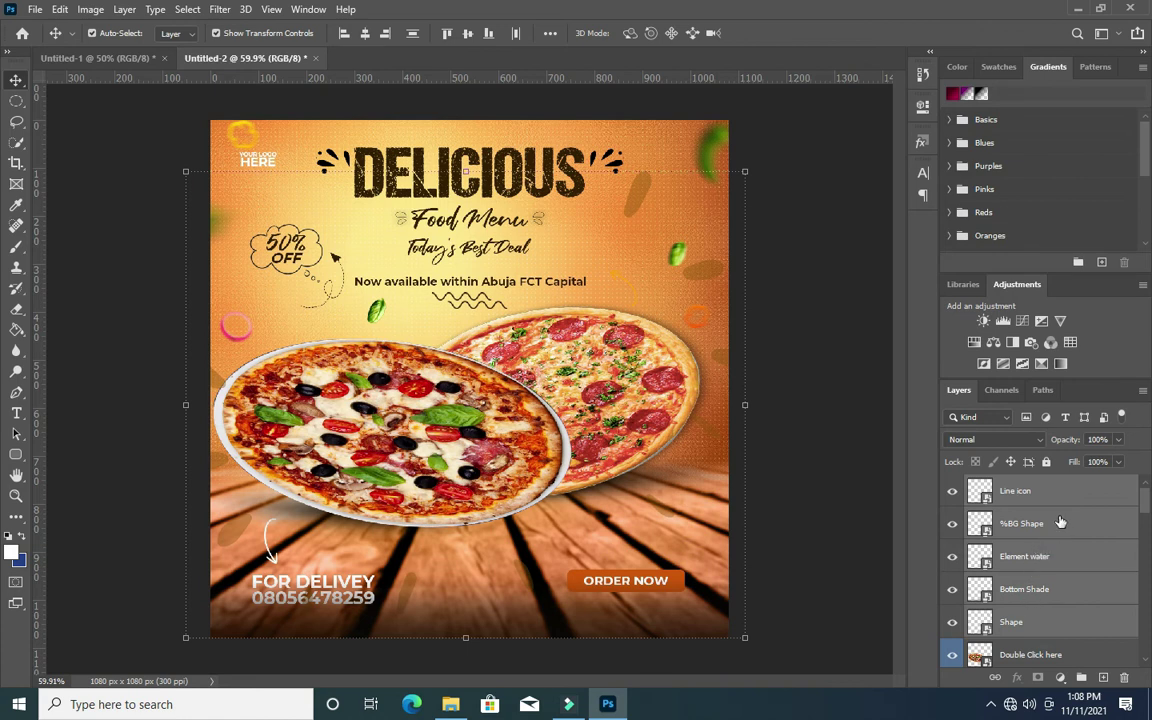
pyautogui.hotkey('ctrl', 'g')
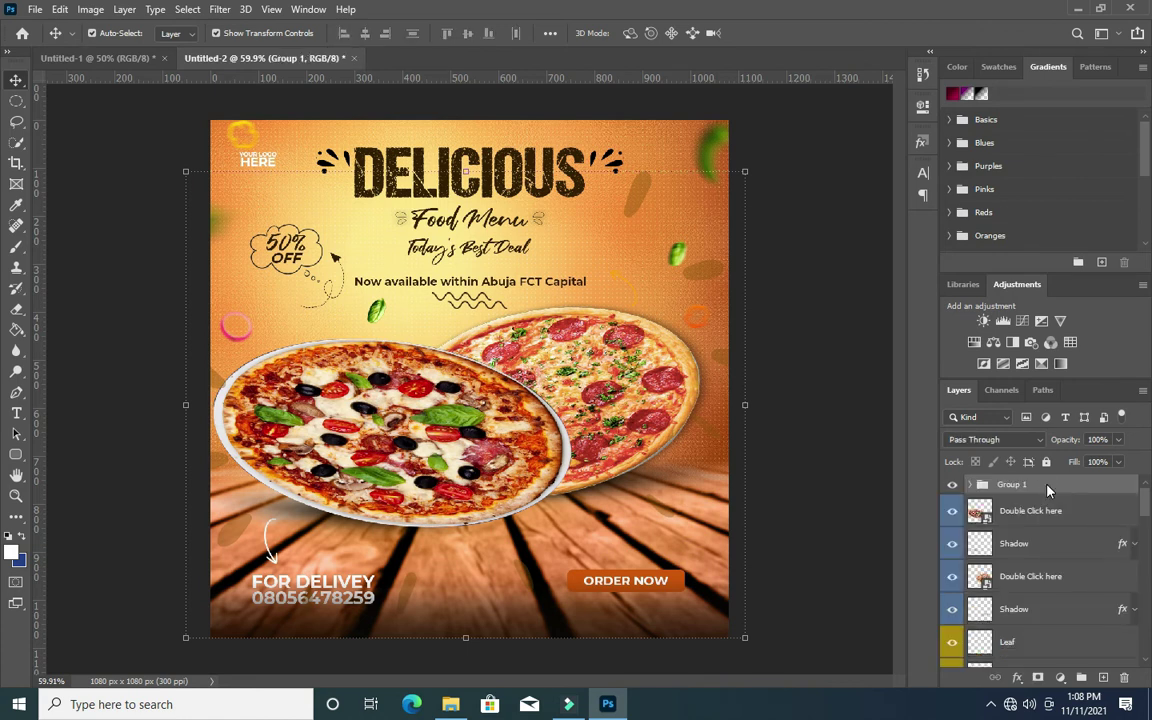
# Step: Group the 'Double Click here' pizza layer with its Shadow layers as Group 2
pyautogui.click(1035, 511)
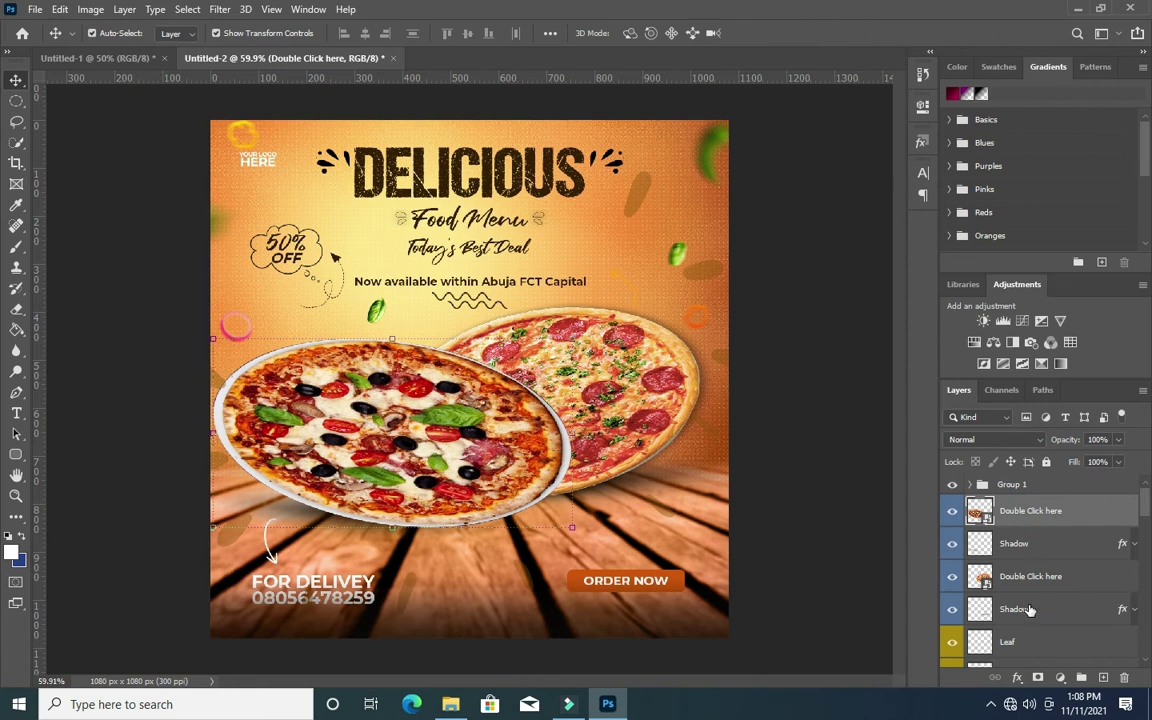
pyautogui.scroll(-2, 1035, 587)
pyautogui.scroll(-3, 1035, 587)
pyautogui.scroll(-2, 1035, 587)
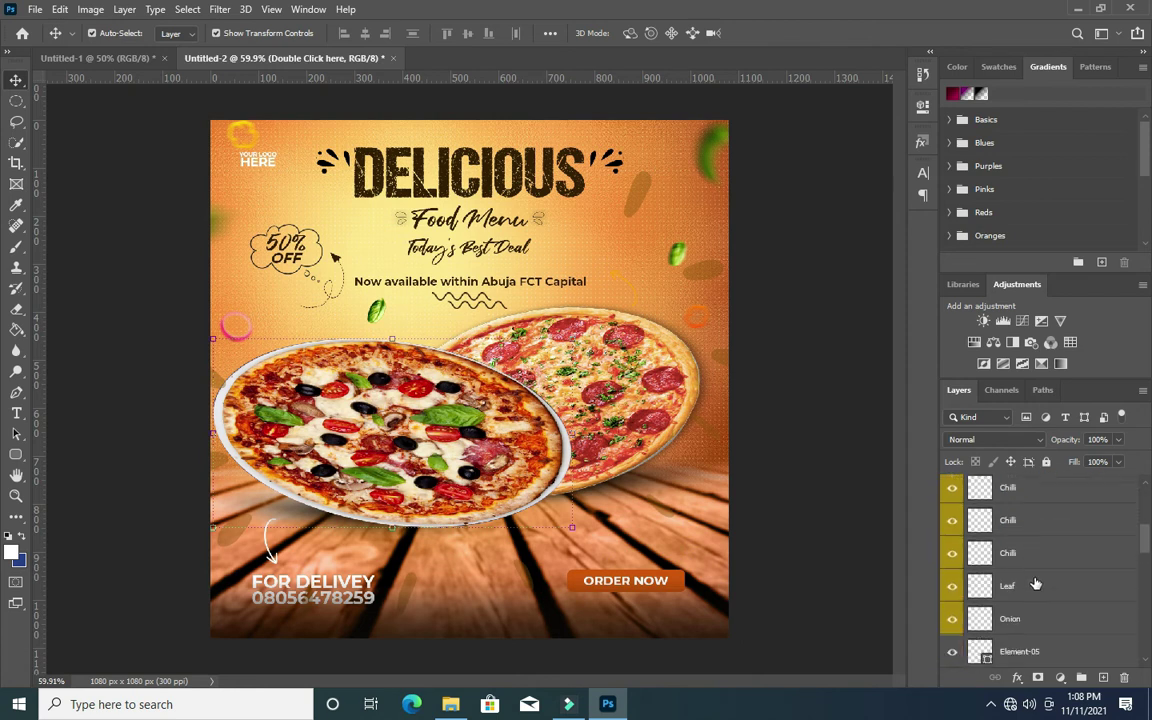
pyautogui.scroll(-2, 1035, 587)
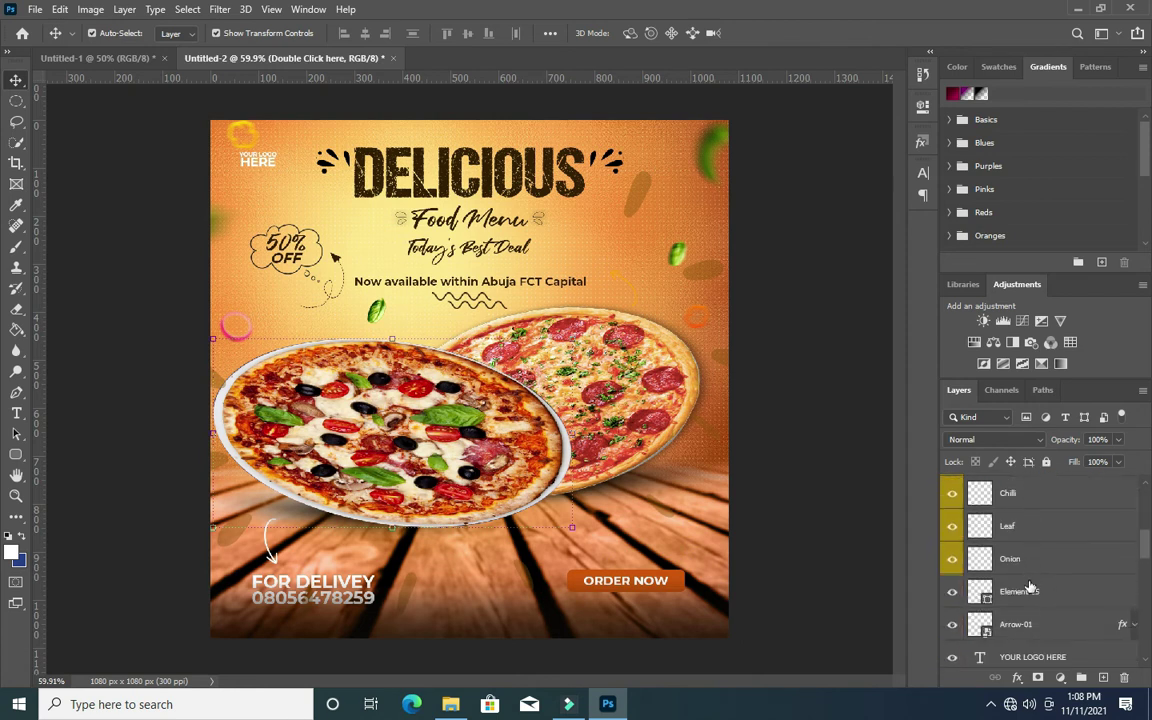
pyautogui.scroll(-1, 1037, 594)
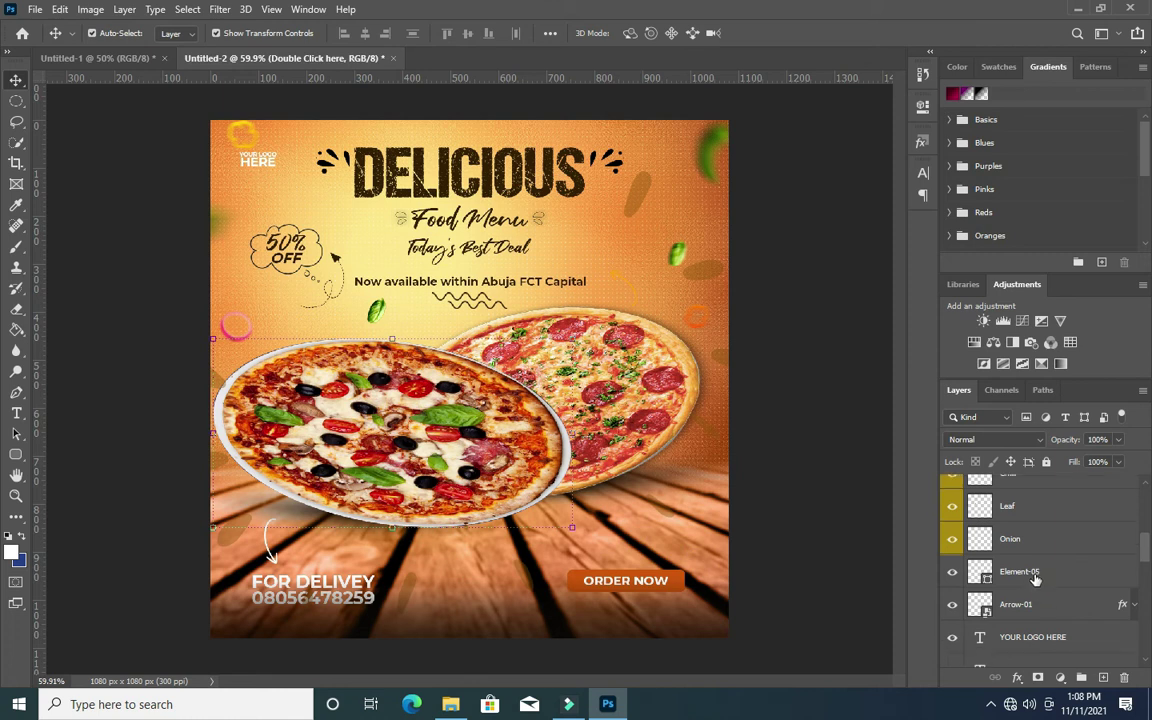
pyautogui.scroll(1, 1030, 570)
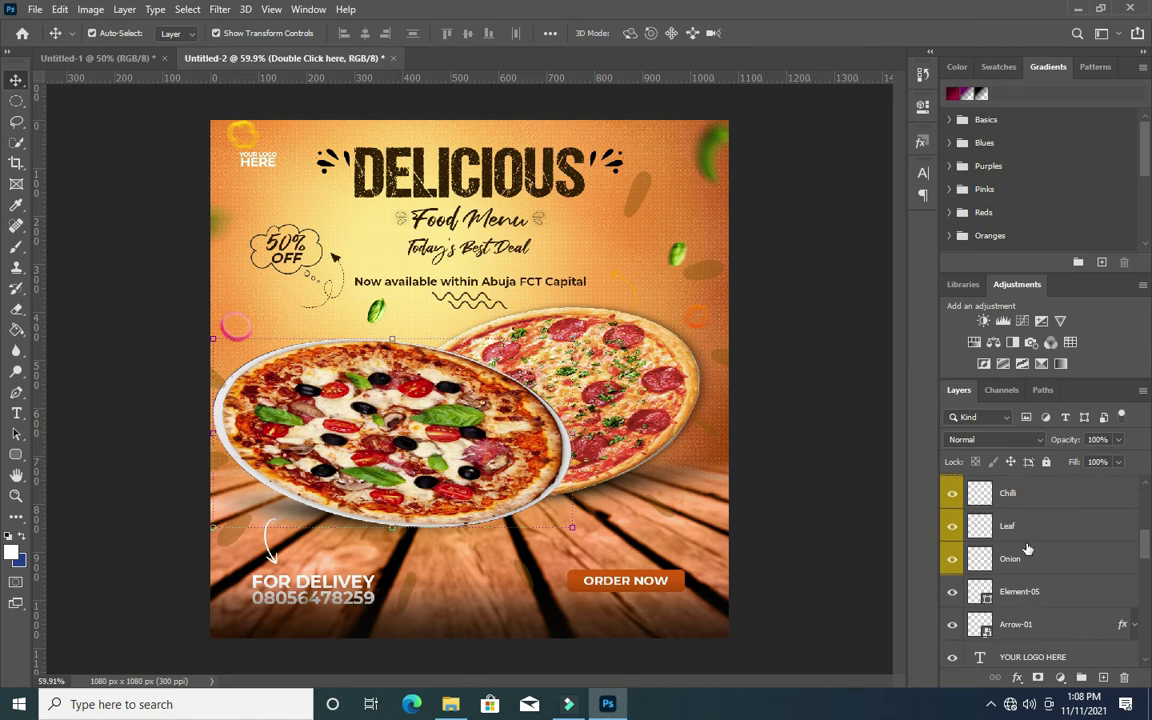
pyautogui.scroll(1, 1027, 549)
pyautogui.scroll(1, 1027, 545)
pyautogui.scroll(1, 1027, 542)
pyautogui.scroll(2, 1027, 540)
pyautogui.scroll(1, 1027, 539)
pyautogui.scroll(1, 1027, 537)
pyautogui.scroll(1, 1022, 514)
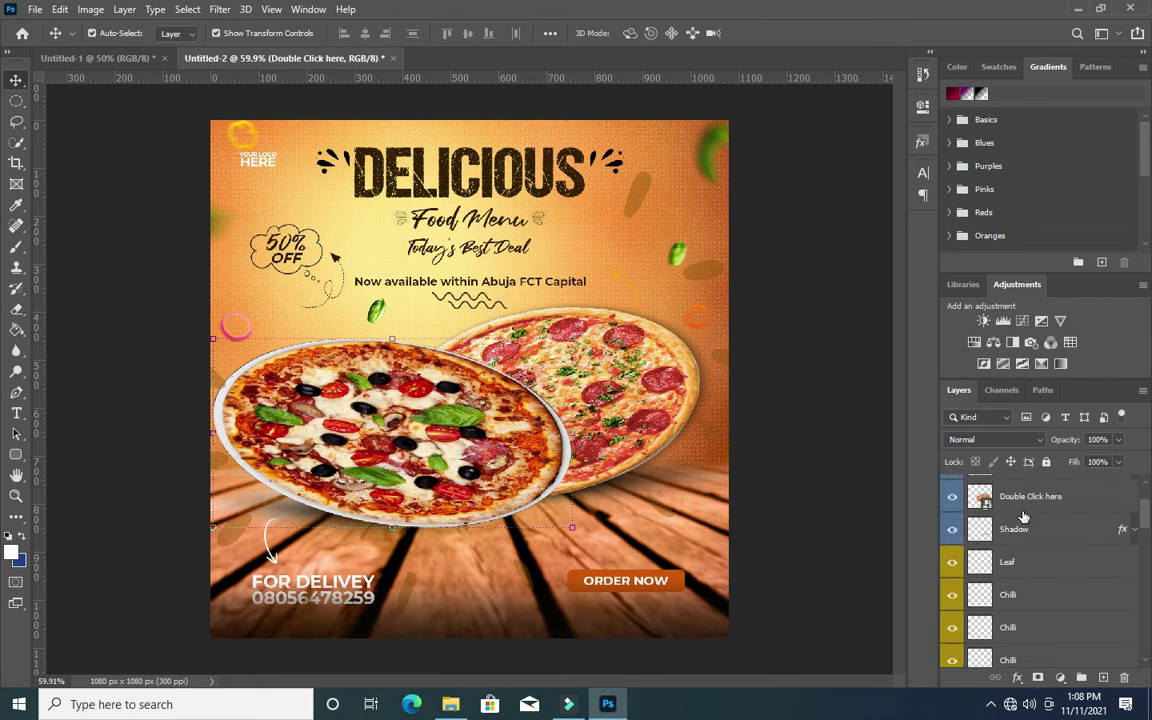
pyautogui.scroll(2, 1023, 516)
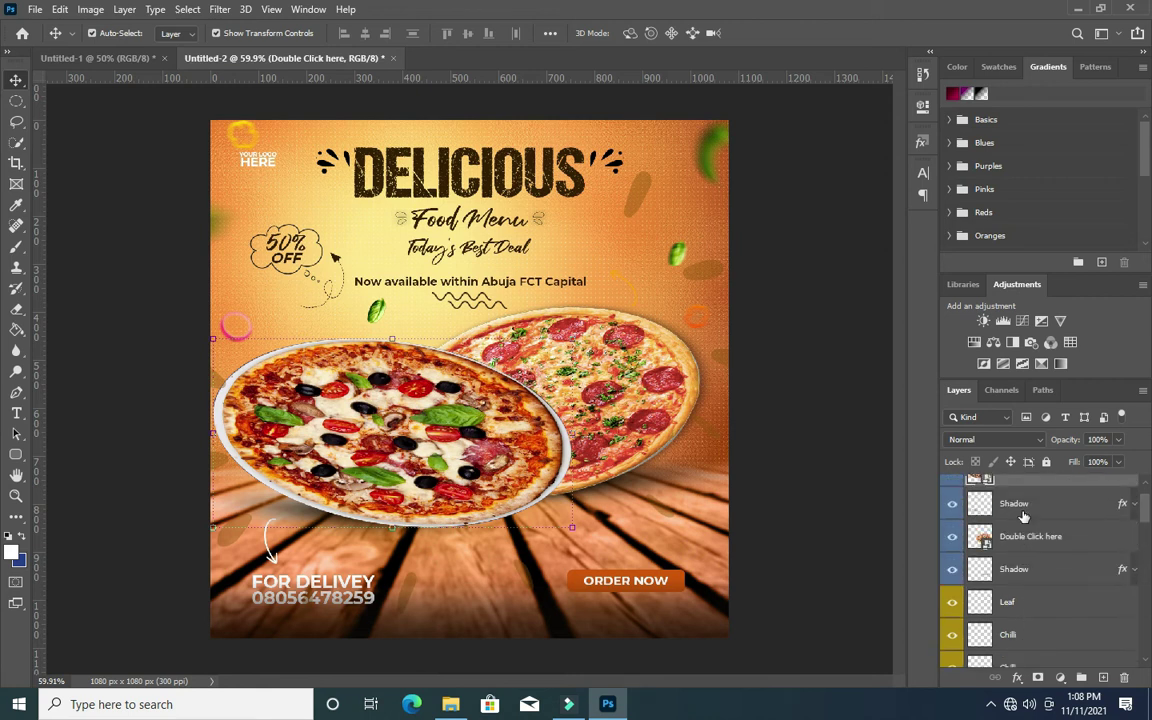
pyautogui.keyDown('shift'); pyautogui.click(1034, 572); pyautogui.keyUp('shift')
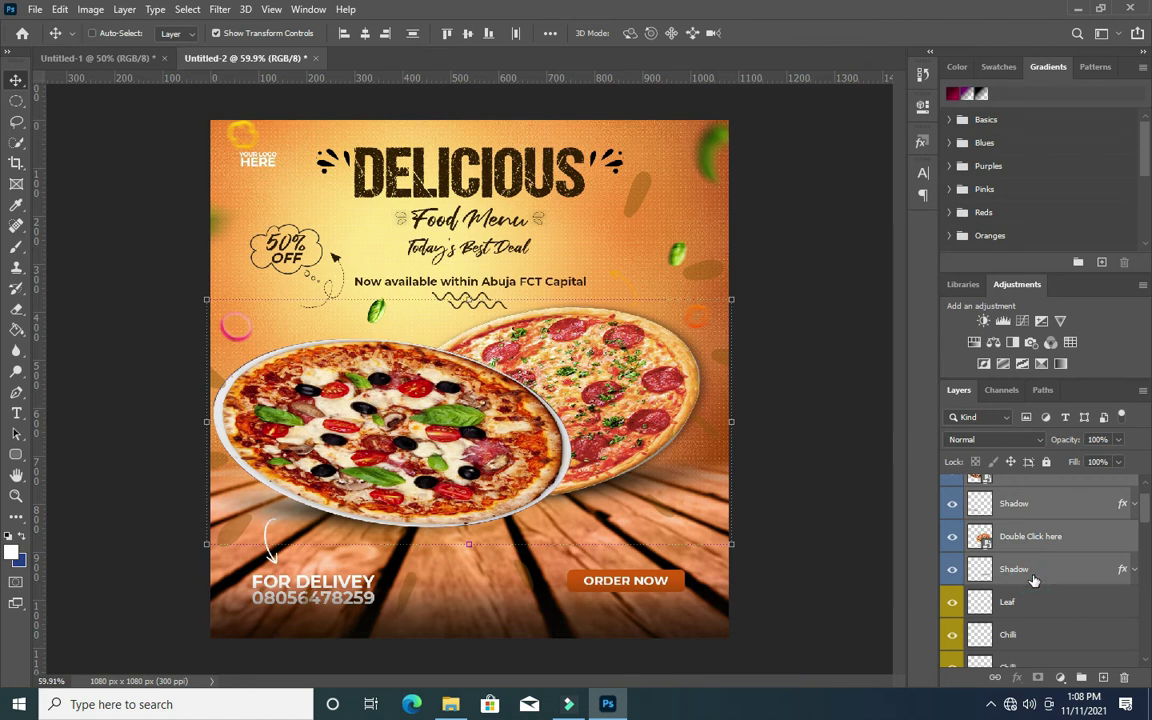
pyautogui.hotkey('ctrl', 'g')
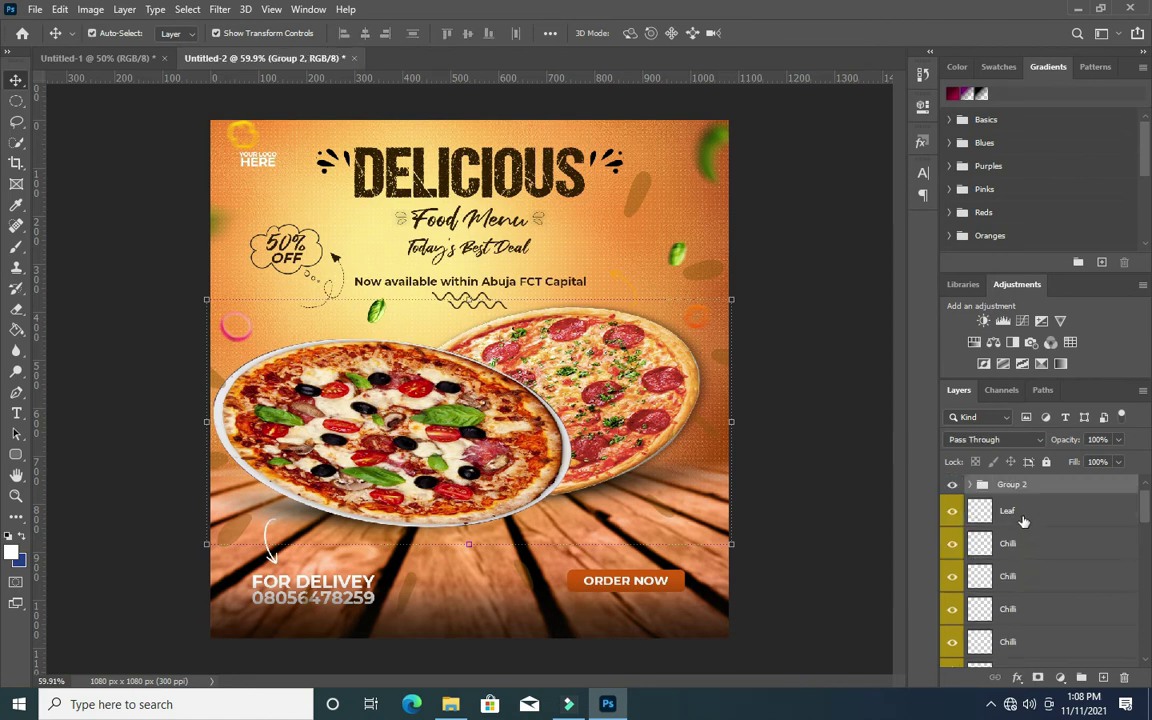
pyautogui.click(1018, 513)
# Step: Group the Chilli, Leaf and Onion garnish layers
pyautogui.scroll(-5, 1037, 540)
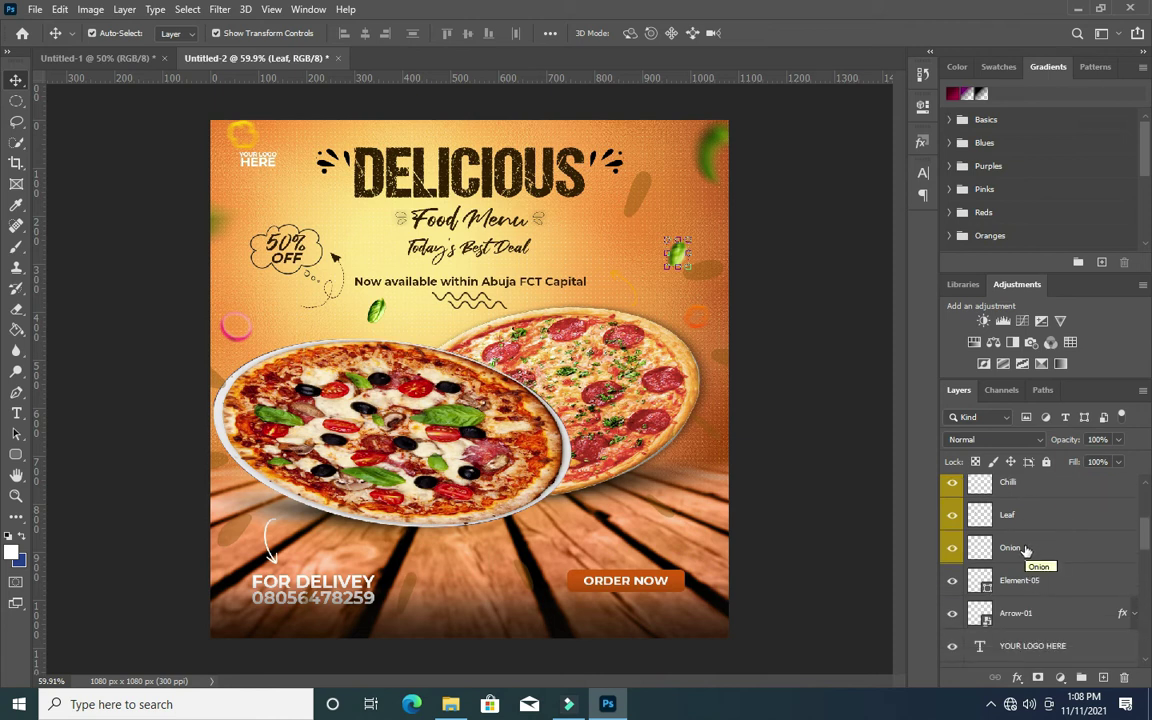
pyautogui.keyDown('shift'); pyautogui.click(1025, 550); pyautogui.keyUp('shift')
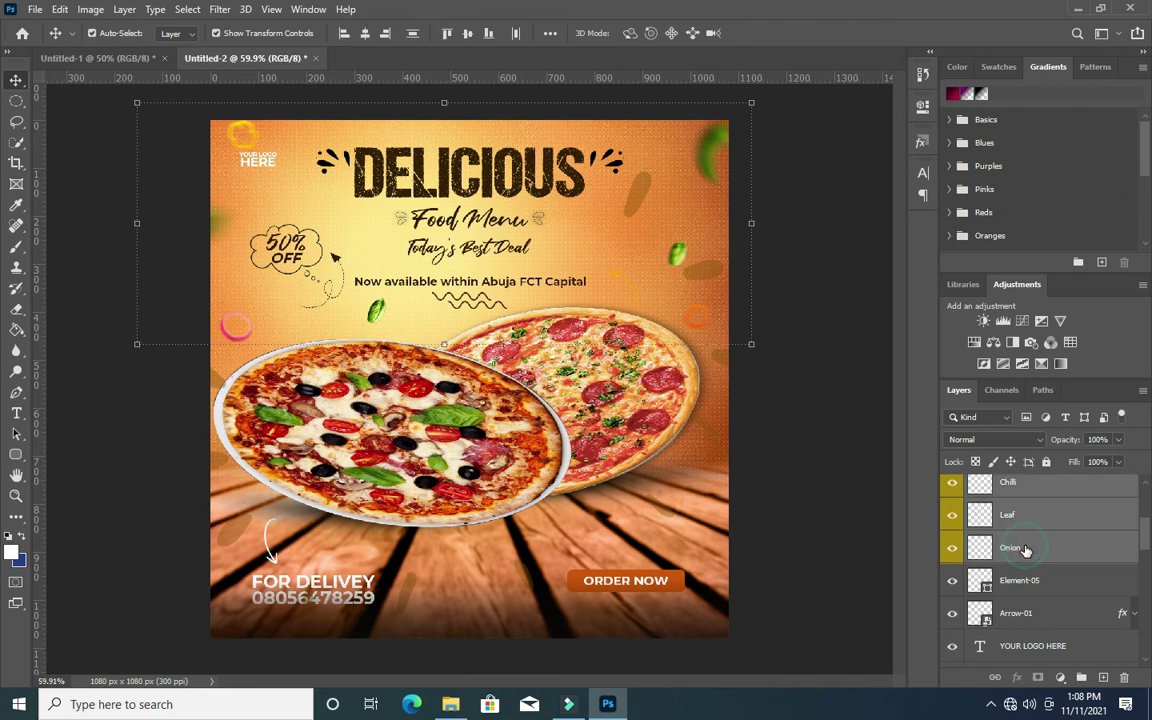
pyautogui.hotkey('ctrl', 'g')
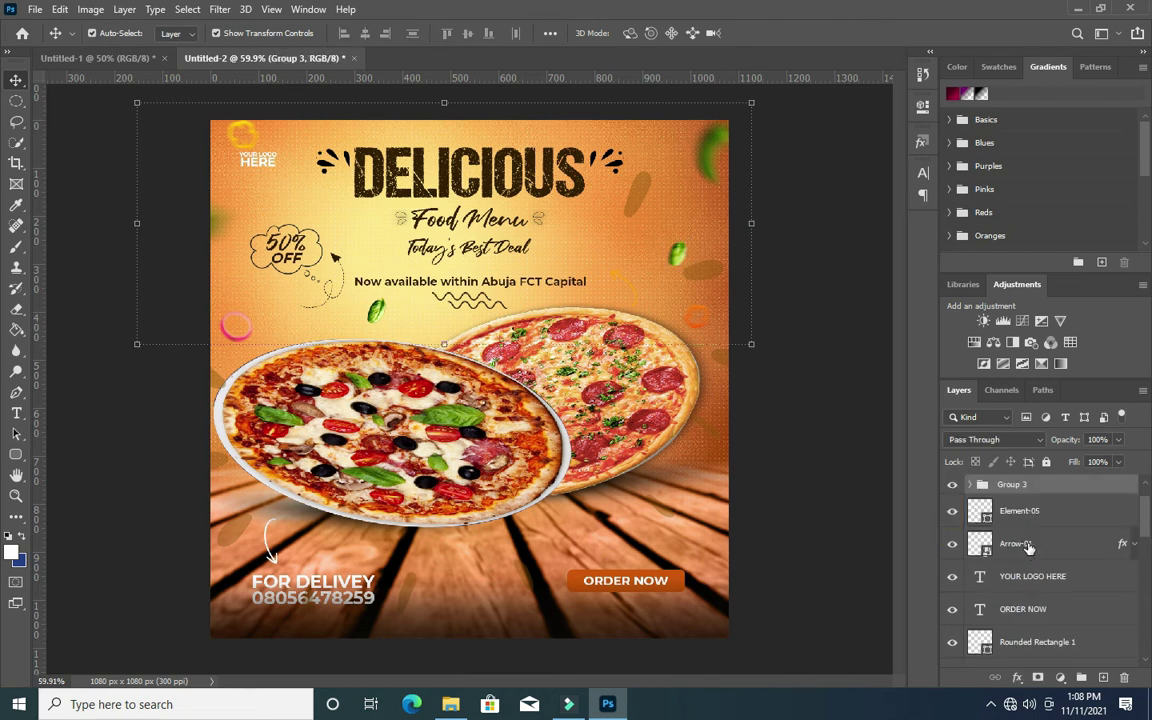
# Step: Group the layers from YOUR LOGO HERE down to FOR DELIVEY
pyautogui.scroll(1, 1040, 530)
pyautogui.scroll(1, 1038, 515)
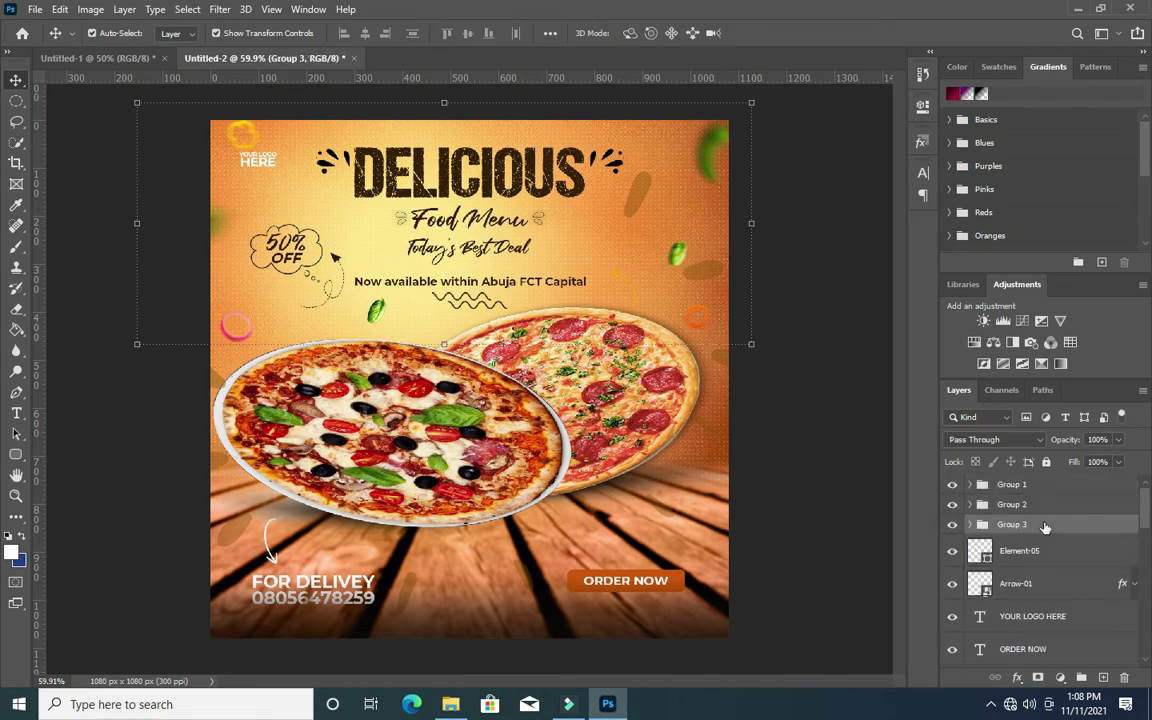
pyautogui.scroll(-1, 1045, 591)
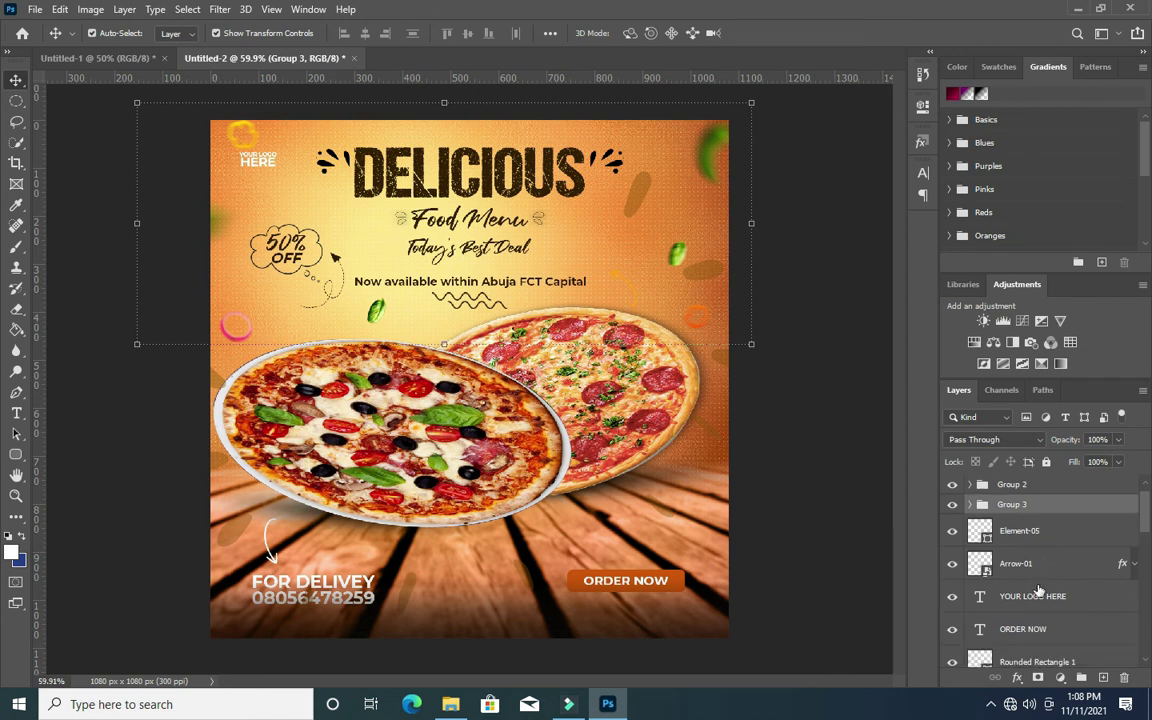
pyautogui.click(1038, 595)
pyautogui.scroll(-3, 1045, 605)
pyautogui.scroll(-2, 1052, 610)
pyautogui.scroll(-2, 1048, 602)
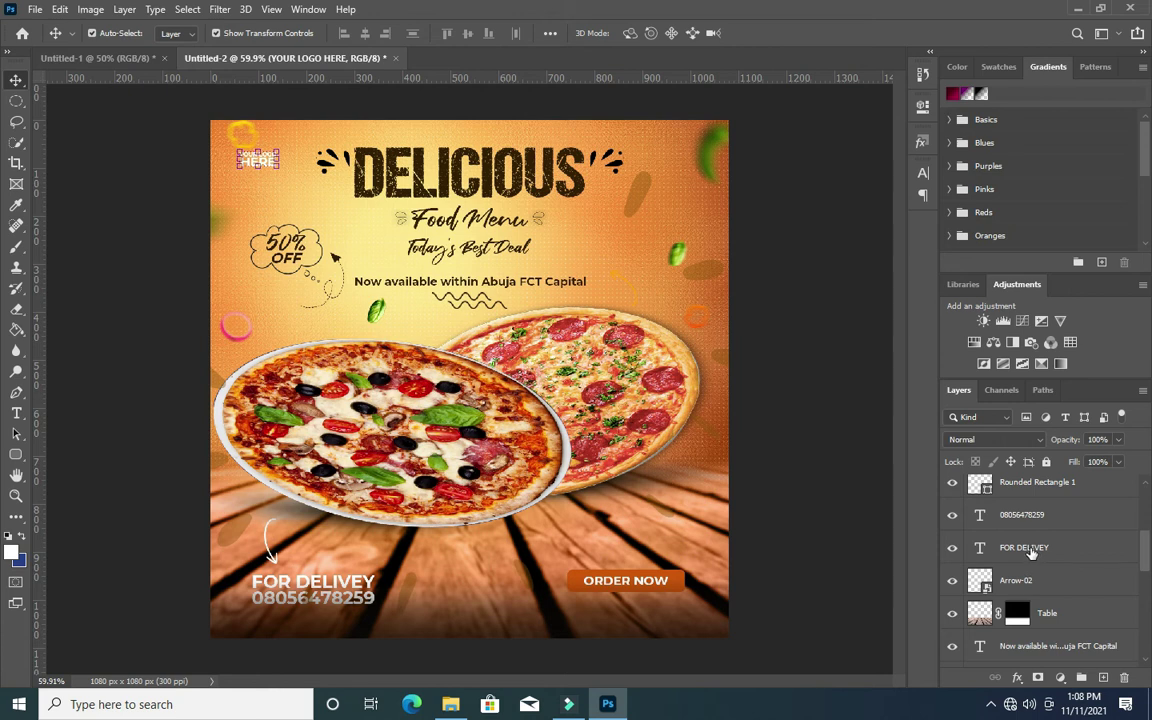
pyautogui.keyDown('shift'); pyautogui.click(1034, 550); pyautogui.keyUp('shift')
pyautogui.hotkey('ctrl', 'g')
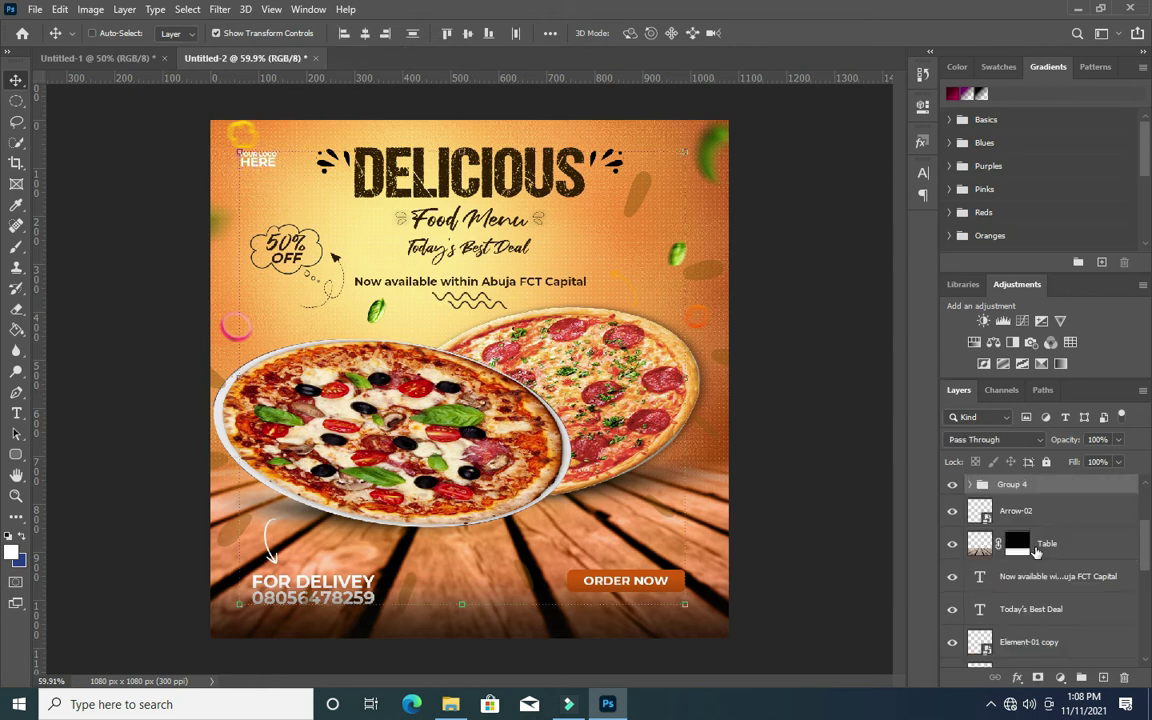
# Step: Group the layers from Arrow-02 down to Element-2 as the decorative group
pyautogui.click(1028, 512)
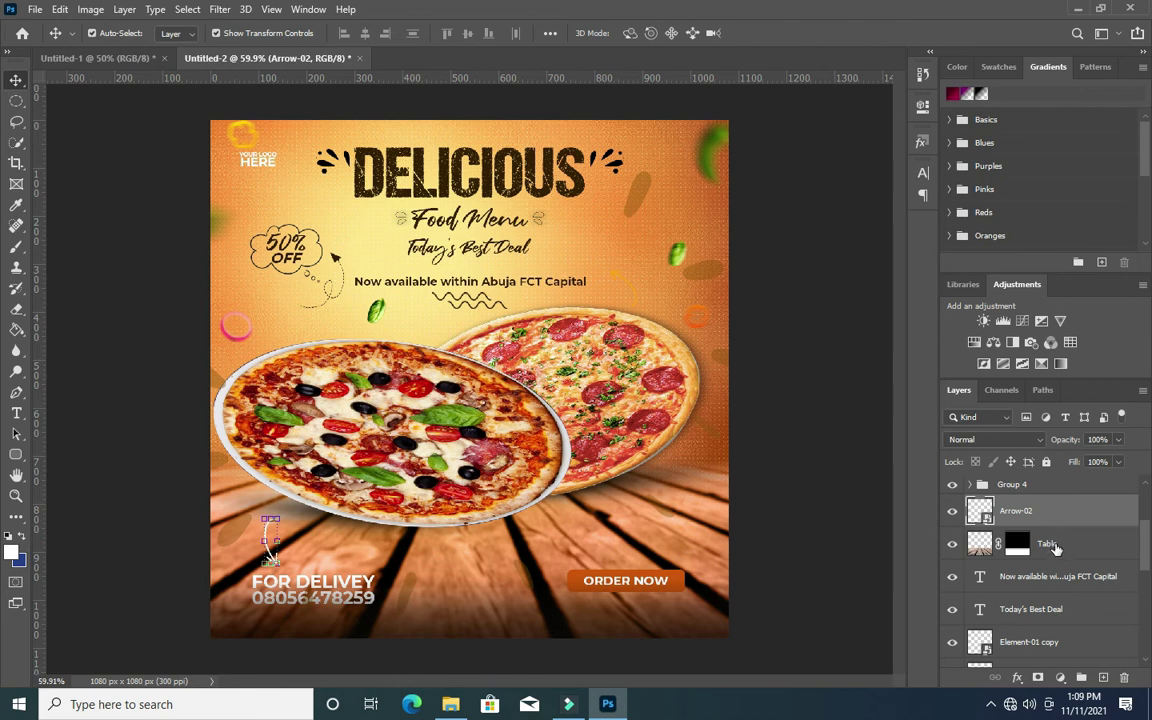
pyautogui.scroll(-1, 1055, 544)
pyautogui.scroll(-2, 1050, 552)
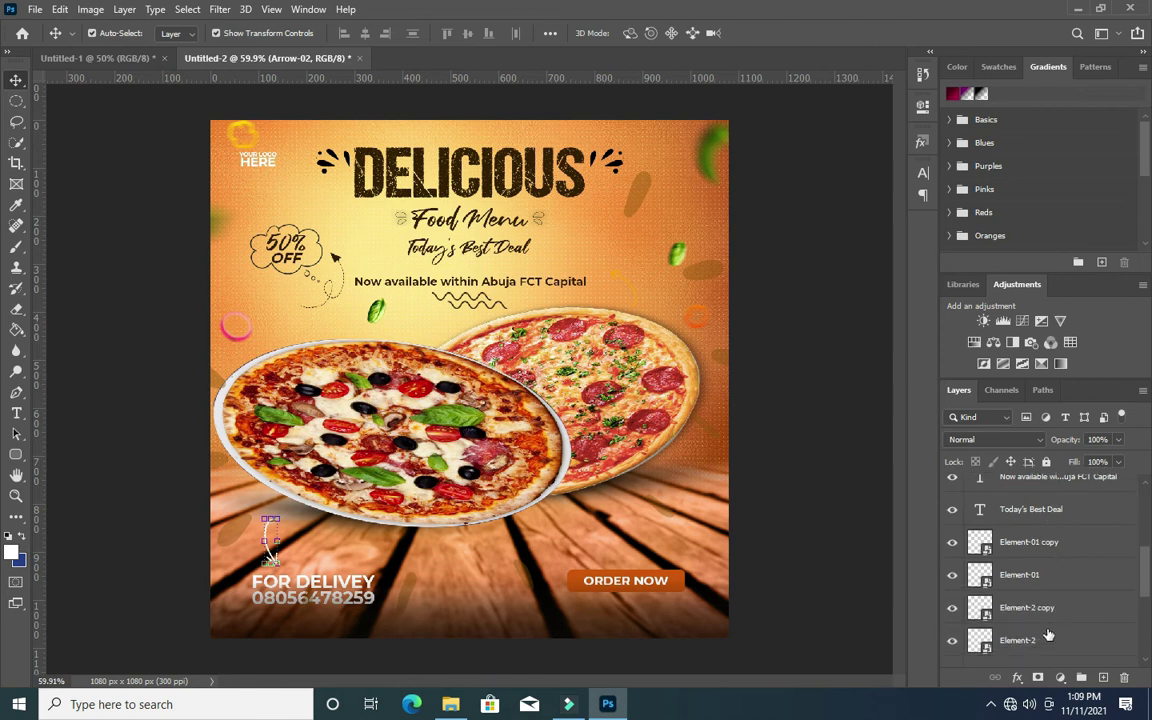
pyautogui.scroll(-1, 1048, 635)
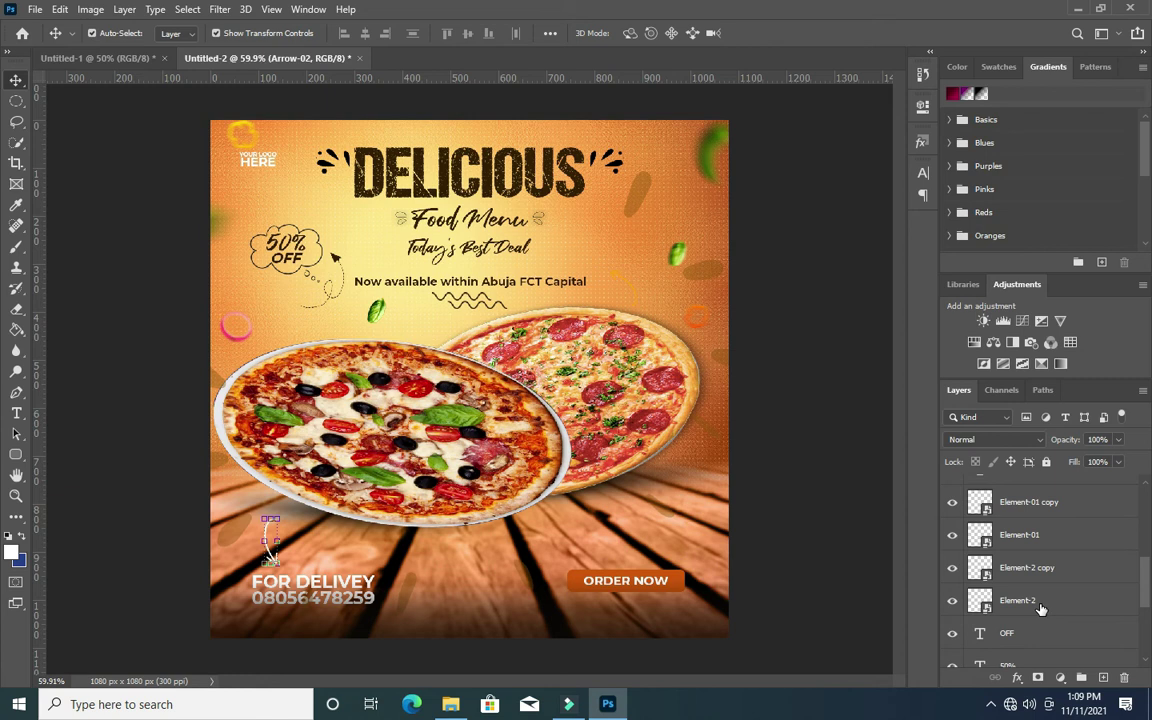
pyautogui.keyDown('shift'); pyautogui.click(1040, 604); pyautogui.keyUp('shift')
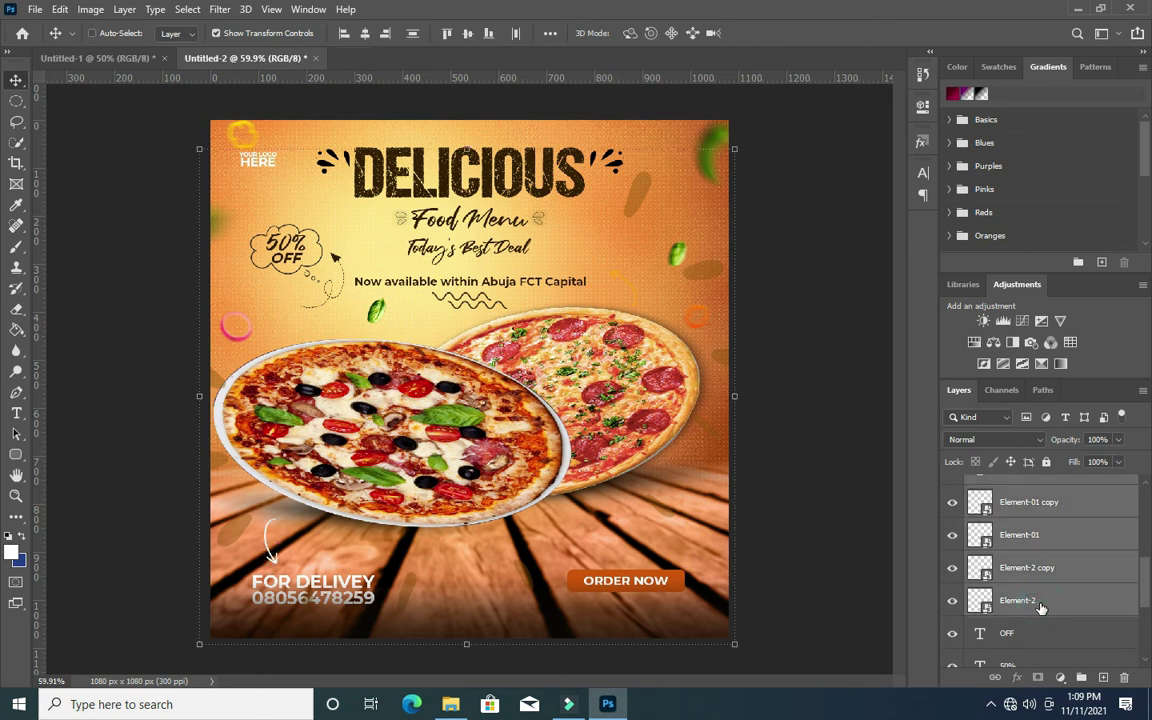
pyautogui.hotkey('ctrl', 'g')
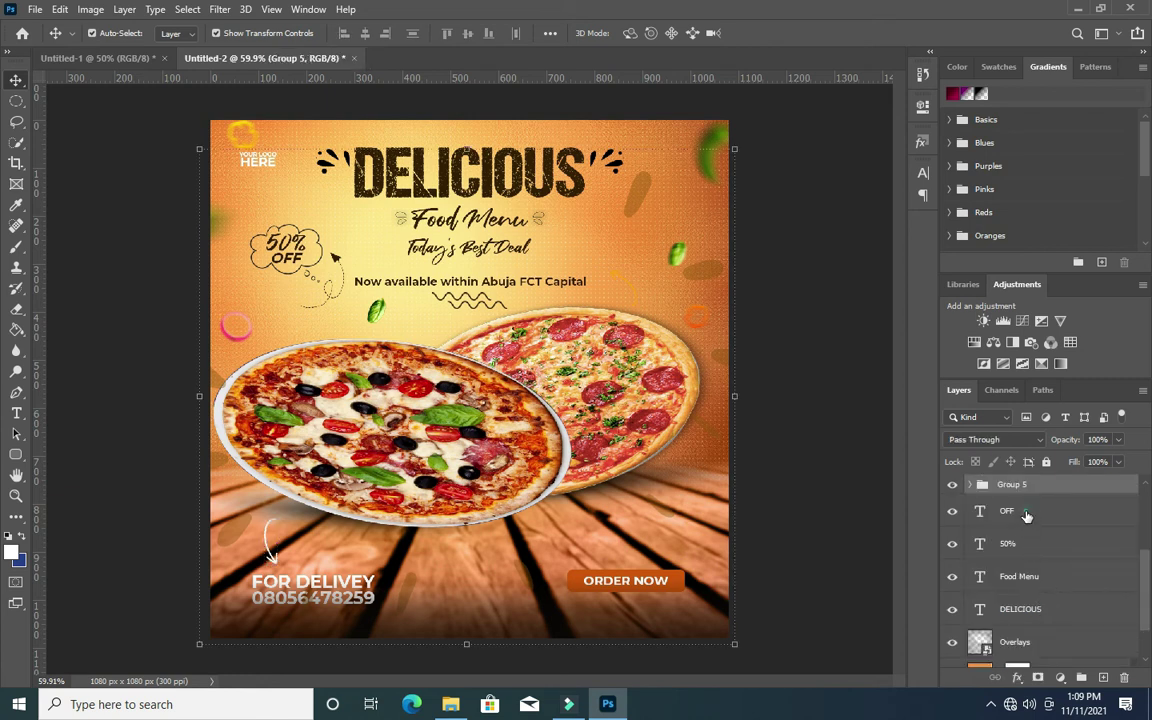
# Step: Group the OFF, 50%, Food Menu and DELICIOUS text layers
pyautogui.click(1005, 511)
pyautogui.scroll(-2, 1030, 578)
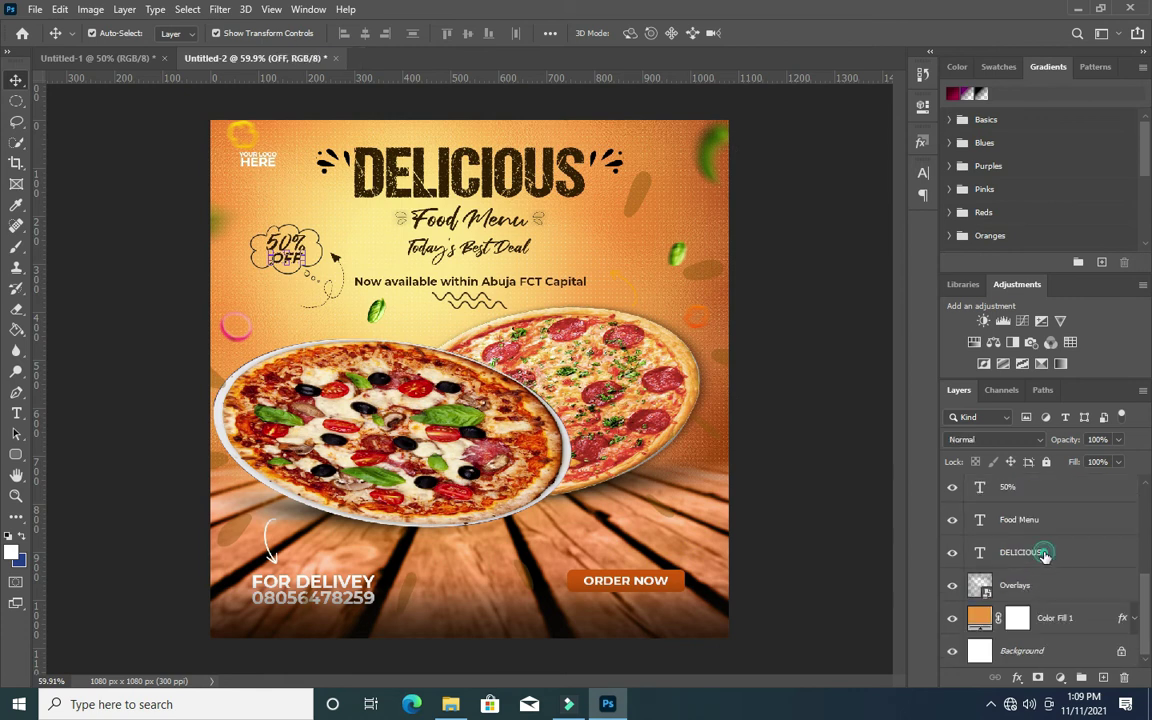
pyautogui.keyDown('shift'); pyautogui.click(1045, 556); pyautogui.keyUp('shift')
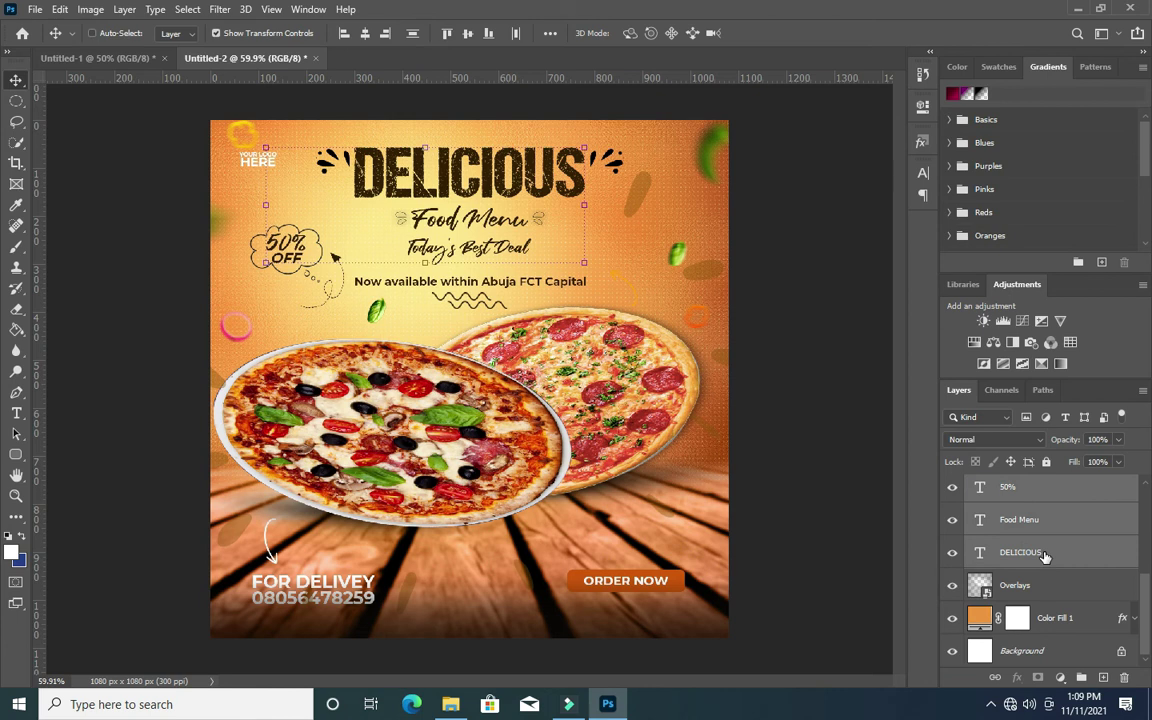
pyautogui.hotkey('ctrl', 'g')
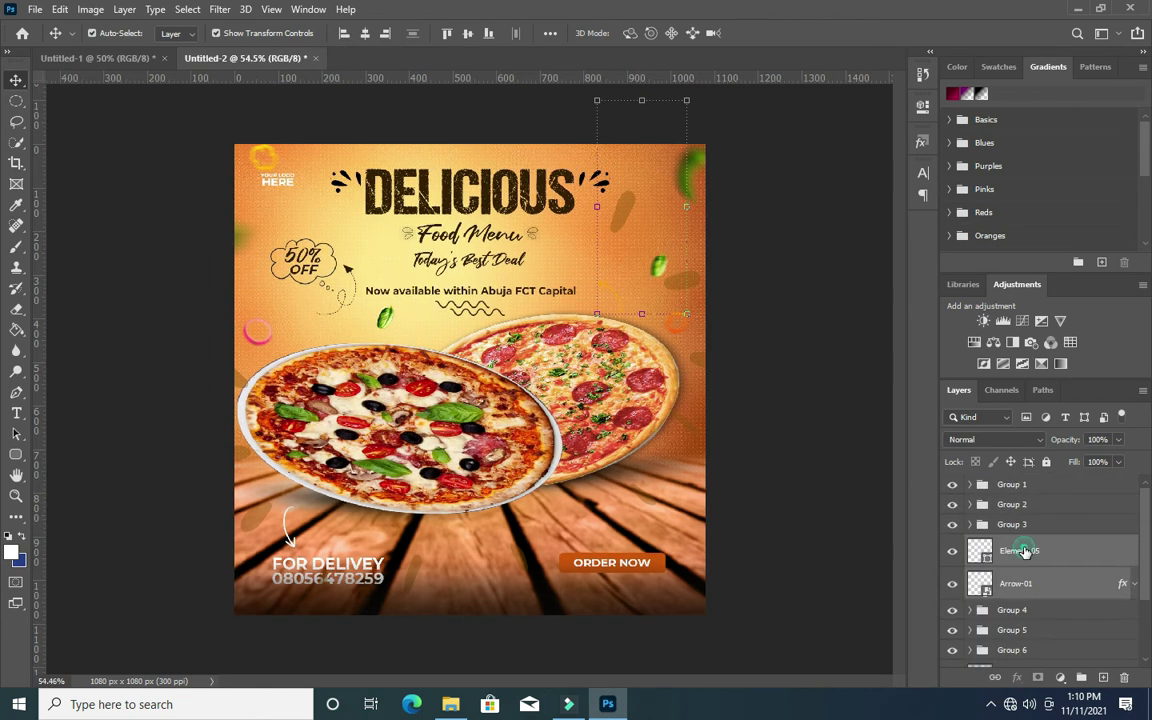
# Step: Move Element-05 up near Group 1, then group Overlays and Color Fill 1 as Group 7
pyautogui.moveTo(1025, 551); pyautogui.dragTo(1015, 486)
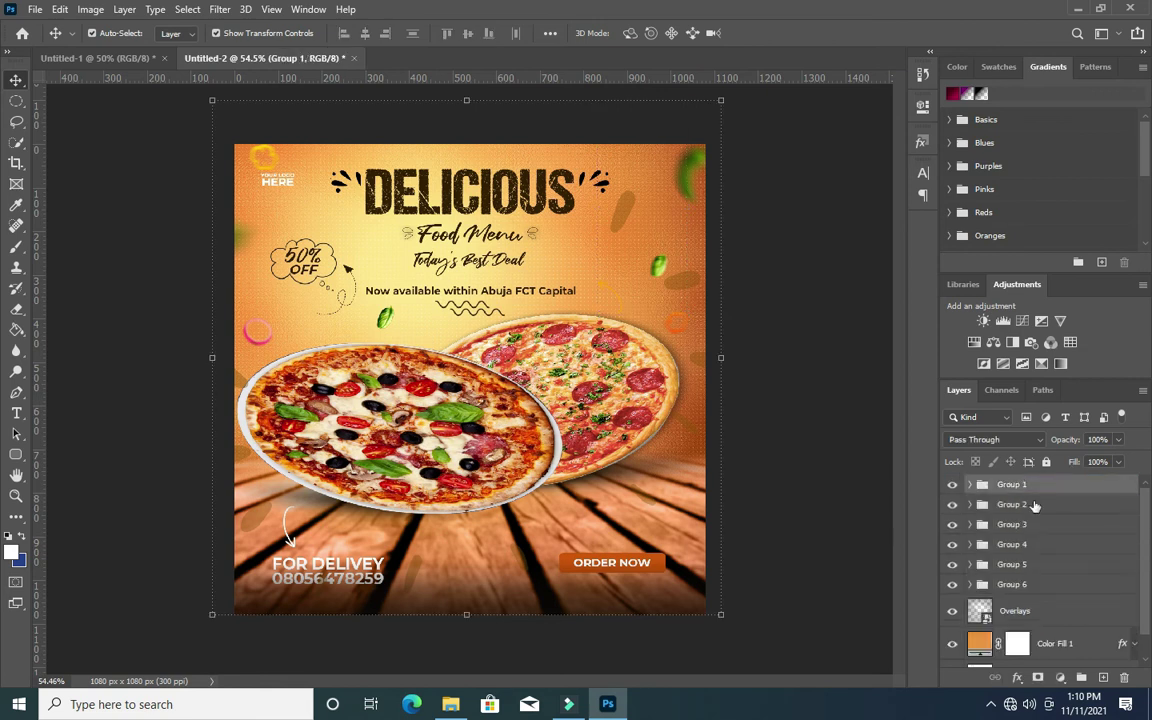
pyautogui.scroll(-1, 1020, 570)
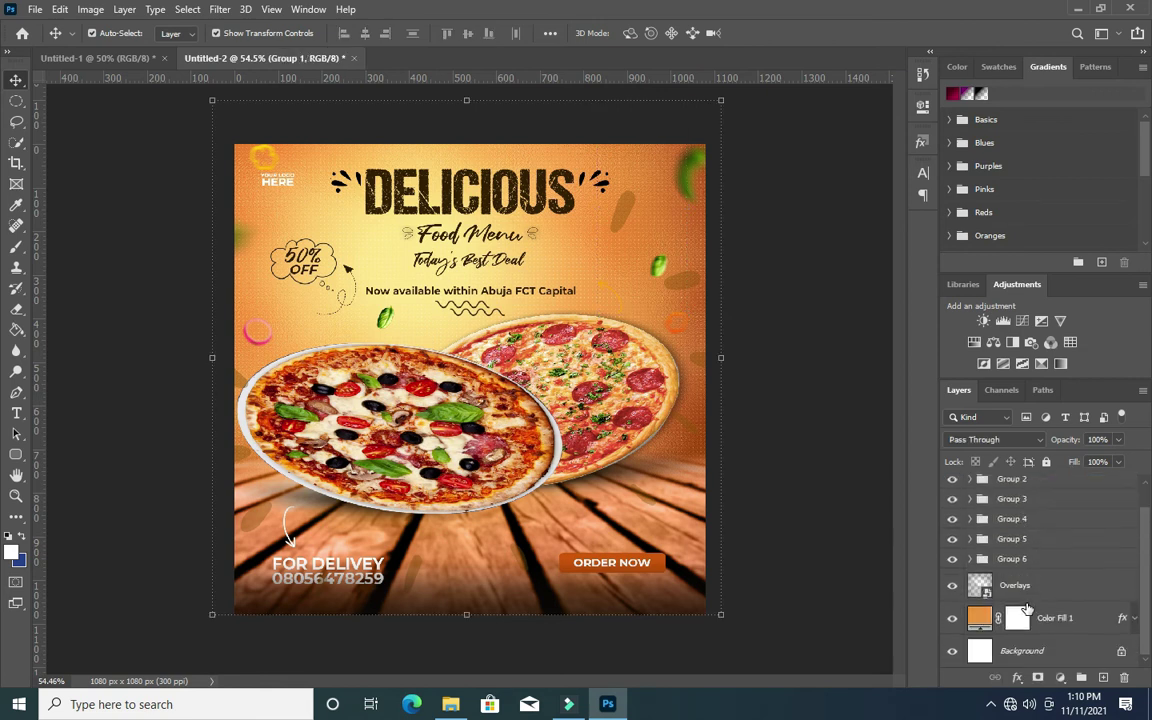
pyautogui.click(1024, 588)
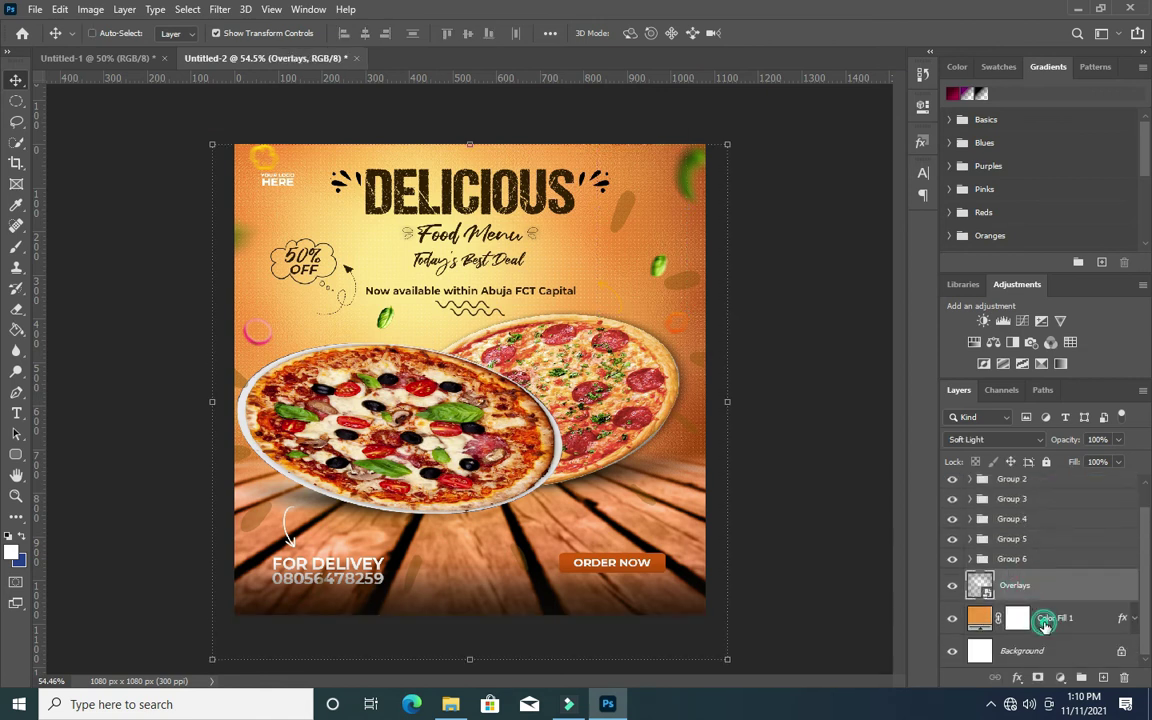
pyautogui.keyDown('shift'); pyautogui.click(1045, 620); pyautogui.keyUp('shift')
pyautogui.hotkey('ctrl', 'g')
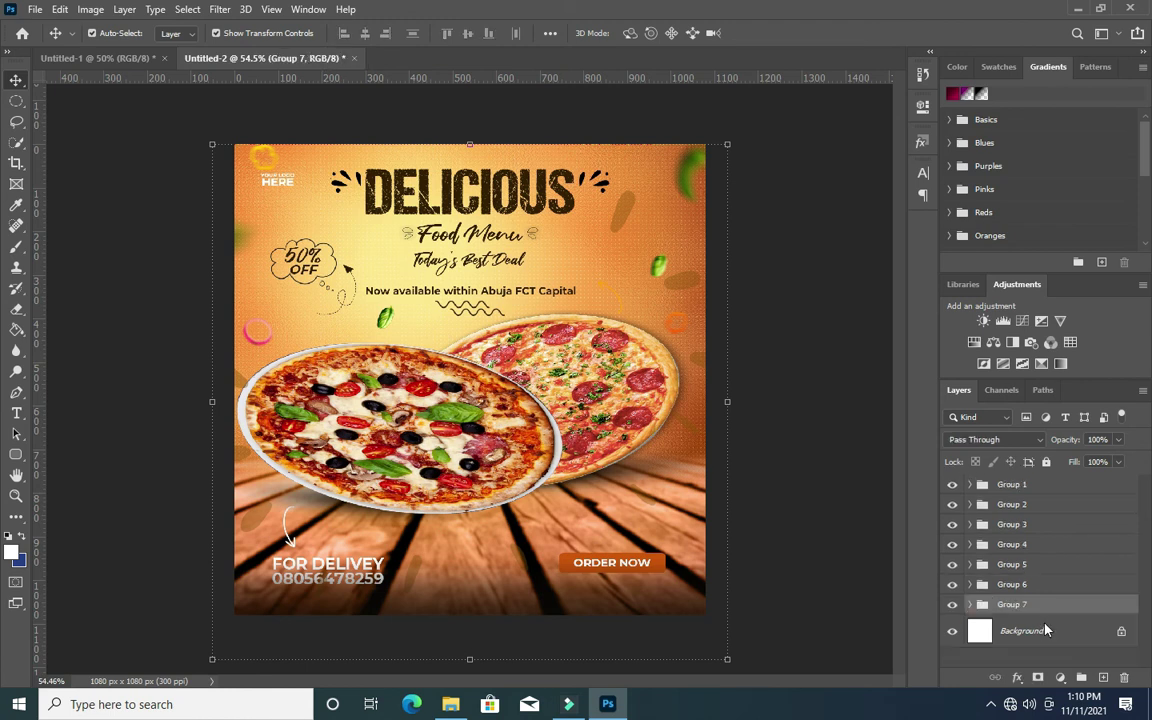
# Step: Scale the FOR DELIVEY text and phone number layer down to 78%
pyautogui.click(860, 550)
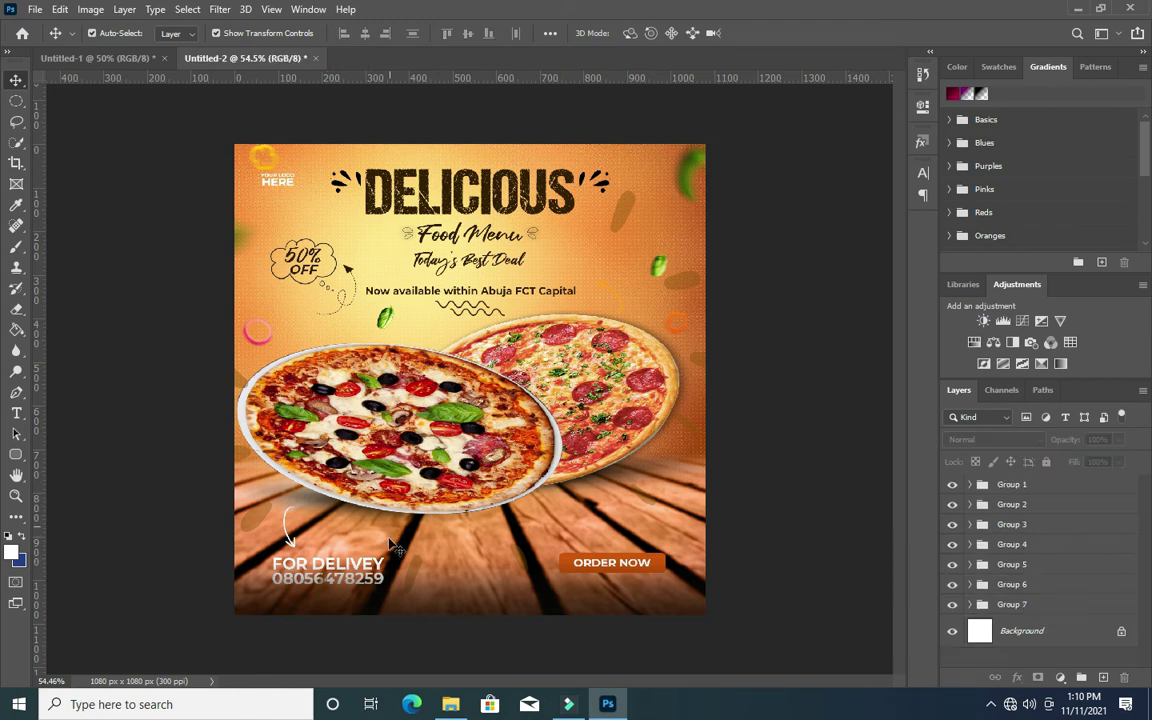
pyautogui.click(288, 570)
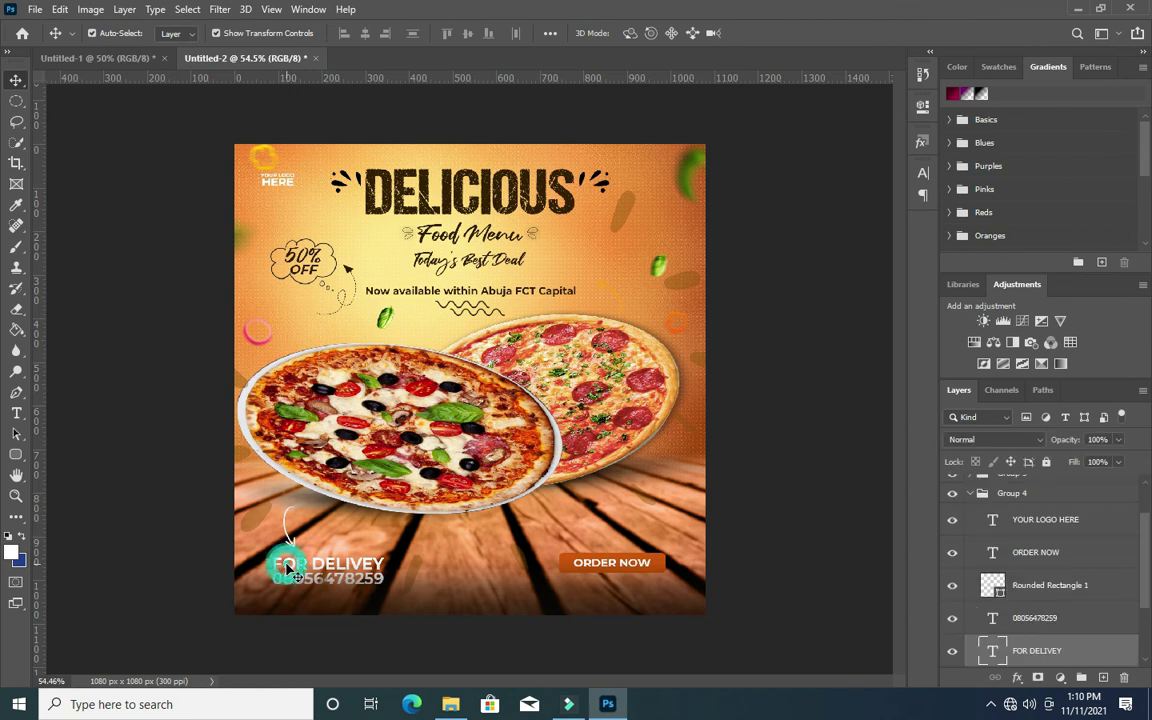
pyautogui.keyDown('shift'); pyautogui.click(1050, 617); pyautogui.keyUp('shift')
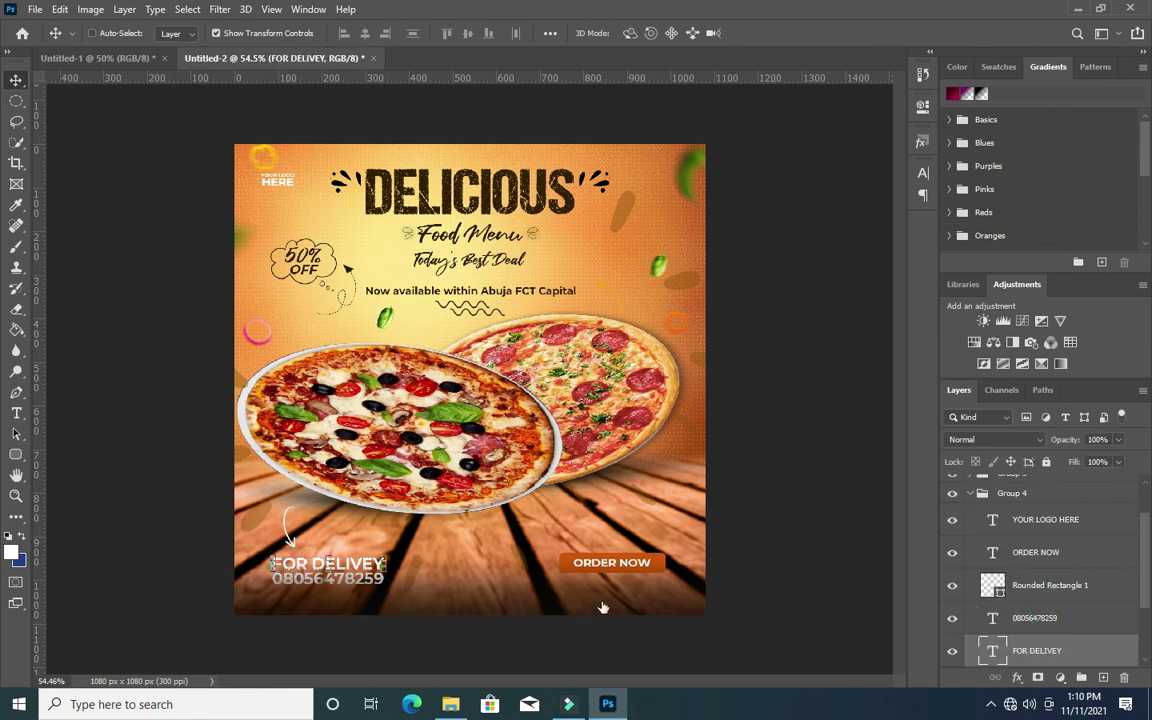
pyautogui.click(384, 586)
pyautogui.moveTo(384, 586); pyautogui.dragTo(357, 574)
pyautogui.click(789, 33)
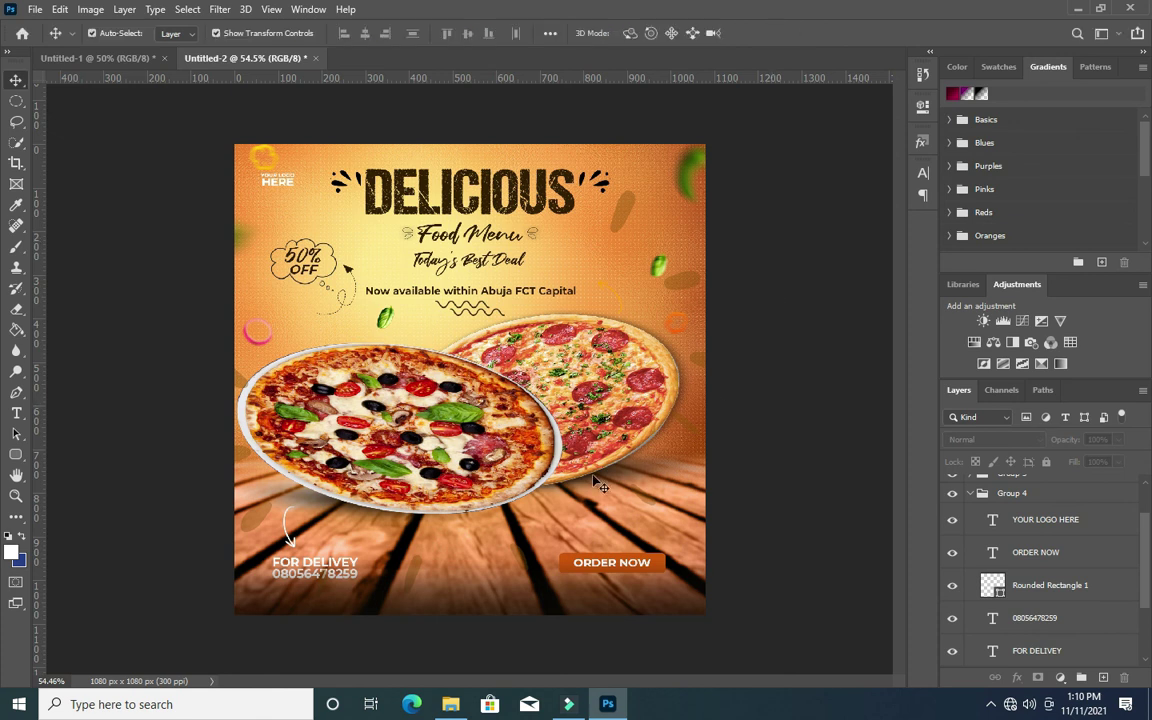
# Step: Collapse Group 4 so only Groups 1–7 show above Background
pyautogui.scroll(-1, 689, 300)
pyautogui.scroll(1, 255, 300)
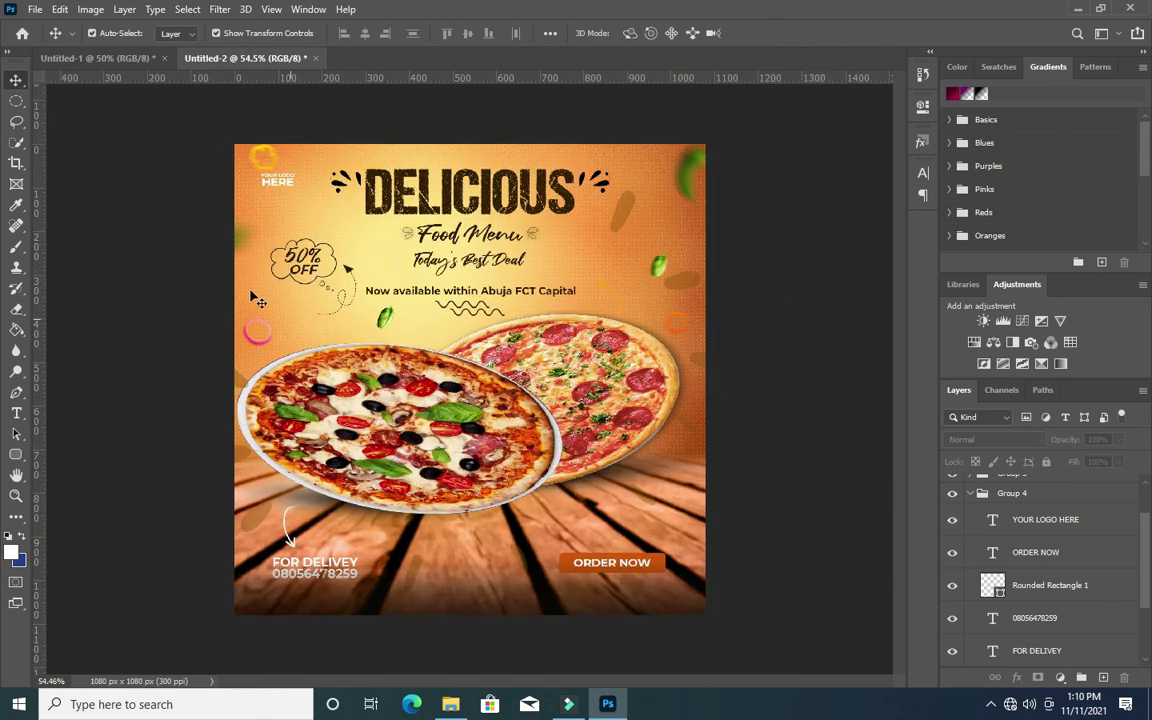
pyautogui.click(966, 495)
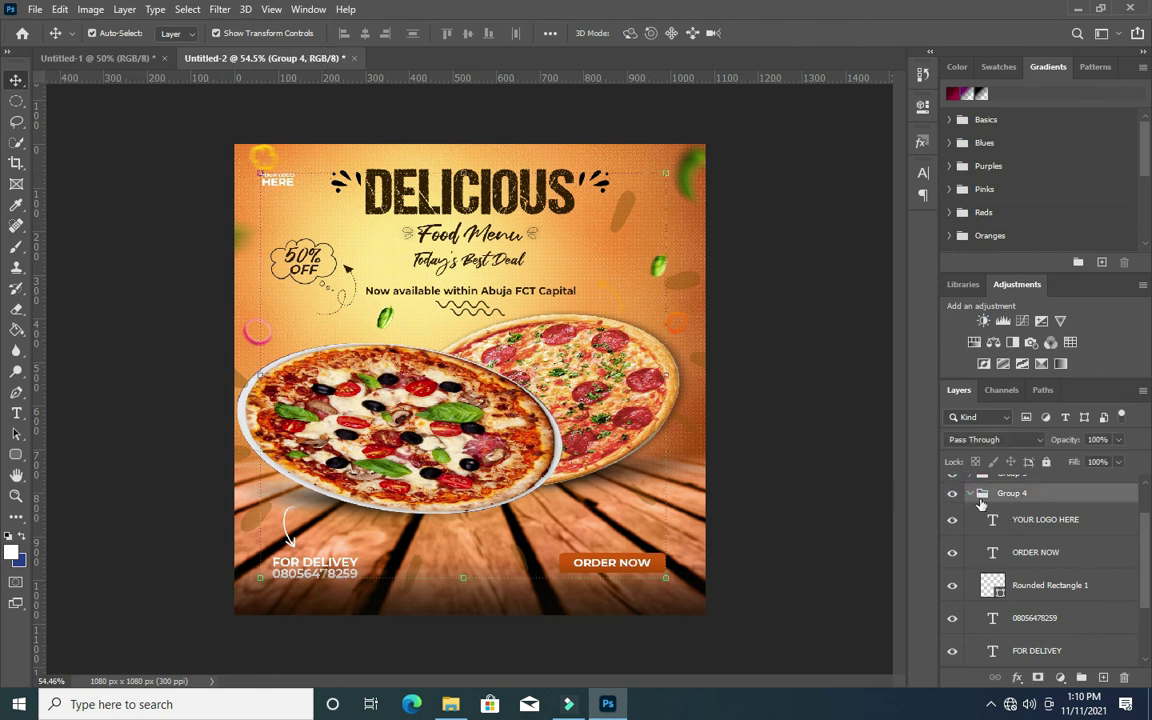
pyautogui.click(972, 495)
pyautogui.click(841, 444)
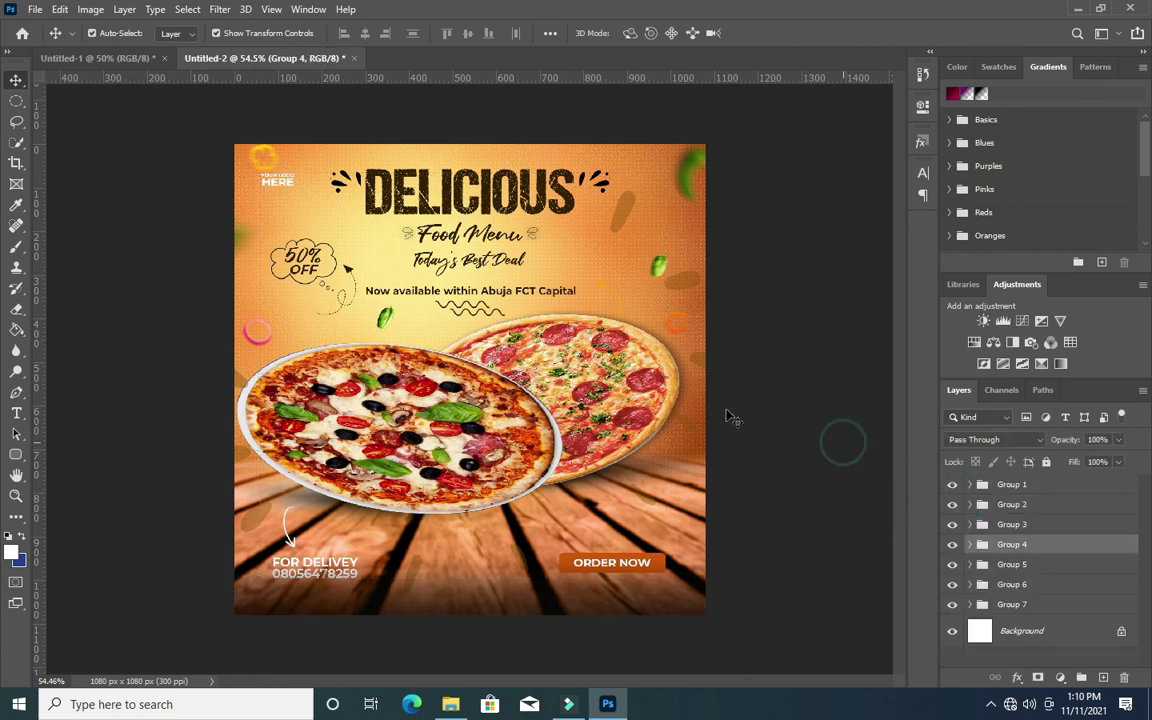